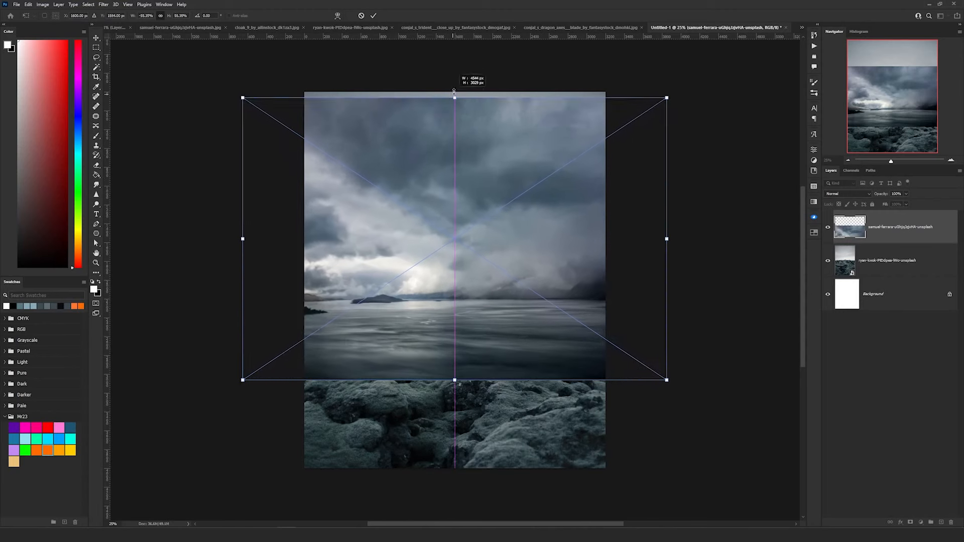
# Commit the enlarged sky and sea photo's placement across the upper canvas and add a layer mask to it.
pyautogui.press('Return')
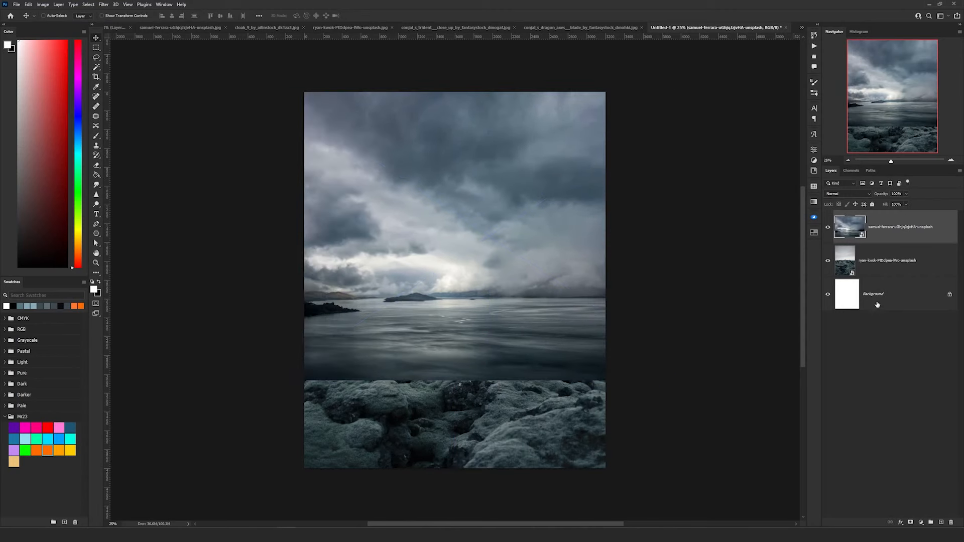
pyautogui.click(911, 522)
# Paint black along the lower part of the sky layer's mask with a reduced soft round brush to blend the sea into the rocks.
pyautogui.press('b')
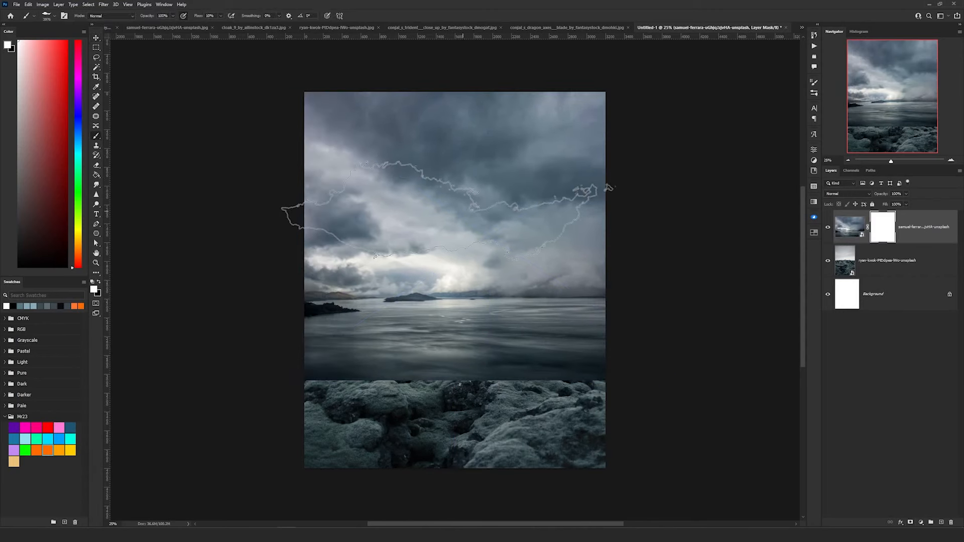
pyautogui.rightClick(455, 125)
pyautogui.click(479, 222)
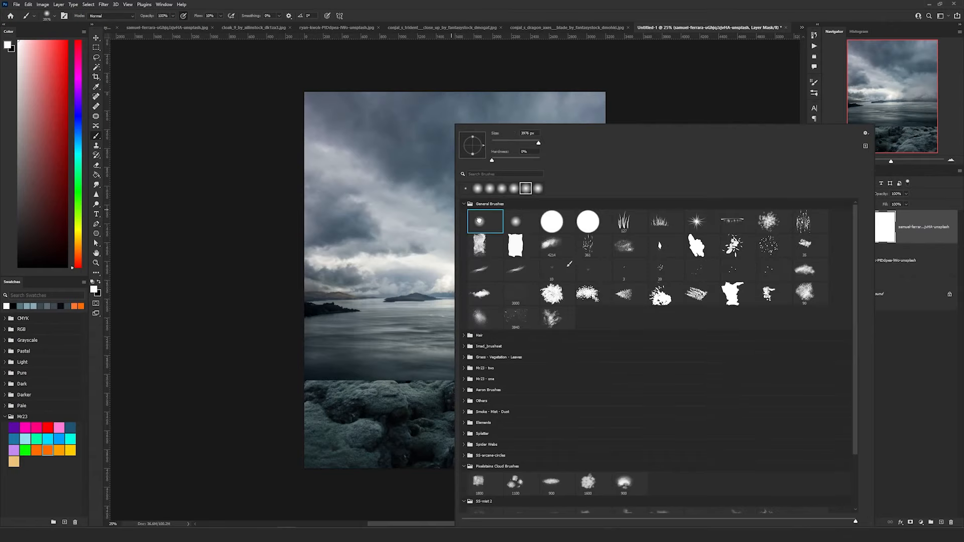
pyautogui.click(491, 3)
pyautogui.press('[')
pyautogui.press('x')
pyautogui.press('[')
pyautogui.press('[')
pyautogui.press('[')
pyautogui.press('[')
pyautogui.press('[')
pyautogui.press('[')
pyautogui.press('[')
pyautogui.press('[')
pyautogui.press('[')
pyautogui.press('[')
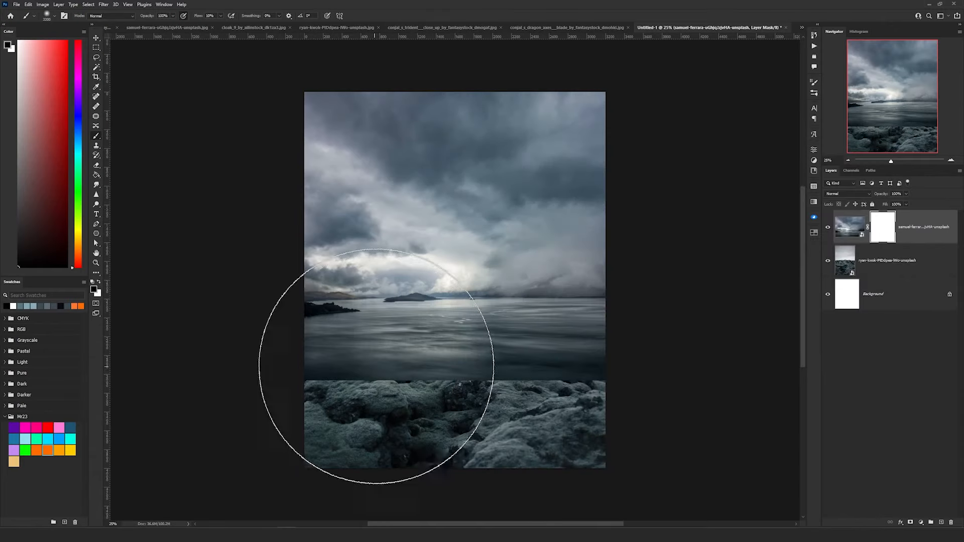
pyautogui.press('[')
pyautogui.press('[')
pyautogui.press('[')
pyautogui.press('[')
pyautogui.press('[')
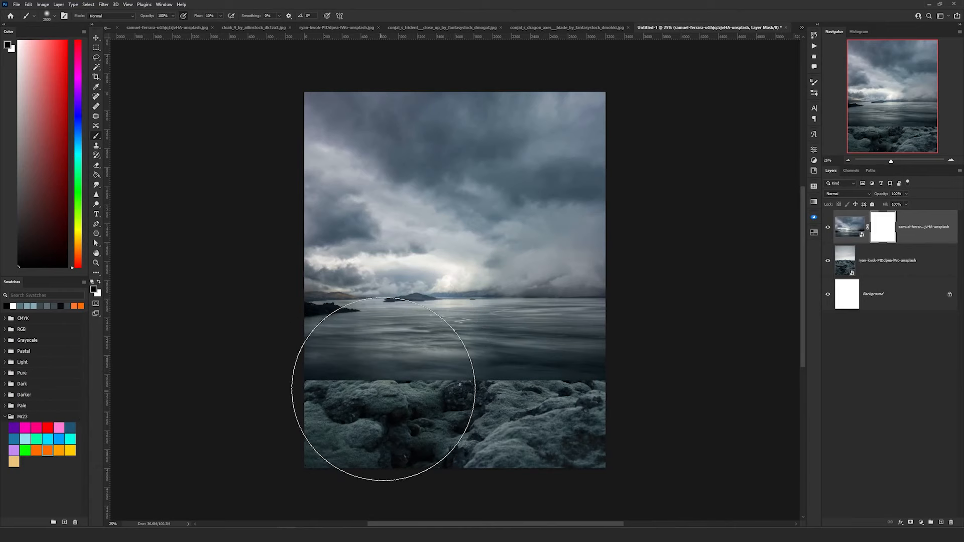
pyautogui.press('[')
pyautogui.press('[')
pyautogui.press('[')
pyautogui.press('[')
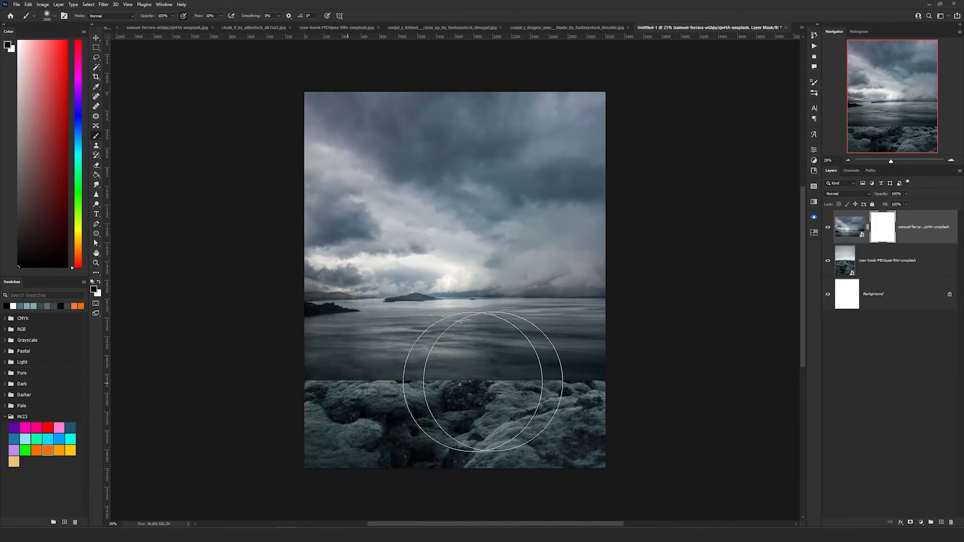
pyautogui.moveTo(541, 376); pyautogui.dragTo(300, 397)
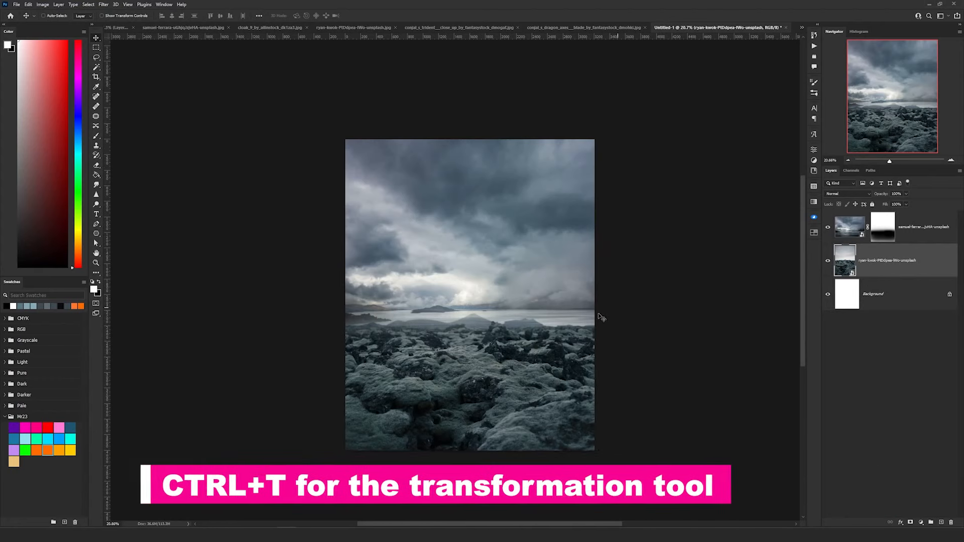
# Free-transform the rocks layer, squashing its height to 35.82% and flipping it horizontally.
pyautogui.hotkey('ctrl', 't')
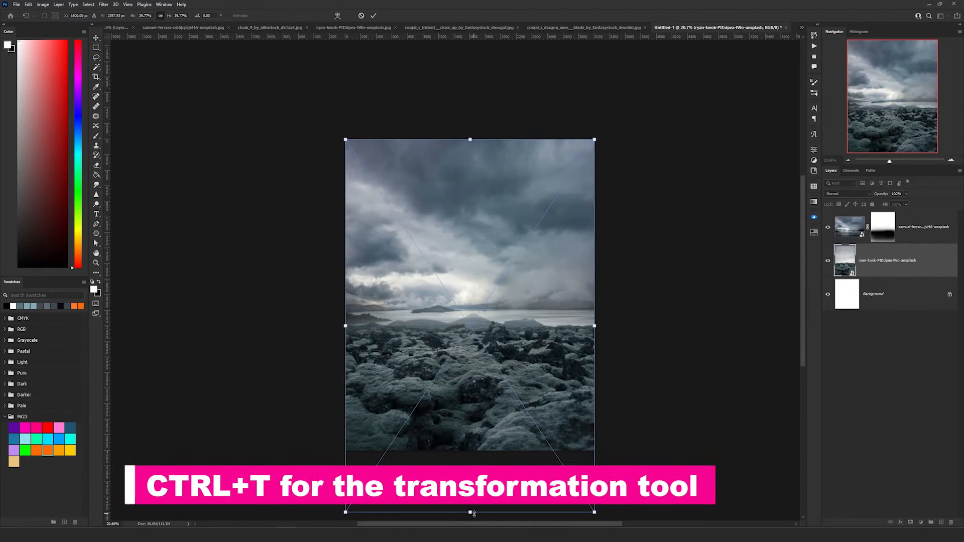
pyautogui.moveTo(471, 513); pyautogui.dragTo(477, 474)
pyautogui.rightClick(504, 342)
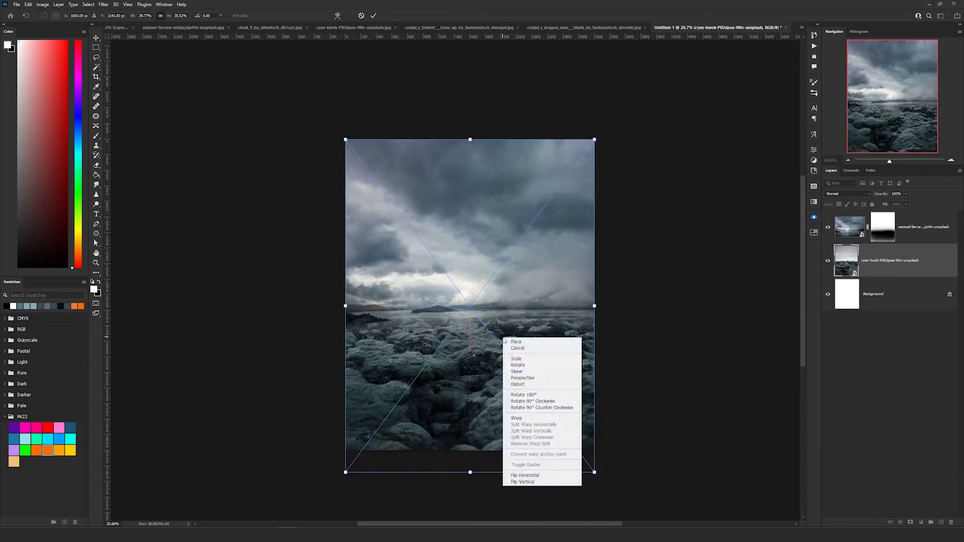
pyautogui.click(525, 476)
pyautogui.press('Return')
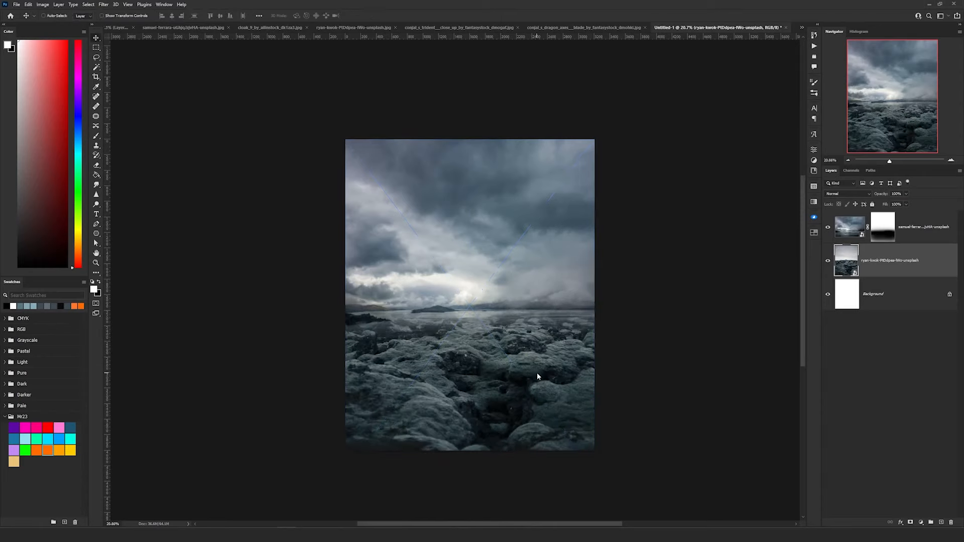
# Add a Curves adjustment layer above the sky layer and clip it to that layer.
pyautogui.scroll(2, 538, 377)
pyautogui.scroll(-1, 538, 377)
pyautogui.click(927, 235)
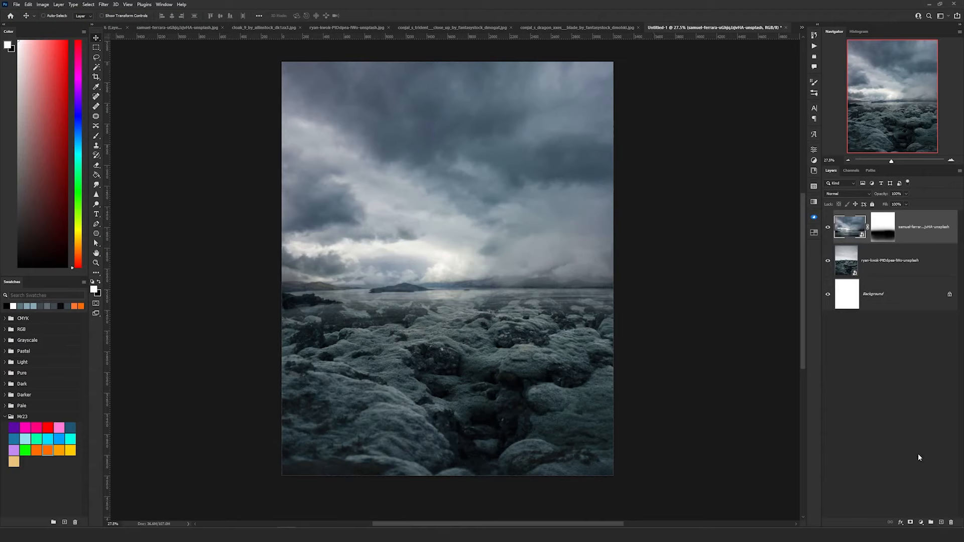
pyautogui.click(922, 523)
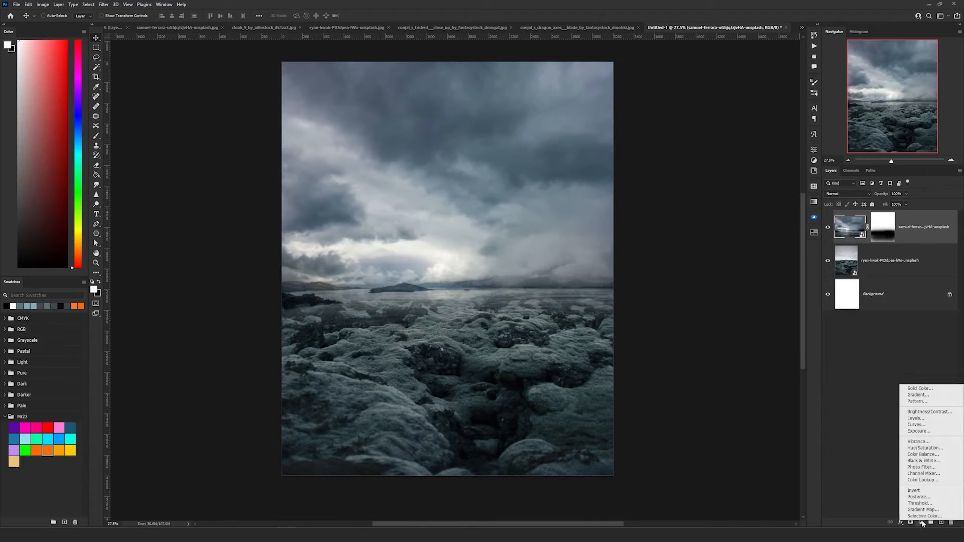
pyautogui.click(926, 426)
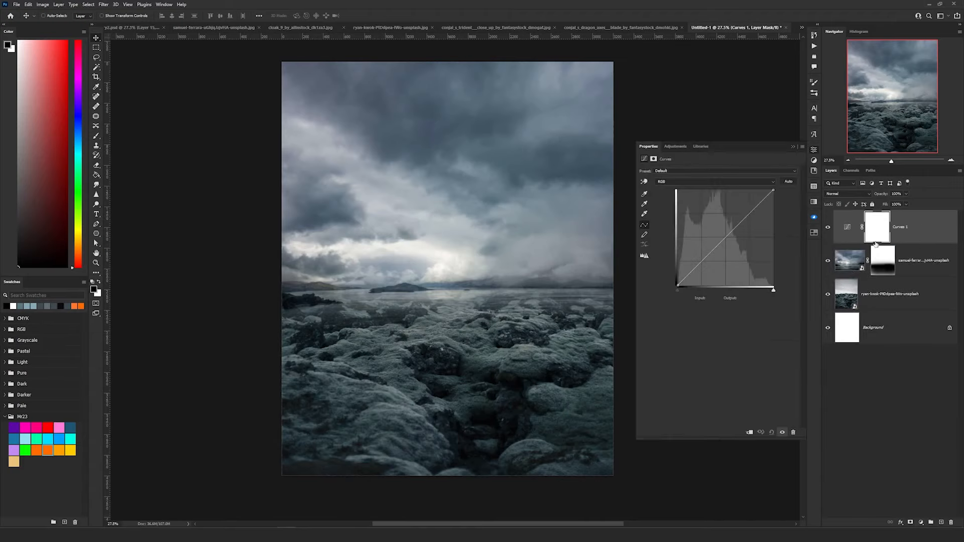
pyautogui.click(849, 228)
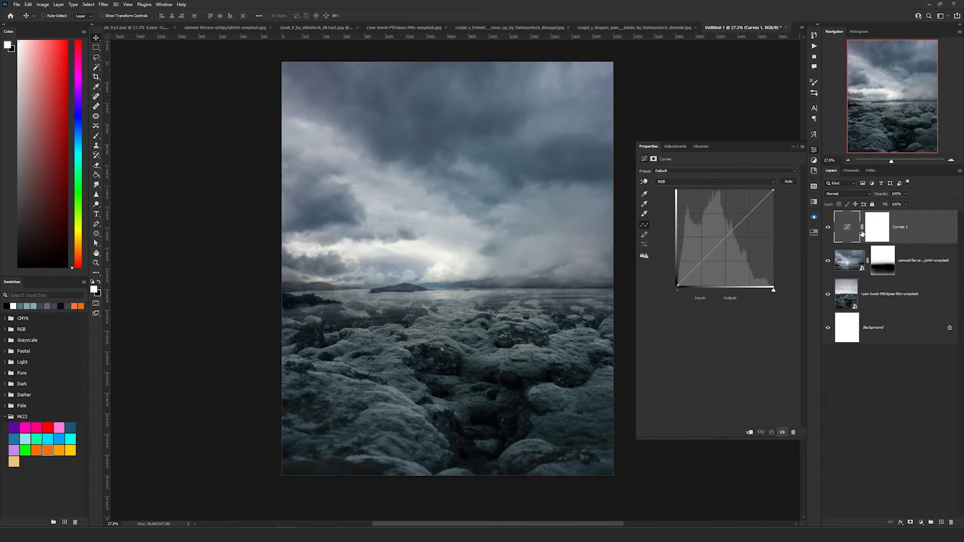
pyautogui.keyDown('alt'); pyautogui.click(865, 243); pyautogui.keyUp('alt')
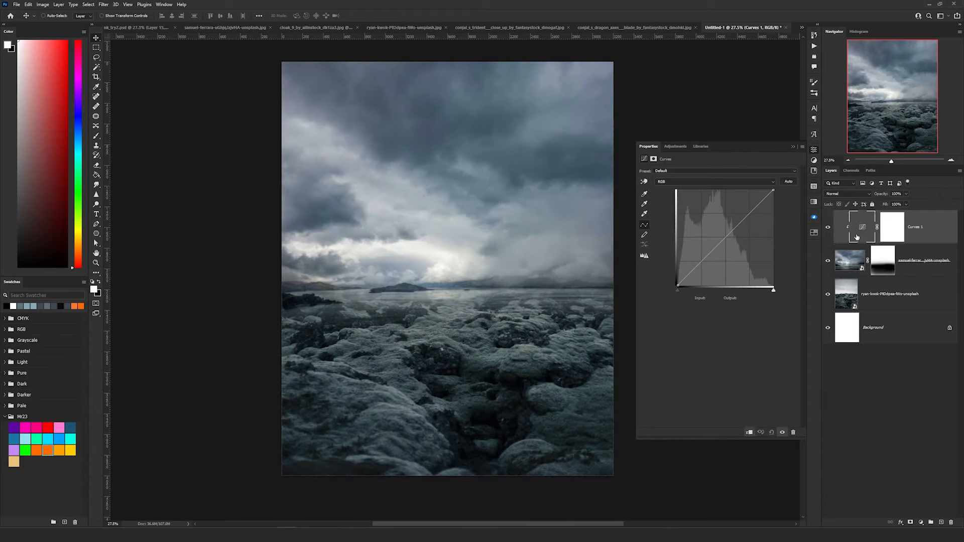
# Set the curve's auto colour correction to Find Dark & Light Colors, with the shadow target sampled from a dark rock crevice (#040b0e).
pyautogui.keyDown('alt'); pyautogui.click(789, 182); pyautogui.keyUp('alt')
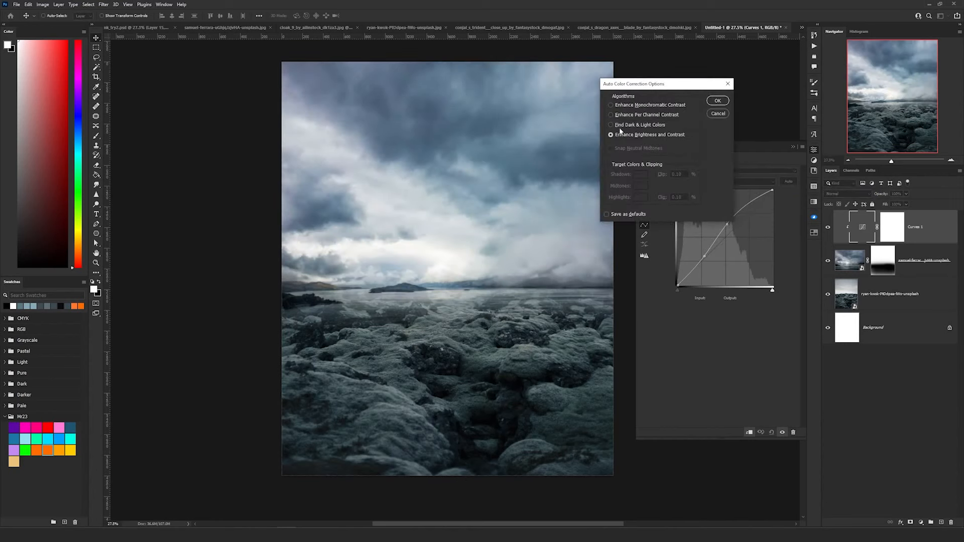
pyautogui.click(611, 125)
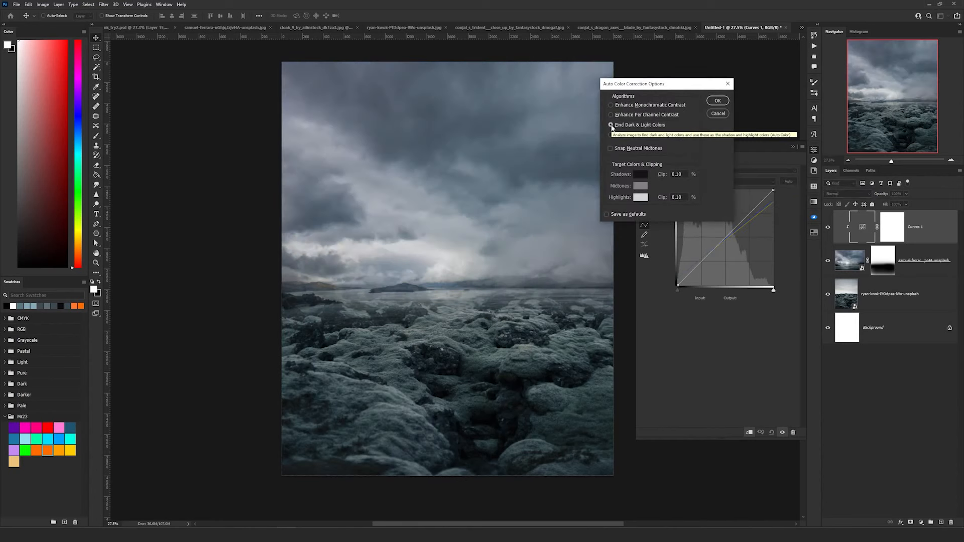
pyautogui.click(639, 175)
pyautogui.click(518, 381)
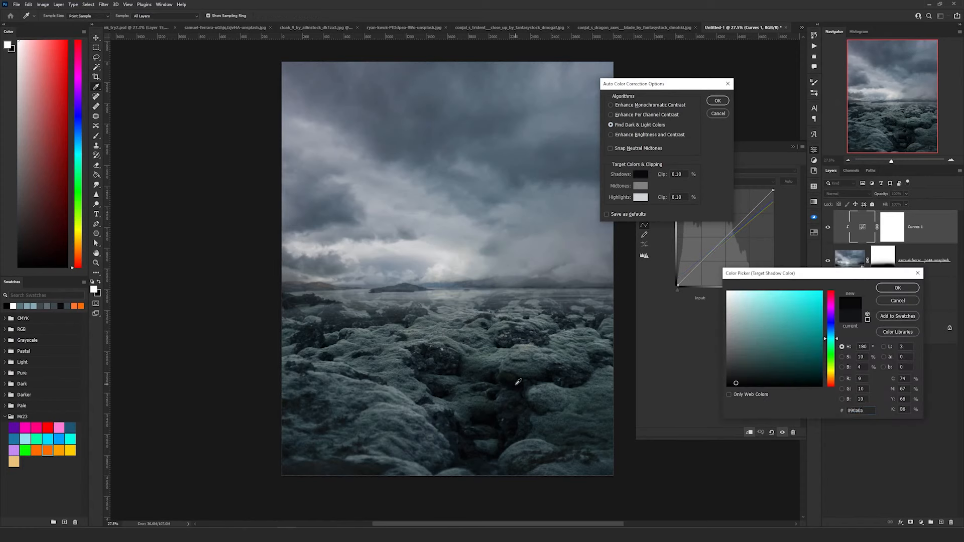
pyautogui.click(502, 448)
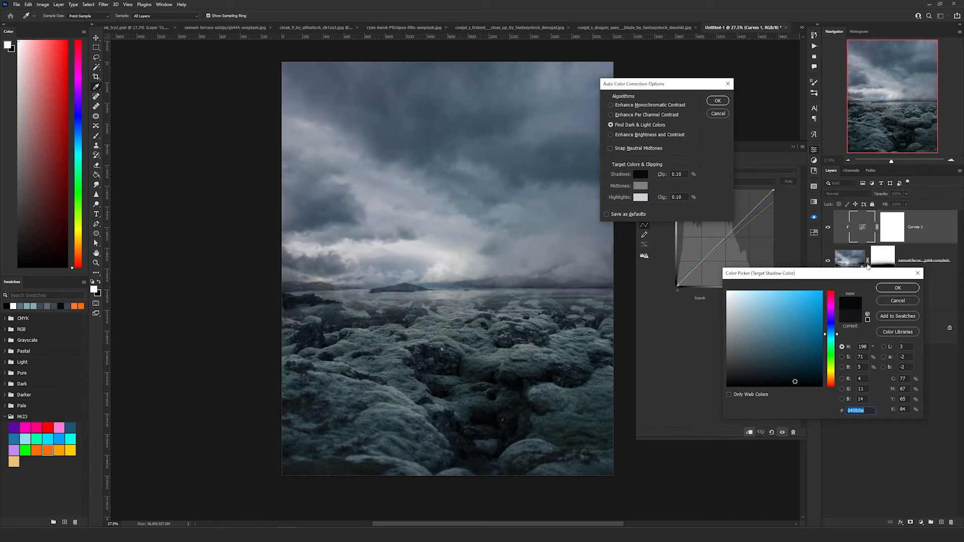
pyautogui.click(898, 287)
# Set the highlights target to the muted grey-green #7a9592, based on a rock sample, and apply the auto colour correction.
pyautogui.click(640, 198)
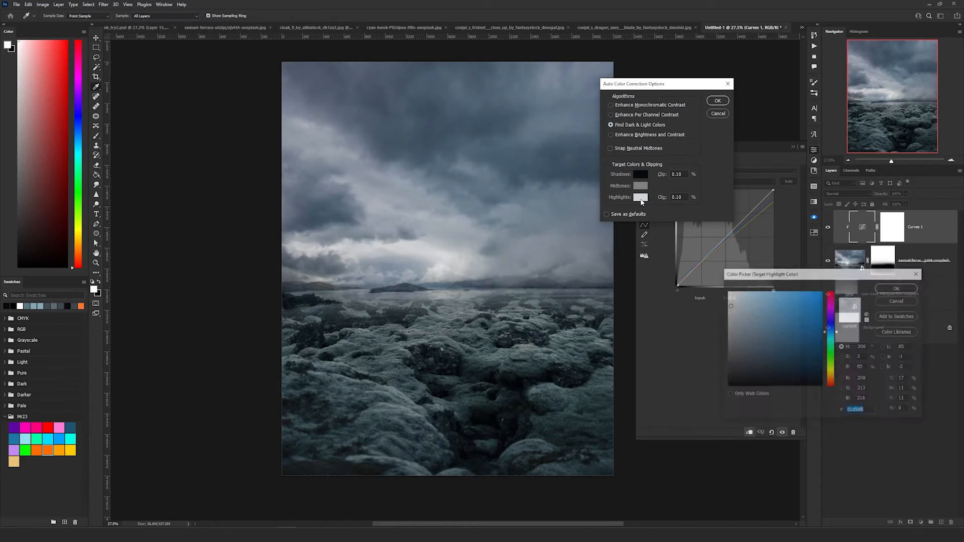
pyautogui.click(396, 387)
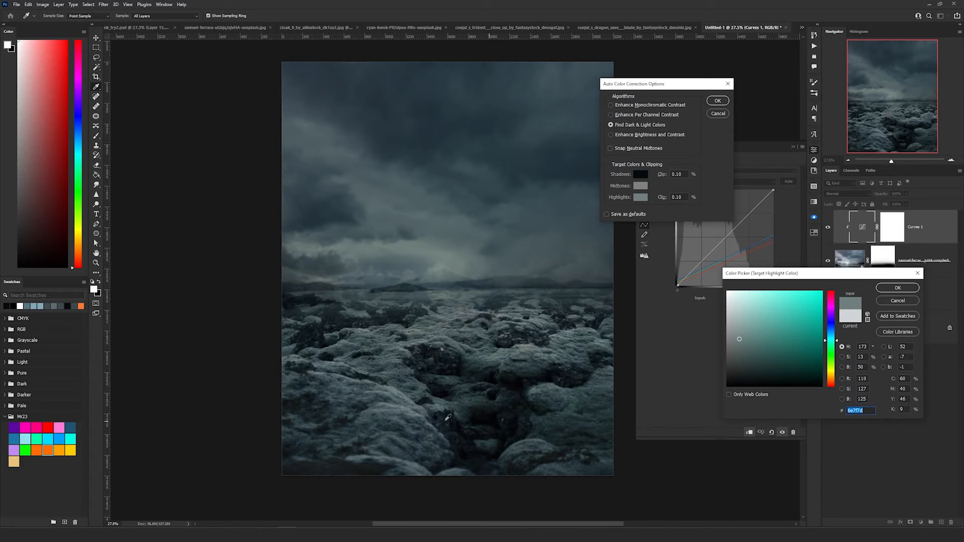
pyautogui.click(741, 325)
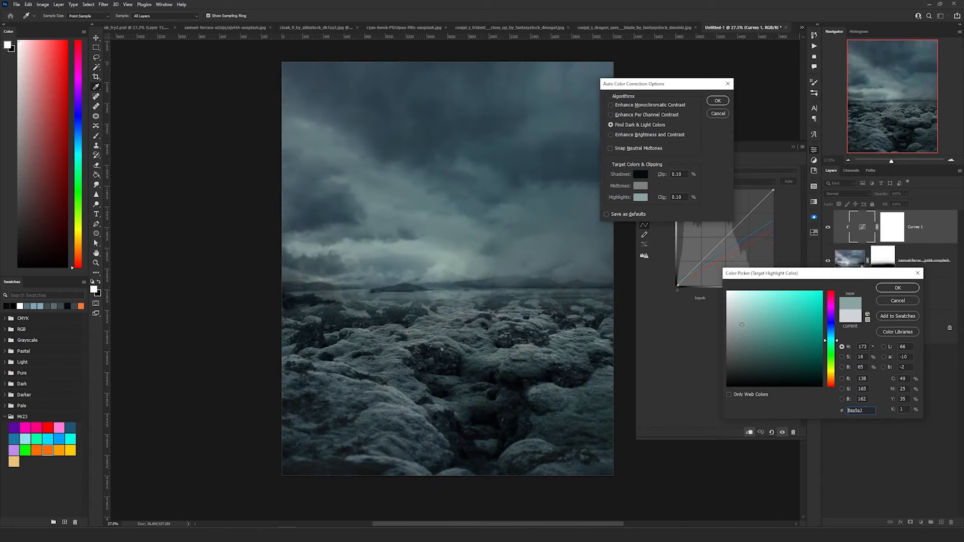
pyautogui.click(744, 331)
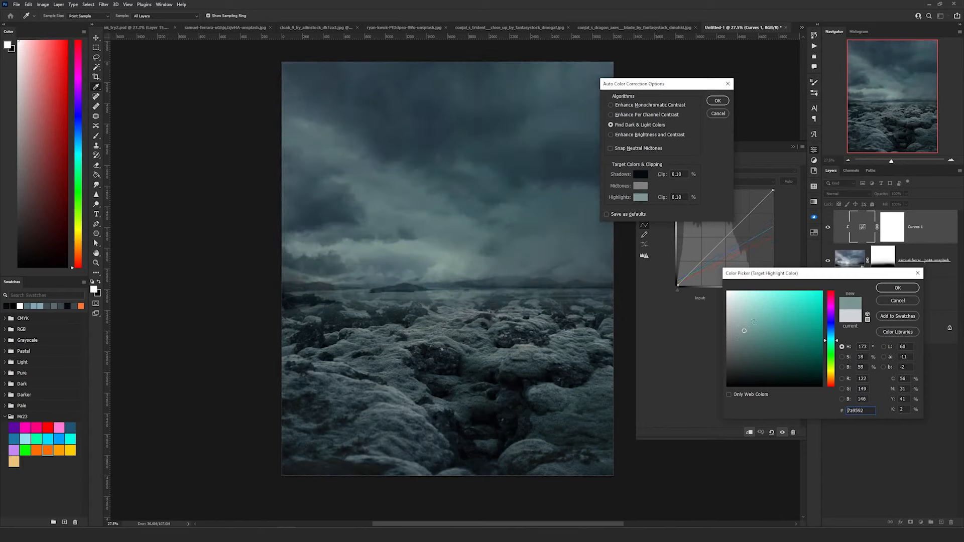
pyautogui.click(898, 288)
pyautogui.click(719, 102)
pyautogui.click(480, 196)
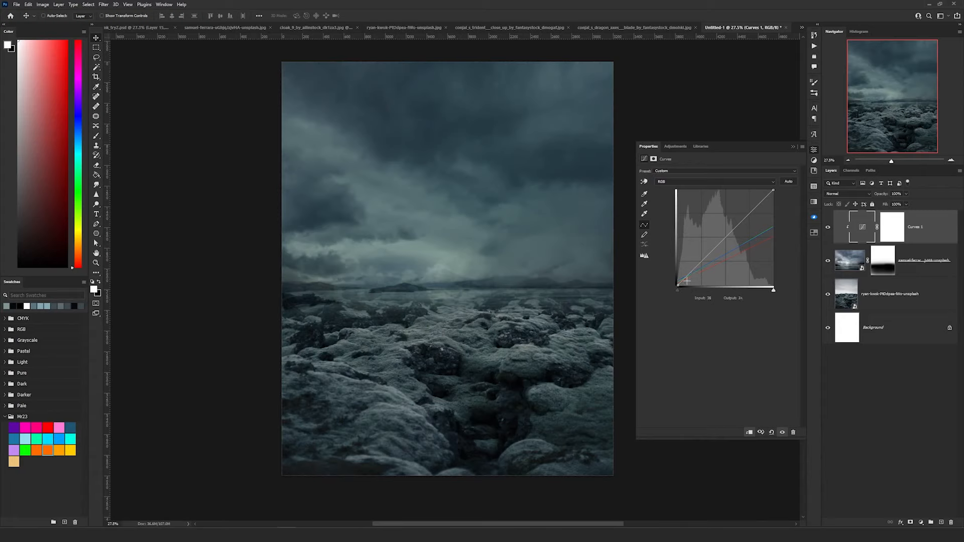
# Reshape the sky's RGB curve by slightly lifting the black point, anchoring the shadows and raising the highlights.
pyautogui.moveTo(678, 289); pyautogui.dragTo(696, 268)
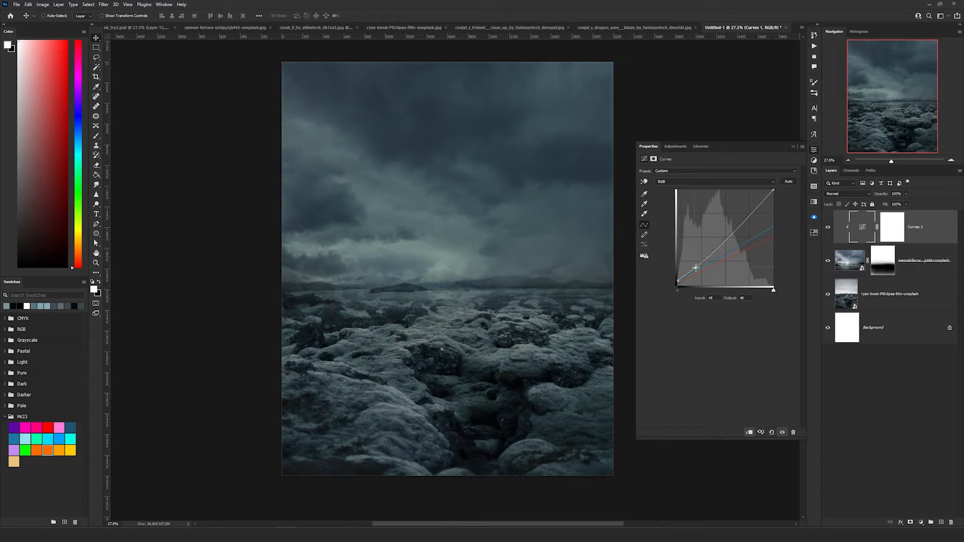
pyautogui.moveTo(749, 214); pyautogui.dragTo(747, 212)
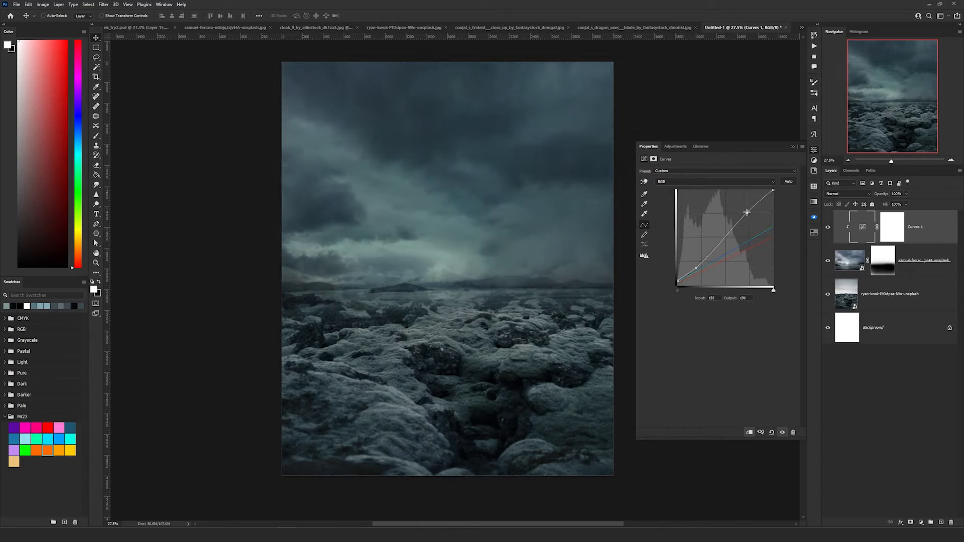
# Group the Curves, sky and rocks layers and name the group "background".
pyautogui.click(915, 300)
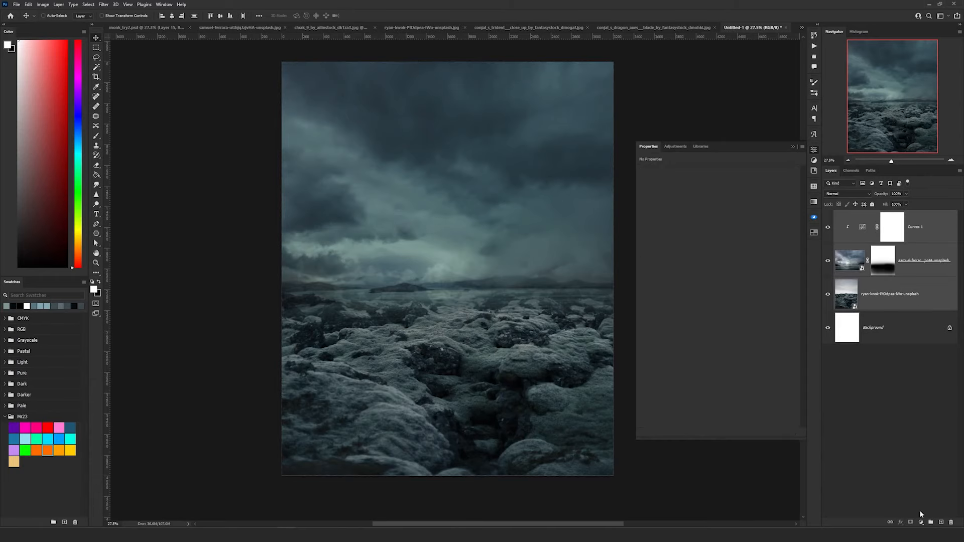
pyautogui.click(930, 522)
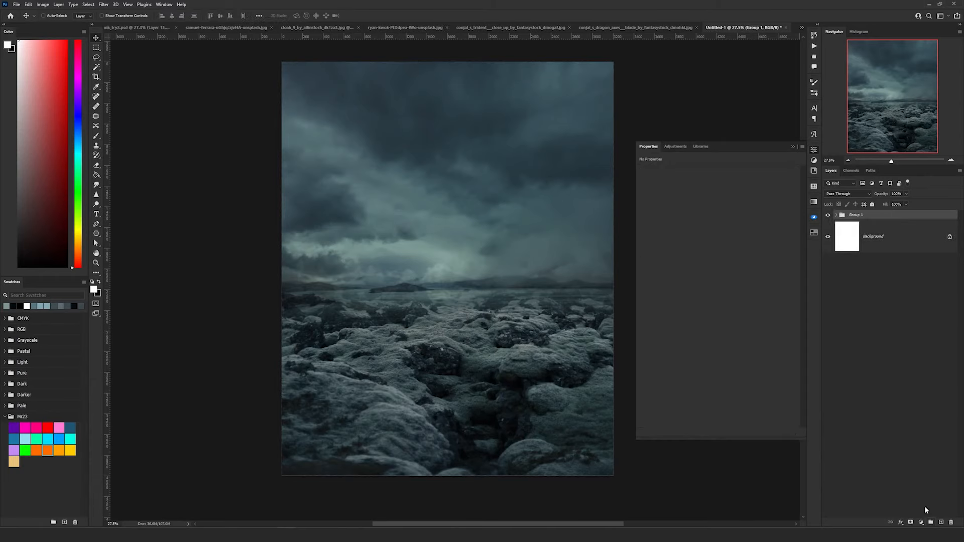
pyautogui.doubleClick(858, 215)
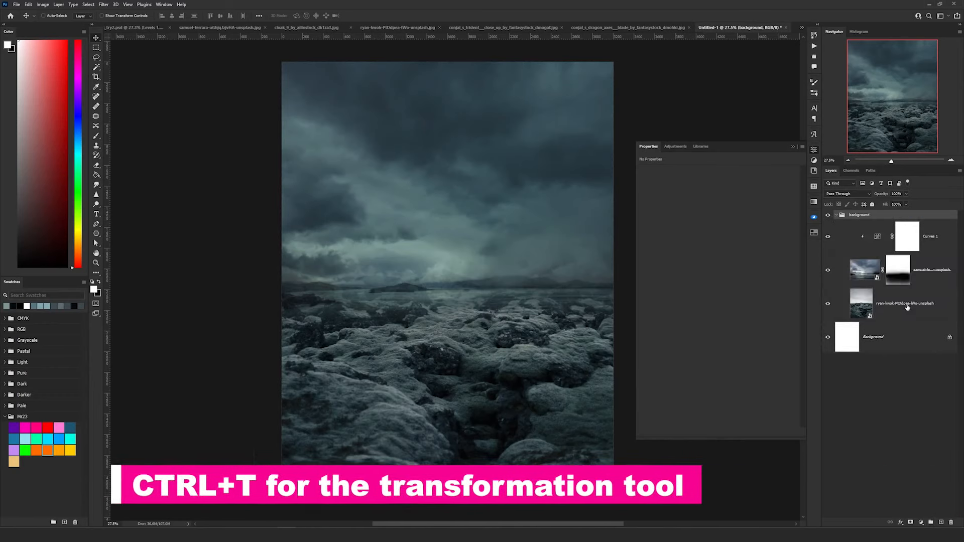
# Apply a Perspective transform to the rocks layer, widening its bottom edge and shifting the image slightly down.
pyautogui.click(907, 307)
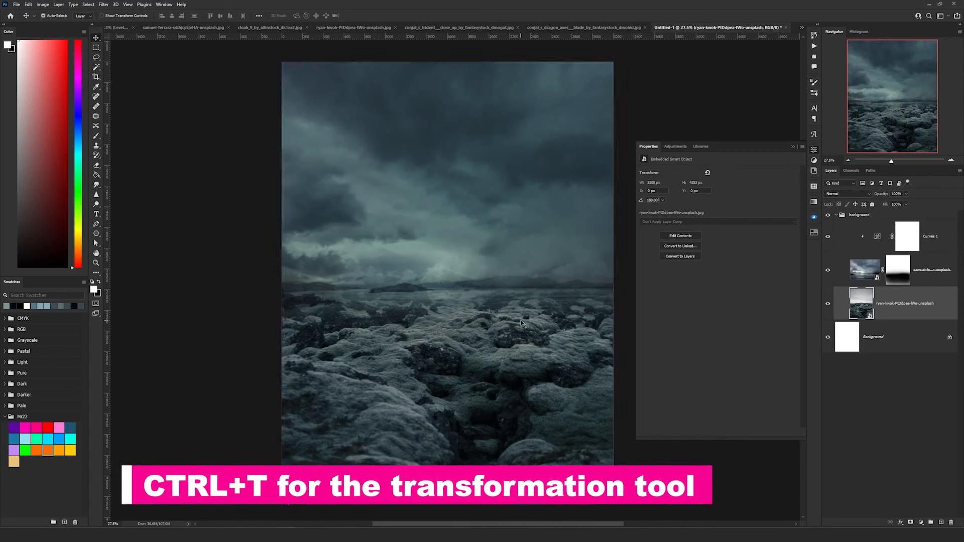
pyautogui.hotkey('ctrl', 't')
pyautogui.rightClick(466, 316)
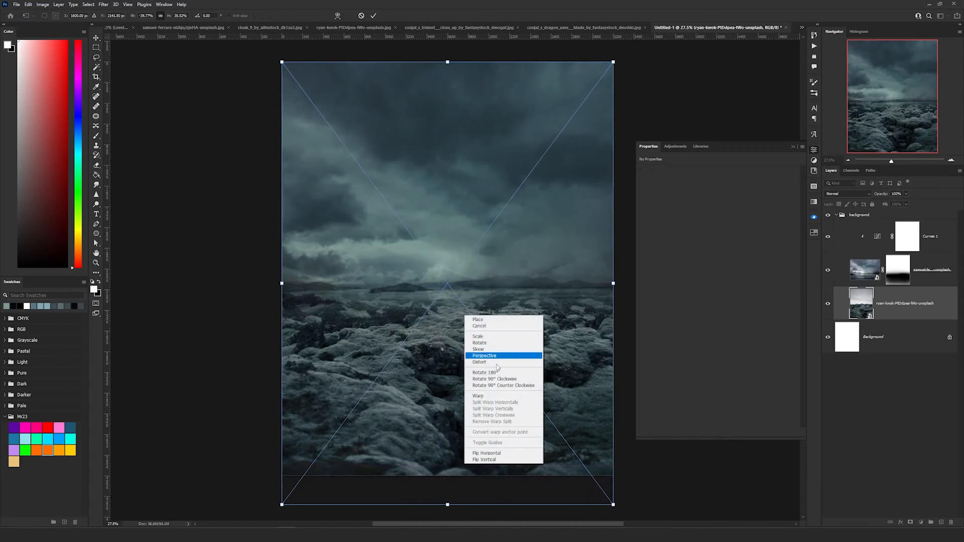
pyautogui.click(494, 355)
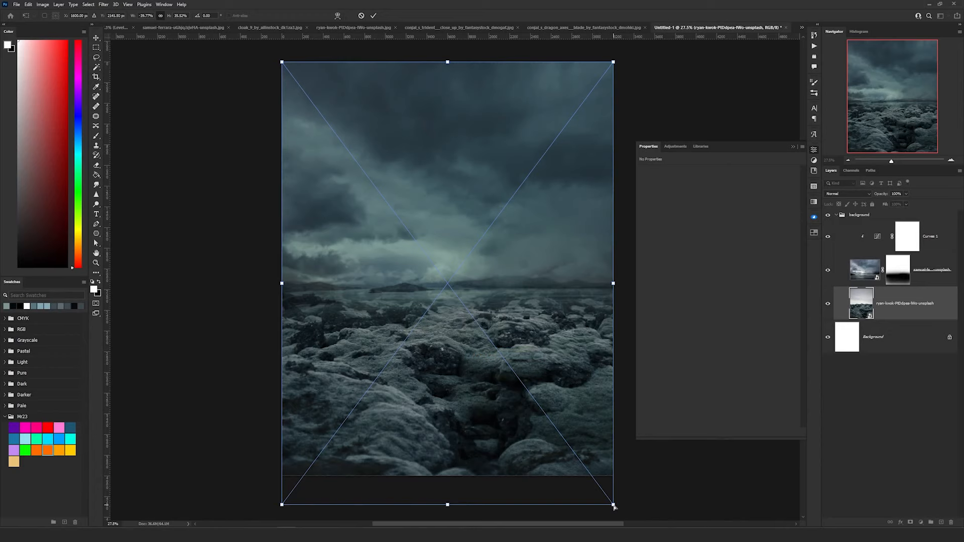
pyautogui.moveTo(613, 506); pyautogui.dragTo(646, 504)
pyautogui.moveTo(538, 263); pyautogui.dragTo(540, 276)
pyautogui.press('Return')
# Add a Levels adjustment above Curves 1 with midtones 0.76, input white 181 and output white 163 to darken the scene.
pyautogui.click(932, 243)
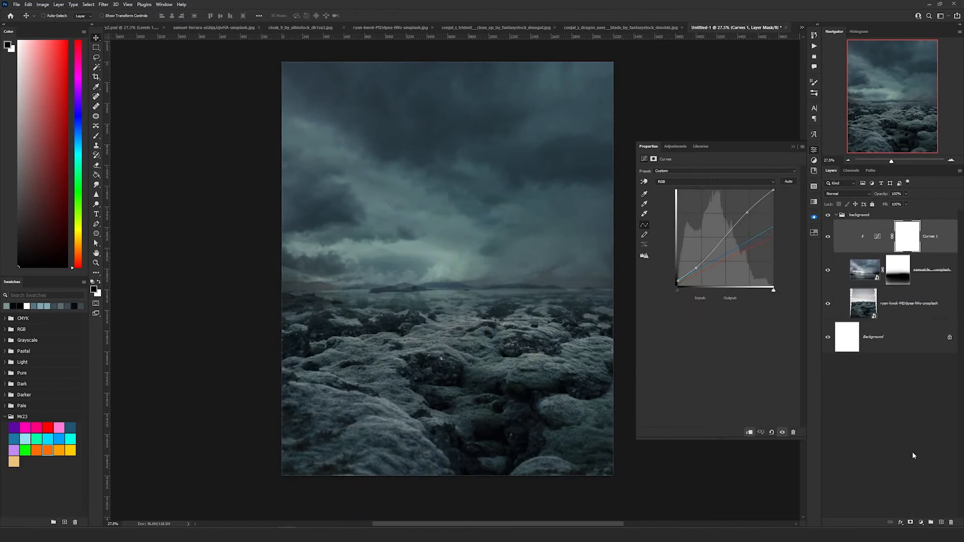
pyautogui.click(921, 523)
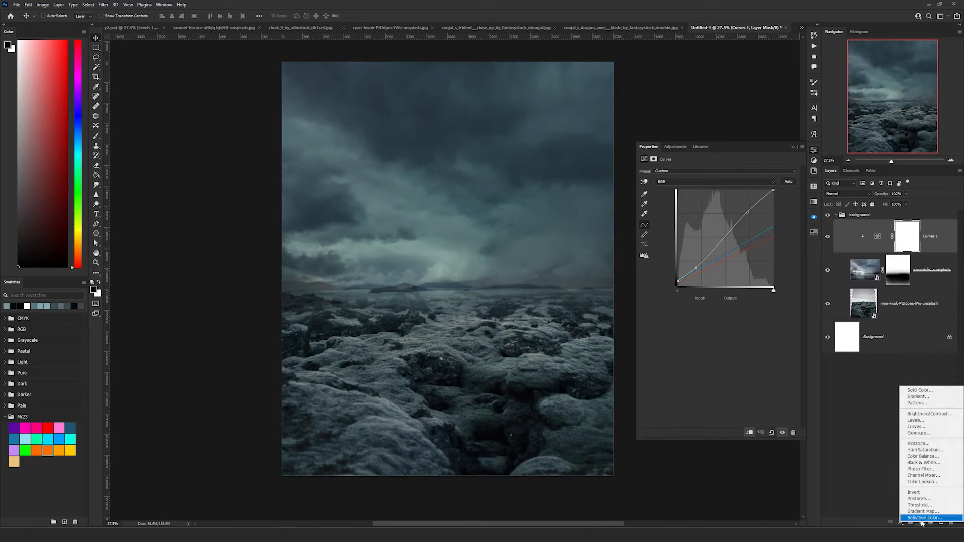
pyautogui.click(925, 420)
pyautogui.moveTo(771, 248); pyautogui.dragTo(727, 228)
pyautogui.moveTo(772, 227); pyautogui.dragTo(716, 227)
pyautogui.moveTo(743, 248); pyautogui.dragTo(737, 248)
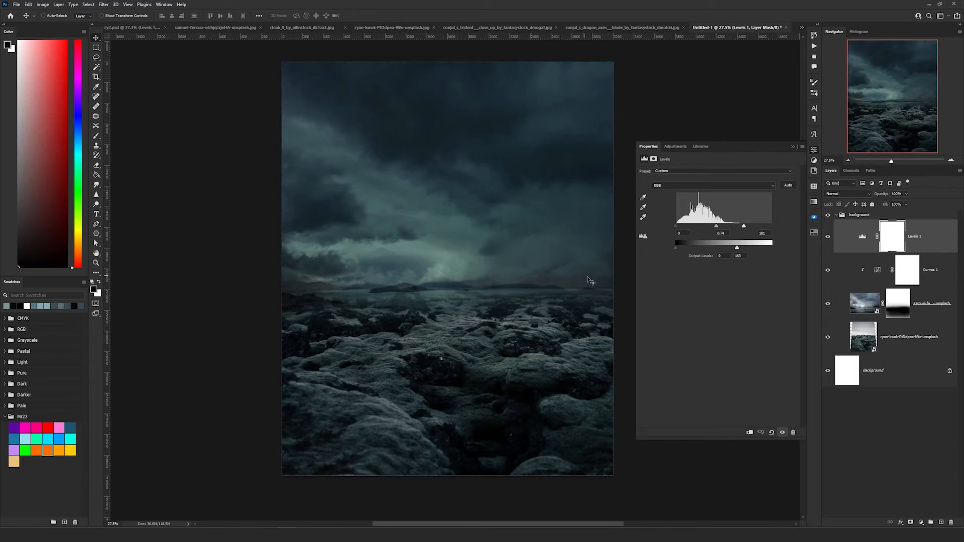
# Add a new layer above Levels 1 and choose the soft cloud-shaped brush from General Brushes.
pyautogui.click(940, 523)
pyautogui.press('b')
pyautogui.press('x')
pyautogui.rightClick(430, 232)
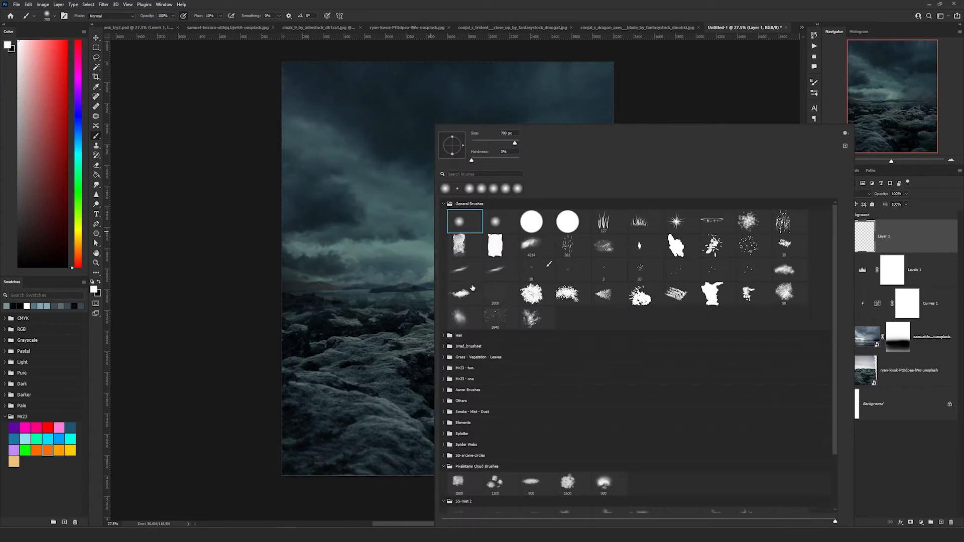
pyautogui.click(464, 294)
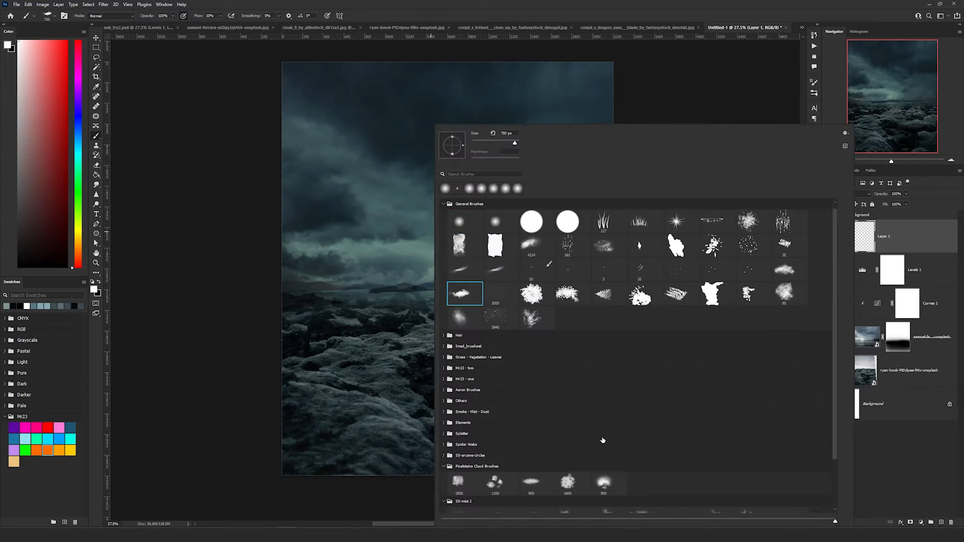
pyautogui.scroll(-3, 602, 441)
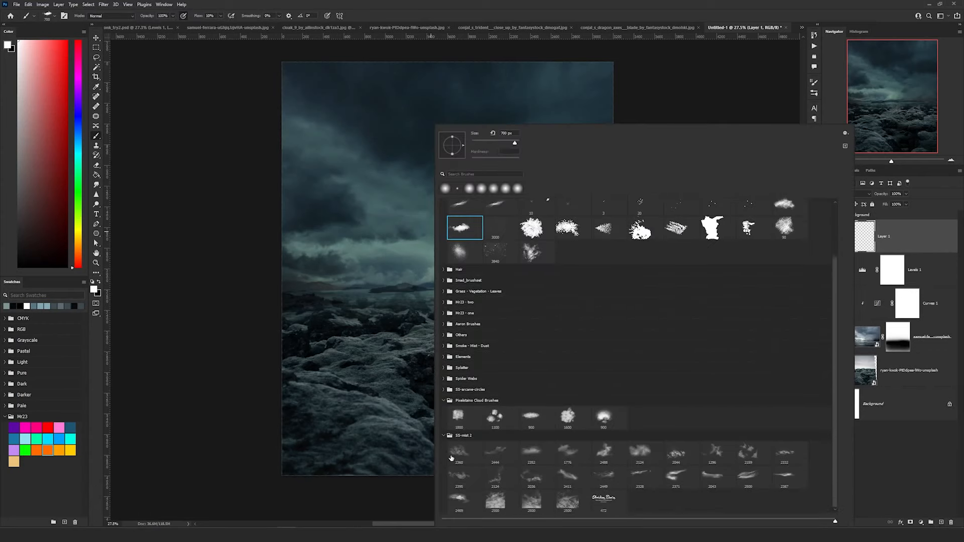
pyautogui.click(424, 3)
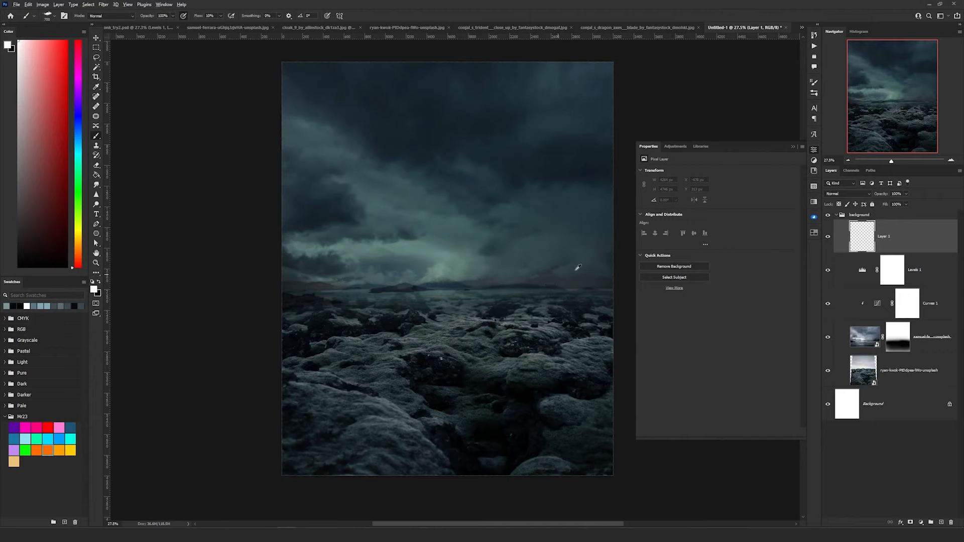
# Paint mist across the horizon with the progressively enlarged cloud brush, sampling colours from the sky and rocks.
pyautogui.keyDown('alt'); pyautogui.click(569, 268); pyautogui.keyUp('alt')
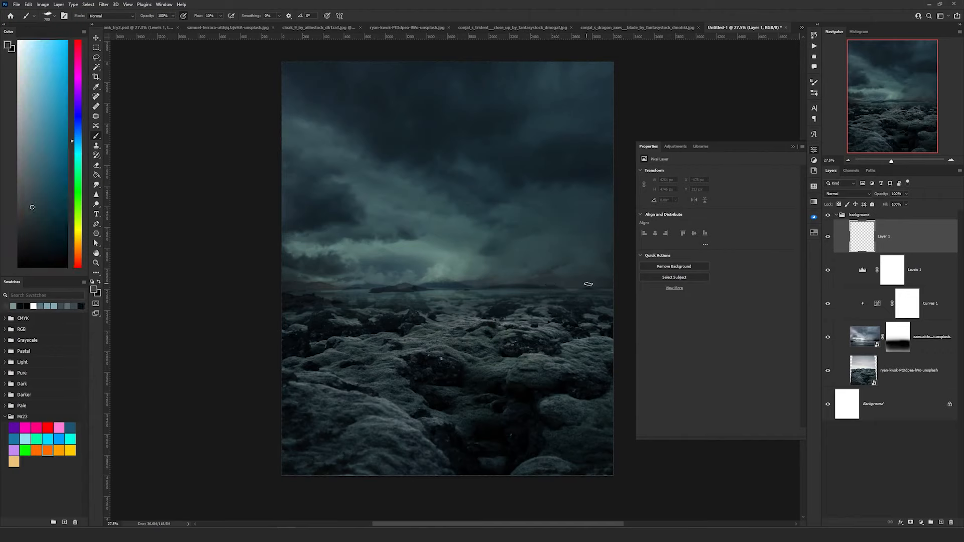
pyautogui.moveTo(600, 286)
pyautogui.mouseDown()
pyautogui.moveTo(324, 301)
pyautogui.moveTo(582, 310)
pyautogui.moveTo(332, 333)
pyautogui.mouseUp()
pyautogui.press(']')
pyautogui.press(']')
pyautogui.press(']')
pyautogui.press(']')
pyautogui.press(']')
pyautogui.press(']')
pyautogui.press(']')
pyautogui.press(']')
pyautogui.press(']')
pyautogui.press(']')
pyautogui.keyDown('alt'); pyautogui.click(441, 261); pyautogui.keyUp('alt')
pyautogui.press(']')
pyautogui.press(']')
pyautogui.moveTo(322, 291)
pyautogui.mouseDown()
pyautogui.moveTo(563, 288)
pyautogui.moveTo(351, 326)
pyautogui.moveTo(426, 303)
pyautogui.mouseUp()
pyautogui.keyDown('alt'); pyautogui.click(396, 336); pyautogui.keyUp('alt')
pyautogui.keyDown('alt'); pyautogui.click(402, 329); pyautogui.keyUp('alt')
pyautogui.press(']')
pyautogui.press(']')
pyautogui.moveTo(337, 352); pyautogui.dragTo(421, 287)
pyautogui.keyDown('alt'); pyautogui.click(345, 239); pyautogui.keyUp('alt')
pyautogui.press(']')
pyautogui.press(']')
pyautogui.press(']')
pyautogui.moveTo(365, 307)
pyautogui.mouseDown()
pyautogui.moveTo(586, 302)
pyautogui.moveTo(512, 304)
pyautogui.mouseUp()
pyautogui.press('v')
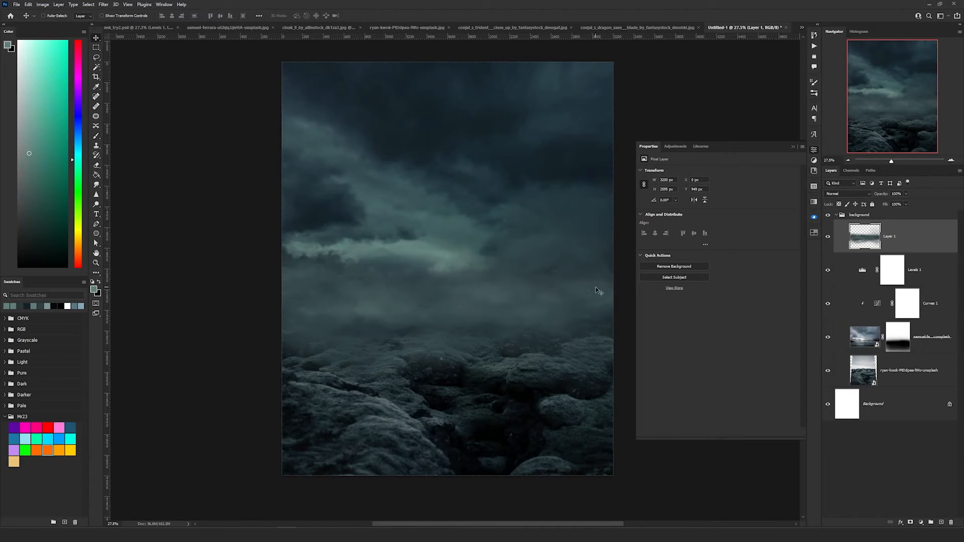
pyautogui.click(932, 336)
pyautogui.moveTo(542, 211); pyautogui.dragTo(611, 212)
pyautogui.hotkey('ctrl', 'z')
# Nudge the rocks layer slightly down and shift the painted mist on Layer 1 down with it.
pyautogui.click(897, 384)
pyautogui.moveTo(525, 309); pyautogui.dragTo(521, 319)
pyautogui.keyDown('ctrl'); pyautogui.click(561, 286); pyautogui.keyUp('ctrl')
pyautogui.moveTo(561, 285); pyautogui.dragTo(554, 297)
# Stretch the mist layer upward to about 118% of its height and move it slightly down over the horizon.
pyautogui.hotkey('ctrl', 't')
pyautogui.moveTo(447, 168); pyautogui.dragTo(448, 118)
pyautogui.press('Return')
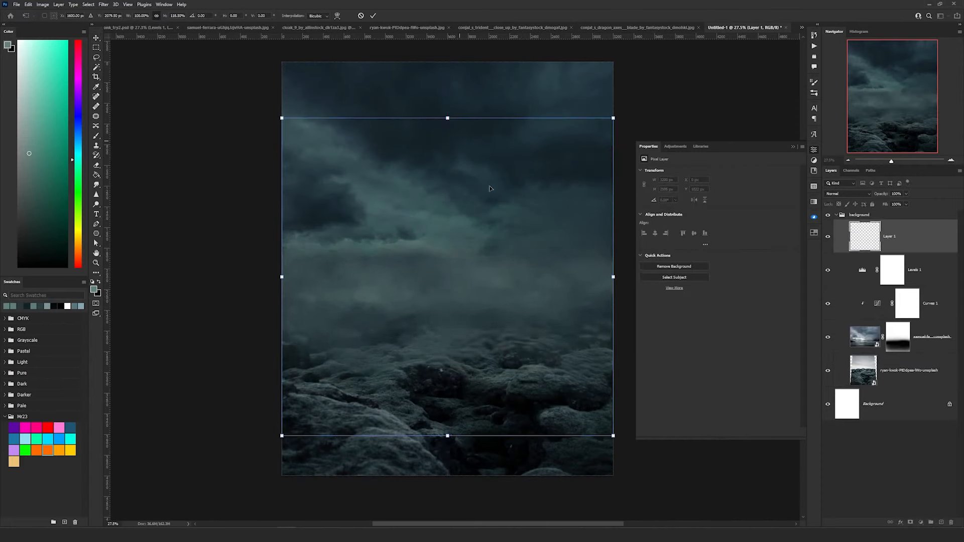
pyautogui.moveTo(505, 261); pyautogui.dragTo(505, 279)
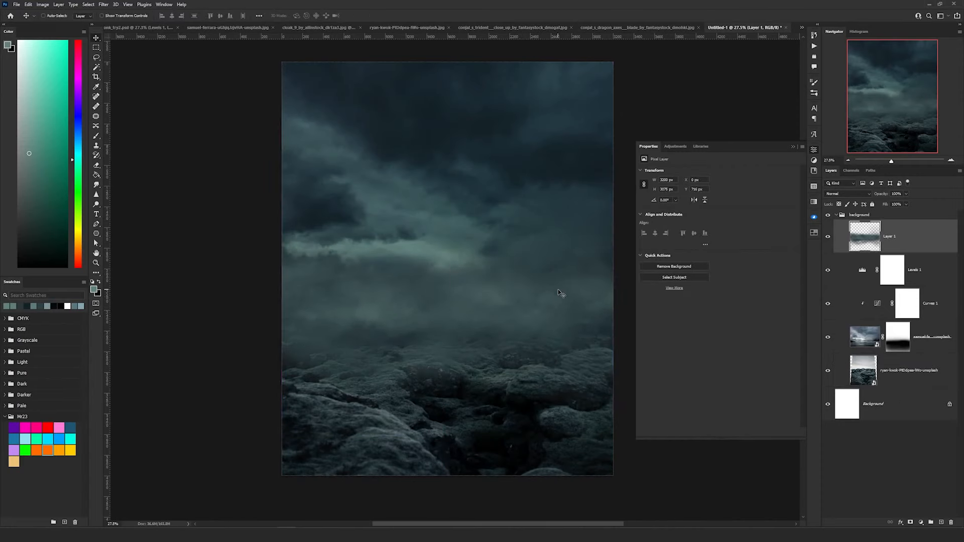
# Add a Selective Color adjustment above Layer 1 in Color blend mode, with Neutrals at cyan +6, magenta +3 and yellow +4.
pyautogui.click(922, 523)
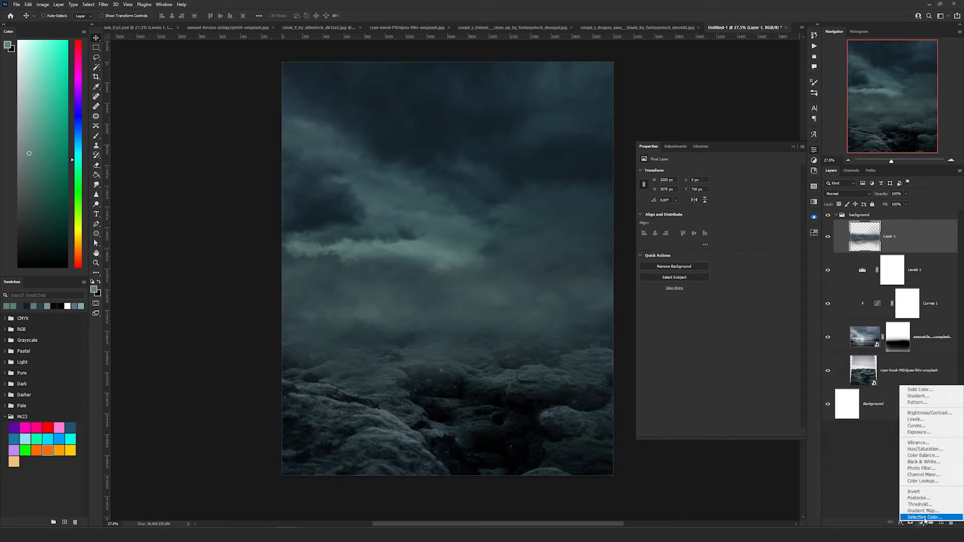
pyautogui.click(934, 522)
pyautogui.click(857, 195)
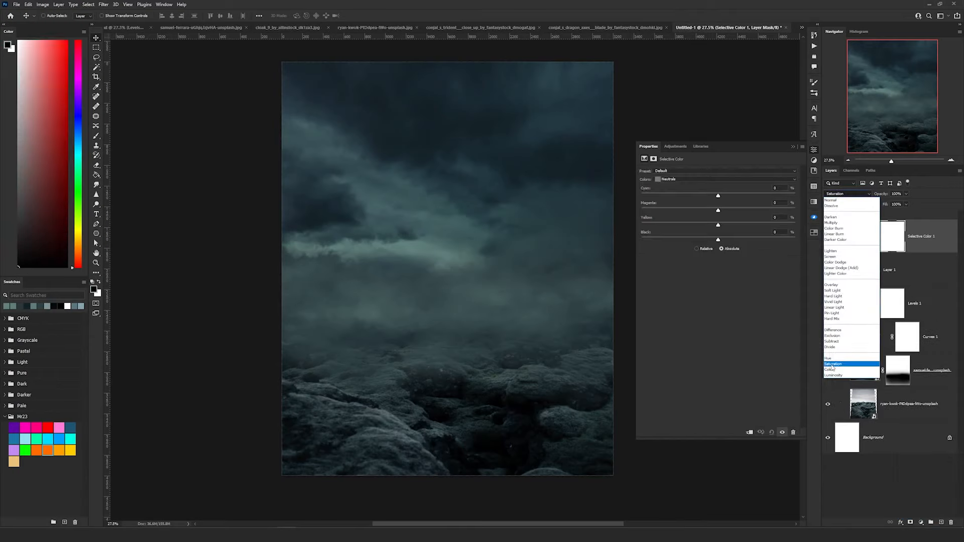
pyautogui.click(836, 370)
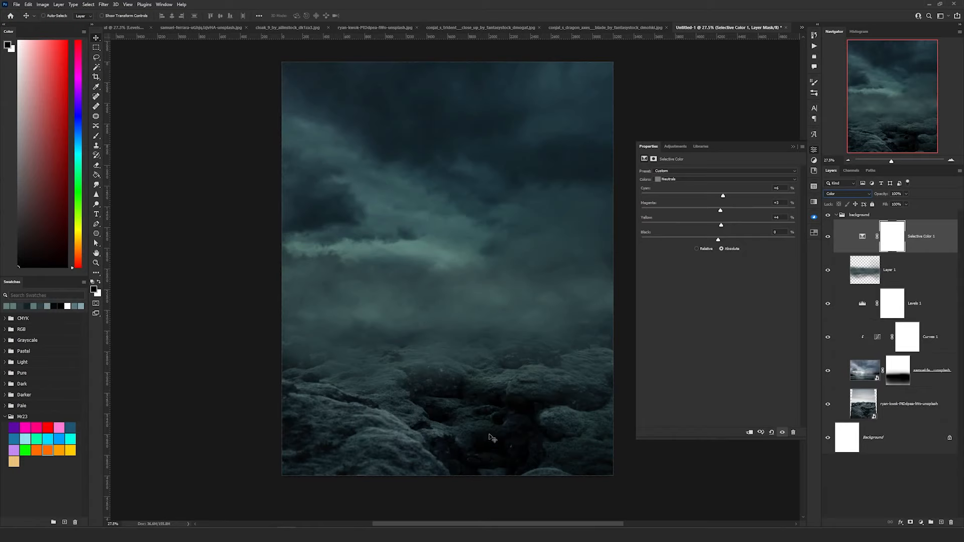
# Add a Levels adjustment above Selective Color 1 with output white at about 128 and invert its mask to black.
pyautogui.click(920, 524)
pyautogui.click(918, 425)
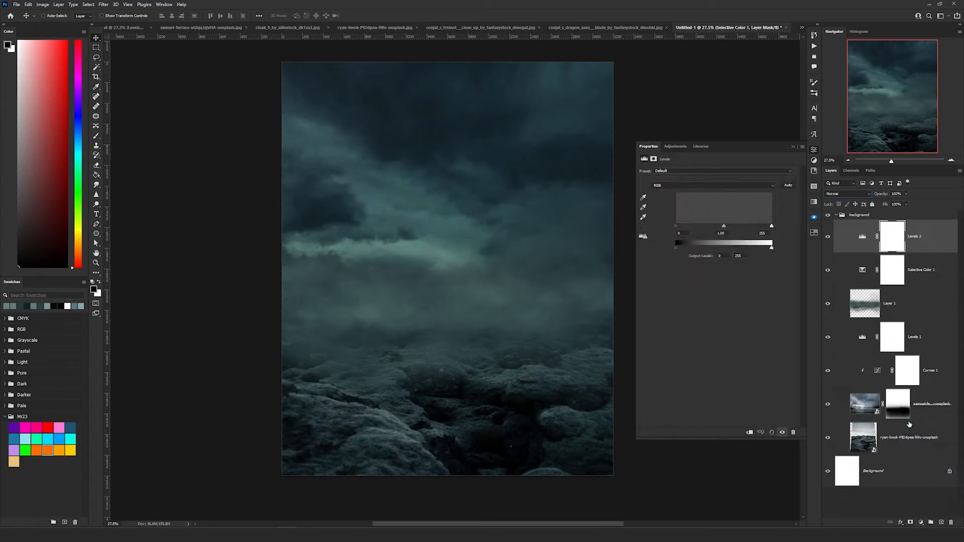
pyautogui.moveTo(770, 248); pyautogui.dragTo(724, 248)
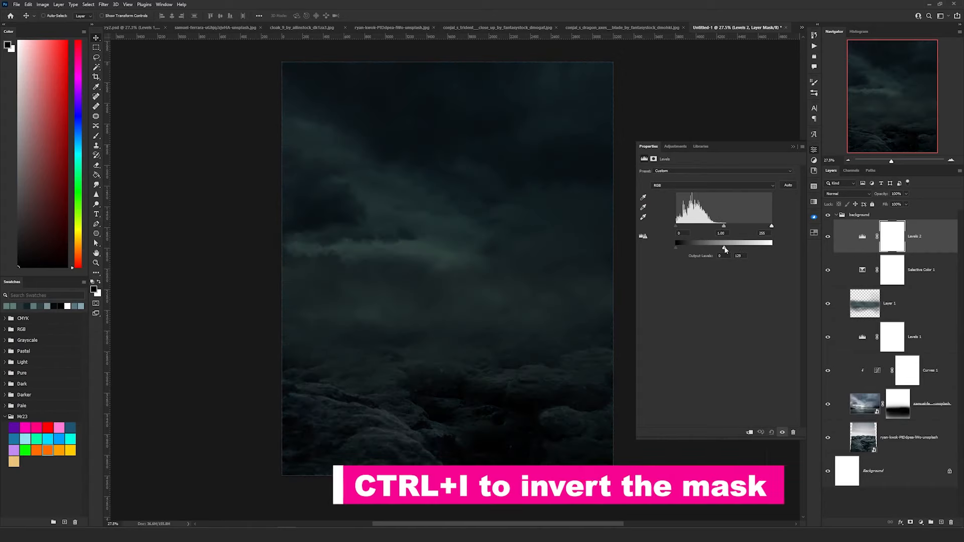
pyautogui.click(893, 243)
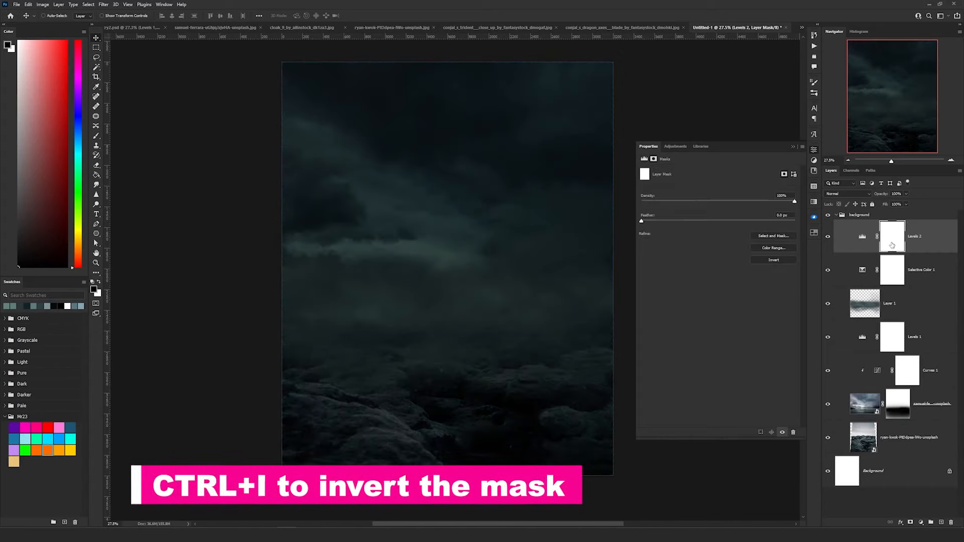
pyautogui.hotkey('ctrl', 'i')
# Paint white on the Levels 2 mask over the foreground rocks with a large soft round brush to darken them.
pyautogui.press('b')
pyautogui.rightClick(422, 219)
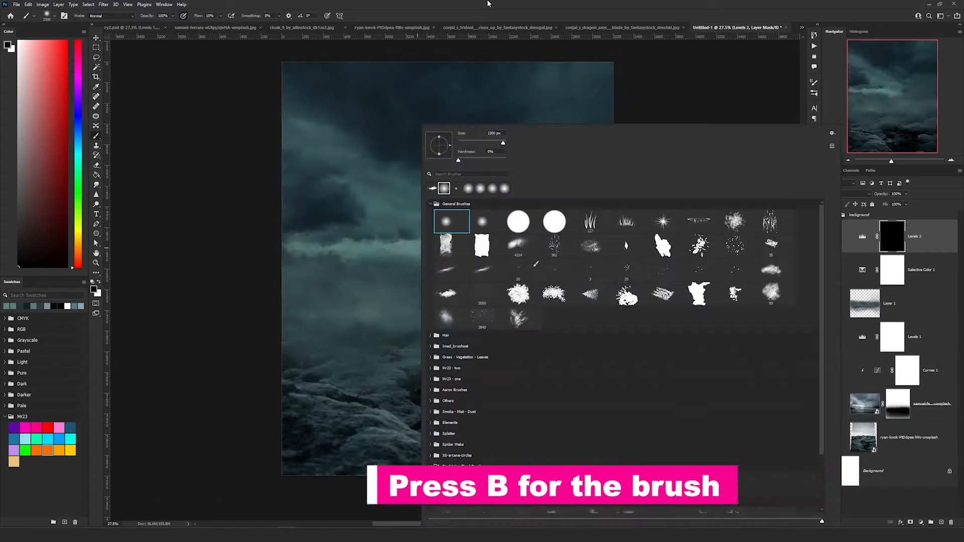
pyautogui.doubleClick(453, 222)
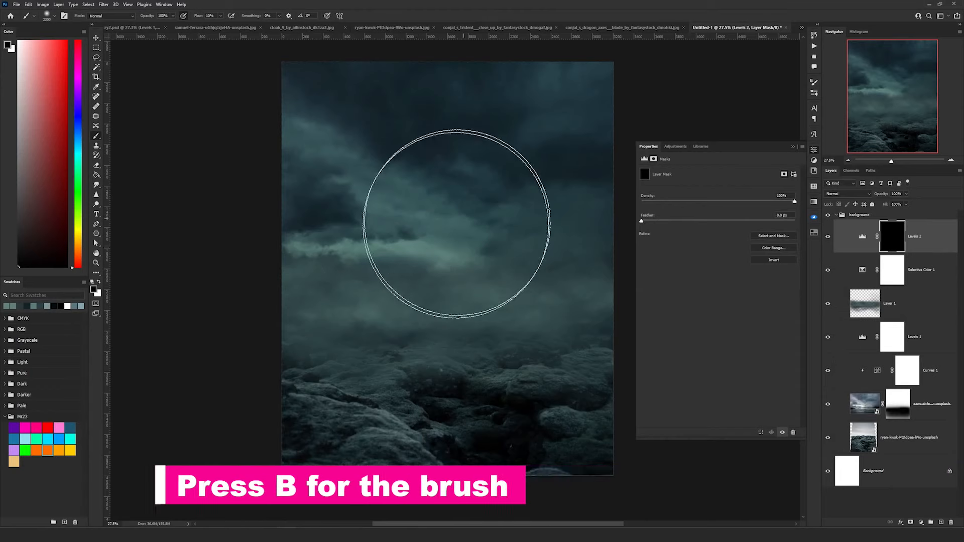
pyautogui.press('[')
pyautogui.press('x')
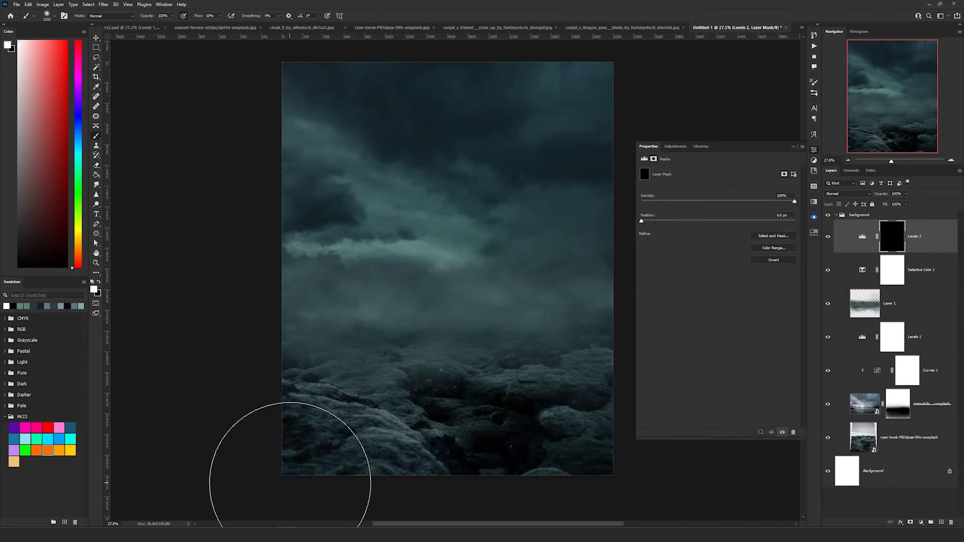
pyautogui.moveTo(280, 493)
pyautogui.mouseDown()
pyautogui.moveTo(299, 443)
pyautogui.moveTo(292, 402)
pyautogui.moveTo(364, 461)
pyautogui.moveTo(592, 473)
pyautogui.mouseUp()
pyautogui.moveTo(624, 415)
pyautogui.mouseDown()
pyautogui.moveTo(258, 430)
pyautogui.moveTo(355, 474)
pyautogui.mouseUp()
pyautogui.press('v')
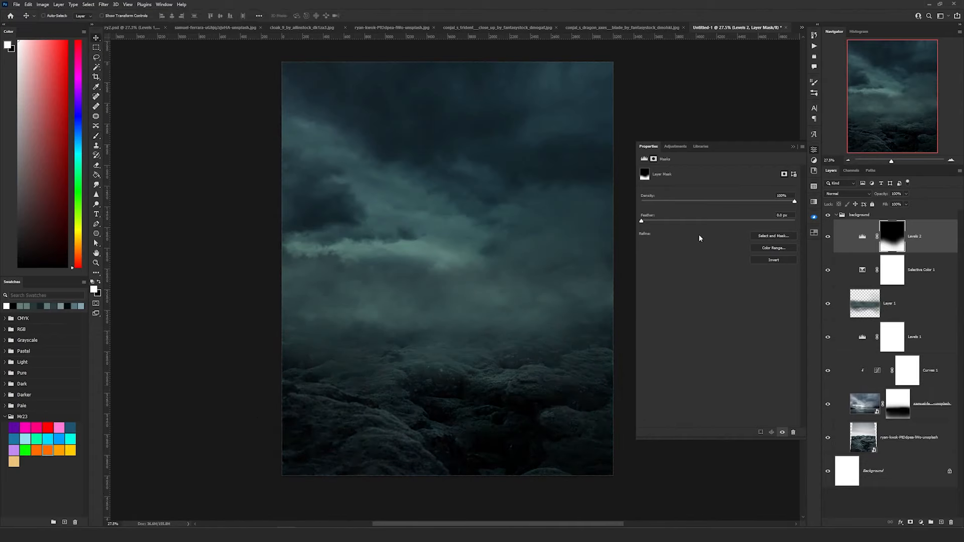
# Create a new group above the background group and open its name for editing.
pyautogui.click(895, 220)
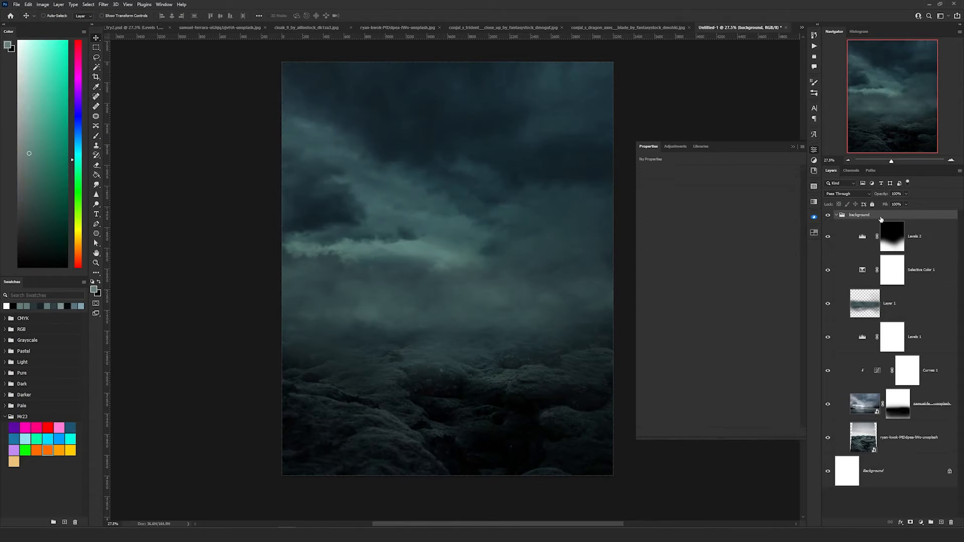
pyautogui.click(932, 523)
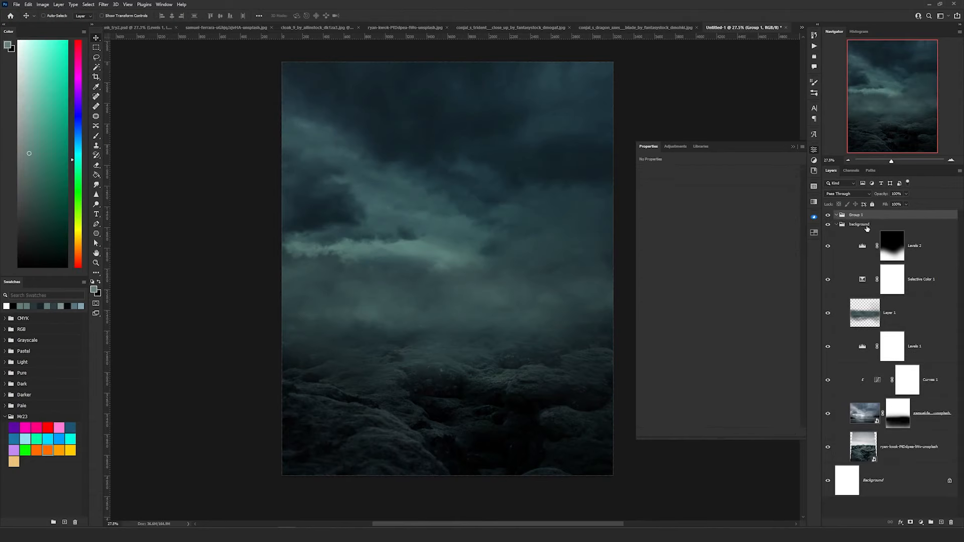
pyautogui.doubleClick(856, 215)
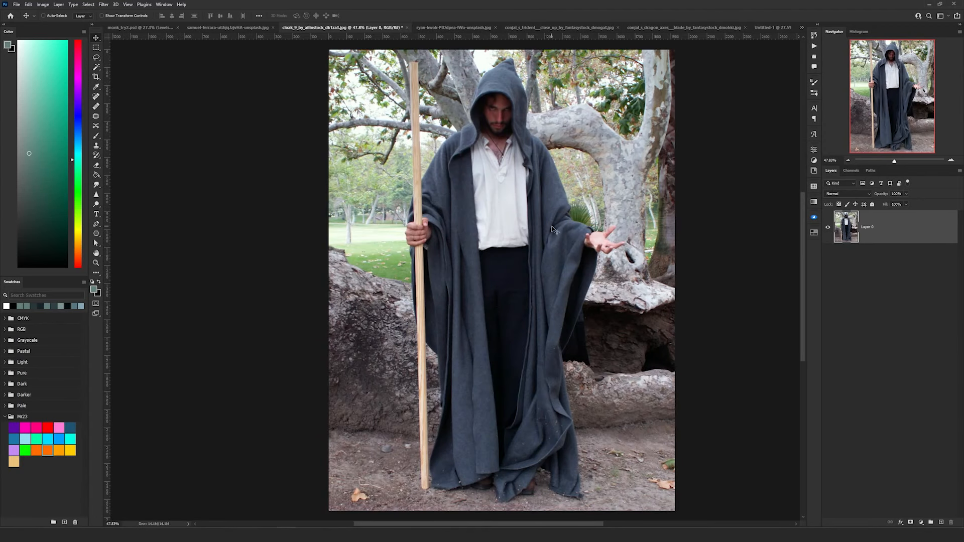
# Trace the hand gripping the staff in the cloak photo with the Pen tool.
pyautogui.press('p')
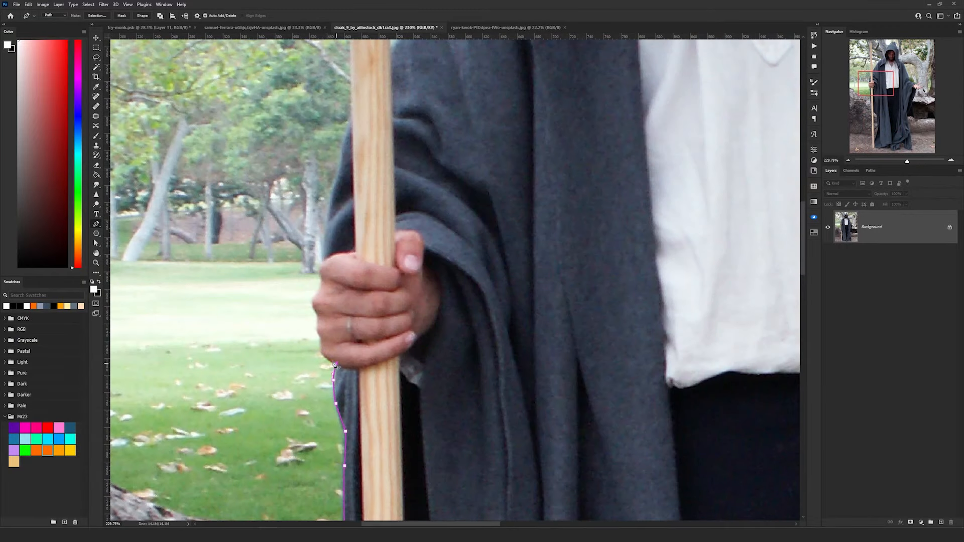
pyautogui.click(323, 220)
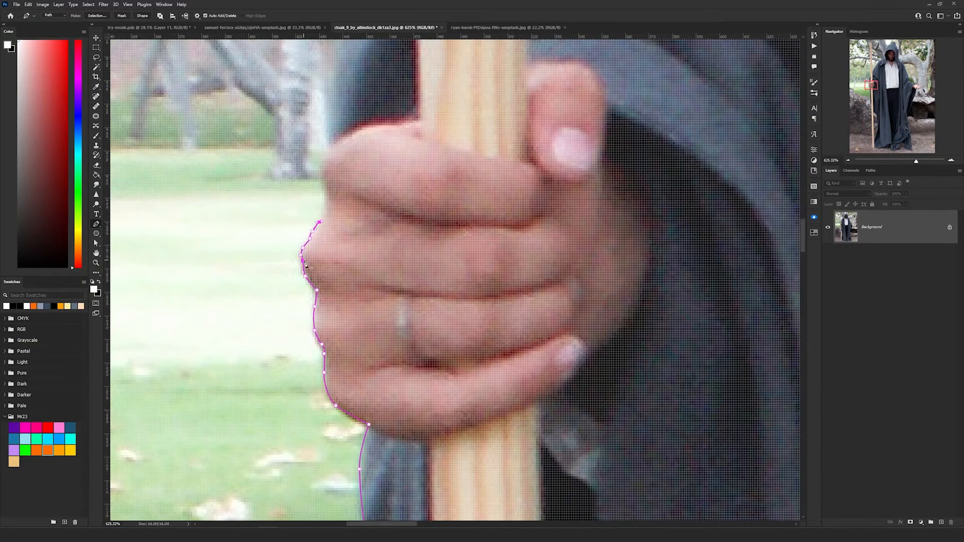
pyautogui.click(348, 367)
pyautogui.click(296, 241)
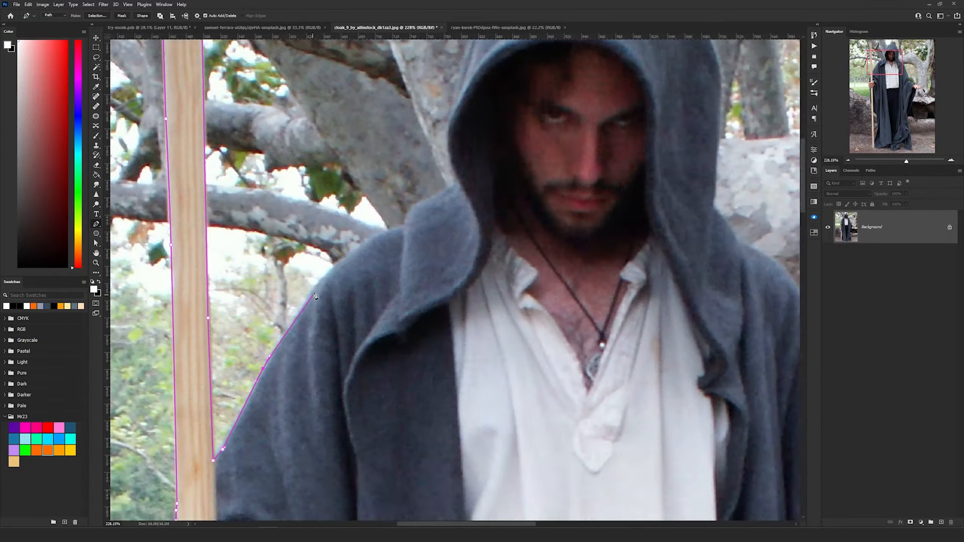
# Continue the pen path over the cloak's shoulder, around the hood's tip and down the far shoulder and upper arm.
pyautogui.moveTo(348, 355); pyautogui.dragTo(363, 347)
pyautogui.click(302, 398)
pyautogui.click(476, 78)
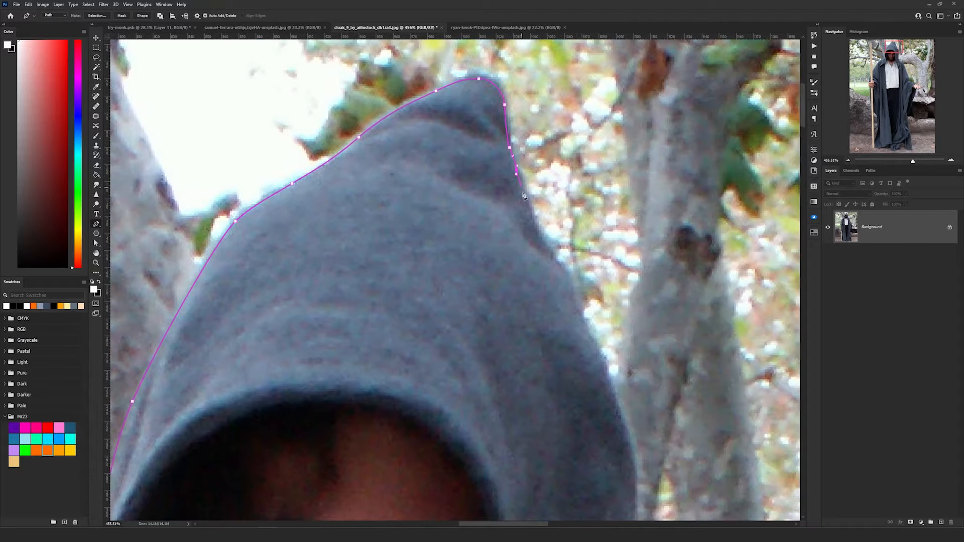
pyautogui.click(439, 165)
pyautogui.click(291, 216)
pyautogui.moveTo(328, 261); pyautogui.dragTo(333, 276)
pyautogui.click(327, 204)
pyautogui.click(340, 258)
pyautogui.click(338, 308)
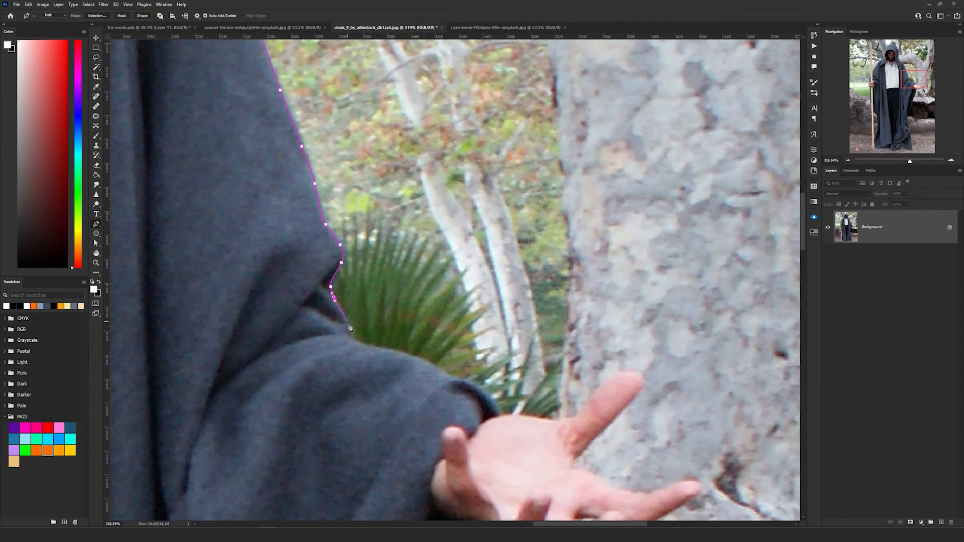
# Extend the pen path along the raised sleeve and around the fingers of the outstretched hand.
pyautogui.click(389, 304)
pyautogui.click(440, 302)
pyautogui.click(499, 262)
pyautogui.click(458, 321)
pyautogui.moveTo(435, 346); pyautogui.dragTo(437, 353)
pyautogui.click(482, 376)
pyautogui.click(548, 369)
pyautogui.click(561, 376)
pyautogui.click(506, 415)
pyautogui.click(445, 451)
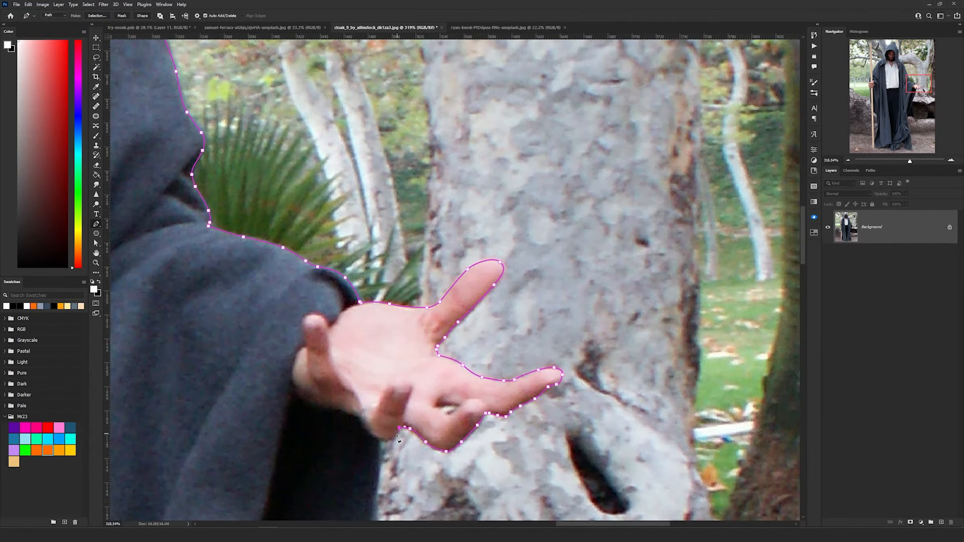
# Continue the pen path below the open hand and down the hanging edge of the sleeve, undoing misplaced anchor points.
pyautogui.click(459, 279)
pyautogui.click(527, 134)
pyautogui.moveTo(535, 196); pyautogui.dragTo(536, 200)
pyautogui.hotkey('ctrl', 'z')
pyautogui.hotkey('ctrl', 'z')
pyautogui.click(503, 209)
pyautogui.moveTo(463, 311); pyautogui.dragTo(452, 340)
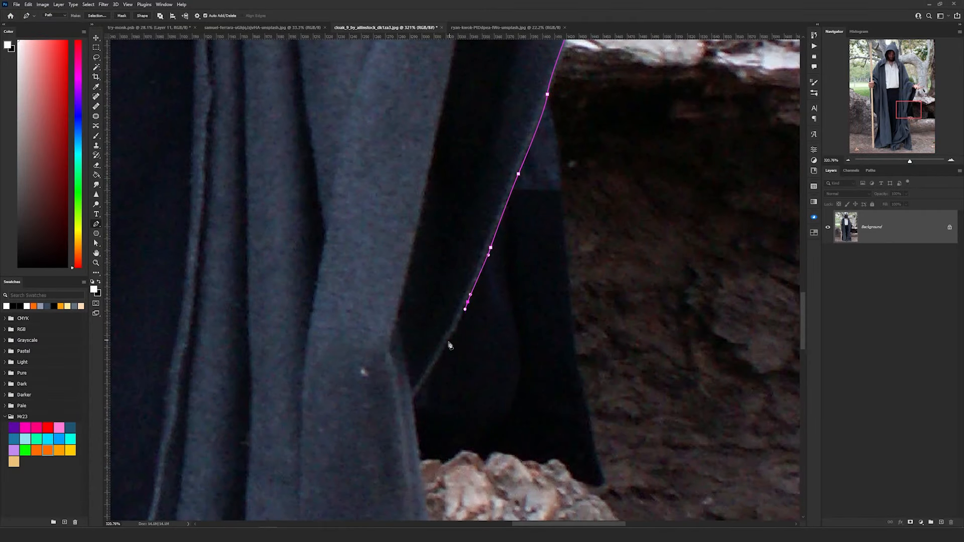
# Trace the cloak's outer edge from below the sleeve down to the trailing corner of the hem.
pyautogui.click(420, 182)
pyautogui.click(440, 311)
pyautogui.click(437, 160)
pyautogui.moveTo(461, 302); pyautogui.dragTo(464, 329)
pyautogui.moveTo(460, 407); pyautogui.dragTo(460, 428)
pyautogui.click(470, 451)
pyautogui.click(474, 511)
pyautogui.click(462, 370)
pyautogui.click(495, 381)
pyautogui.click(476, 416)
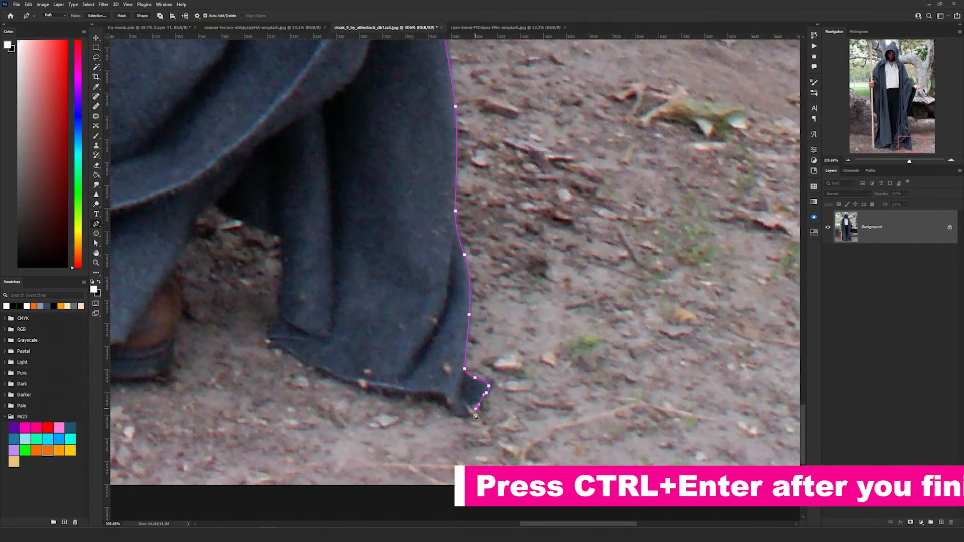
# Trace the pen path along the cloak's lower hem and around the gap and shoe between its folds.
pyautogui.click(406, 397)
pyautogui.click(303, 364)
pyautogui.moveTo(407, 301); pyautogui.dragTo(401, 299)
pyautogui.scroll(-5, 396, 299)
pyautogui.hscroll(-5, 396, 298)
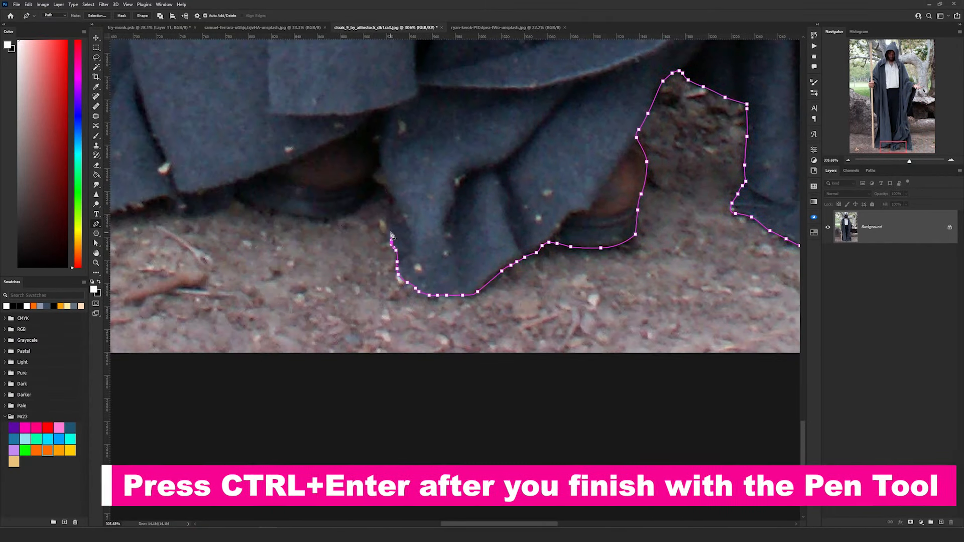
pyautogui.hscroll(-5, 396, 299)
pyautogui.scroll(-8, 435, 335)
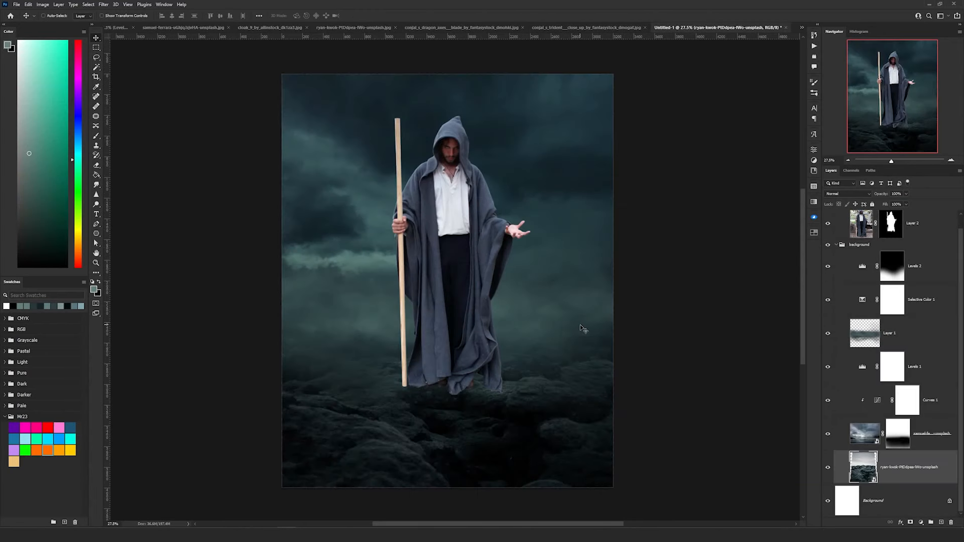
# Reposition the rocks layer beneath the cloaked figure's feet and shift the figure slightly to the left.
pyautogui.moveTo(579, 330); pyautogui.dragTo(580, 338)
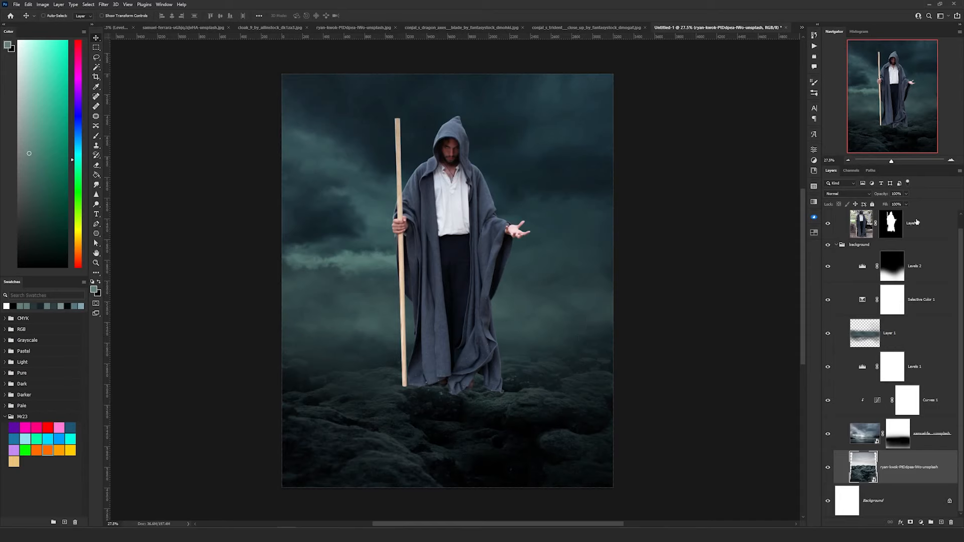
pyautogui.click(912, 221)
pyautogui.moveTo(517, 249); pyautogui.dragTo(508, 249)
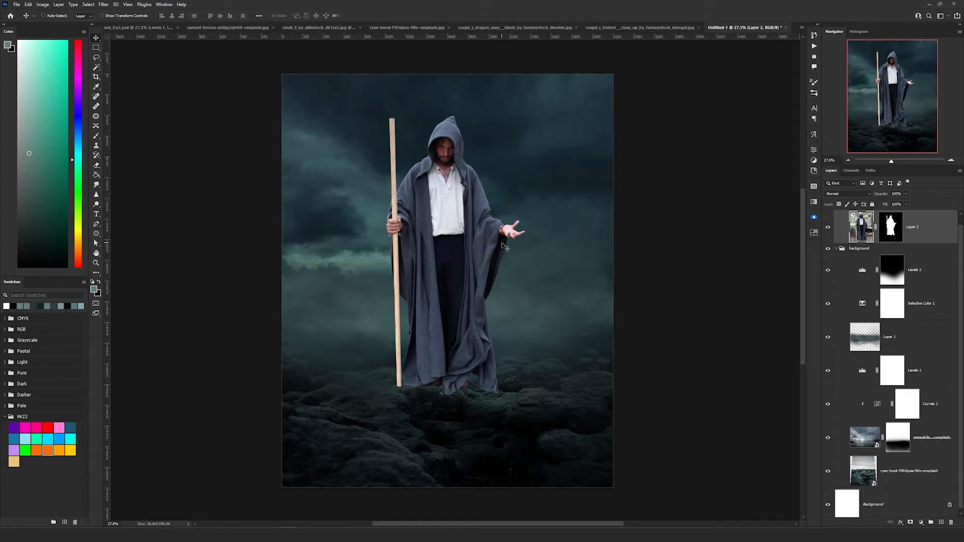
# Convert the masked cloaked figure on Layer 2 into a smart object.
pyautogui.rightClick(939, 229)
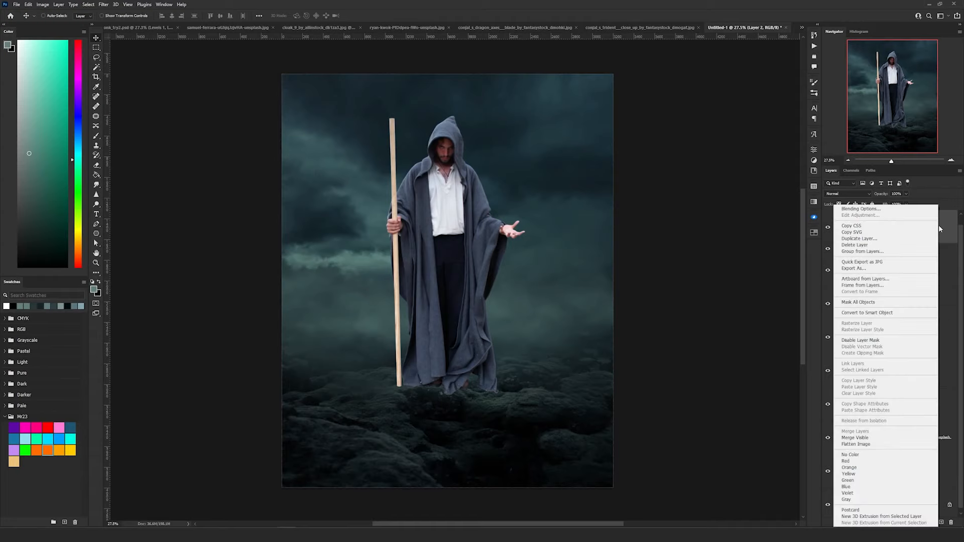
pyautogui.click(883, 314)
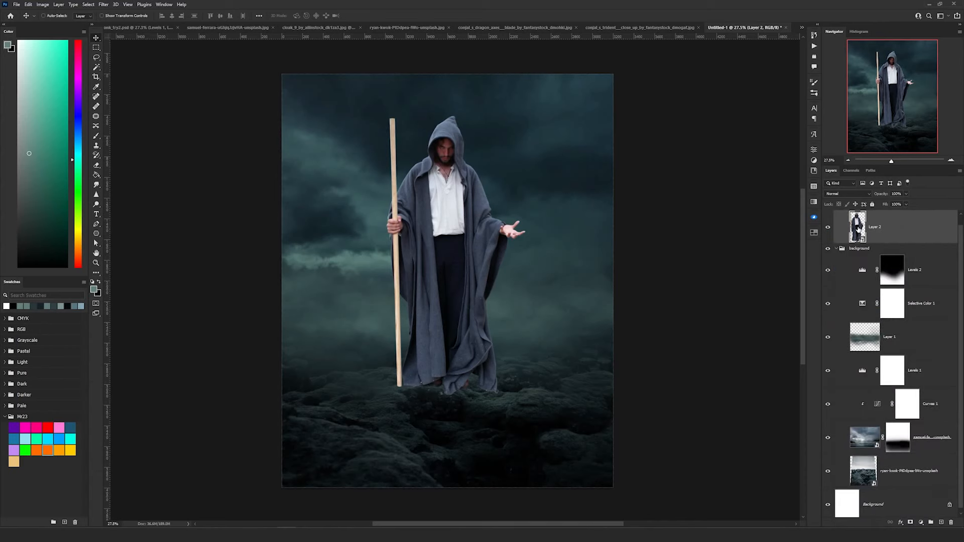
# Open the cloaked figure's smart object contents for editing.
pyautogui.doubleClick(858, 228)
pyautogui.scroll(14, 411, 144)
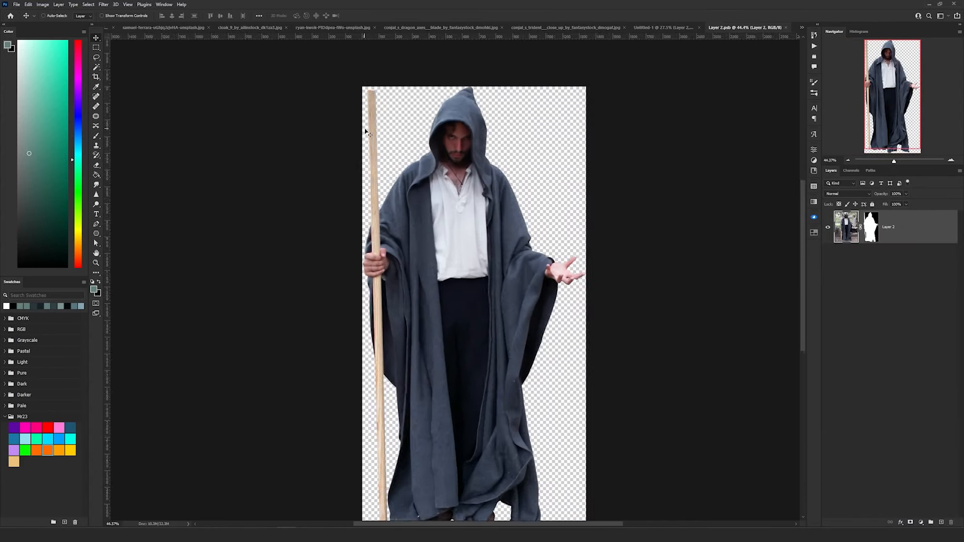
pyautogui.scroll(3, 496, 149)
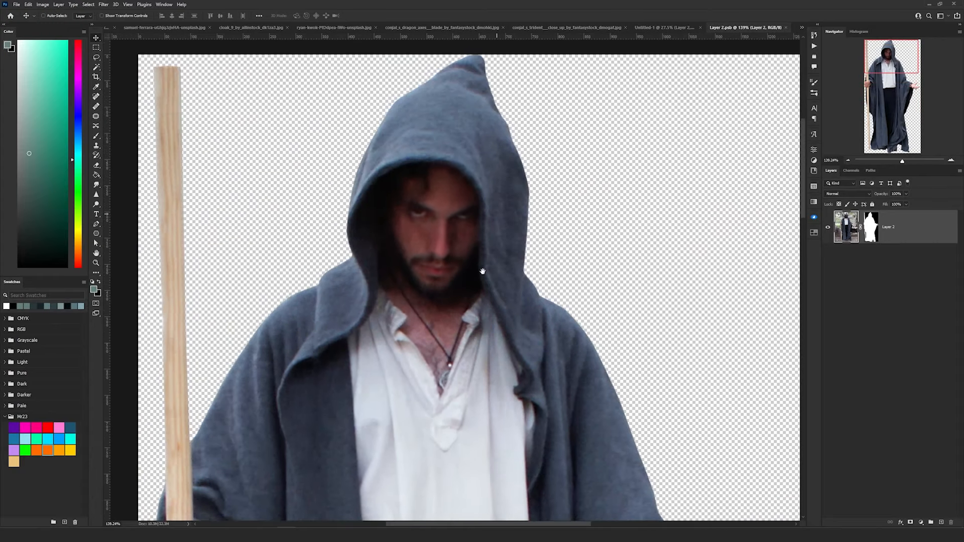
# Mask out the pointed tip of the hood on the layer mask with a hard round brush at 100% flow.
pyautogui.click(871, 227)
pyautogui.press('b')
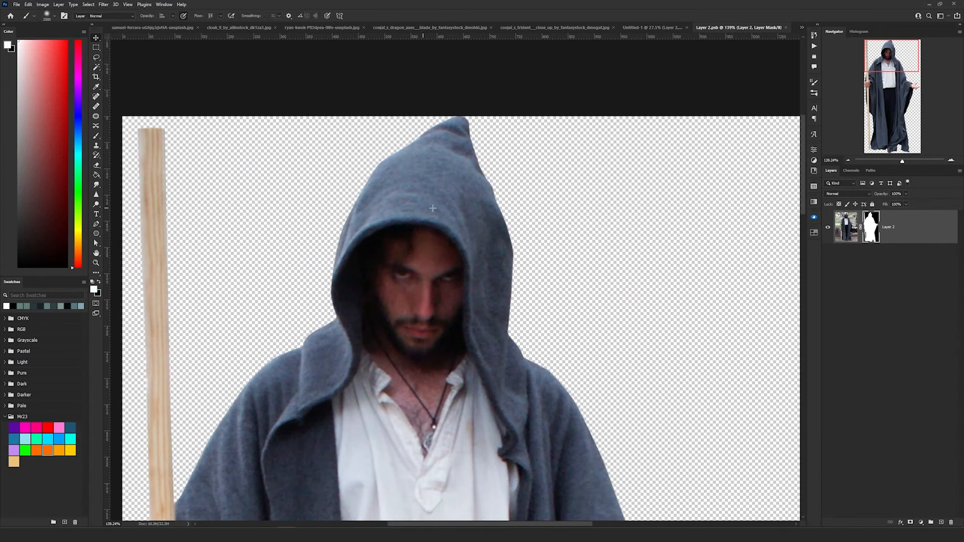
pyautogui.rightClick(440, 209)
pyautogui.click(569, 224)
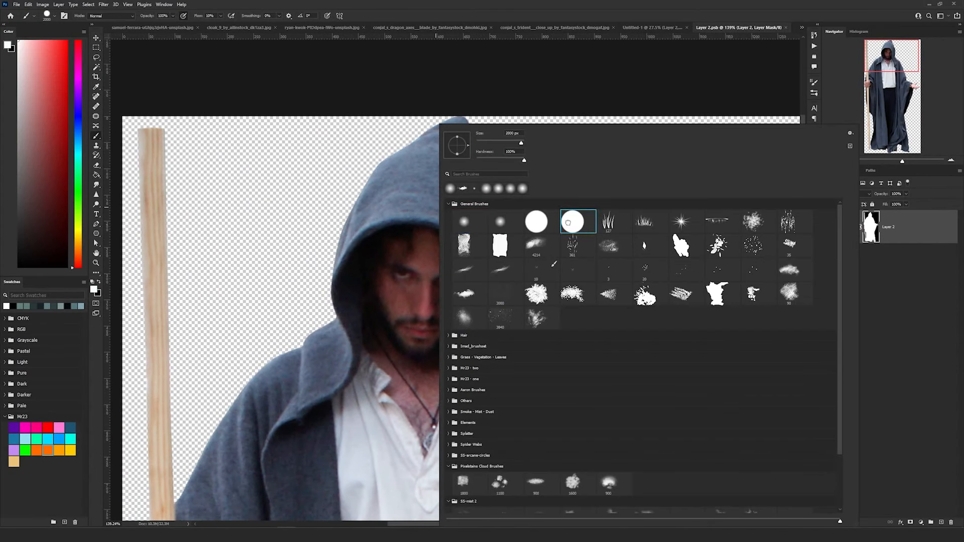
pyautogui.click(221, 15)
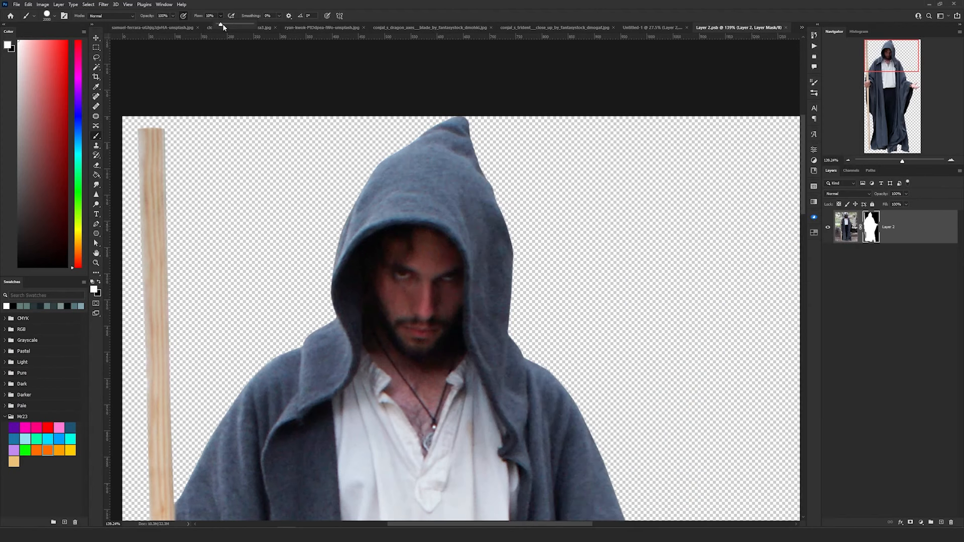
pyautogui.rightClick(502, 154)
pyautogui.click(540, 142)
pyautogui.click(415, 123)
pyautogui.press('x')
pyautogui.moveTo(461, 127)
pyautogui.mouseDown()
pyautogui.moveTo(467, 112)
pyautogui.moveTo(416, 128)
pyautogui.moveTo(476, 154)
pyautogui.mouseUp()
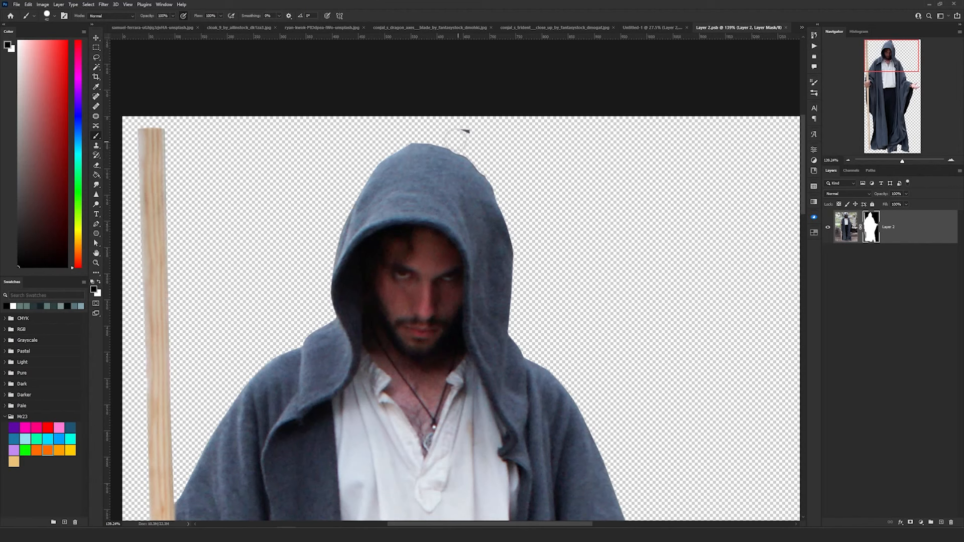
# Mask out the parts of the staff that stick out past the cloak's silhouette, above the shoulder and below the sleeve.
pyautogui.scroll(-3, 466, 121)
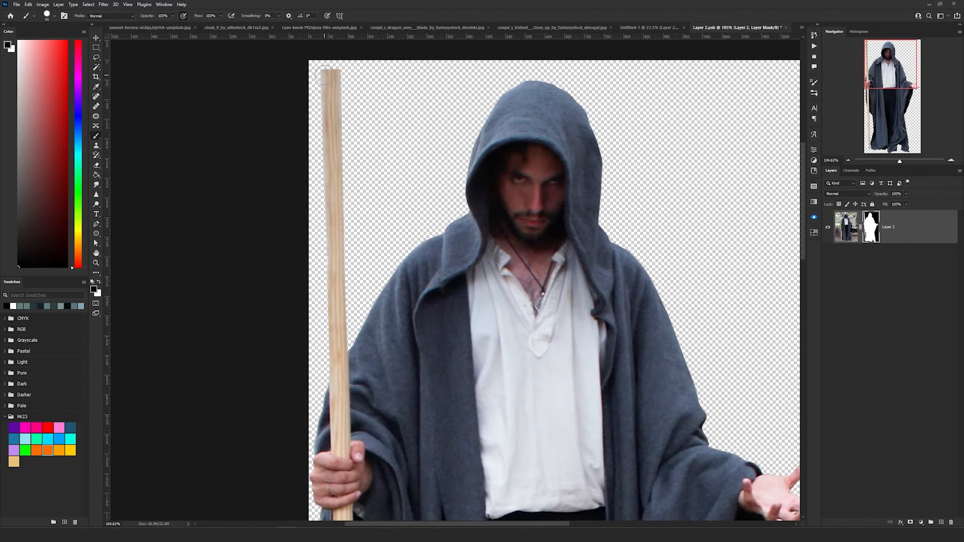
pyautogui.moveTo(326, 60)
pyautogui.mouseDown()
pyautogui.moveTo(347, 232)
pyautogui.moveTo(332, 362)
pyautogui.mouseUp()
pyautogui.scroll(-10, 374, 247)
pyautogui.moveTo(374, 246)
pyautogui.mouseDown()
pyautogui.moveTo(360, 227)
pyautogui.moveTo(385, 321)
pyautogui.moveTo(385, 213)
pyautogui.mouseUp()
pyautogui.moveTo(386, 213)
pyautogui.mouseDown()
pyautogui.moveTo(371, 357)
pyautogui.moveTo(393, 234)
pyautogui.mouseUp()
pyautogui.moveTo(552, 101)
pyautogui.mouseDown()
pyautogui.moveTo(510, 391)
pyautogui.moveTo(514, 488)
pyautogui.mouseUp()
pyautogui.scroll(-4, 514, 488)
pyautogui.press('v')
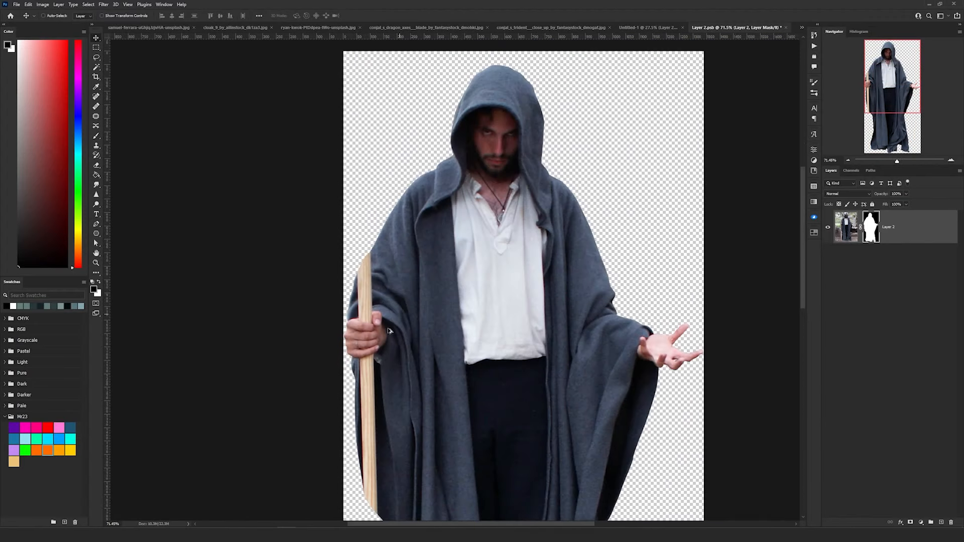
pyautogui.press('b')
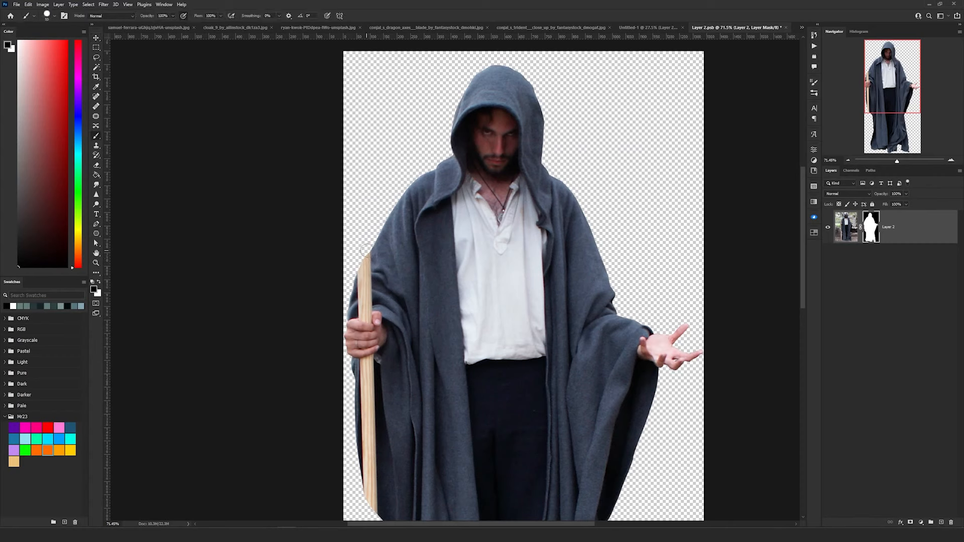
pyautogui.press('v')
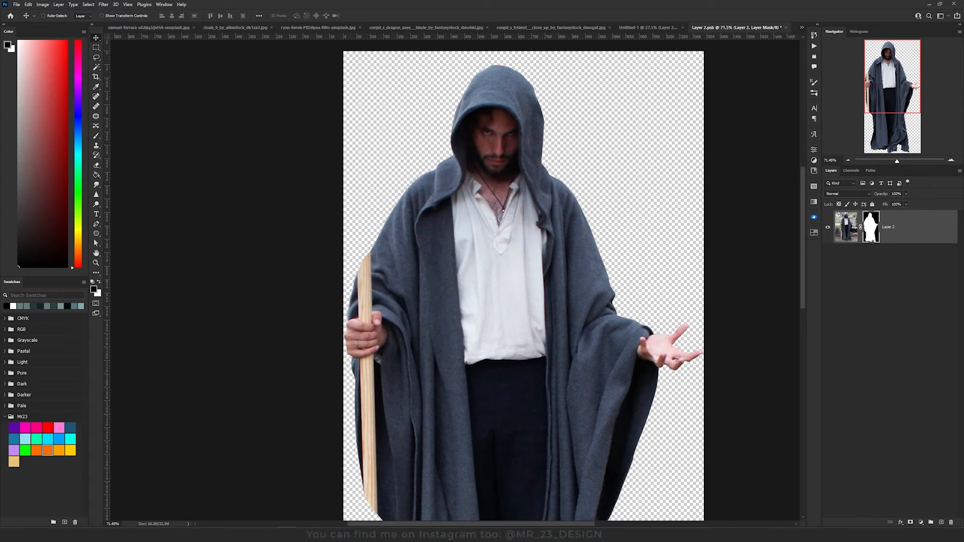
# Add a new layer clipped to the masked figure for Clone Stamp retouching.
pyautogui.click(940, 522)
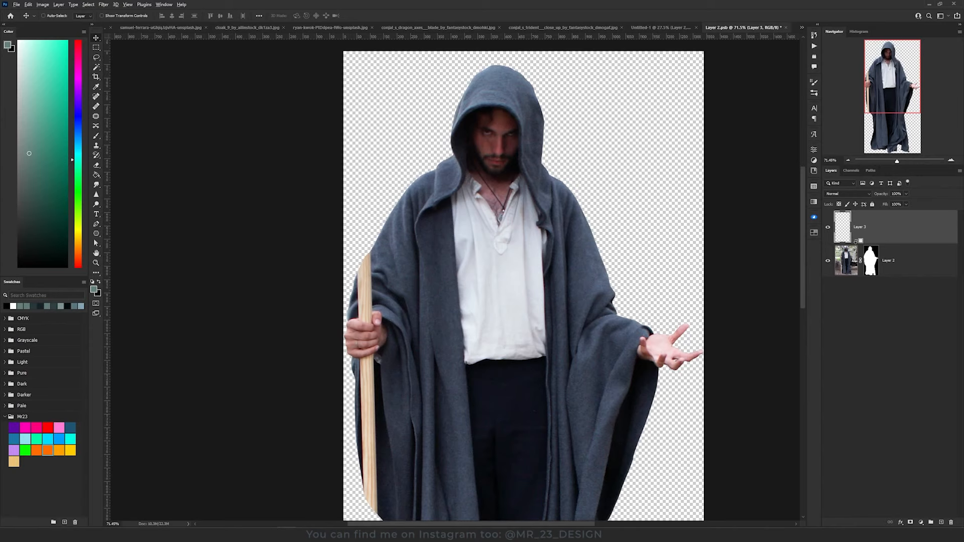
pyautogui.keyDown('alt'); pyautogui.click(855, 242); pyautogui.keyUp('alt')
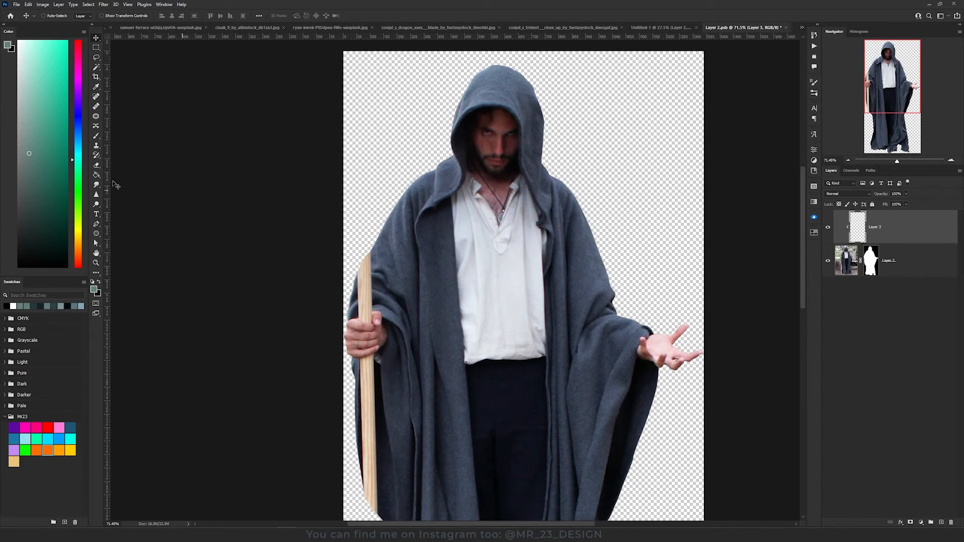
pyautogui.click(97, 146)
# Clone cloak fabric over the upper end of the staff along the shoulder edge with a smaller Clone Stamp brush.
pyautogui.scroll(5, 375, 265)
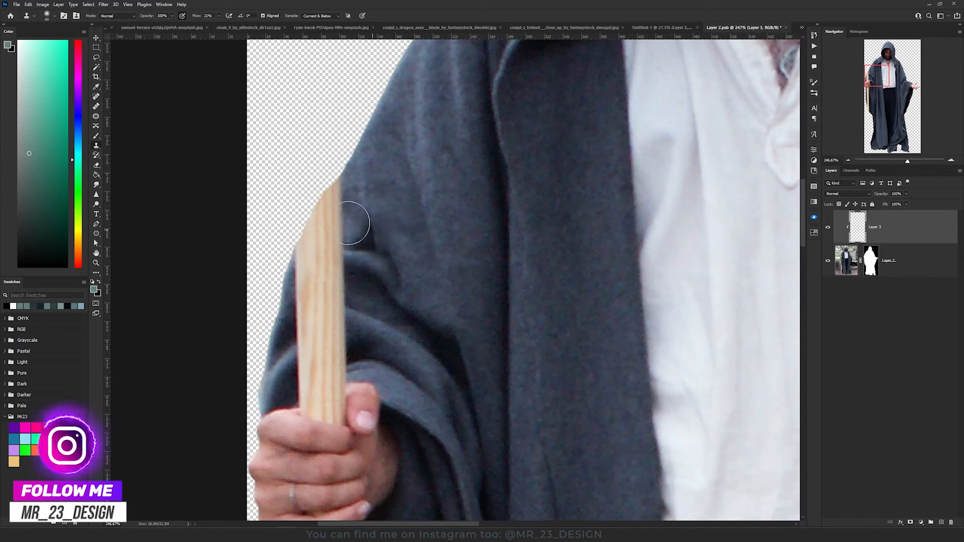
pyautogui.press('[')
pyautogui.press('[')
pyautogui.press('[')
pyautogui.press('[')
pyautogui.moveTo(359, 287); pyautogui.dragTo(360, 274)
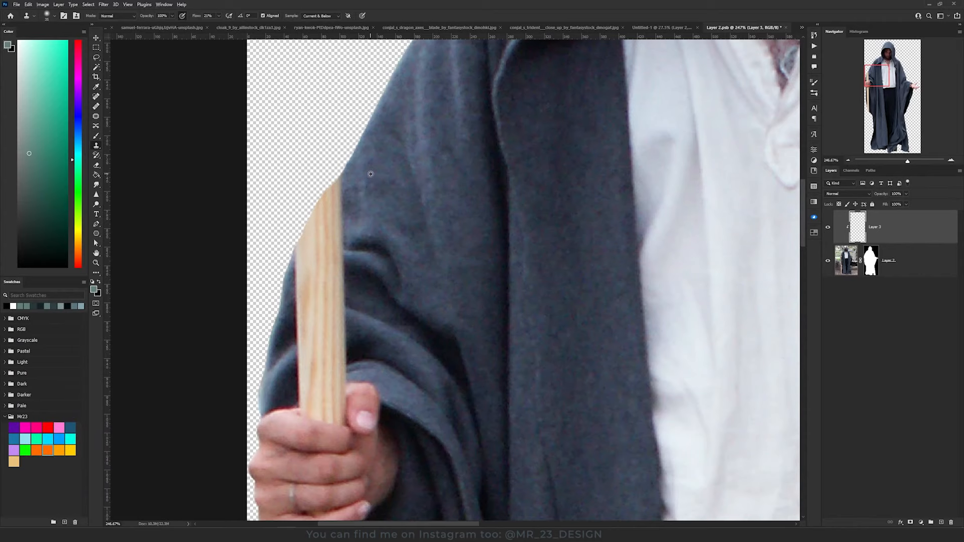
pyautogui.keyDown('alt'); pyautogui.click(370, 174); pyautogui.keyUp('alt')
pyautogui.moveTo(357, 180)
pyautogui.mouseDown()
pyautogui.moveTo(332, 213)
pyautogui.moveTo(313, 218)
pyautogui.moveTo(333, 210)
pyautogui.moveTo(304, 220)
pyautogui.mouseUp()
# Clone sleeve fabric over the remaining staff down to the fist, rebuilding the top of the hand.
pyautogui.keyDown('alt'); pyautogui.click(385, 192); pyautogui.keyUp('alt')
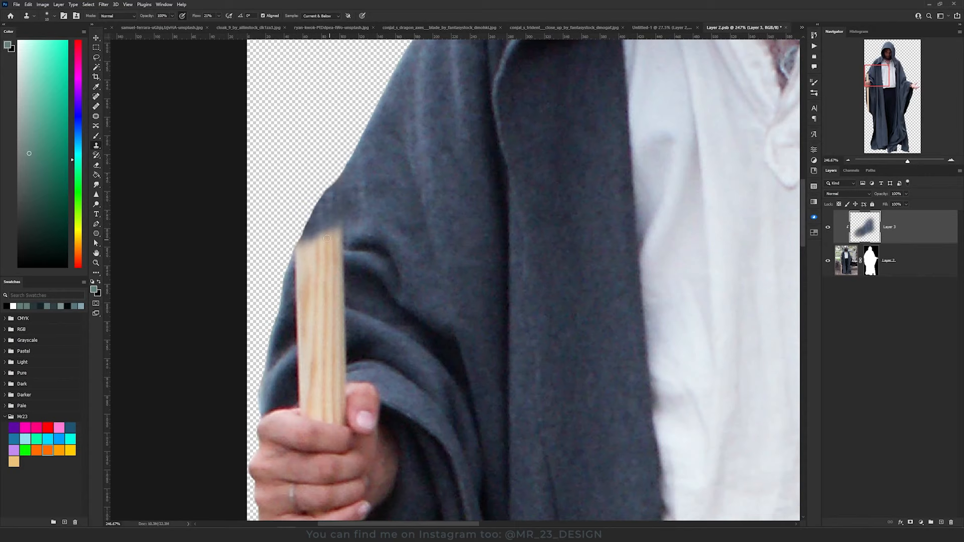
pyautogui.moveTo(327, 238)
pyautogui.mouseDown()
pyautogui.moveTo(306, 242)
pyautogui.moveTo(351, 240)
pyautogui.moveTo(301, 257)
pyautogui.moveTo(338, 275)
pyautogui.moveTo(324, 267)
pyautogui.moveTo(340, 256)
pyautogui.moveTo(335, 270)
pyautogui.moveTo(307, 275)
pyautogui.mouseUp()
pyautogui.moveTo(316, 216); pyautogui.dragTo(325, 220)
pyautogui.moveTo(364, 220)
pyautogui.mouseDown()
pyautogui.moveTo(374, 254)
pyautogui.moveTo(386, 211)
pyautogui.moveTo(346, 229)
pyautogui.moveTo(358, 239)
pyautogui.moveTo(382, 206)
pyautogui.moveTo(366, 208)
pyautogui.moveTo(388, 268)
pyautogui.moveTo(376, 296)
pyautogui.moveTo(361, 299)
pyautogui.moveTo(396, 311)
pyautogui.moveTo(392, 291)
pyautogui.mouseUp()
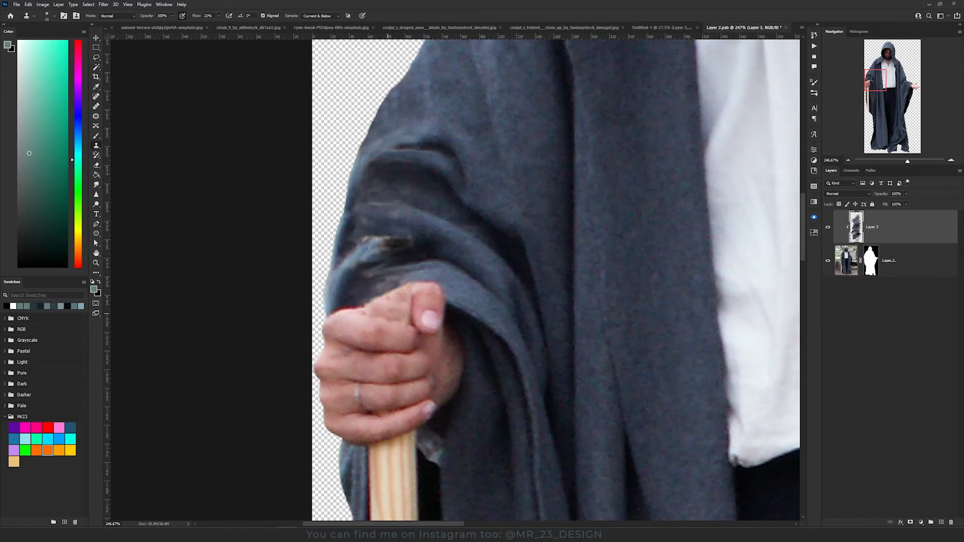
pyautogui.moveTo(382, 287); pyautogui.dragTo(399, 280)
pyautogui.scroll(-3, 387, 301)
pyautogui.moveTo(386, 380); pyautogui.dragTo(373, 210)
pyautogui.moveTo(373, 210)
pyautogui.mouseDown()
pyautogui.moveTo(389, 208)
pyautogui.moveTo(380, 213)
pyautogui.mouseUp()
pyautogui.scroll(1, 405, 249)
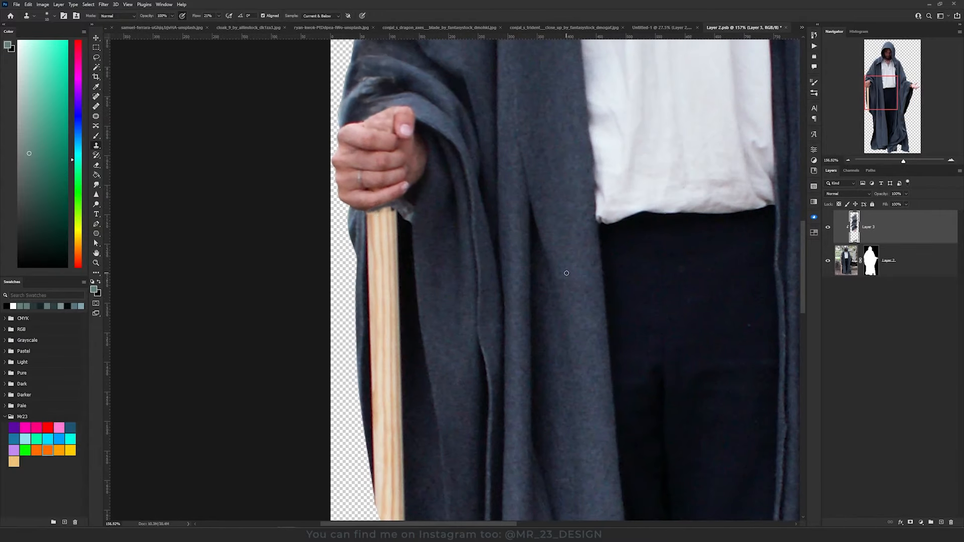
# Select the staff below the hand on Layer 2 with a rectangular marquee and trim the selection close to its edges.
pyautogui.click(844, 267)
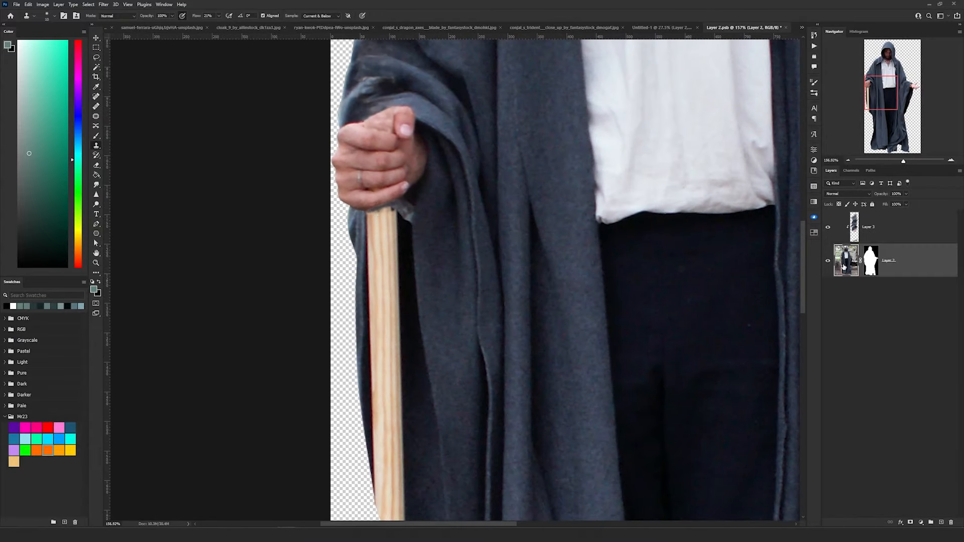
pyautogui.click(96, 48)
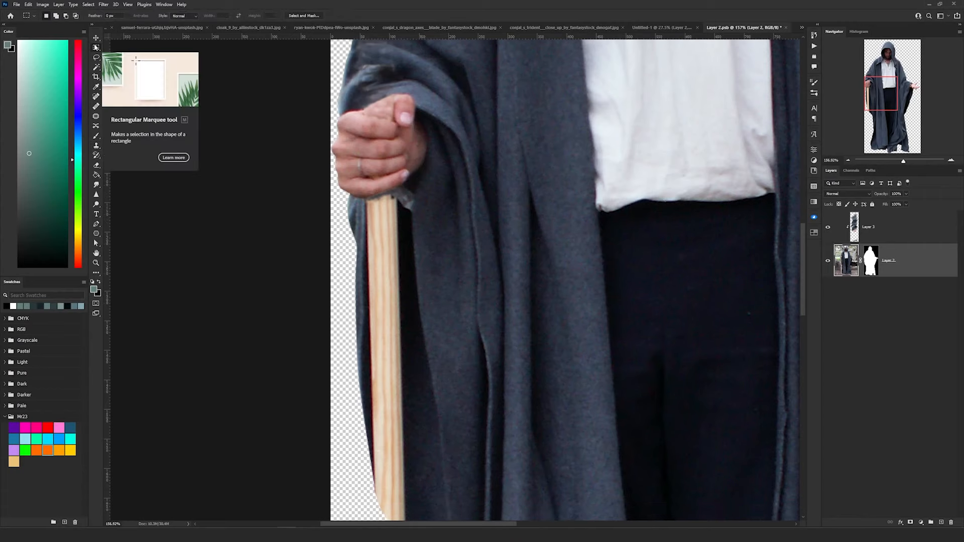
pyautogui.moveTo(365, 198); pyautogui.dragTo(410, 514)
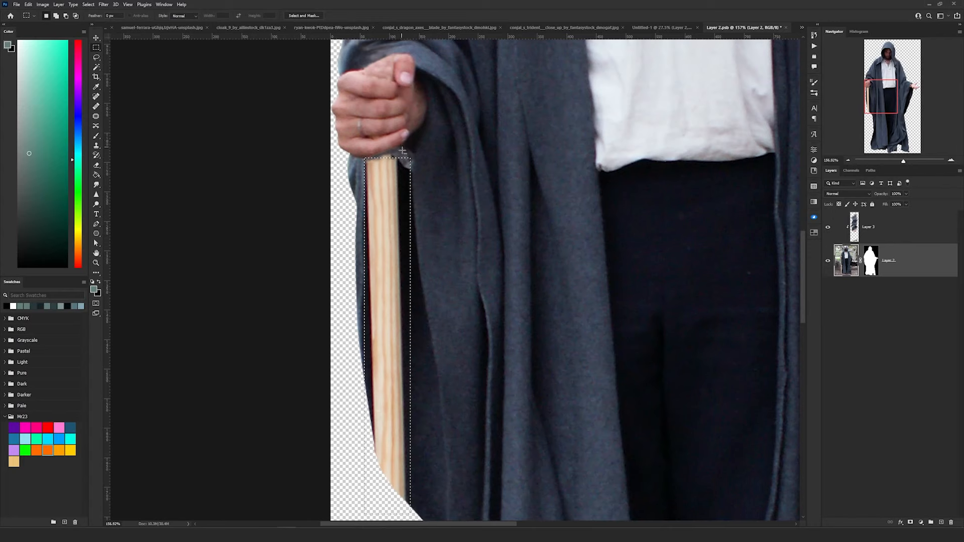
pyautogui.moveTo(401, 167); pyautogui.dragTo(422, 260)
pyautogui.moveTo(404, 259); pyautogui.dragTo(421, 359)
pyautogui.moveTo(360, 214); pyautogui.dragTo(366, 317)
pyautogui.moveTo(361, 317); pyautogui.dragTo(369, 377)
pyautogui.moveTo(360, 377); pyautogui.dragTo(370, 429)
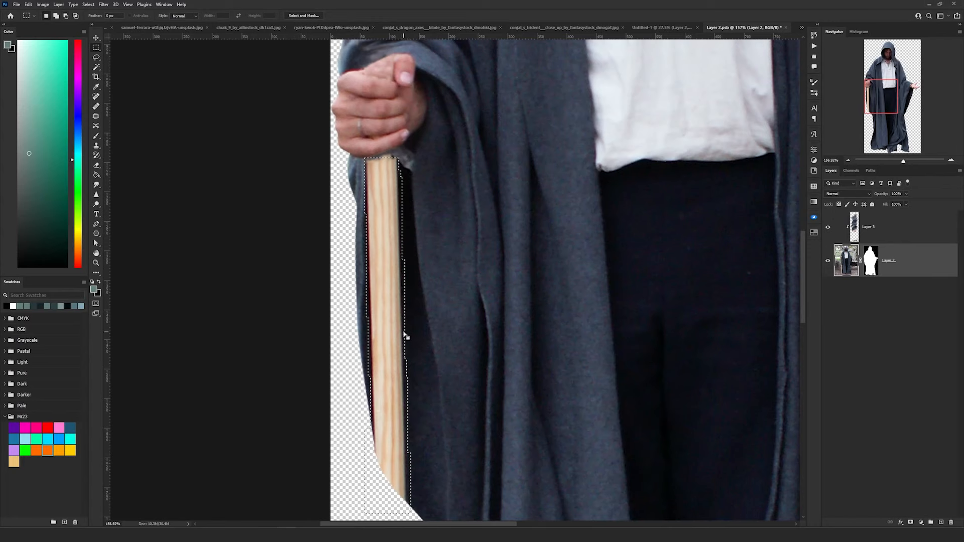
# Replace the selected staff using Content-Aware Fill output to a new layer, and clip that layer to the figure.
pyautogui.rightClick(383, 279)
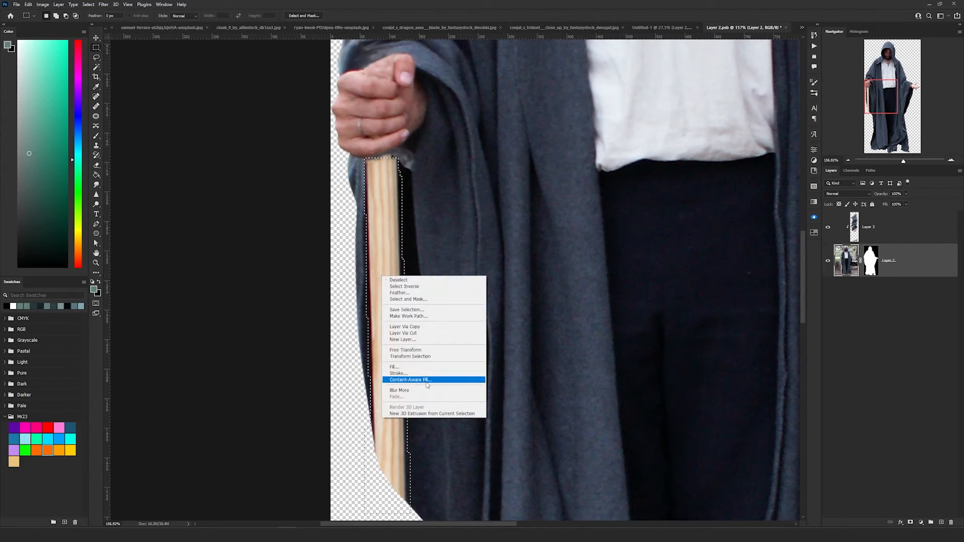
pyautogui.click(409, 379)
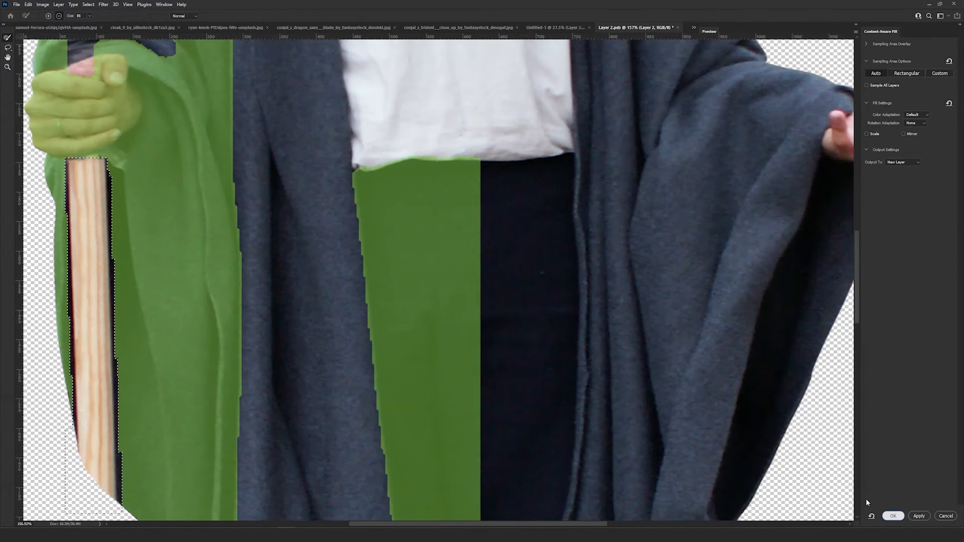
pyautogui.click(892, 516)
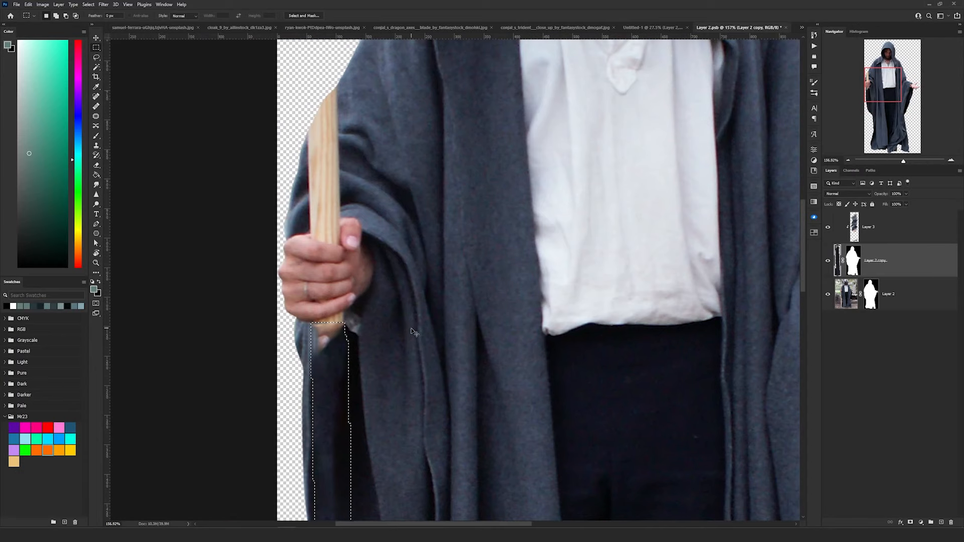
pyautogui.moveTo(411, 328); pyautogui.dragTo(460, 263)
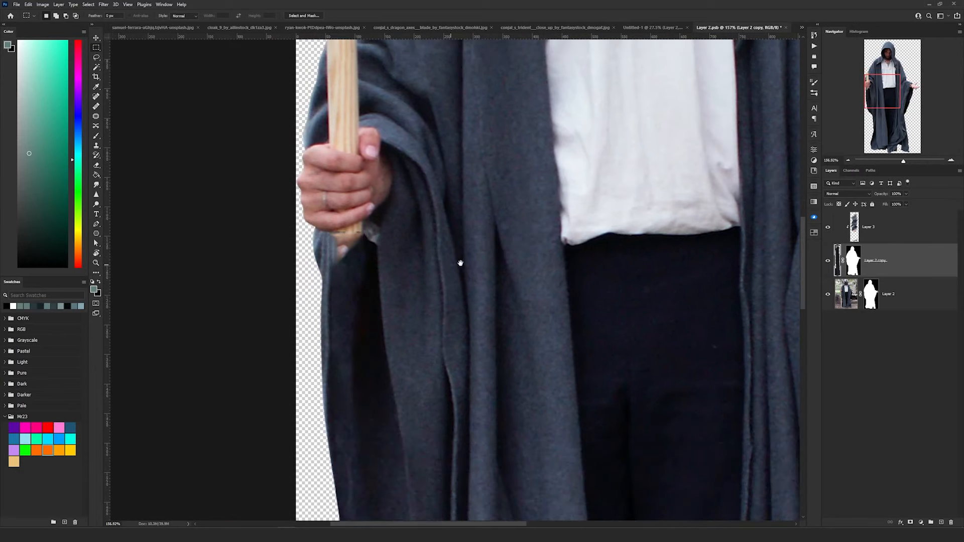
pyautogui.keyDown('alt'); pyautogui.click(855, 276); pyautogui.keyUp('alt')
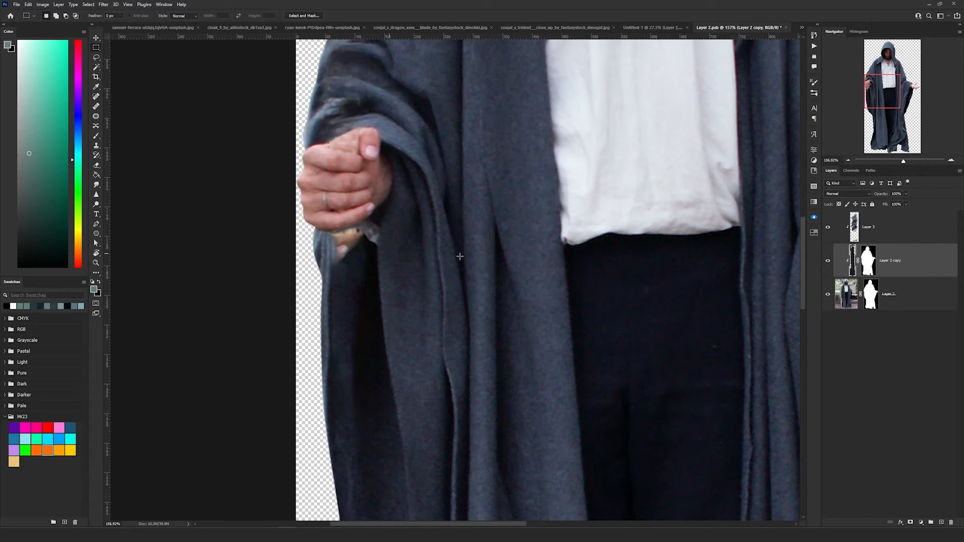
# Clone dark cloak fabric over the leftover staff and finger fragments just below the fist on Layer 3.
pyautogui.click(872, 235)
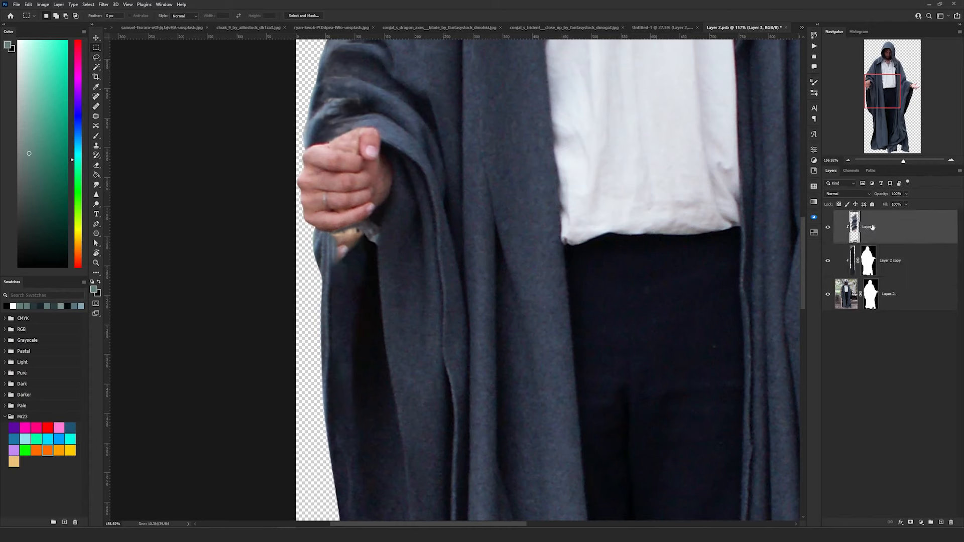
pyautogui.click(98, 146)
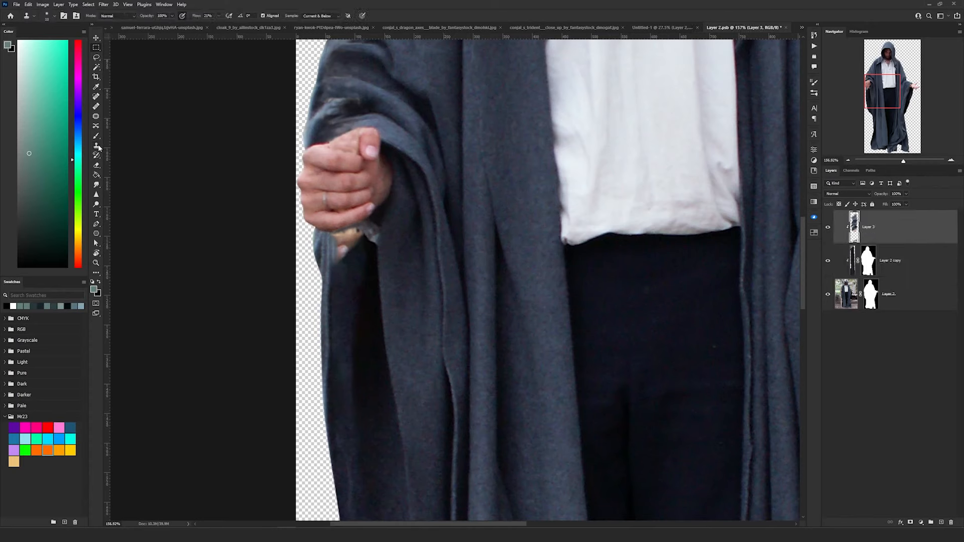
pyautogui.keyDown('alt'); pyautogui.click(369, 268); pyautogui.keyUp('alt')
pyautogui.moveTo(346, 256)
pyautogui.mouseDown()
pyautogui.moveTo(350, 235)
pyautogui.moveTo(335, 262)
pyautogui.moveTo(336, 241)
pyautogui.mouseUp()
pyautogui.scroll(3, 409, 192)
pyautogui.moveTo(409, 192); pyautogui.dragTo(468, 336)
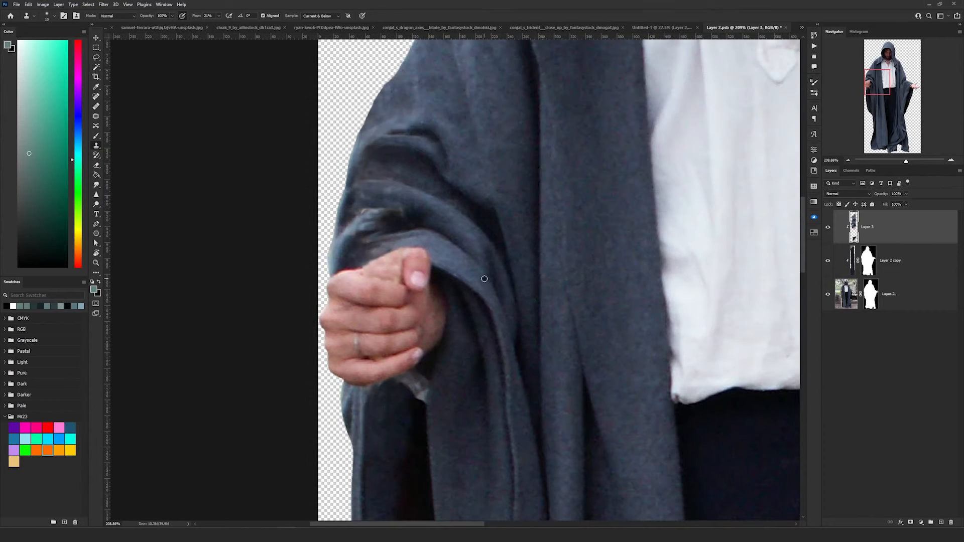
# Add another clipped layer above Layer 3 and set up a soft round brush for painting.
pyautogui.click(941, 522)
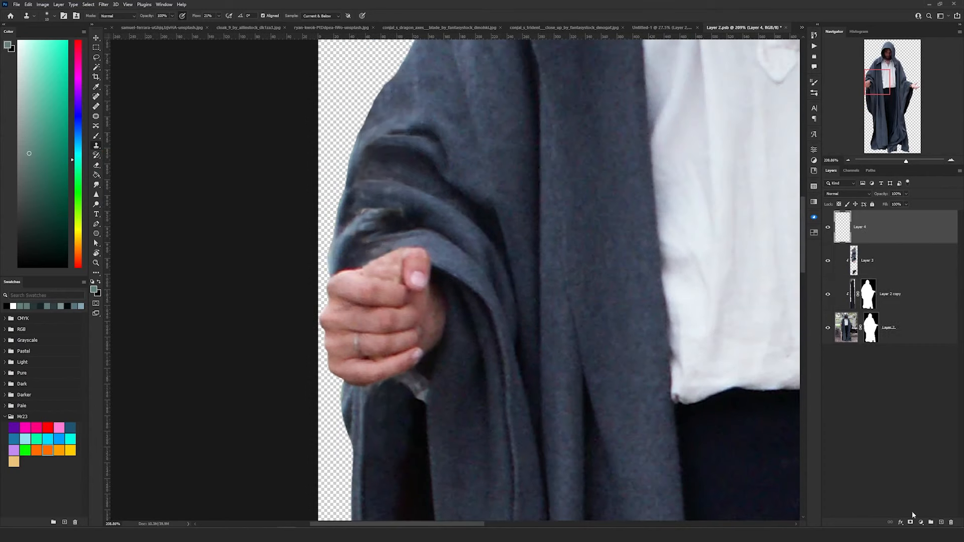
pyautogui.keyDown('alt'); pyautogui.click(870, 240); pyautogui.keyUp('alt')
pyautogui.moveTo(490, 194); pyautogui.dragTo(491, 260)
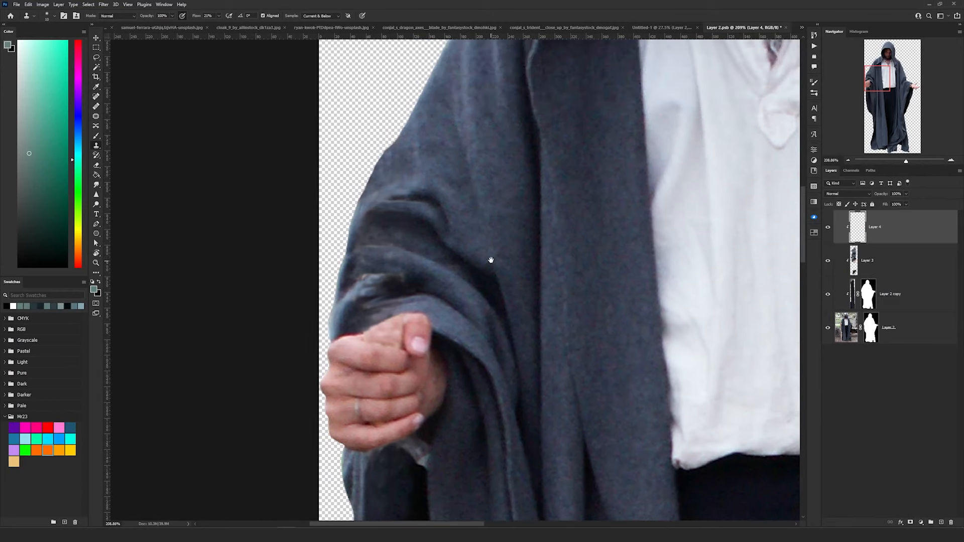
pyautogui.rightClick(437, 266)
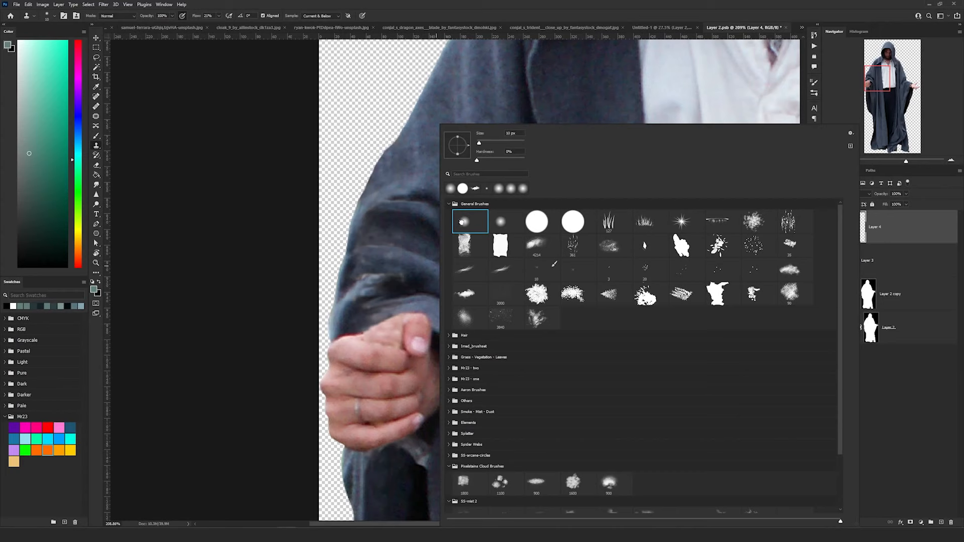
pyautogui.click(468, 4)
pyautogui.press('b')
# Paint sampled cloak and skin tones over the rough cloned patches on the sleeve folds and top of the hand.
pyautogui.keyDown('alt'); pyautogui.click(353, 300); pyautogui.keyUp('alt')
pyautogui.keyDown('alt'); pyautogui.click(364, 327); pyautogui.keyUp('alt')
pyautogui.keyDown('alt'); pyautogui.click(386, 251); pyautogui.keyUp('alt')
pyautogui.moveTo(386, 251)
pyautogui.mouseDown()
pyautogui.moveTo(360, 250)
pyautogui.moveTo(451, 296)
pyautogui.mouseUp()
pyautogui.keyDown('alt'); pyautogui.click(402, 251); pyautogui.keyUp('alt')
pyautogui.keyDown('alt'); pyautogui.click(380, 308); pyautogui.keyUp('alt')
pyautogui.moveTo(368, 321)
pyautogui.mouseDown()
pyautogui.moveTo(388, 217)
pyautogui.moveTo(382, 286)
pyautogui.moveTo(399, 312)
pyautogui.mouseUp()
pyautogui.scroll(-2, 411, 310)
pyautogui.keyDown('alt'); pyautogui.click(382, 326); pyautogui.keyUp('alt')
pyautogui.keyDown('alt'); pyautogui.click(384, 327); pyautogui.keyUp('alt')
pyautogui.scroll(3, 397, 316)
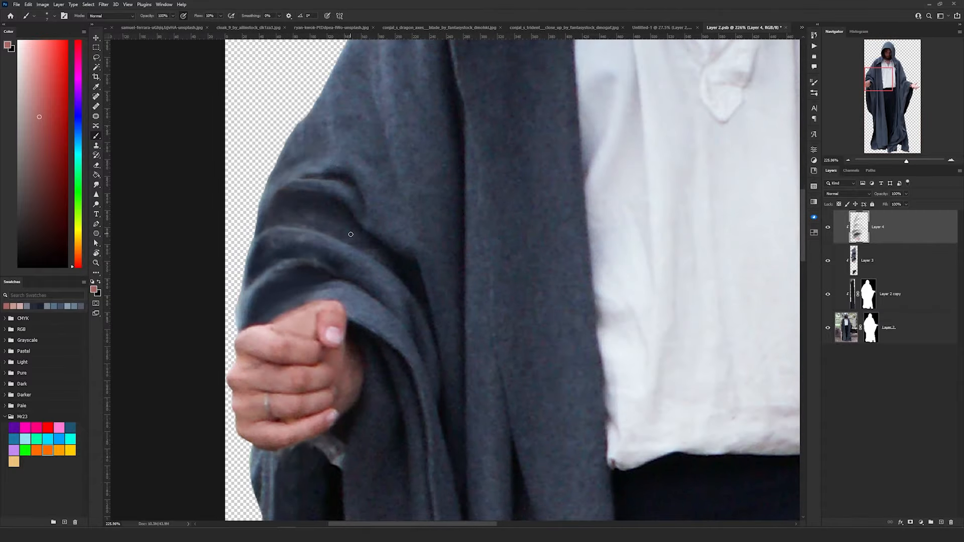
# Blend the upper sleeve fold near the cloak's outer edge with sampled cloak colours and check the whole figure.
pyautogui.keyDown('alt'); pyautogui.click(329, 173); pyautogui.keyUp('alt')
pyautogui.keyDown('alt'); pyautogui.click(288, 169); pyautogui.keyUp('alt')
pyautogui.moveTo(273, 178); pyautogui.dragTo(331, 170)
pyautogui.moveTo(547, 252); pyautogui.dragTo(462, 241)
pyautogui.moveTo(551, 221); pyautogui.dragTo(424, 213)
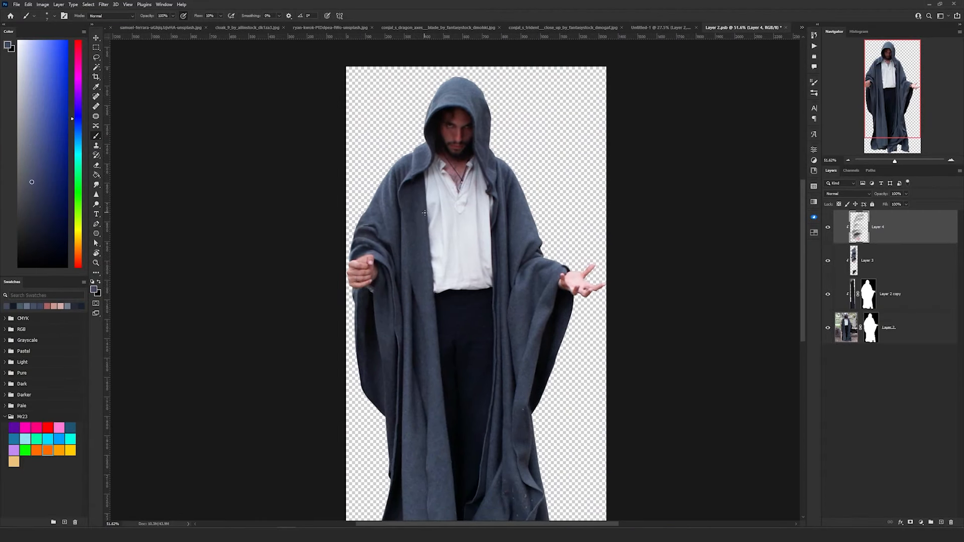
pyautogui.scroll(5, 378, 248)
pyautogui.scroll(-8, 361, 251)
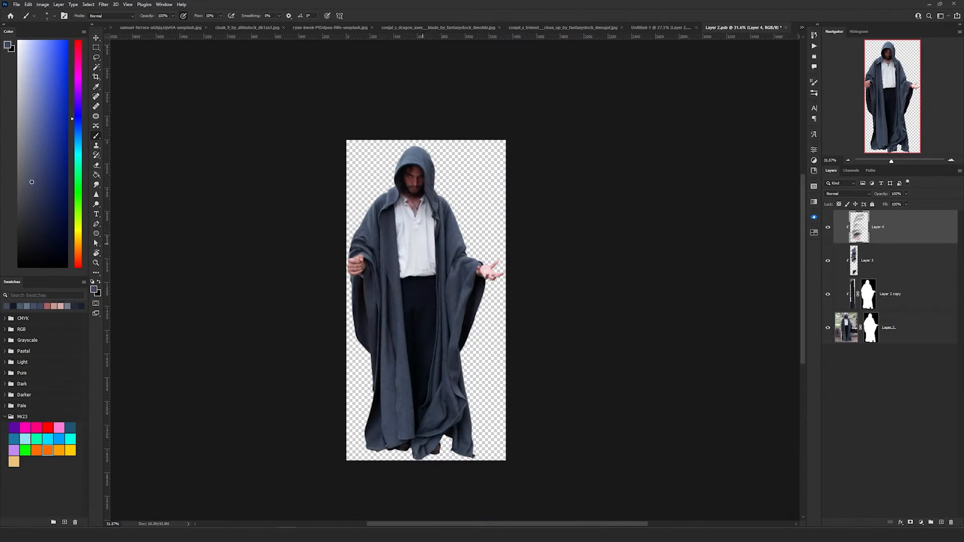
# Save the retouched cloaked figure's smart object and return to the Untitled-1 composite.
pyautogui.press('v')
pyautogui.hotkey('ctrl', 's')
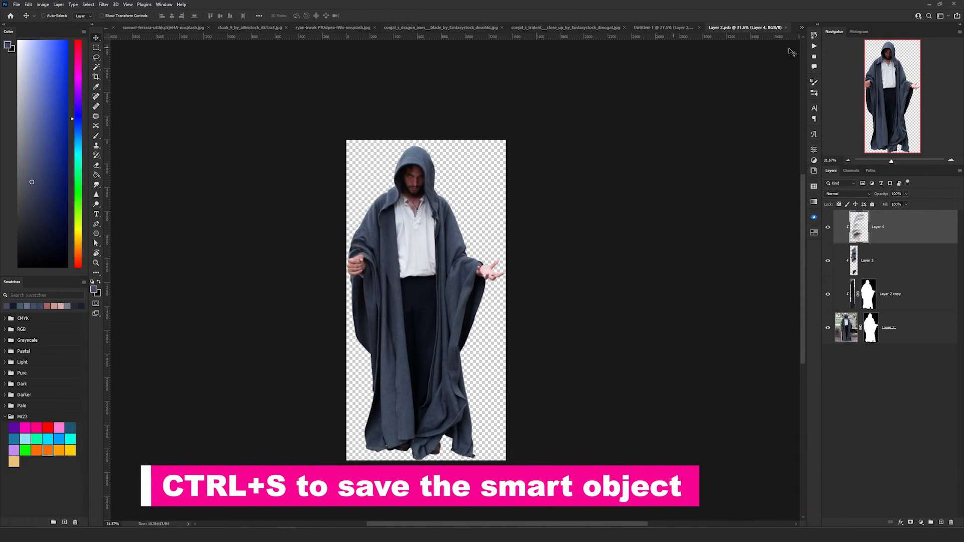
pyautogui.click(661, 29)
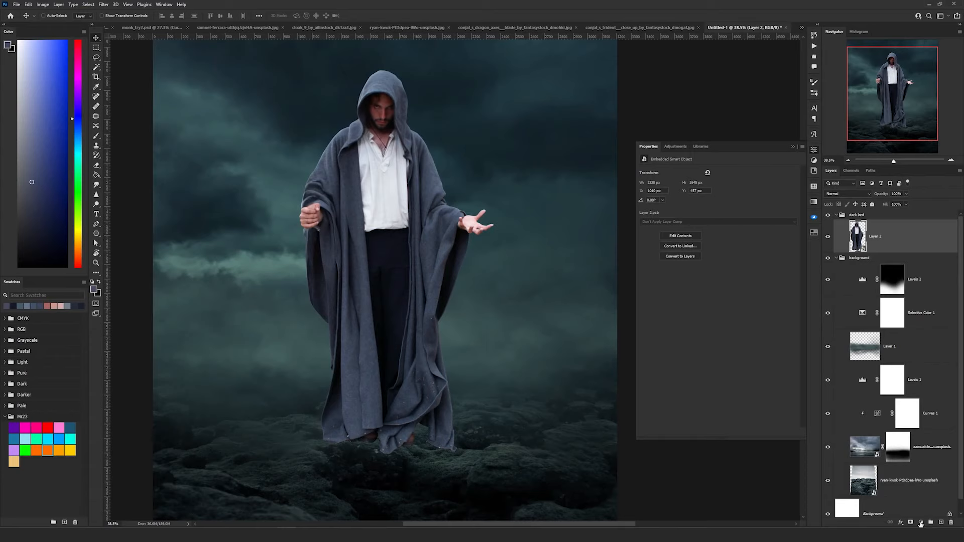
# Add a Curves adjustment above Layer 2 and clip it to the cloaked figure.
pyautogui.click(921, 524)
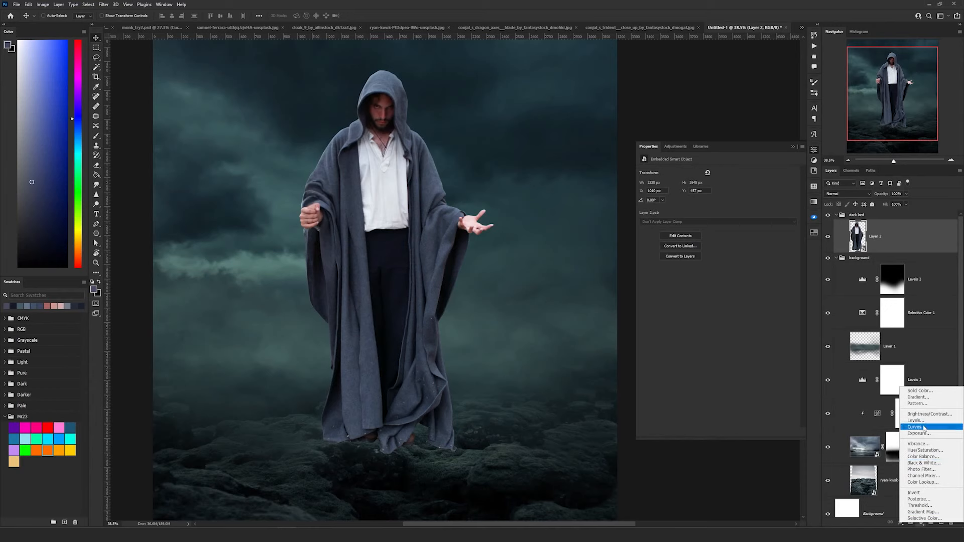
pyautogui.click(921, 423)
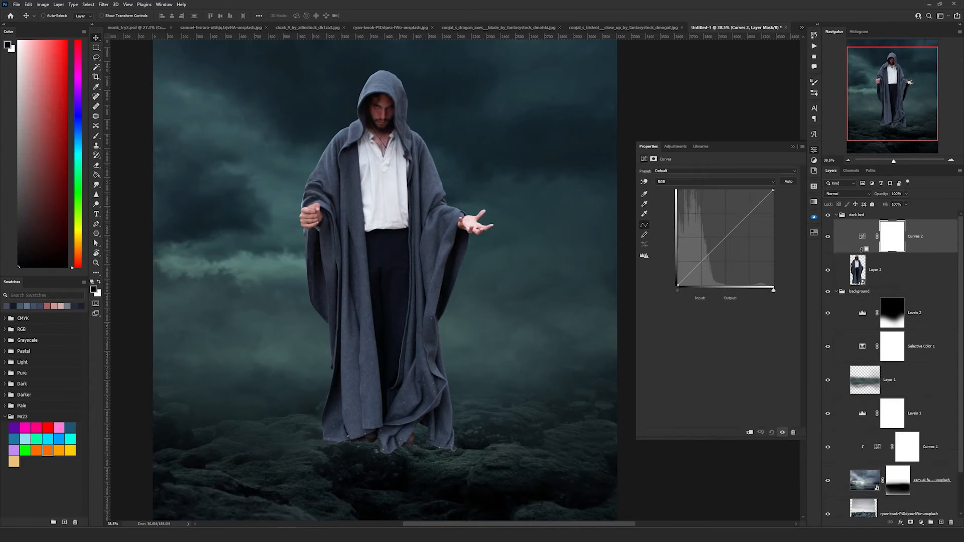
pyautogui.keyDown('alt'); pyautogui.click(863, 249); pyautogui.keyUp('alt')
pyautogui.click(880, 239)
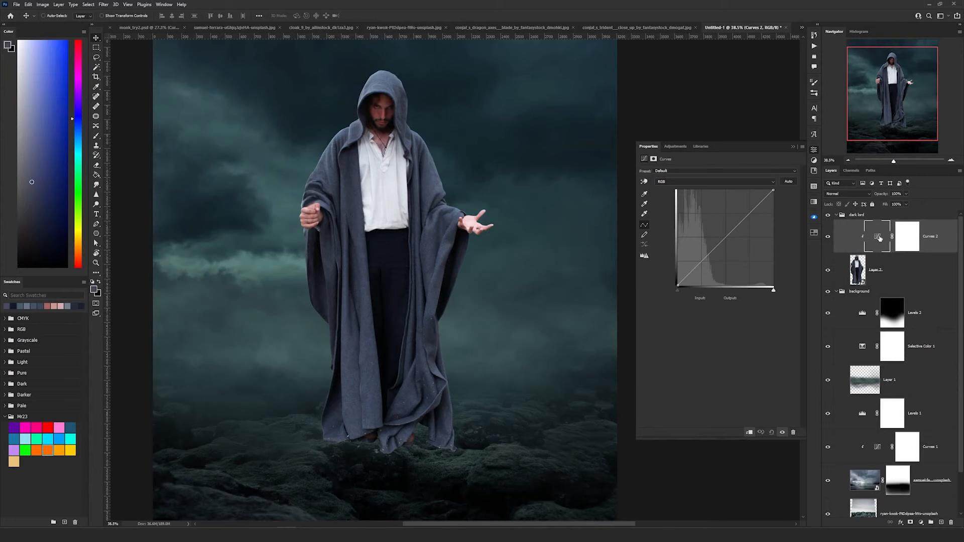
# In the Curves auto color correction options, sample the darkest rock area as the shadow target color, 010001.
pyautogui.keyDown('alt'); pyautogui.click(789, 184); pyautogui.keyUp('alt')
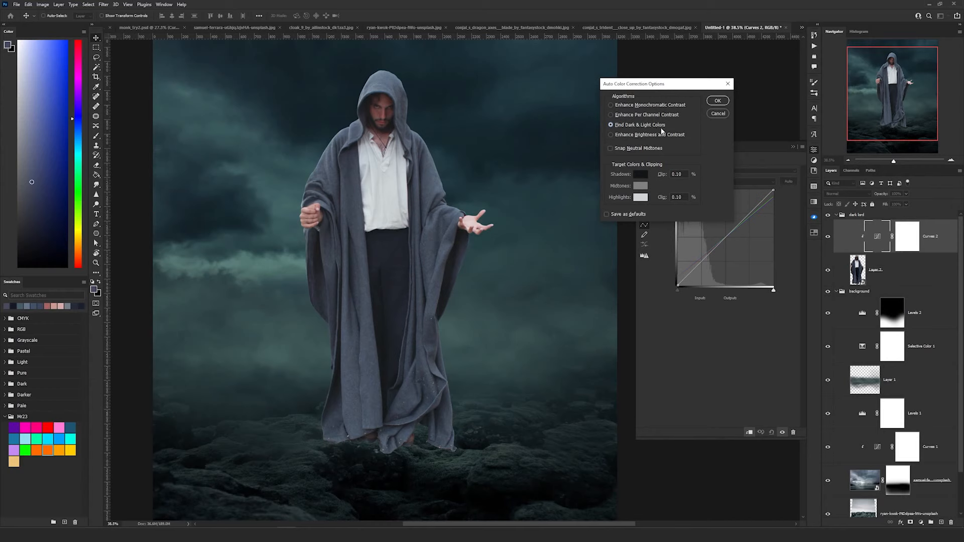
pyautogui.click(640, 174)
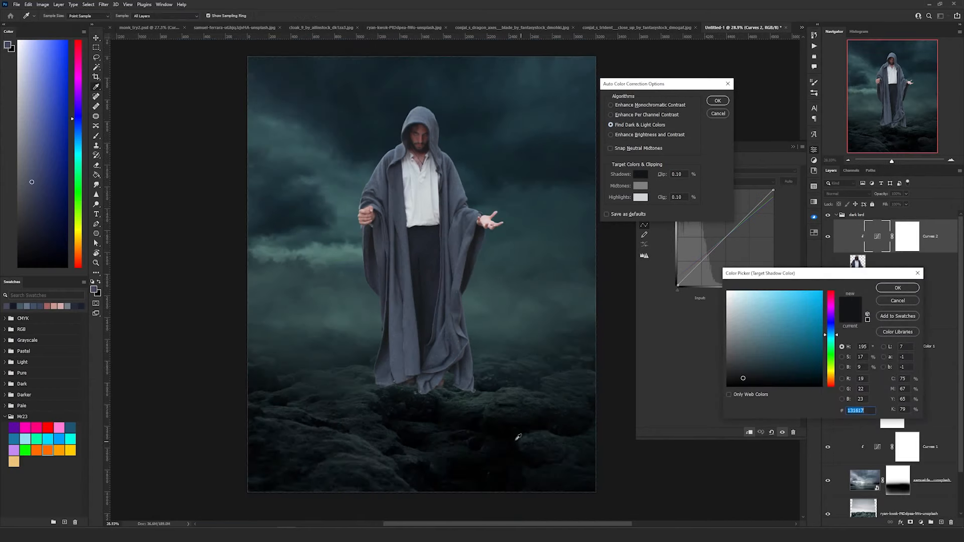
pyautogui.click(499, 428)
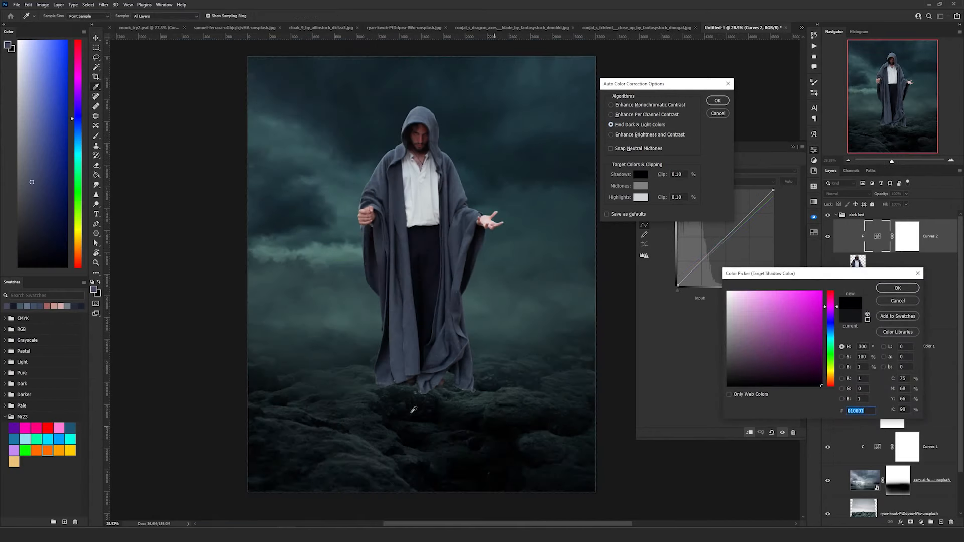
pyautogui.click(898, 288)
# Sample the bright cloud band as the highlight target color, 5a7e78, and apply the correction without saving the colors as defaults.
pyautogui.click(640, 197)
pyautogui.click(314, 246)
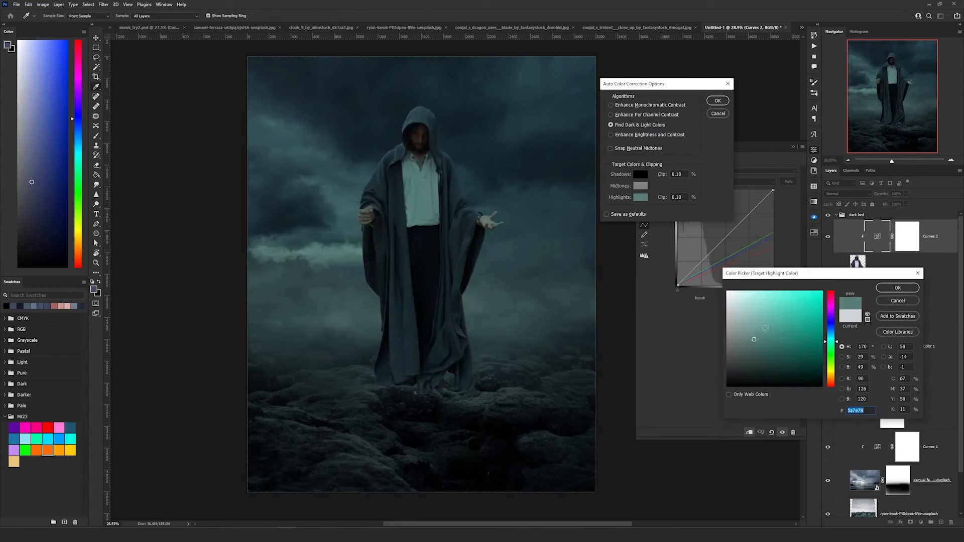
pyautogui.click(898, 288)
pyautogui.click(717, 101)
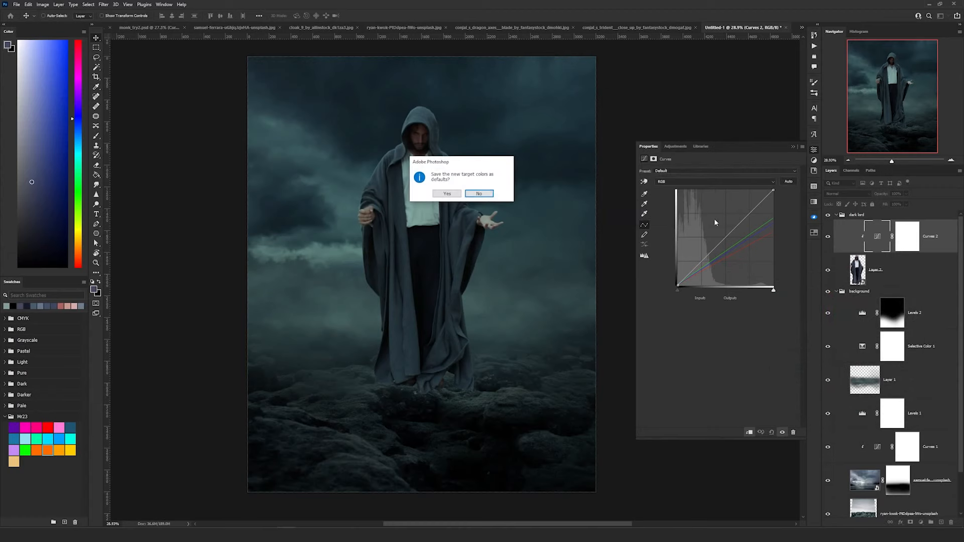
pyautogui.click(482, 198)
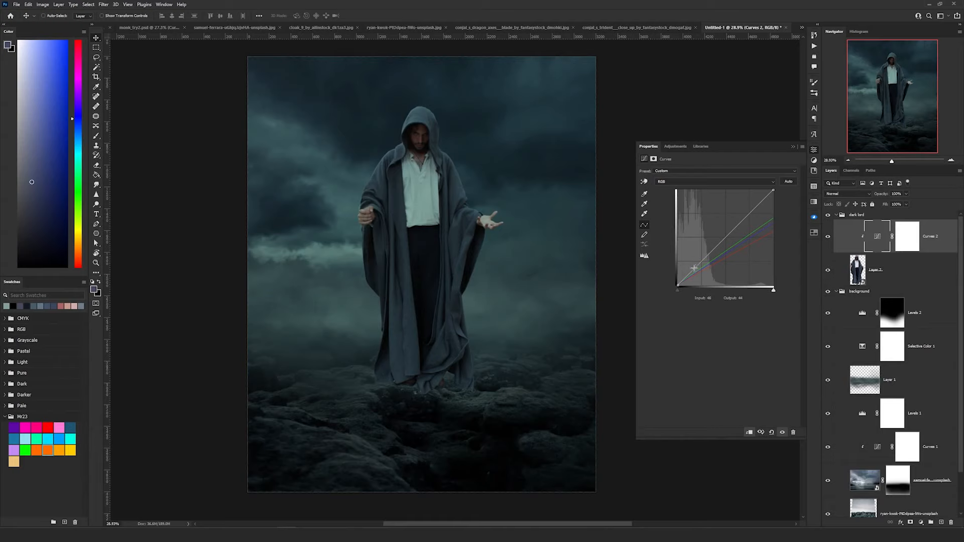
# Shape the RGB curve of Curves 2 into a gentle S by adding a shadow point and raising the highlights.
pyautogui.moveTo(695, 269); pyautogui.dragTo(695, 268)
pyautogui.moveTo(752, 211); pyautogui.dragTo(753, 202)
pyautogui.moveTo(678, 285); pyautogui.dragTo(678, 285)
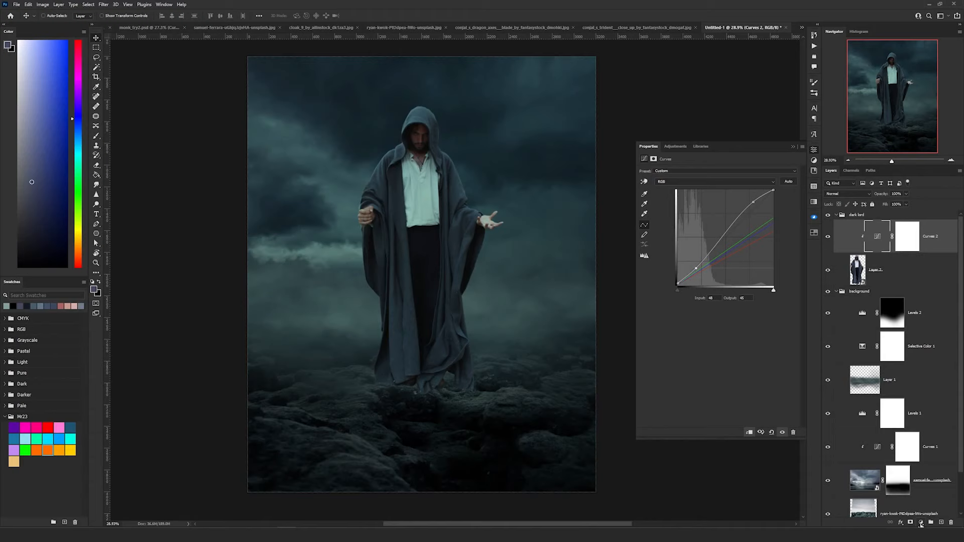
# Add a Levels adjustment clipped to the figure and lower its white output level to 136.
pyautogui.click(921, 524)
pyautogui.click(922, 422)
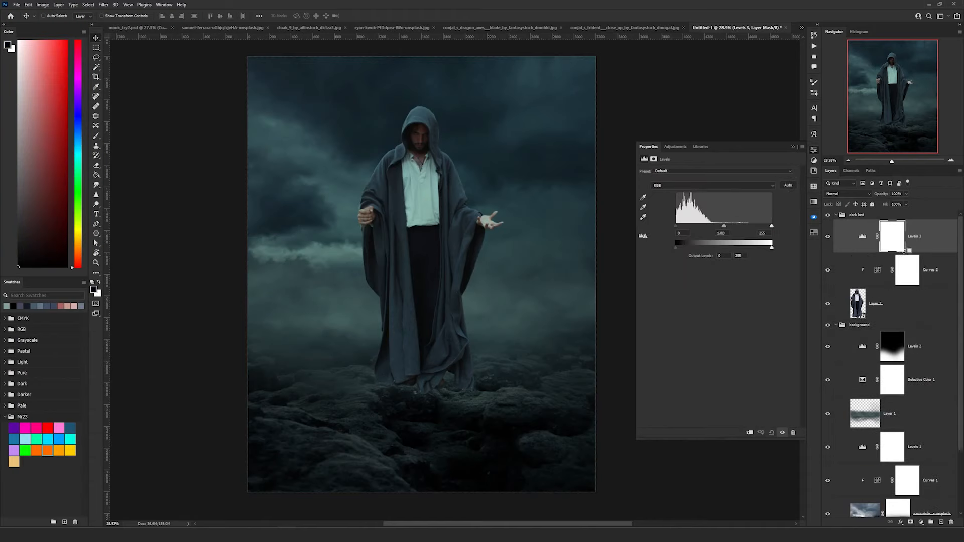
pyautogui.keyDown('alt'); pyautogui.click(900, 253); pyautogui.keyUp('alt')
pyautogui.moveTo(766, 250); pyautogui.dragTo(724, 248)
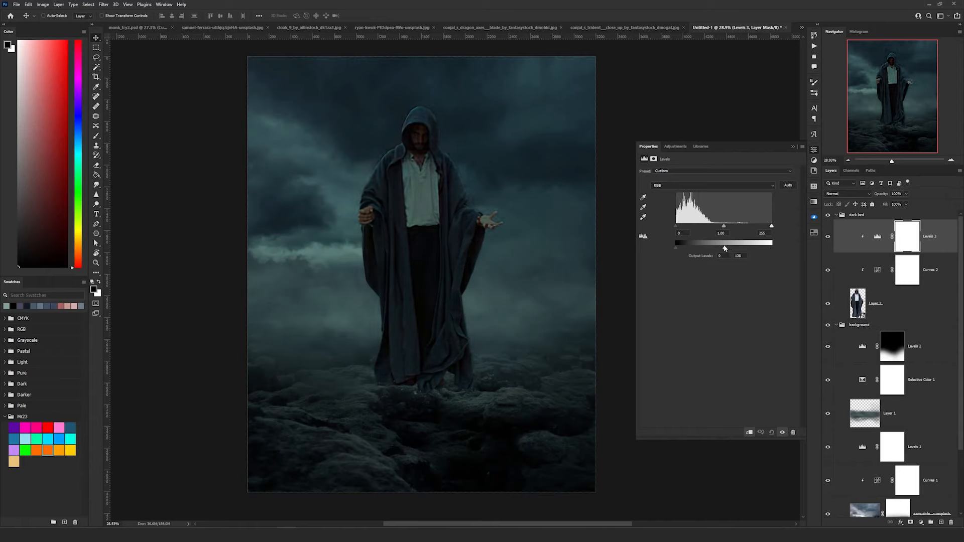
# Invert the Levels 3 mask to black and set up an enlarged soft round brush with white paint.
pyautogui.click(898, 243)
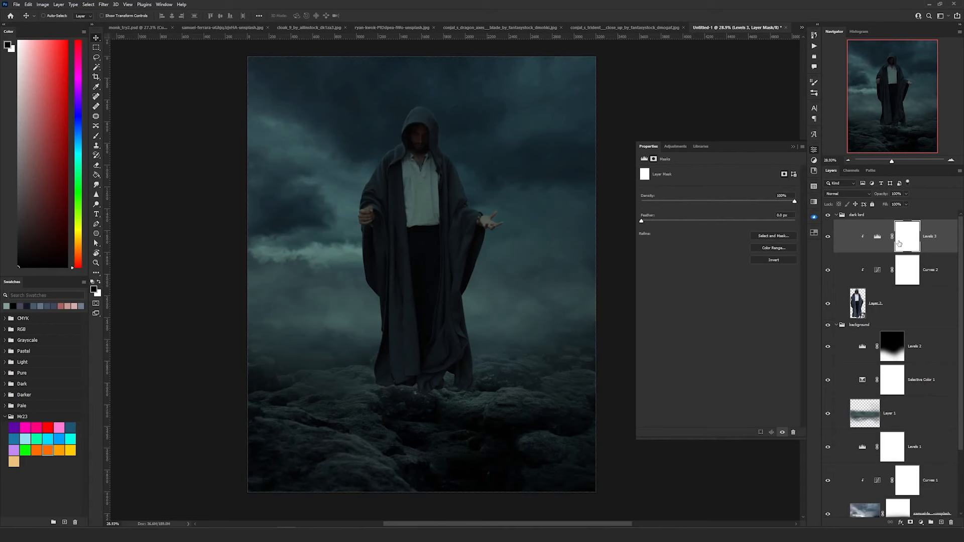
pyautogui.hotkey('ctrl', 'i')
pyautogui.press('b')
pyautogui.rightClick(491, 127)
pyautogui.click(562, 143)
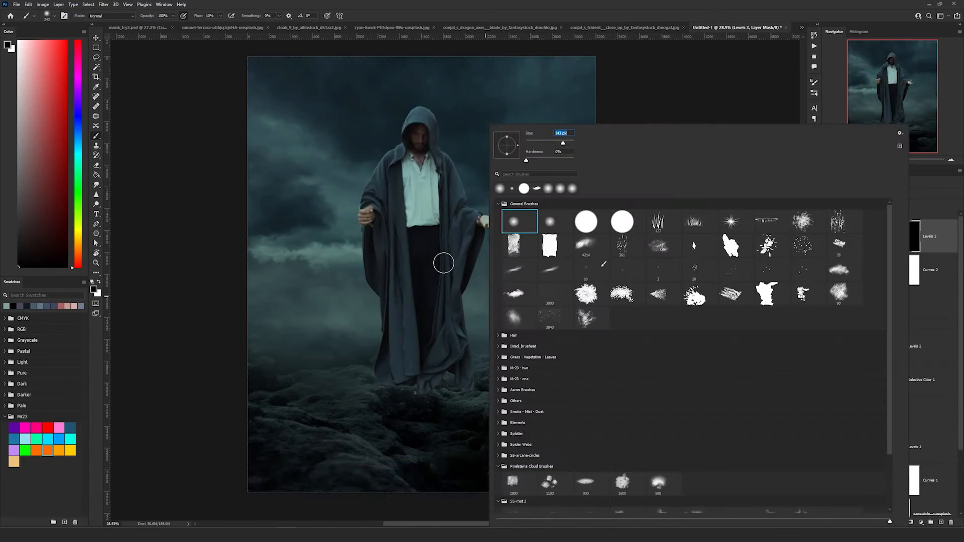
pyautogui.click(567, 143)
pyautogui.click(497, 4)
pyautogui.press('x')
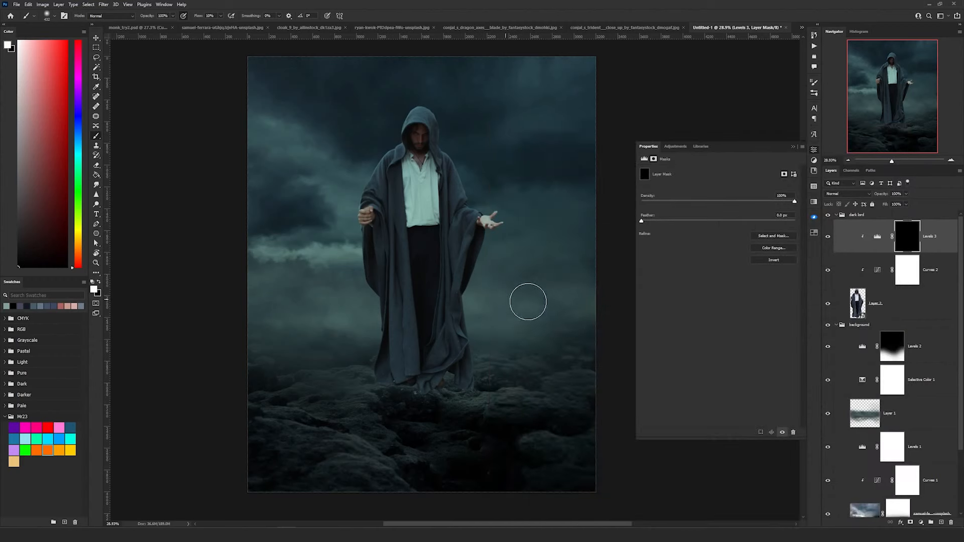
pyautogui.press(']')
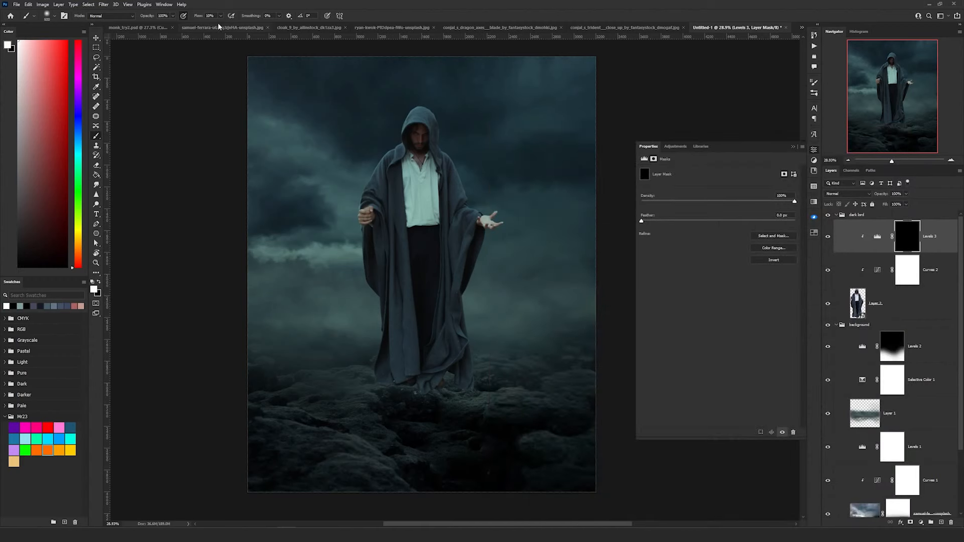
# Paint white on the Levels 3 mask to darken the figure's lower cloak, trousers and inner folds.
pyautogui.scroll(2, 448, 390)
pyautogui.moveTo(448, 391)
pyautogui.mouseDown()
pyautogui.moveTo(365, 366)
pyautogui.moveTo(365, 266)
pyautogui.moveTo(398, 398)
pyautogui.moveTo(461, 315)
pyautogui.moveTo(437, 408)
pyautogui.moveTo(443, 370)
pyautogui.moveTo(407, 355)
pyautogui.mouseUp()
pyautogui.moveTo(354, 169)
pyautogui.mouseDown()
pyautogui.moveTo(361, 361)
pyautogui.moveTo(461, 397)
pyautogui.mouseUp()
pyautogui.moveTo(433, 182); pyautogui.dragTo(407, 323)
pyautogui.scroll(2, 445, 375)
pyautogui.press('v')
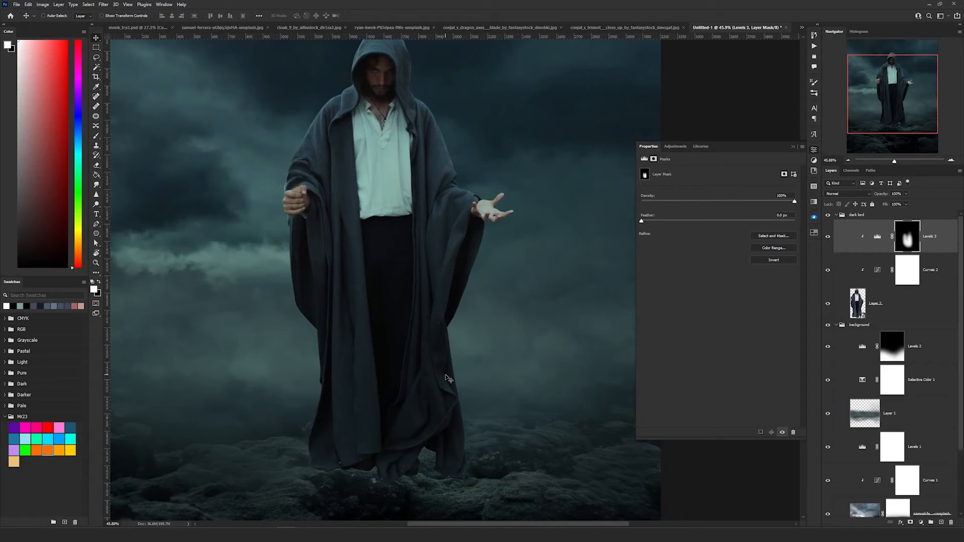
pyautogui.scroll(-2, 471, 331)
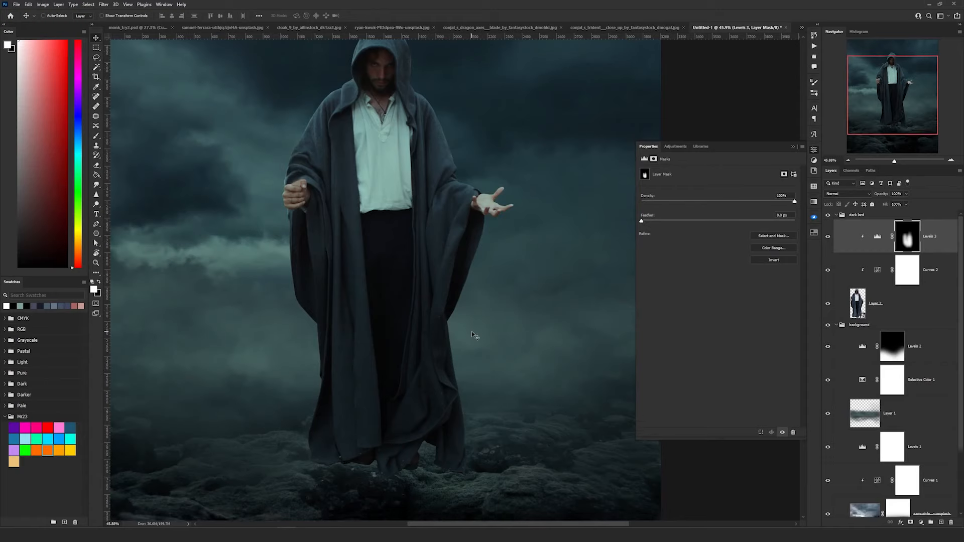
# Create a new layer beneath the cloaked figure and set its blend mode to Multiply.
pyautogui.click(879, 304)
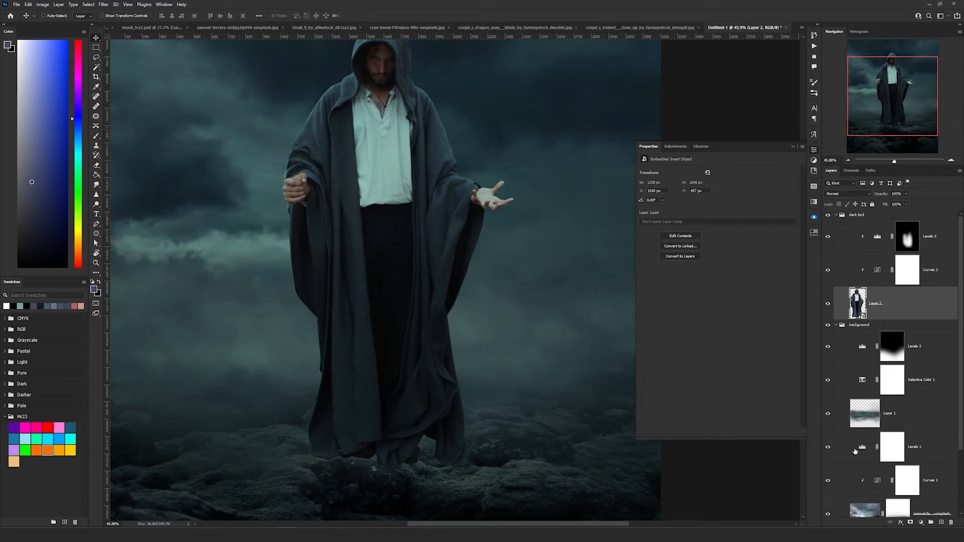
pyautogui.keyDown('ctrl'); pyautogui.click(942, 523); pyautogui.keyUp('ctrl')
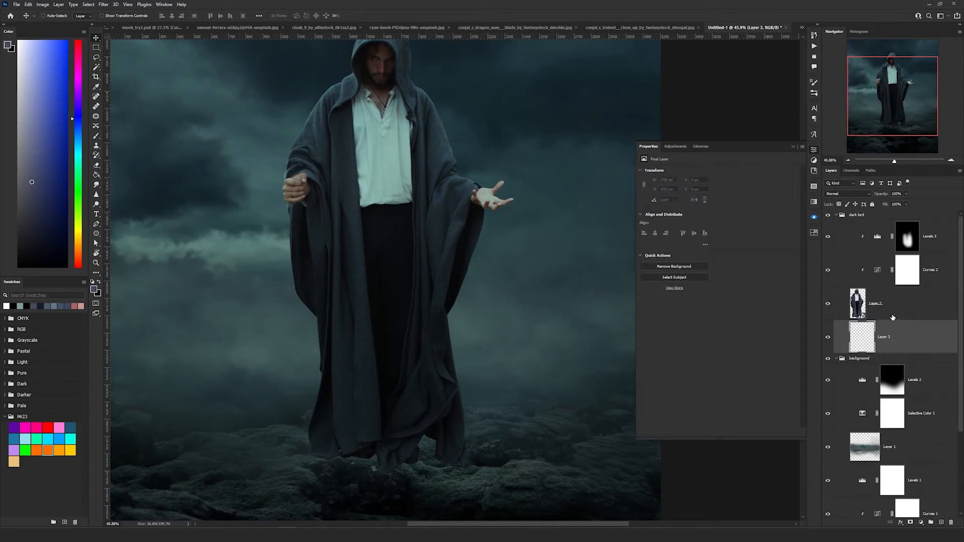
pyautogui.click(845, 193)
pyautogui.click(841, 227)
# Flatten the soft brush into a horizontal ellipse and sample a dark rock color near the figure's feet.
pyautogui.scroll(-3, 438, 293)
pyautogui.press('b')
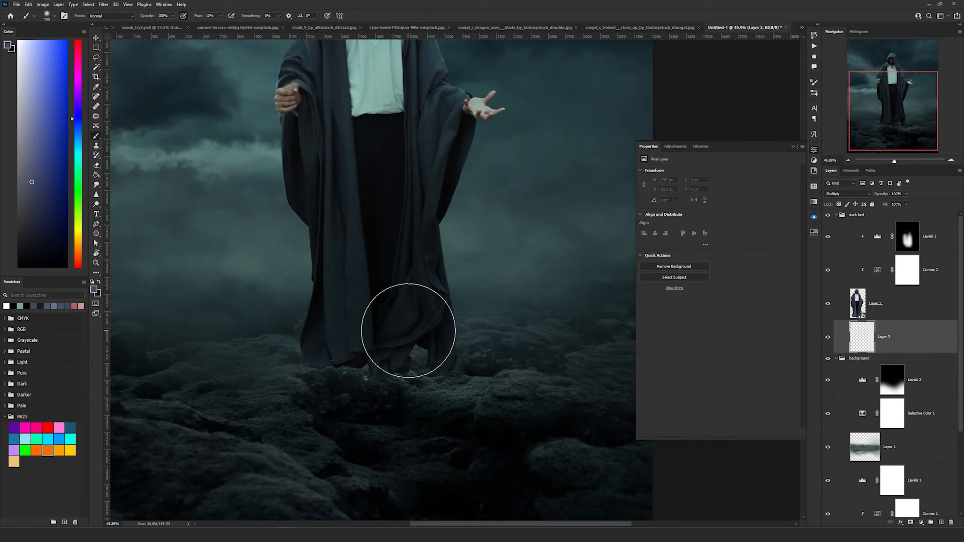
pyautogui.rightClick(395, 308)
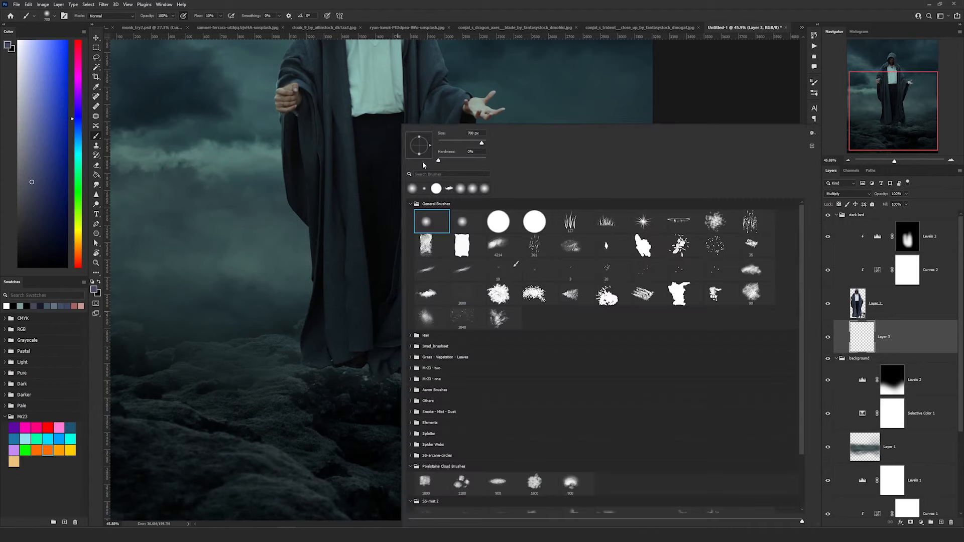
pyautogui.moveTo(419, 140); pyautogui.dragTo(420, 145)
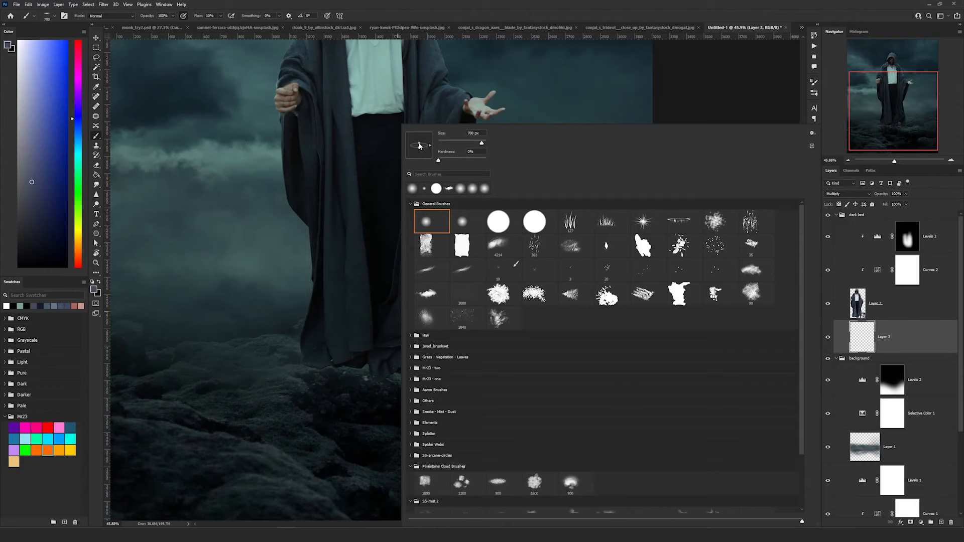
pyautogui.keyDown('alt'); pyautogui.click(315, 403); pyautogui.keyUp('alt')
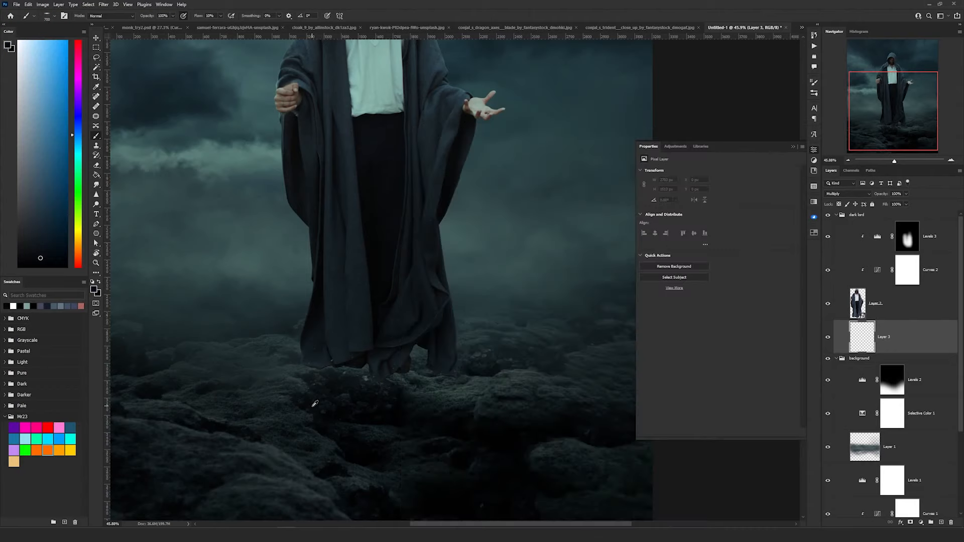
pyautogui.keyDown('alt'); pyautogui.click(344, 383); pyautogui.keyUp('alt')
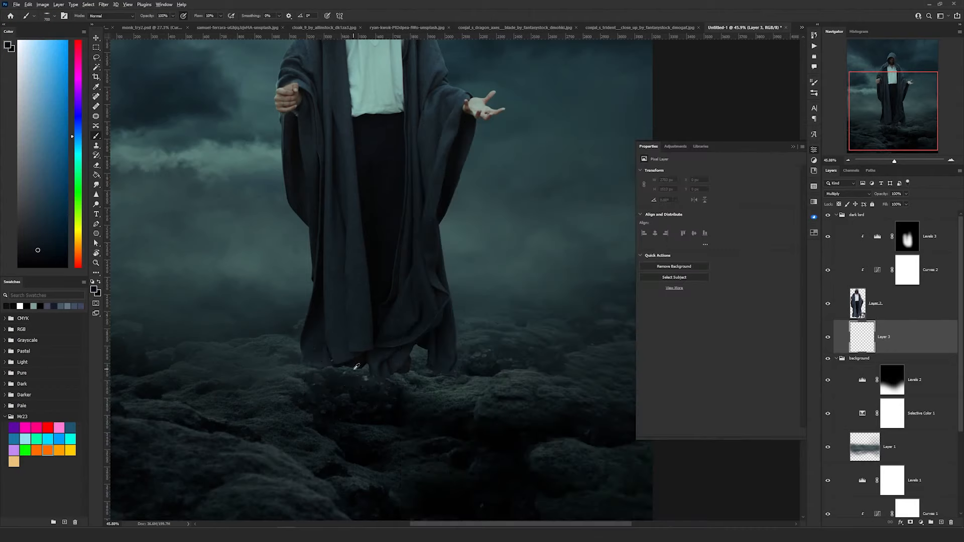
# Paint a tight contact shadow directly beneath the feet and cloak hem with a smaller flattened brush.
pyautogui.keyDown('alt'); pyautogui.scroll(3, 355, 370); pyautogui.keyUp('alt')
pyautogui.keyDown('alt'); pyautogui.scroll(1, 361, 365); pyautogui.keyUp('alt')
pyautogui.press('[')
pyautogui.press('[')
pyautogui.press('[')
pyautogui.press('[')
pyautogui.press('[')
pyautogui.press('[')
pyautogui.press('[')
pyautogui.press('[')
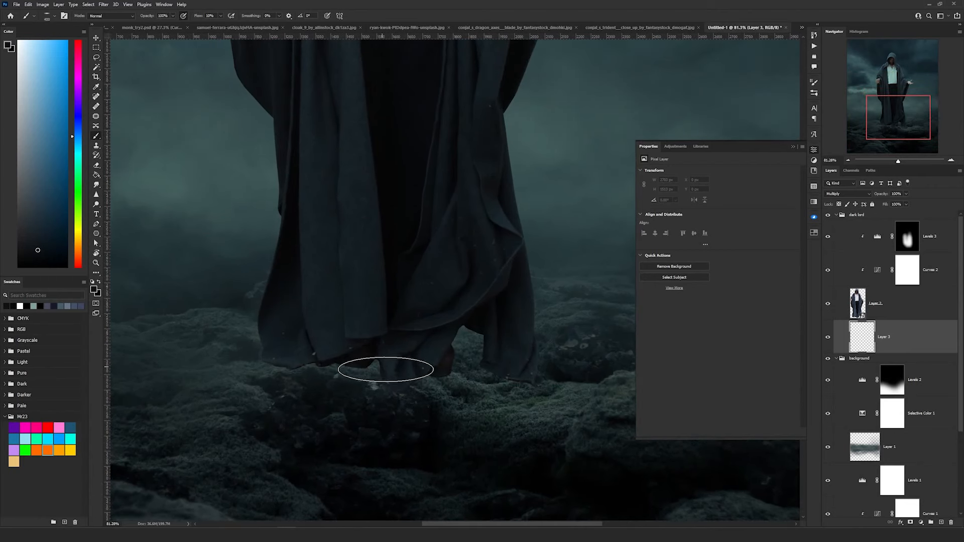
pyautogui.press('[')
pyautogui.press('[')
pyautogui.moveTo(441, 374)
pyautogui.mouseDown()
pyautogui.moveTo(472, 368)
pyautogui.moveTo(459, 363)
pyautogui.moveTo(471, 333)
pyautogui.moveTo(452, 365)
pyautogui.moveTo(484, 349)
pyautogui.moveTo(430, 372)
pyautogui.mouseUp()
# Enlarge the flattened brush and paint a broader ground shadow over the rocks around the cloak hem.
pyautogui.press(']')
pyautogui.press(']')
pyautogui.press(']')
pyautogui.press(']')
pyautogui.moveTo(346, 364)
pyautogui.mouseDown()
pyautogui.moveTo(317, 365)
pyautogui.moveTo(534, 459)
pyautogui.moveTo(469, 396)
pyautogui.mouseUp()
pyautogui.hotkey('ctrl', '0')
pyautogui.press('v')
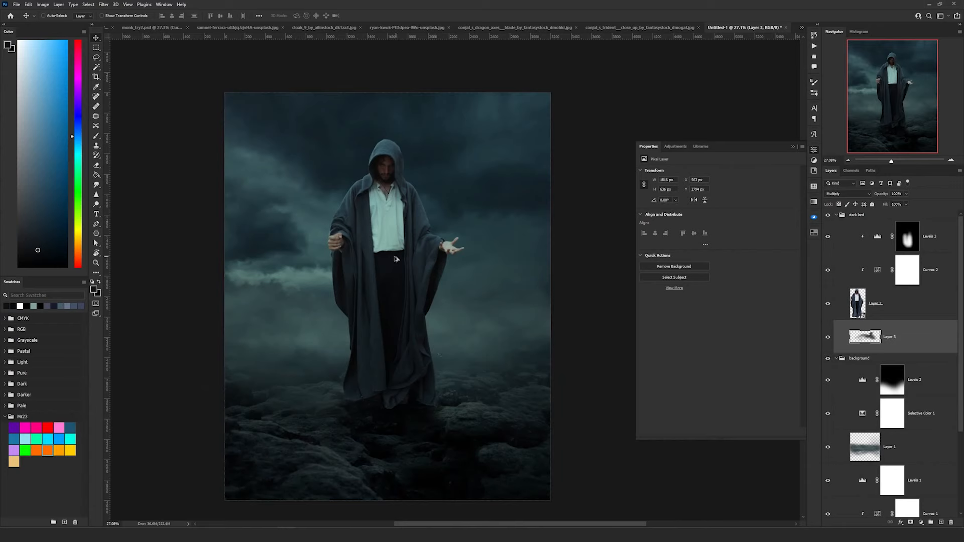
# Select the figure's white shirt on Layer 2, adding its collar and lower areas to the selection.
pyautogui.scroll(3, 394, 258)
pyautogui.moveTo(409, 255); pyautogui.dragTo(399, 301)
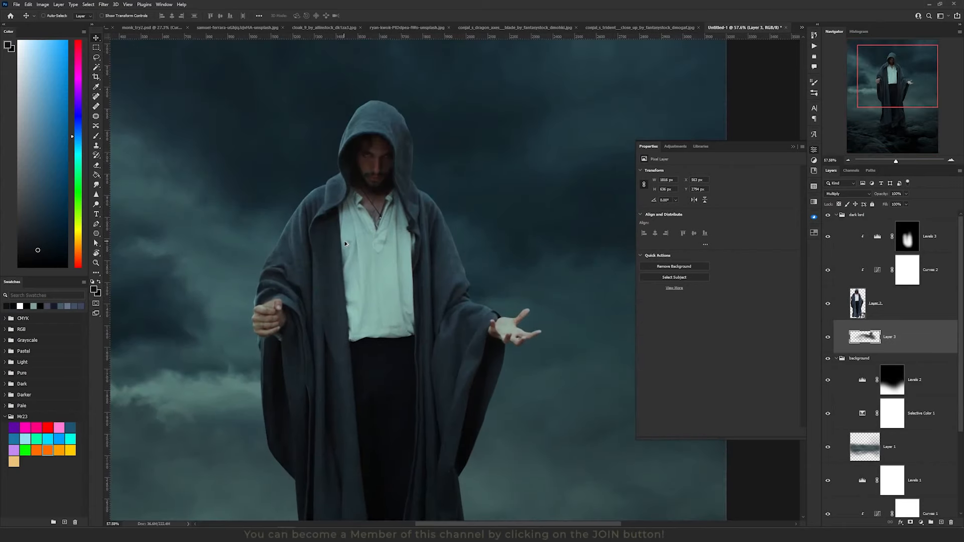
pyautogui.scroll(2, 344, 244)
pyautogui.keyDown('ctrl'); pyautogui.click(411, 319); pyautogui.keyUp('ctrl')
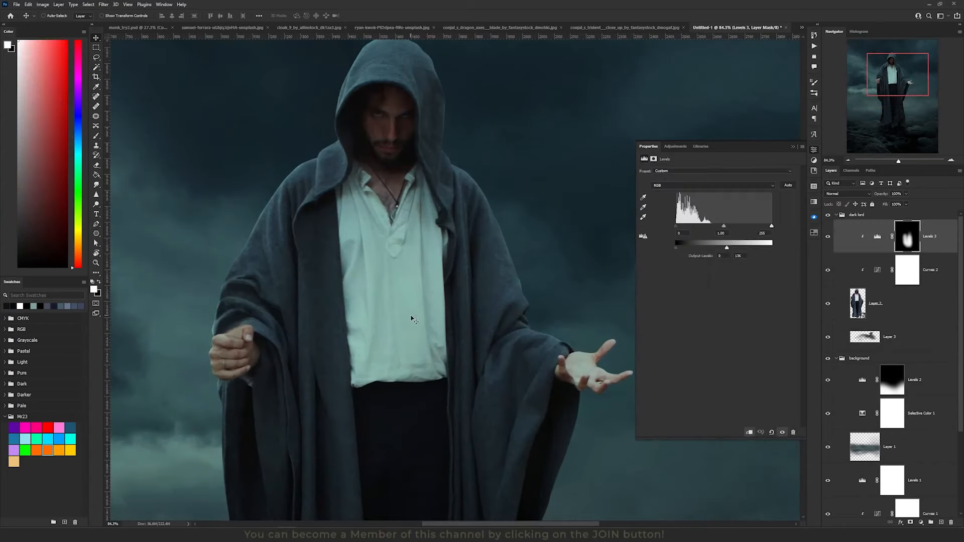
pyautogui.click(859, 306)
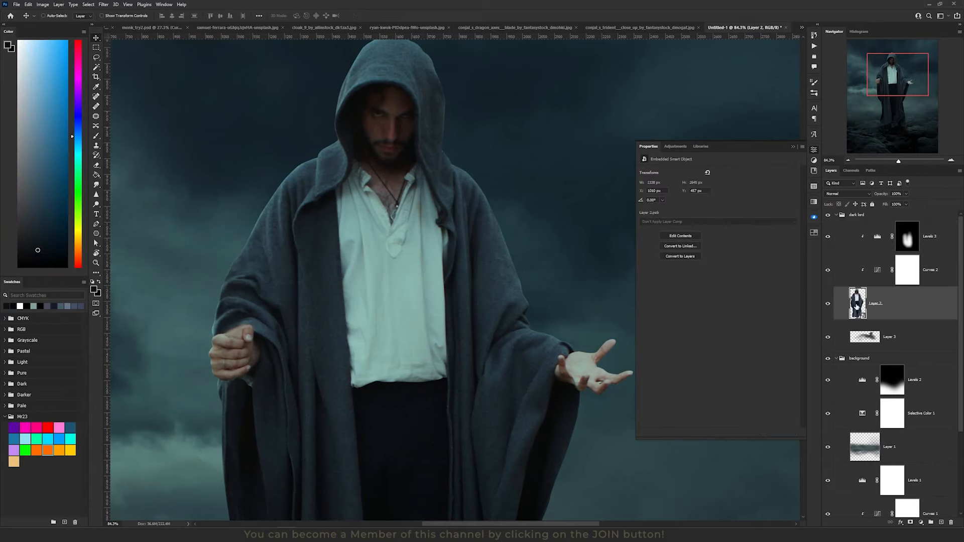
pyautogui.press('w')
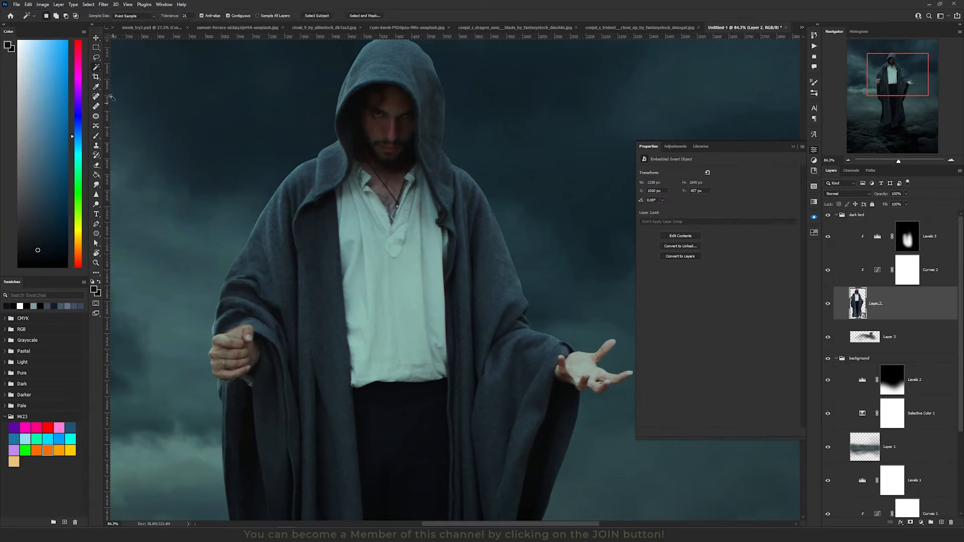
pyautogui.rightClick(98, 72)
pyautogui.click(140, 83)
pyautogui.click(372, 256)
pyautogui.keyDown('shift'); pyautogui.click(409, 228); pyautogui.keyUp('shift')
pyautogui.keyDown('shift'); pyautogui.click(435, 377); pyautogui.keyUp('shift')
# Clean up the shirt selection along the inner cloak edge with the Lasso tool.
pyautogui.scroll(5, 384, 191)
pyautogui.press('l')
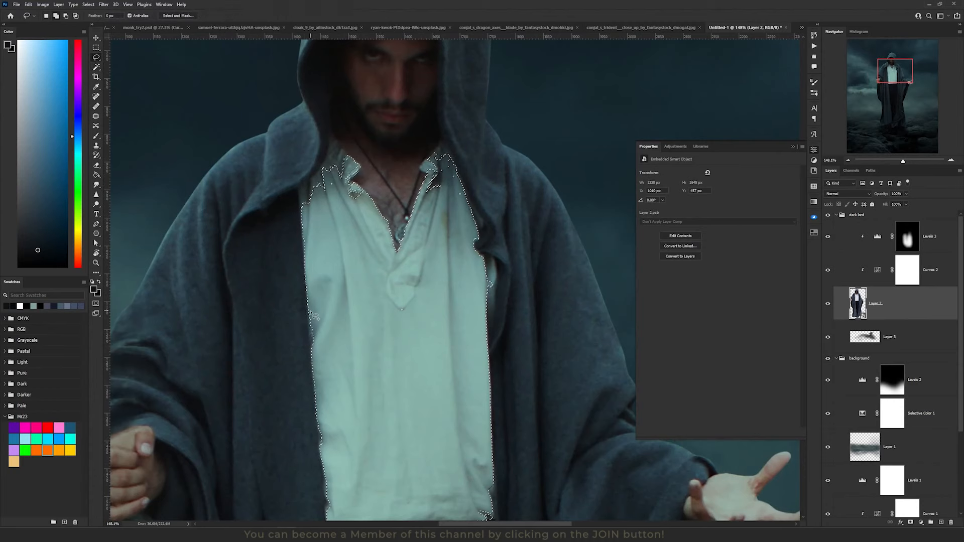
pyautogui.moveTo(309, 315); pyautogui.dragTo(313, 351)
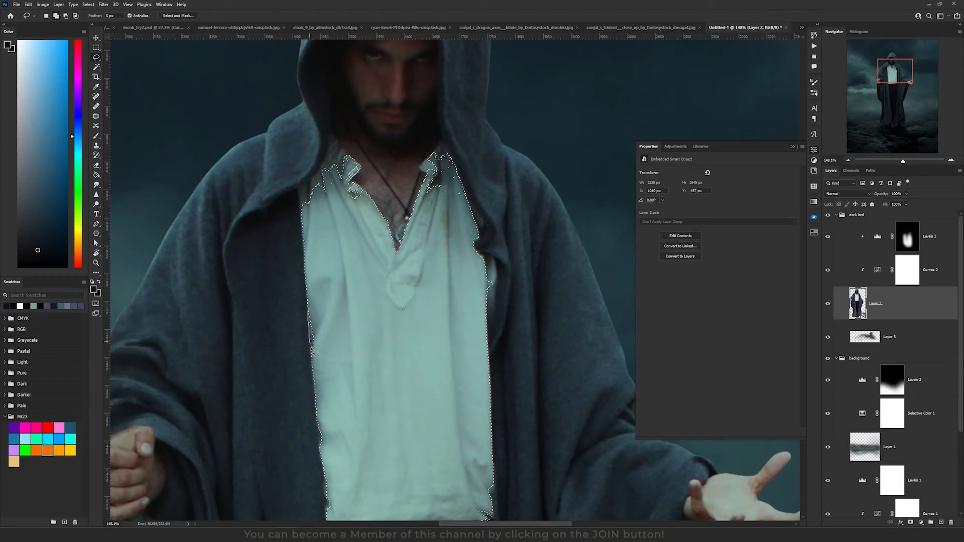
pyautogui.moveTo(314, 276); pyautogui.dragTo(311, 287)
# Refine the shirt selection around its hem, collar and remaining side edges with the Lasso tool.
pyautogui.moveTo(353, 398); pyautogui.dragTo(346, 323)
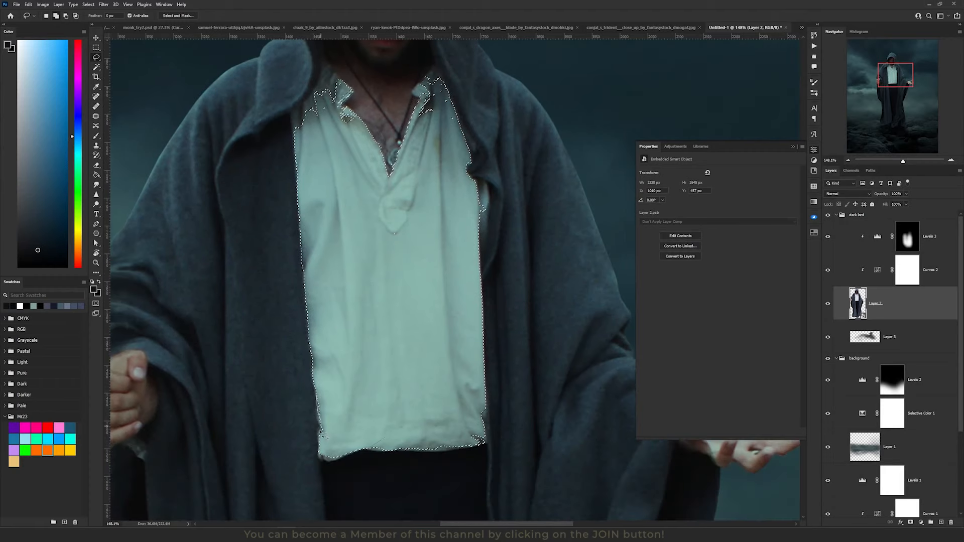
pyautogui.moveTo(456, 442); pyautogui.dragTo(483, 434)
pyautogui.moveTo(450, 333); pyautogui.dragTo(432, 421)
pyautogui.moveTo(404, 186)
pyautogui.mouseDown()
pyautogui.moveTo(423, 163)
pyautogui.moveTo(413, 205)
pyautogui.mouseUp()
pyautogui.moveTo(339, 205)
pyautogui.mouseDown()
pyautogui.moveTo(321, 165)
pyautogui.moveTo(282, 232)
pyautogui.mouseUp()
pyautogui.moveTo(325, 191)
pyautogui.mouseDown()
pyautogui.moveTo(331, 182)
pyautogui.moveTo(329, 200)
pyautogui.mouseUp()
pyautogui.moveTo(290, 338); pyautogui.dragTo(326, 337)
pyautogui.moveTo(326, 426)
pyautogui.mouseDown()
pyautogui.moveTo(326, 166)
pyautogui.moveTo(321, 452)
pyautogui.mouseUp()
pyautogui.scroll(-5, 324, 455)
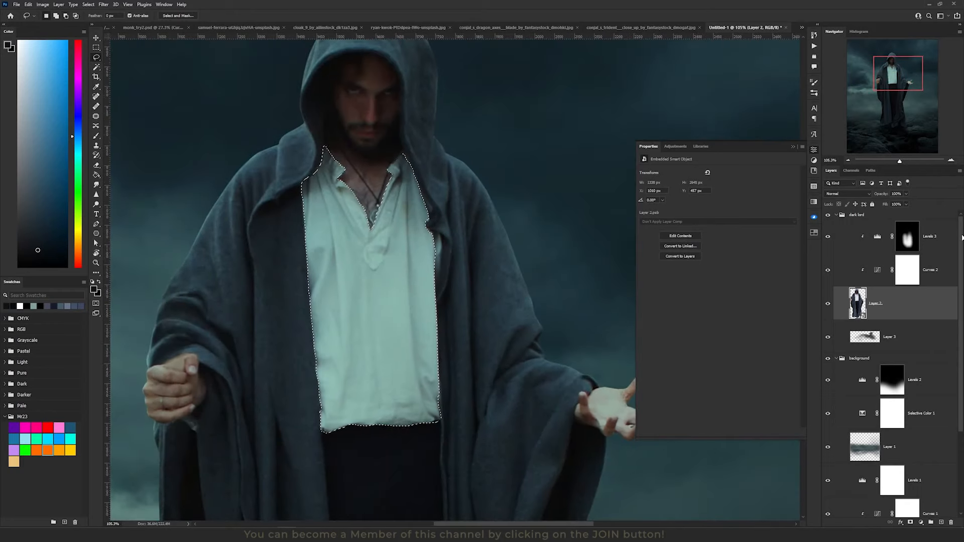
# Add a Hue/Saturation adjustment above Levels 3 from the shirt selection and clip it to the figure.
pyautogui.click(937, 241)
pyautogui.click(922, 522)
pyautogui.click(924, 450)
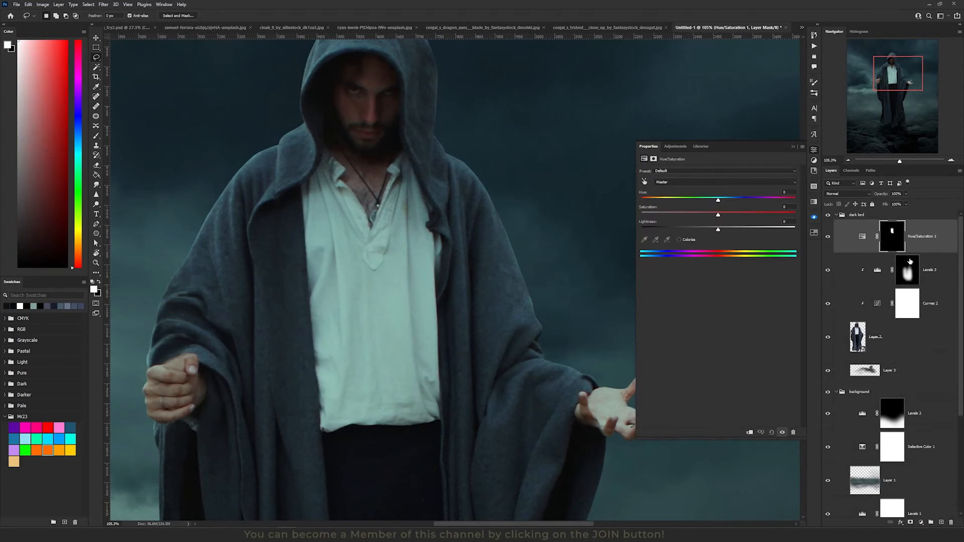
pyautogui.moveTo(915, 258); pyautogui.dragTo(911, 249)
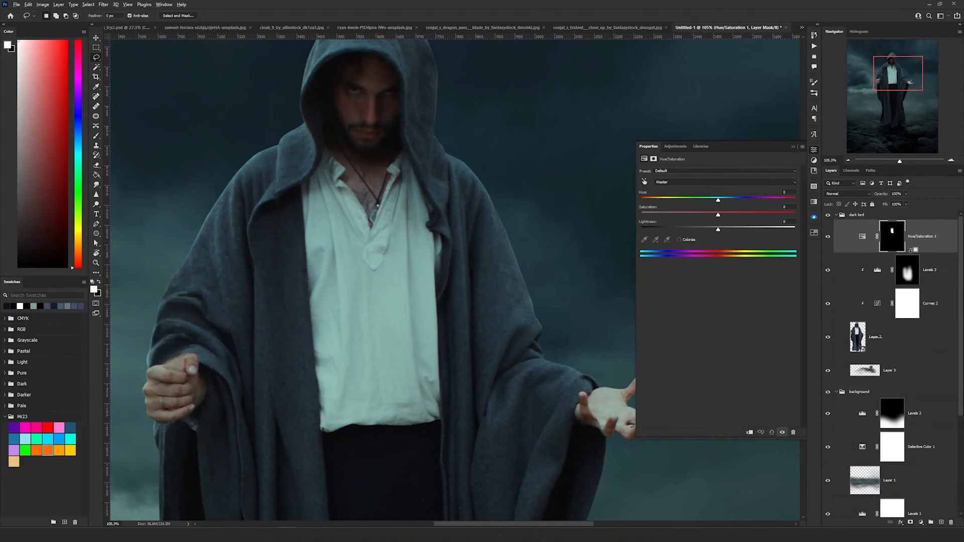
pyautogui.keyDown('alt'); pyautogui.click(911, 249); pyautogui.keyUp('alt')
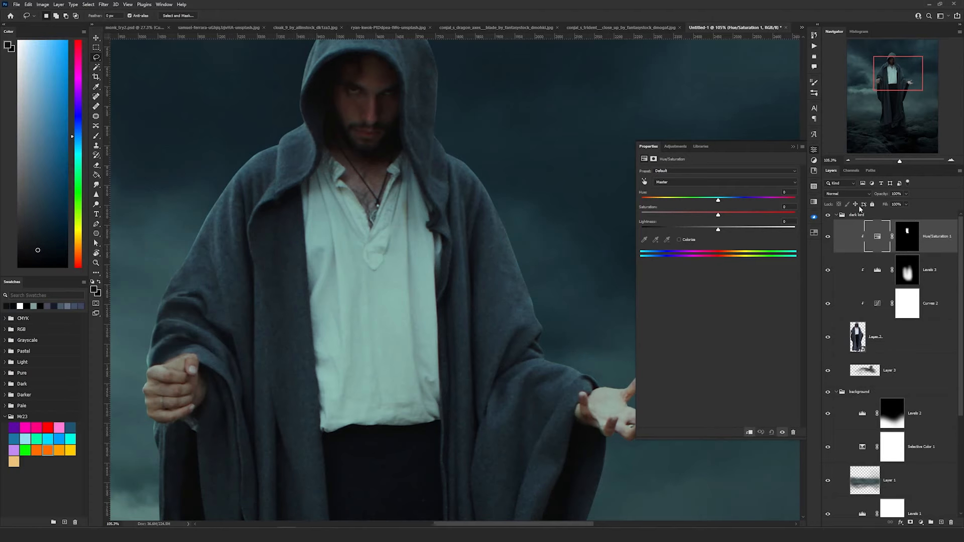
# Set the Hue/Saturation 1 layer to Multiply, lower its lightness to -54 and shift its hue toward blue.
pyautogui.click(849, 194)
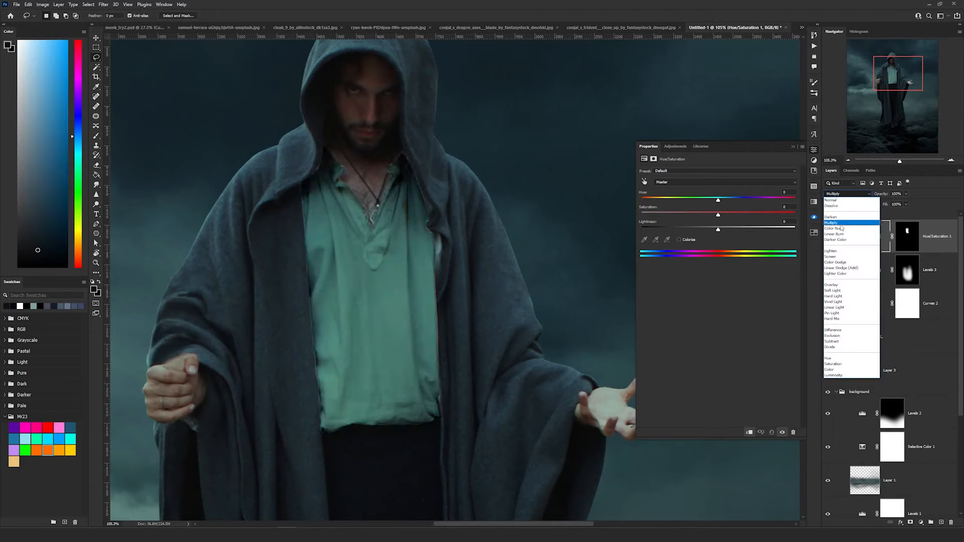
pyautogui.click(835, 222)
pyautogui.moveTo(716, 230); pyautogui.dragTo(677, 229)
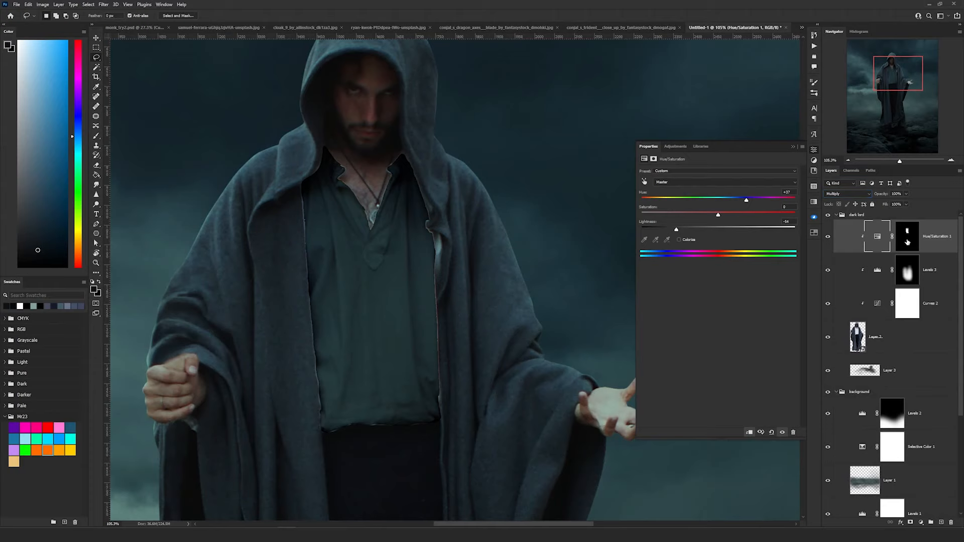
# Soften the Hue/Saturation 1 mask by applying Blur More twice.
pyautogui.click(907, 243)
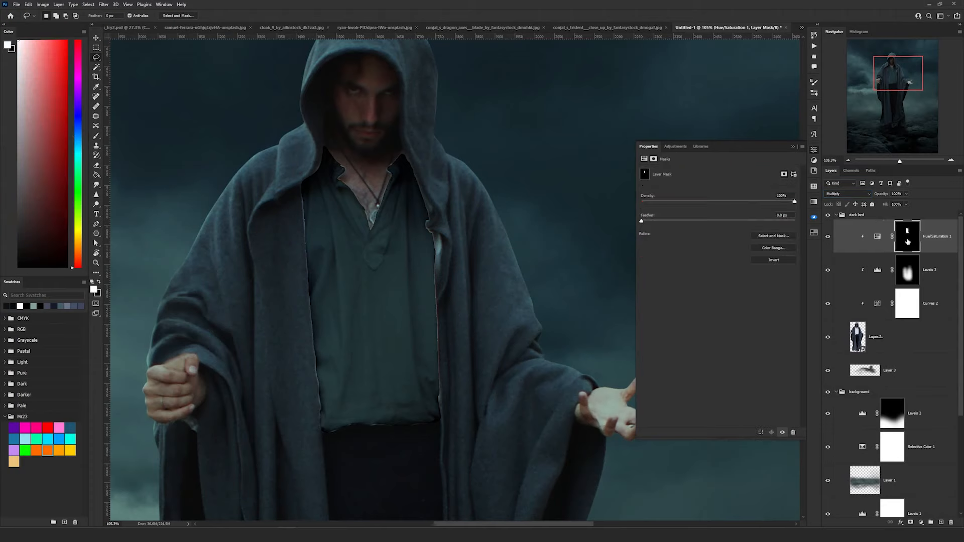
pyautogui.click(103, 4)
pyautogui.moveTo(137, 101)
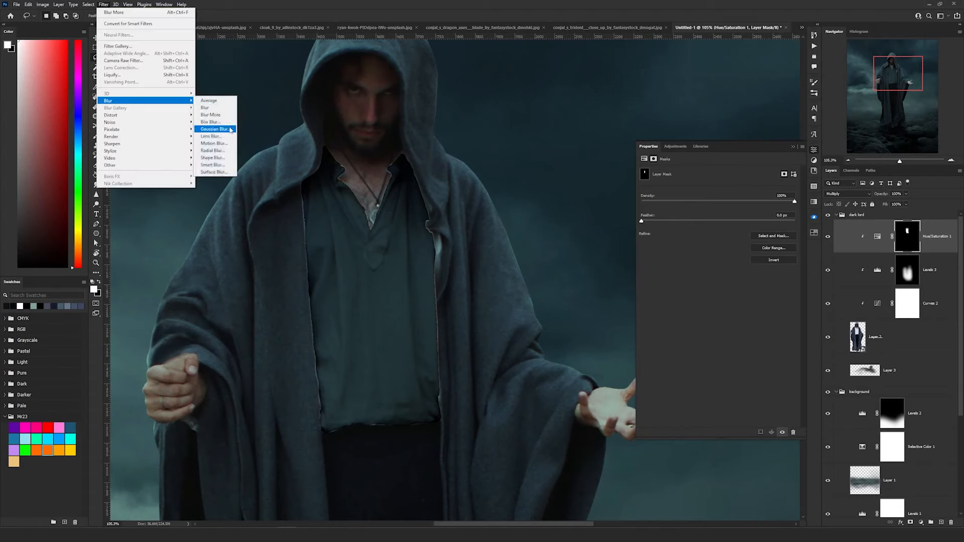
pyautogui.click(221, 115)
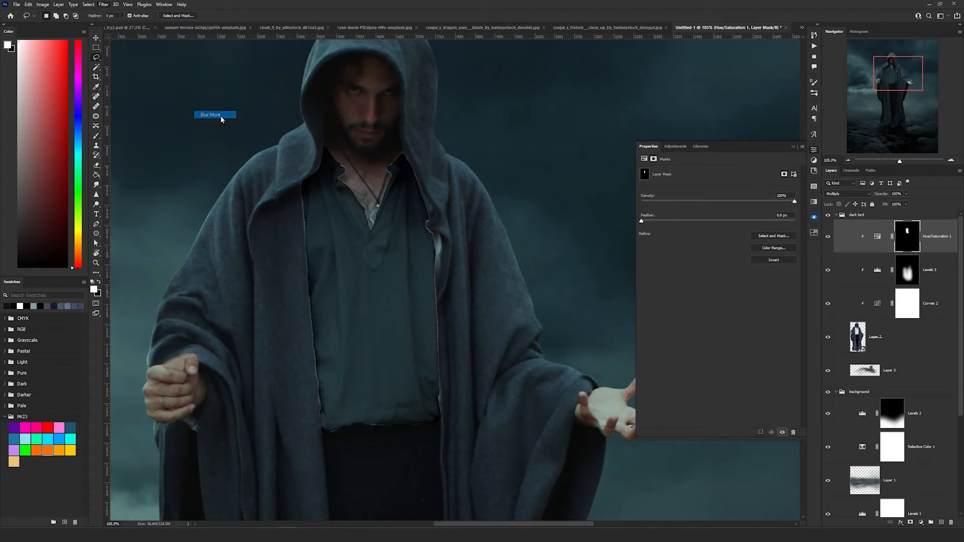
pyautogui.click(103, 4)
pyautogui.click(123, 12)
# Choose a soft round brush and shrink it for detailed work on the shirt mask's edges.
pyautogui.press('b')
pyautogui.rightClick(349, 221)
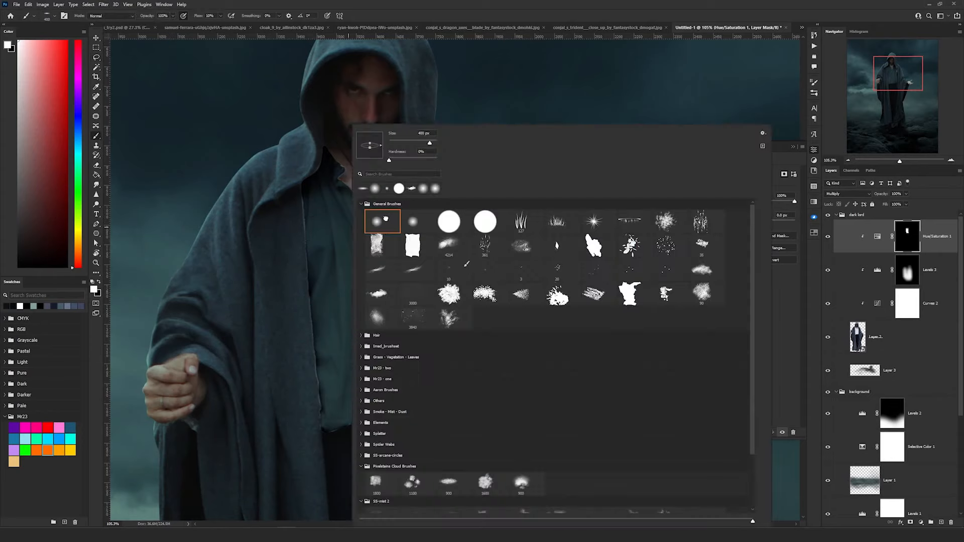
pyautogui.click(369, 3)
pyautogui.press('[')
pyautogui.press('[')
pyautogui.press('[')
pyautogui.press('[')
pyautogui.press('[')
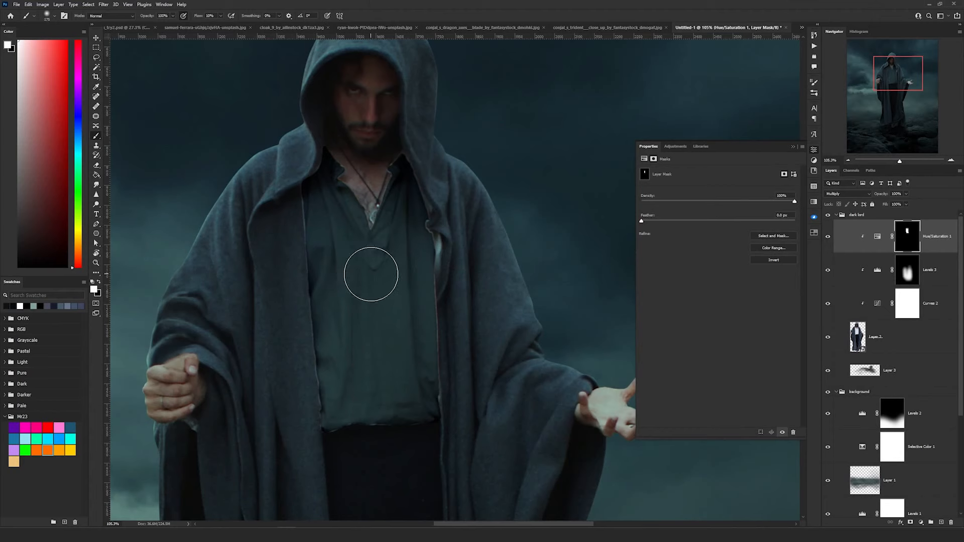
pyautogui.press('[')
pyautogui.press('[')
pyautogui.press('[')
pyautogui.press('[')
pyautogui.press('[')
pyautogui.press('[')
# Paint white on the Hue/Saturation 1 mask to darken the bright fringes along the shirt's collar, sides and hem.
pyautogui.scroll(5, 313, 196)
pyautogui.moveTo(340, 222); pyautogui.dragTo(334, 223)
pyautogui.press('[')
pyautogui.press('[')
pyautogui.press('[')
pyautogui.press('[')
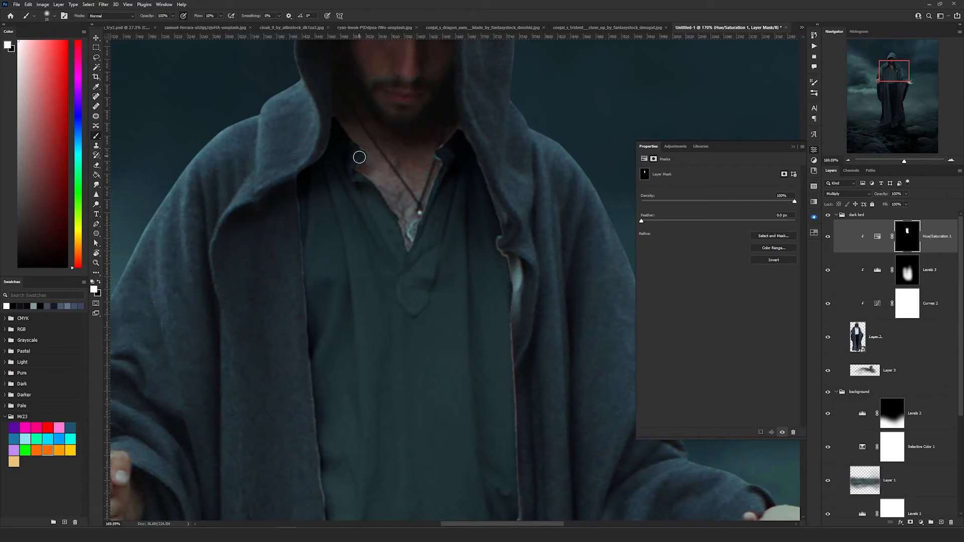
pyautogui.scroll(-5, 319, 209)
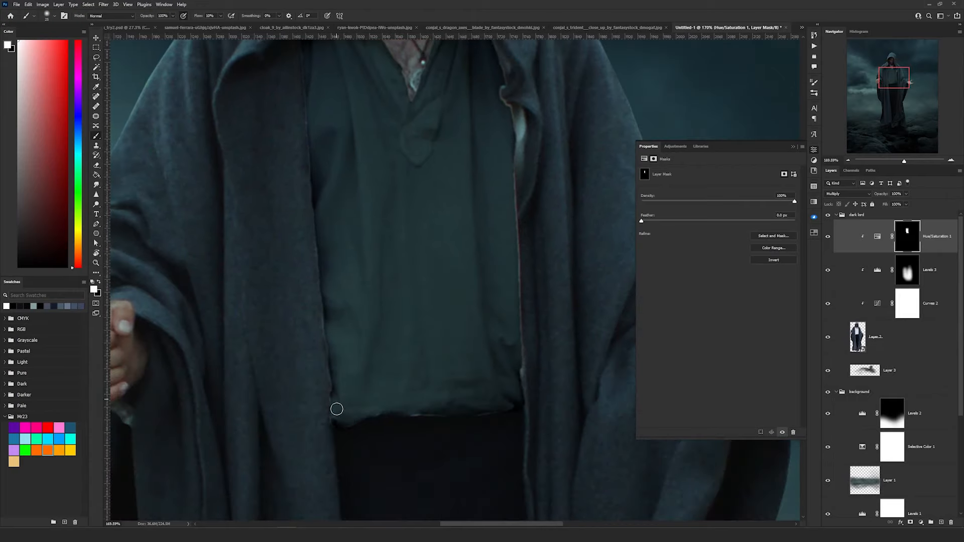
pyautogui.scroll(5, 516, 327)
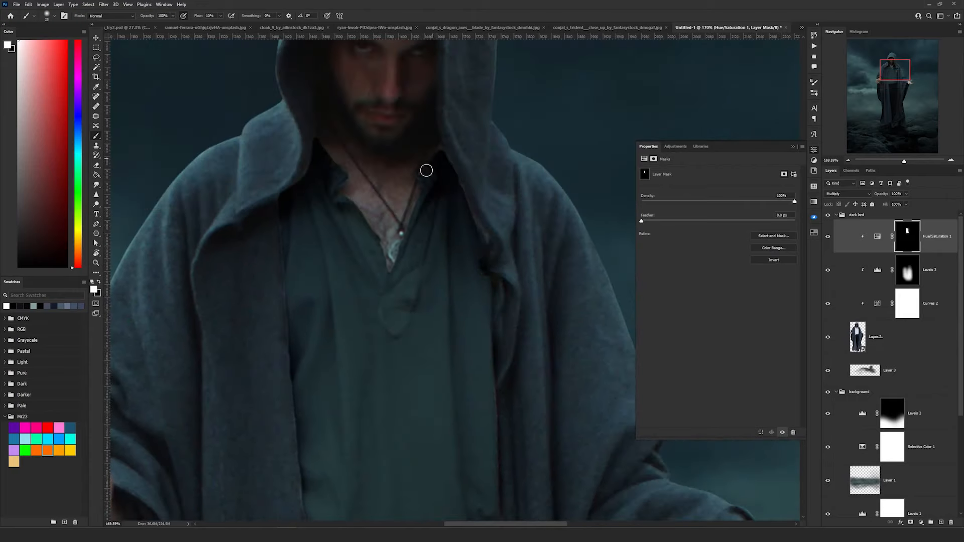
pyautogui.scroll(-3, 387, 219)
pyautogui.scroll(-10, 447, 283)
pyautogui.scroll(6, 452, 284)
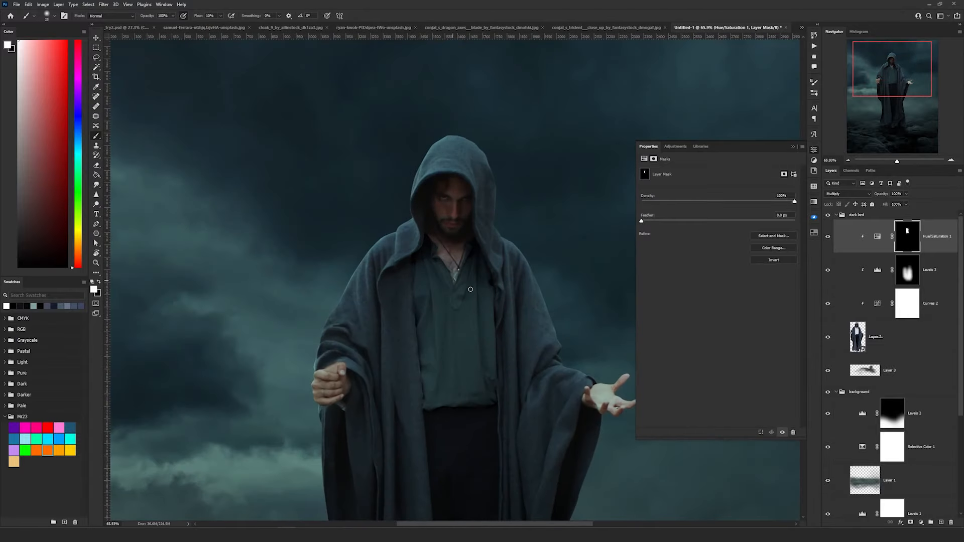
# Darken and mute the shirt with saturation -41 and lightness -65, shifting its hue further toward blue in Hue/Saturation 1.
pyautogui.press('v')
pyautogui.click(884, 239)
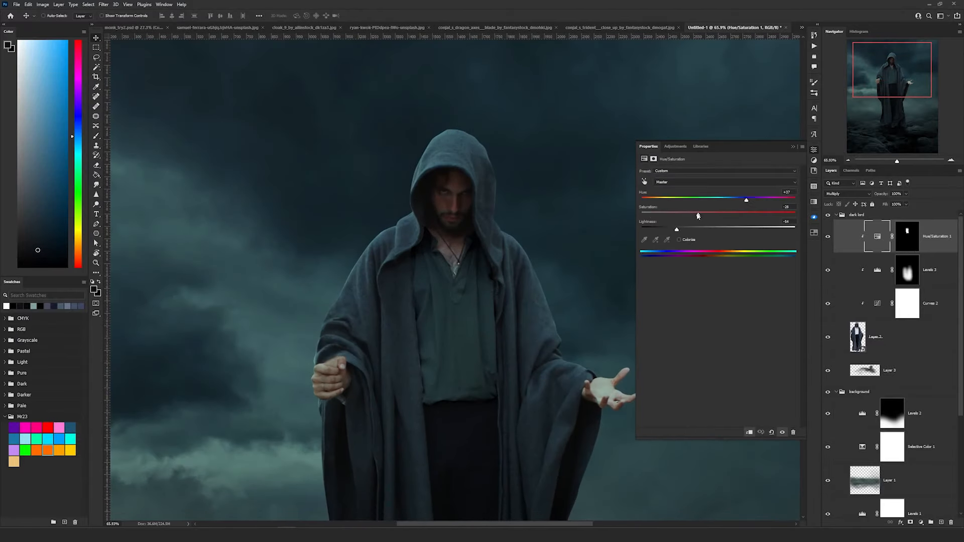
pyautogui.moveTo(676, 230); pyautogui.dragTo(667, 230)
pyautogui.moveTo(695, 215); pyautogui.dragTo(687, 216)
pyautogui.moveTo(746, 201); pyautogui.dragTo(757, 201)
# Select Layer 2 and examine the cloak's cutout edges along both shoulders against the sky.
pyautogui.click(899, 337)
pyautogui.scroll(-3, 462, 279)
pyautogui.scroll(6, 353, 229)
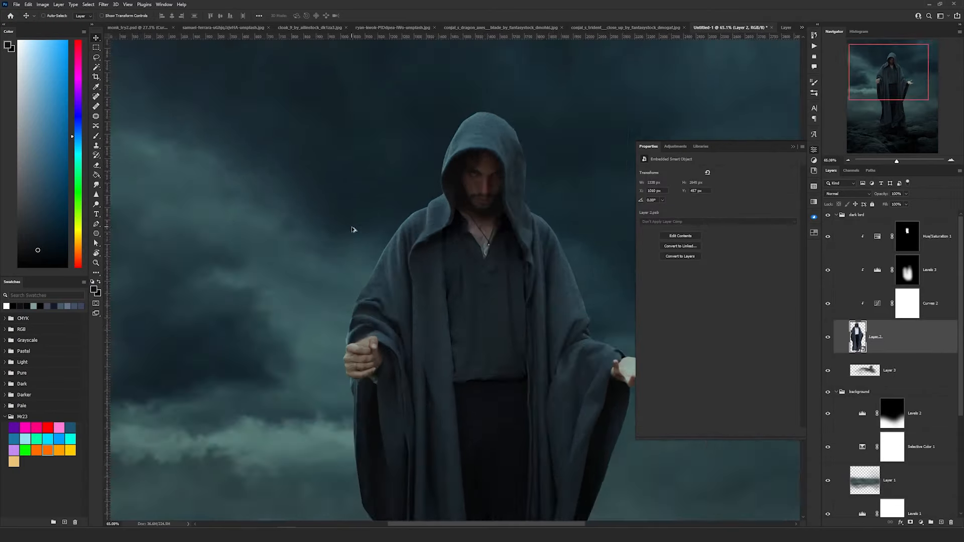
pyautogui.scroll(5, 357, 231)
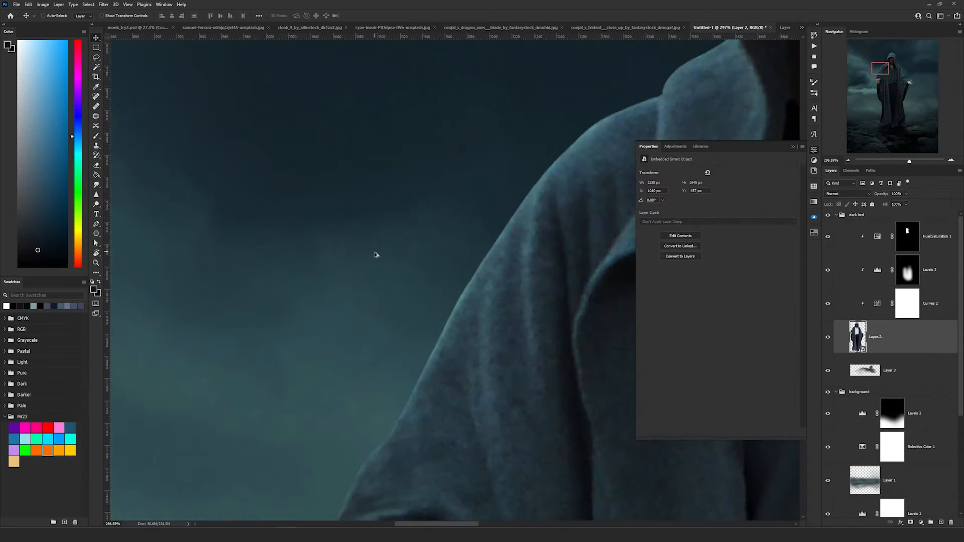
pyautogui.scroll(-1, 376, 257)
pyautogui.scroll(3, 499, 255)
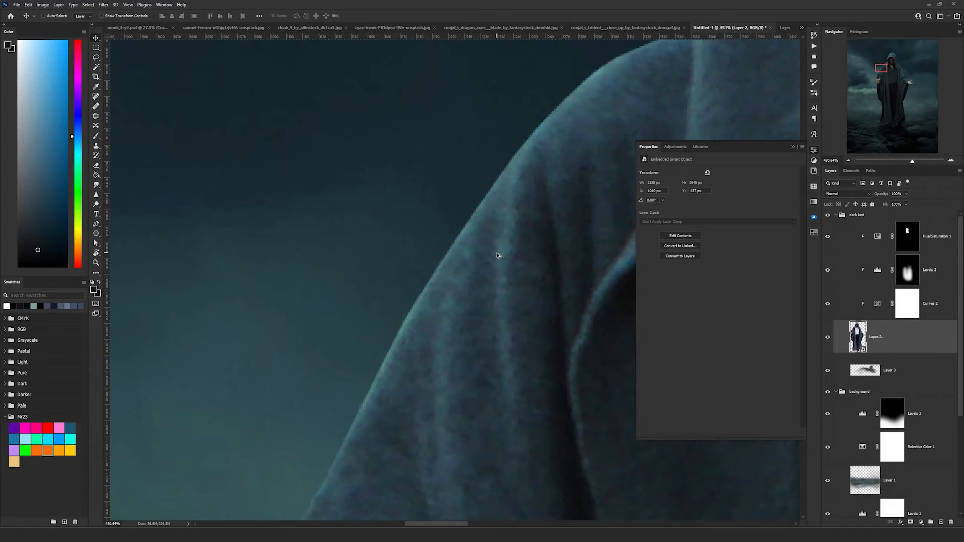
pyautogui.scroll(-2, 496, 255)
pyautogui.scroll(-3, 363, 271)
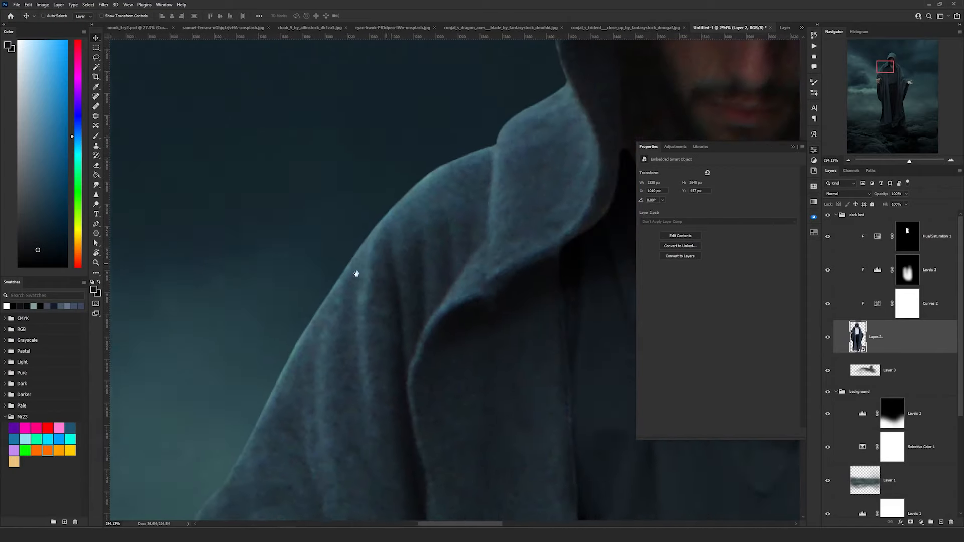
pyautogui.scroll(-1, 293, 279)
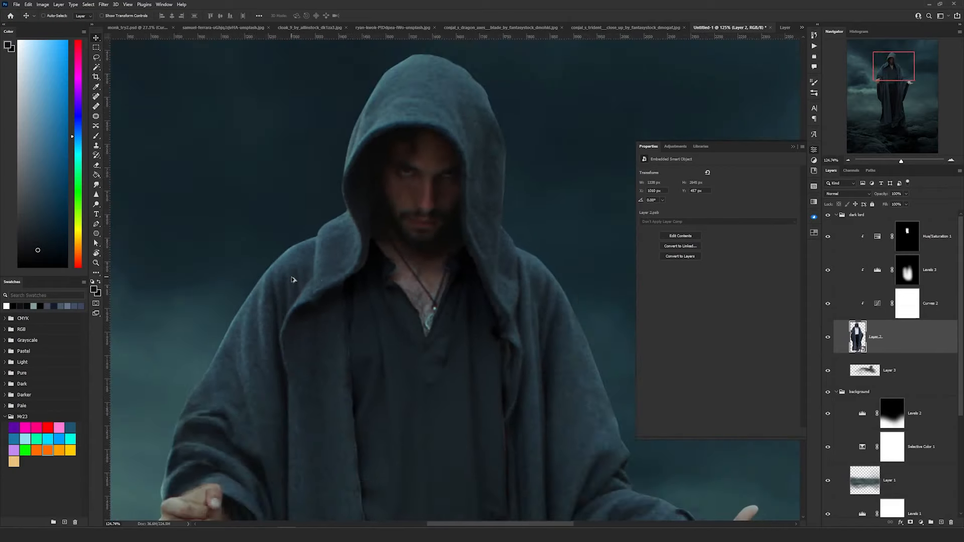
pyautogui.scroll(5, 266, 274)
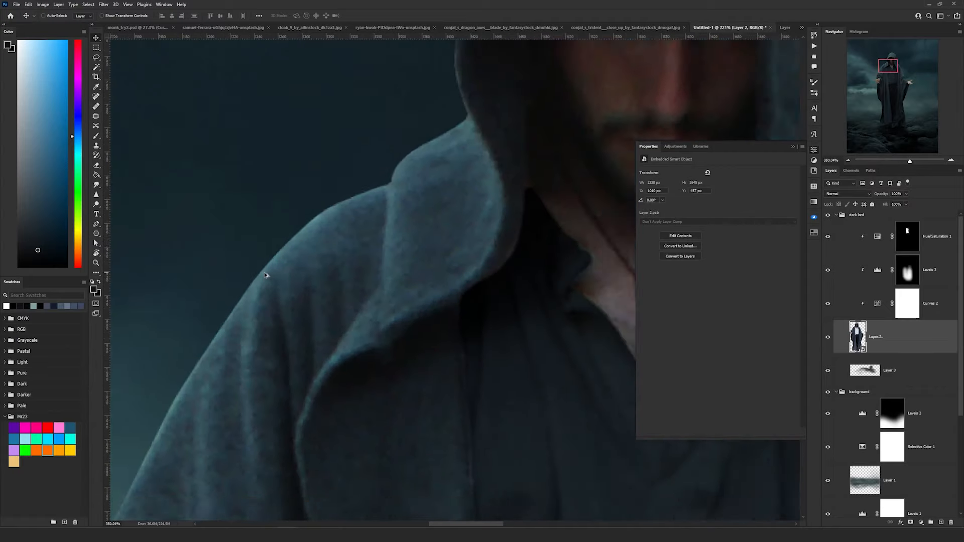
pyautogui.scroll(-3, 266, 273)
pyautogui.scroll(1, 266, 273)
pyautogui.moveTo(317, 159); pyautogui.dragTo(134, 121)
pyautogui.moveTo(613, 425); pyautogui.dragTo(349, 309)
pyautogui.scroll(-1, 350, 309)
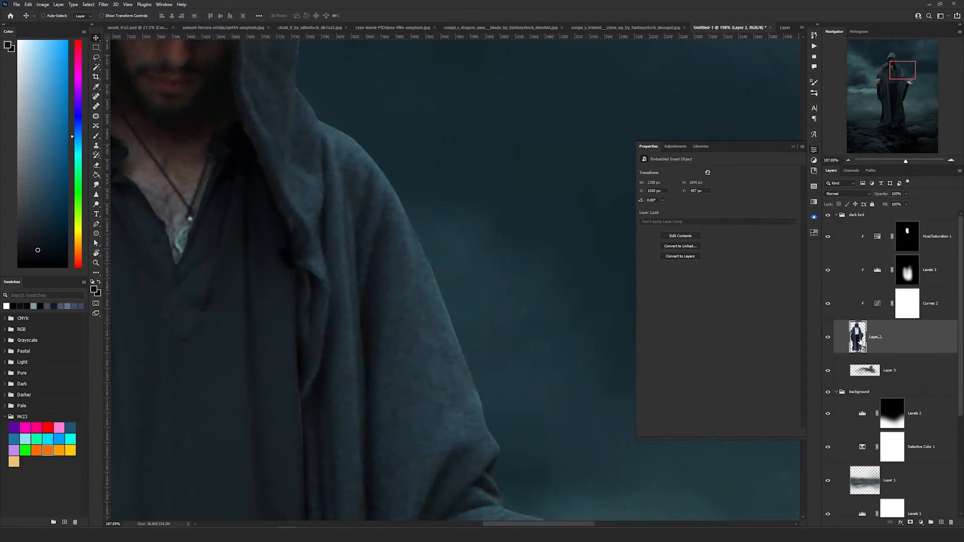
# Open the Layer 2 smart object and feather the figure's layer mask by 0.6 px.
pyautogui.doubleClick(858, 337)
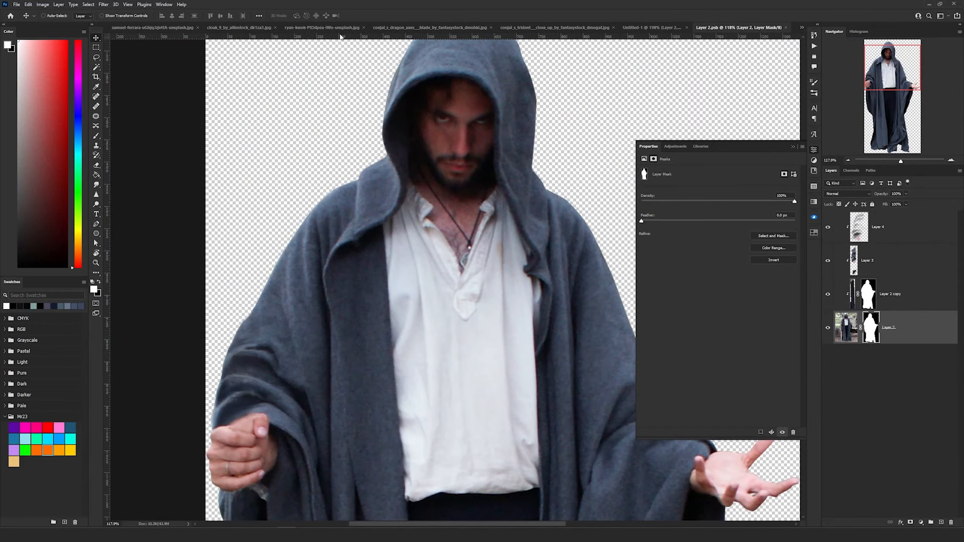
pyautogui.moveTo(642, 221); pyautogui.dragTo(646, 221)
pyautogui.scroll(4, 271, 246)
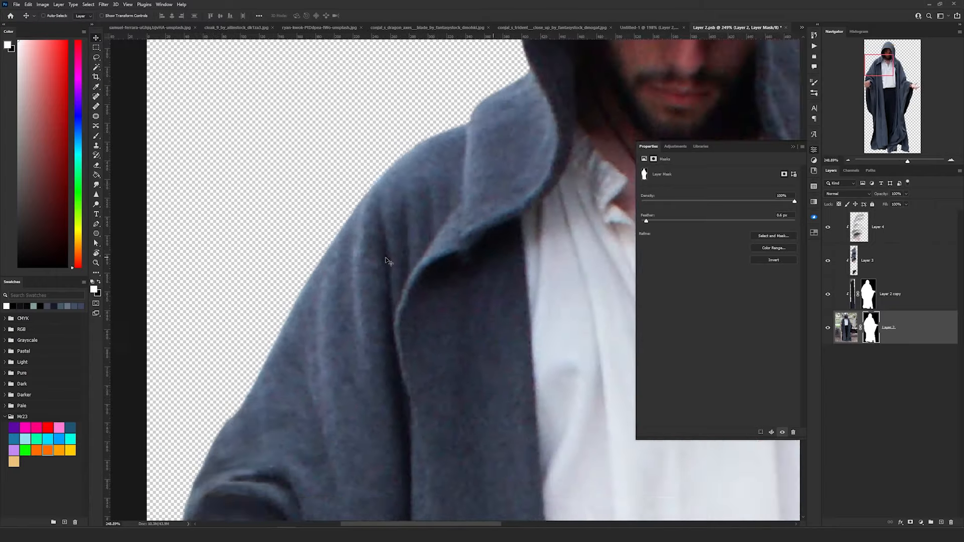
pyautogui.scroll(-4, 388, 259)
pyautogui.moveTo(487, 252); pyautogui.dragTo(308, 190)
# Save the smart object and return to the main composite to check the softened cloak edges.
pyautogui.hotkey('ctrl', 's')
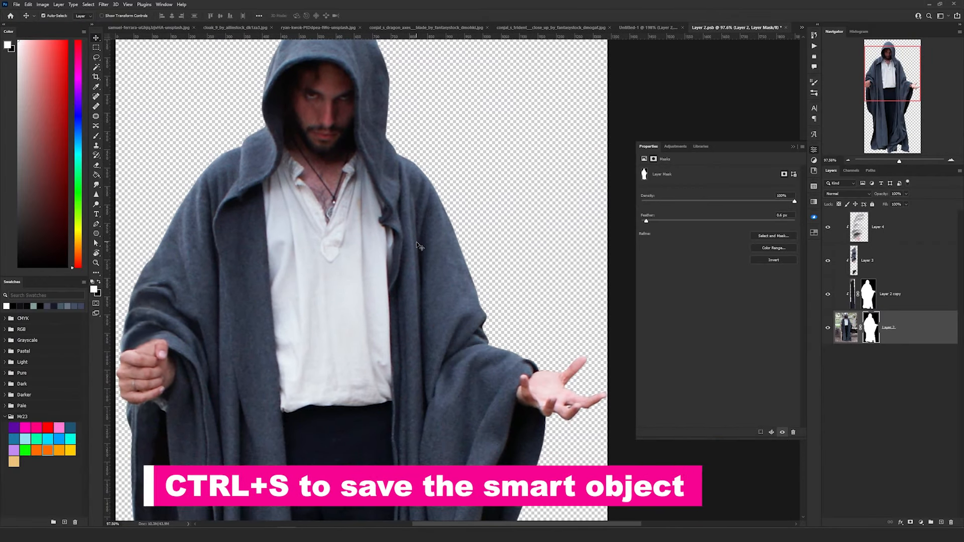
pyautogui.click(637, 29)
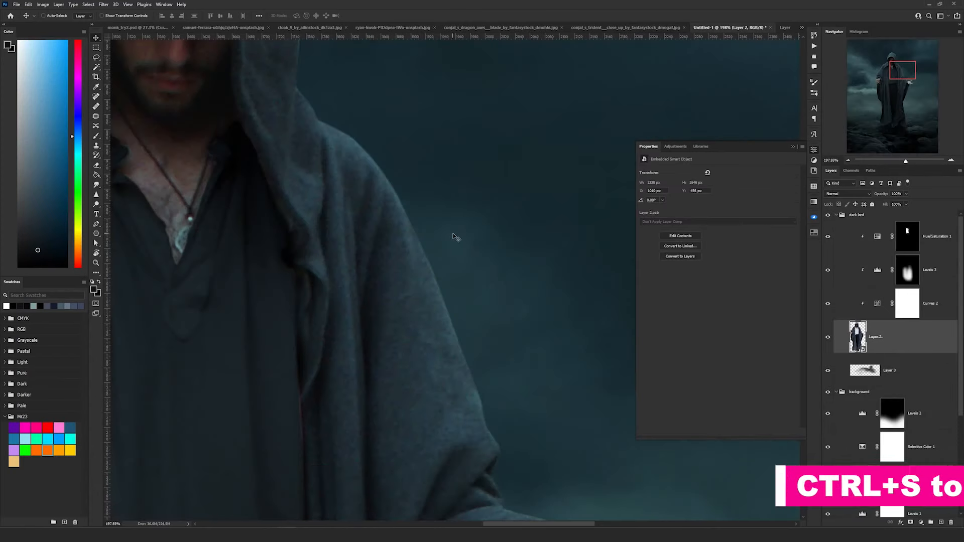
pyautogui.moveTo(334, 219); pyautogui.dragTo(533, 197)
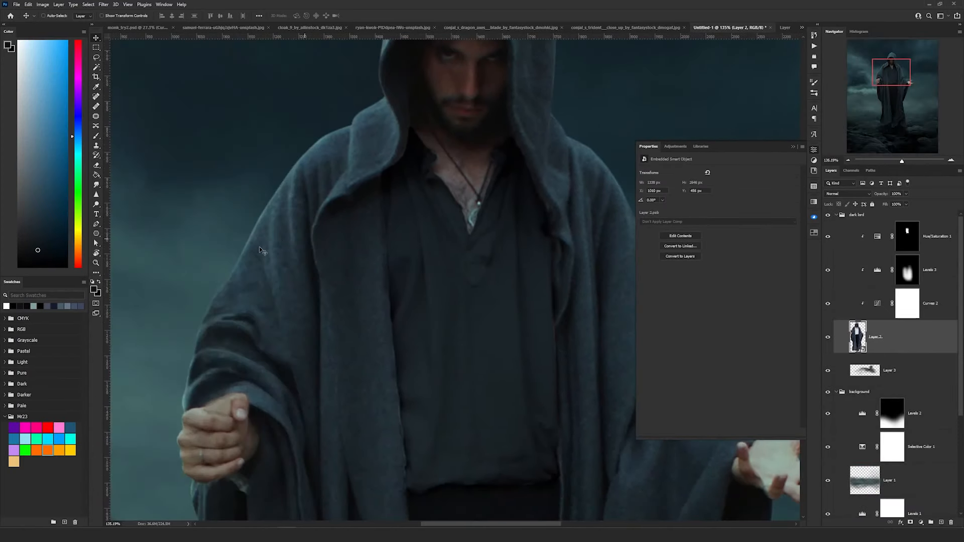
pyautogui.scroll(-8, 244, 273)
pyautogui.scroll(-4, 453, 263)
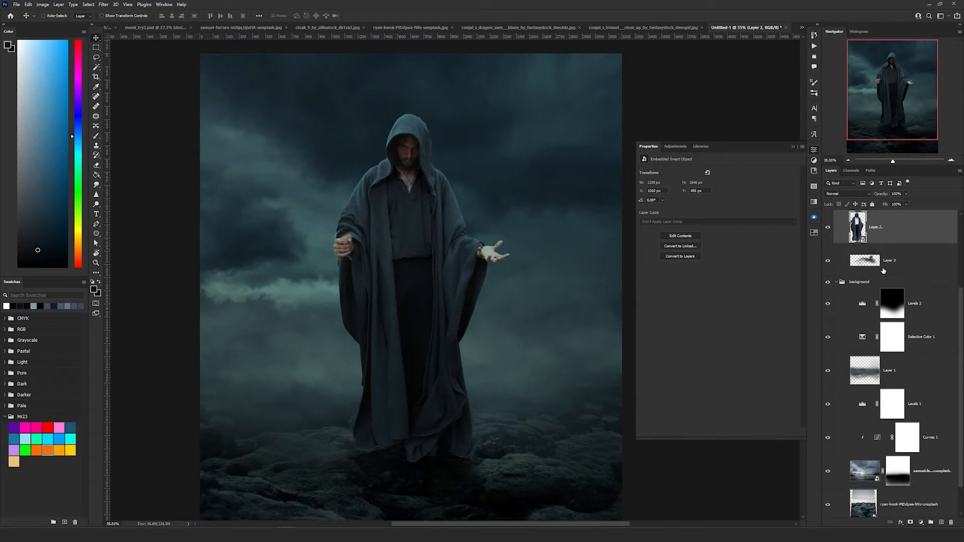
# Add a 50% gray-filled Soft Light layer above Hue/Saturation 1 and clip it to the figure's adjustment stack.
pyautogui.scroll(4, 884, 270)
pyautogui.click(930, 248)
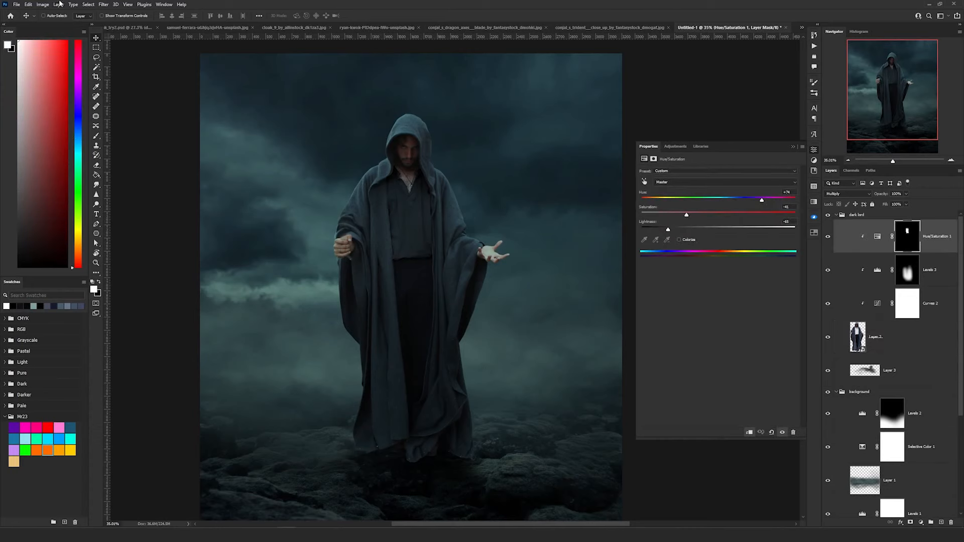
pyautogui.click(59, 4)
pyautogui.moveTo(75, 12)
pyautogui.click(153, 13)
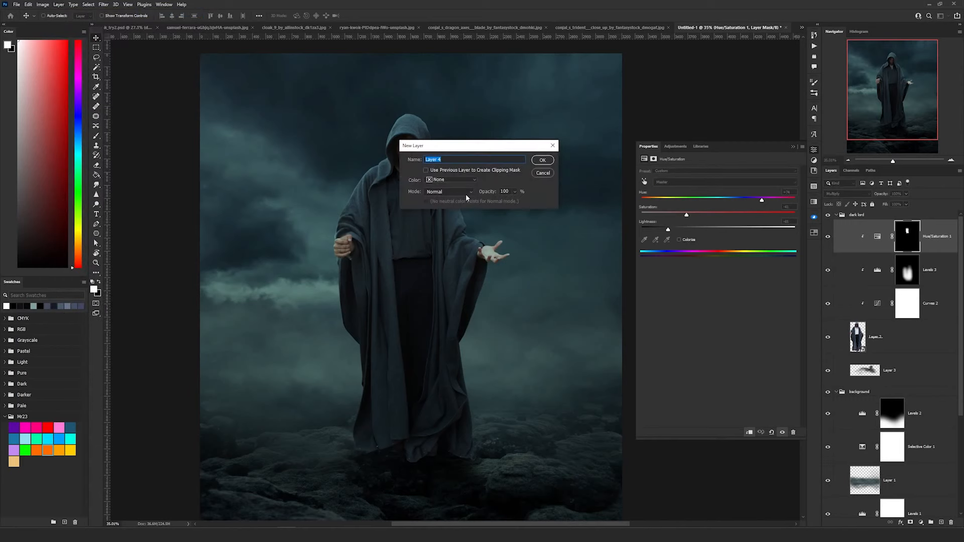
pyautogui.click(466, 192)
pyautogui.click(442, 295)
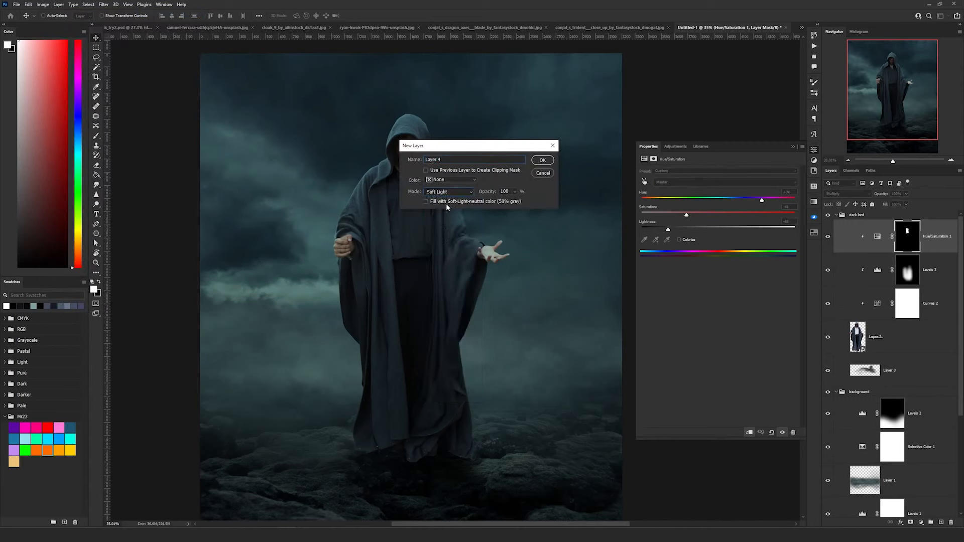
pyautogui.click(541, 161)
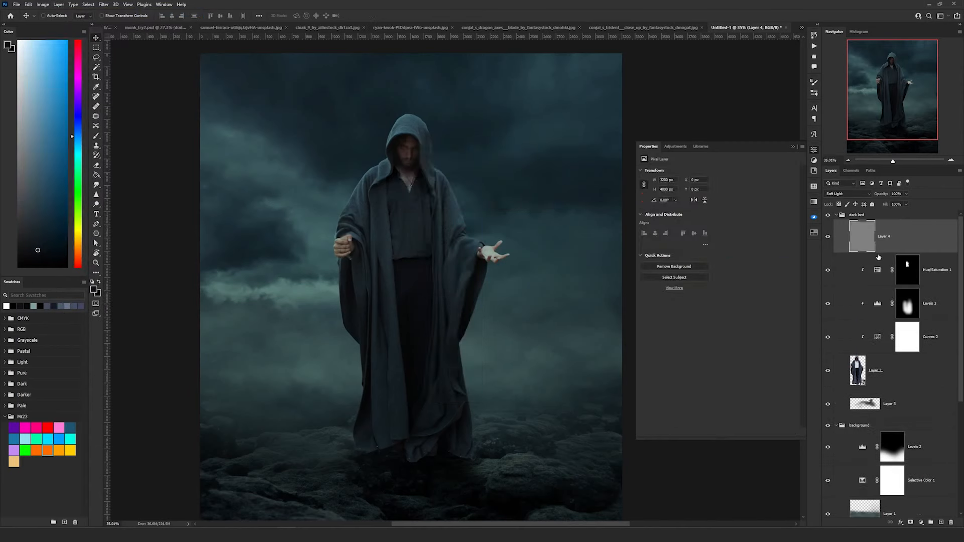
pyautogui.keyDown('alt'); pyautogui.click(900, 250); pyautogui.keyUp('alt')
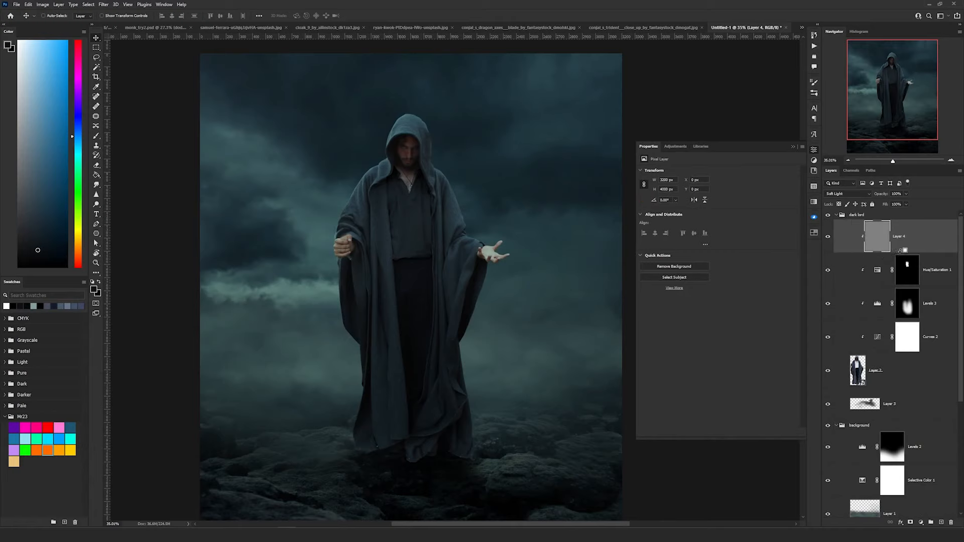
# Paint black over the lower cloak on the gray Soft Light layer with a large soft brush to deepen its shadows.
pyautogui.press('d')
pyautogui.press('b')
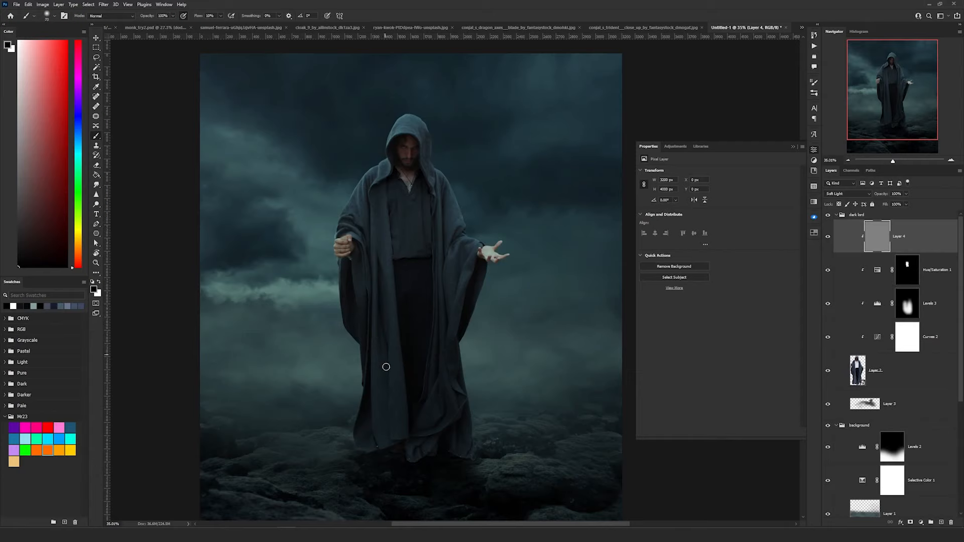
pyautogui.press(']')
pyautogui.press(']')
pyautogui.press(']')
pyautogui.press(']')
pyautogui.press(']')
pyautogui.press(']')
pyautogui.press(']')
pyautogui.press(']')
pyautogui.press(']')
pyautogui.press(']')
pyautogui.press(']')
pyautogui.press(']')
pyautogui.moveTo(370, 400)
pyautogui.mouseDown()
pyautogui.moveTo(369, 441)
pyautogui.moveTo(393, 324)
pyautogui.mouseUp()
pyautogui.moveTo(423, 448); pyautogui.dragTo(448, 413)
# Paint finer shadows into the shirt and upper cloak folds on the Soft Light layer with a smaller brush.
pyautogui.scroll(8, 456, 266)
pyautogui.press('[')
pyautogui.press('[')
pyautogui.press('[')
pyautogui.scroll(5, 336, 421)
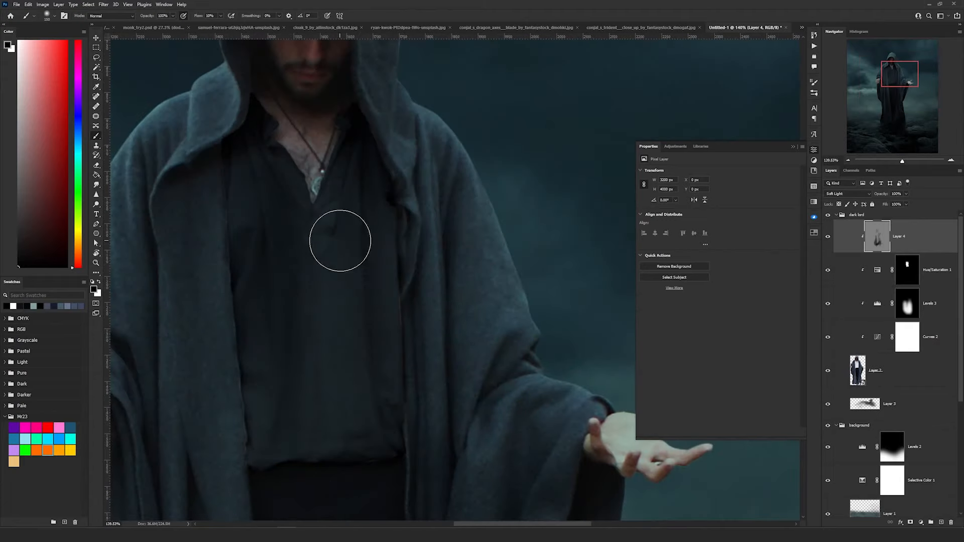
pyautogui.scroll(5, 455, 216)
pyautogui.scroll(-4, 251, 243)
pyautogui.scroll(-4, 385, 321)
pyautogui.press('v')
pyautogui.scroll(1, 444, 383)
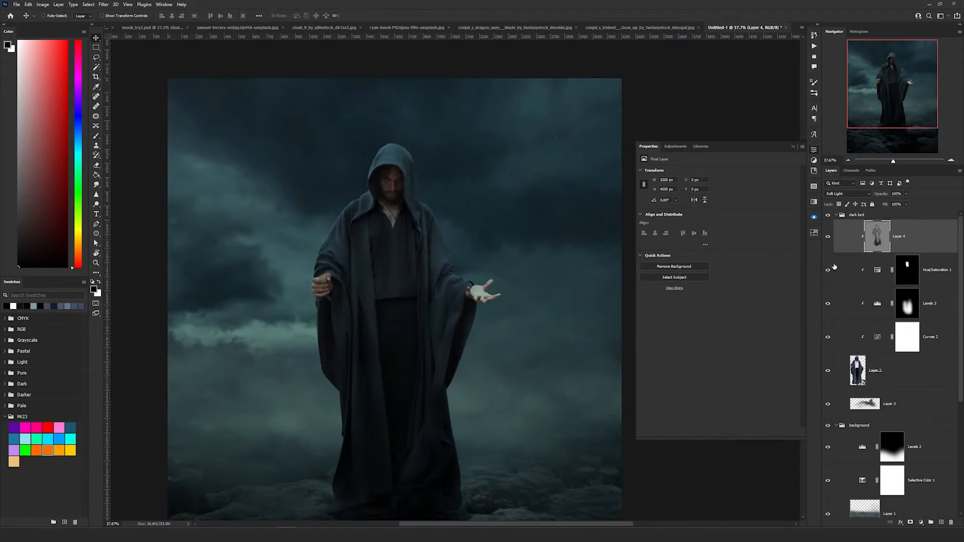
# Stamp the visible background, without the dark lord group, into a new layer above Levels 2 and blend it with Color Dodge.
pyautogui.click(828, 217)
pyautogui.scroll(-2, 441, 329)
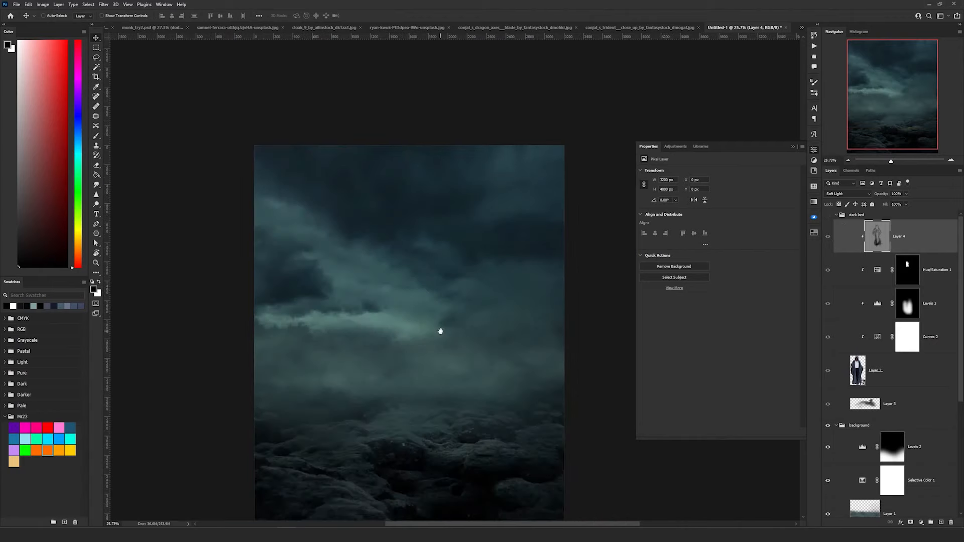
pyautogui.moveTo(441, 329); pyautogui.dragTo(443, 268)
pyautogui.click(853, 427)
pyautogui.click(918, 447)
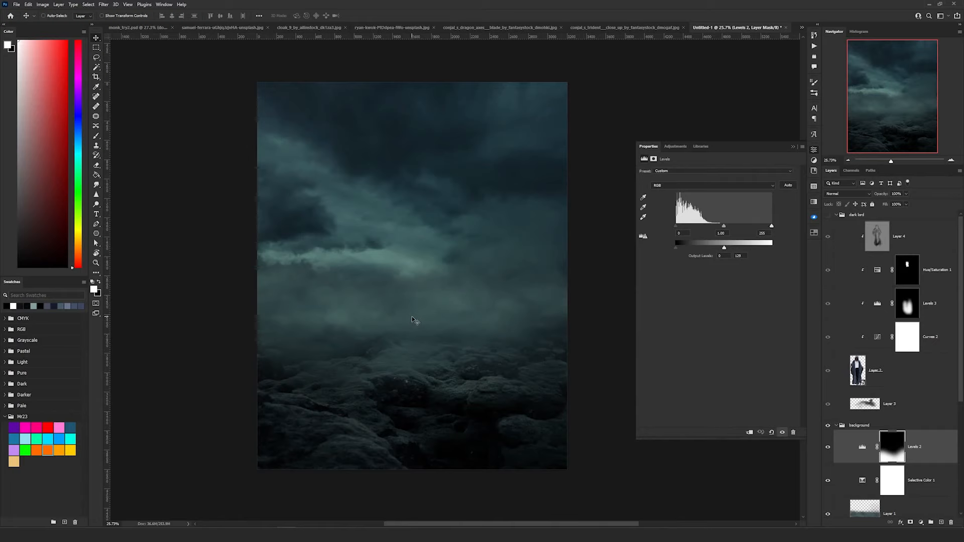
pyautogui.hotkey('ctrl', 'alt', 'shift', 'e')
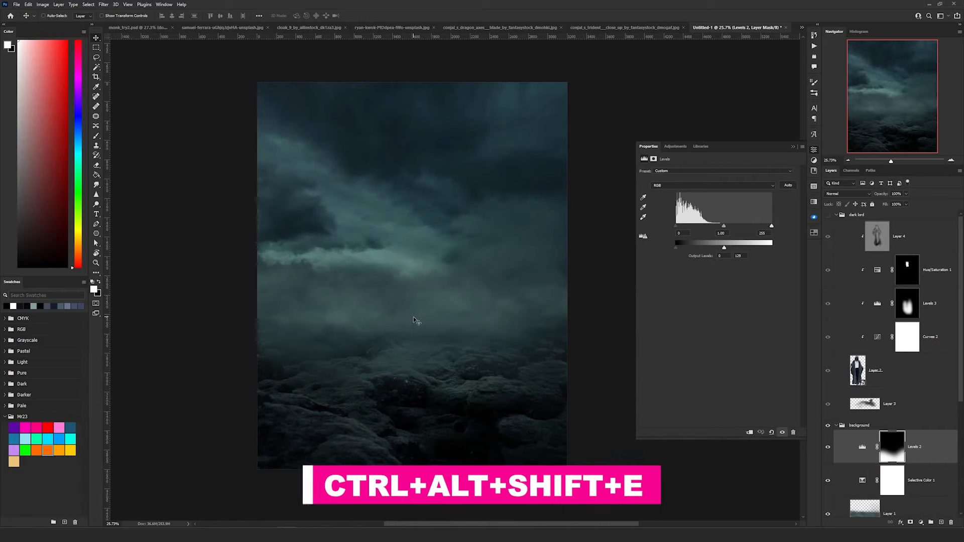
pyautogui.moveTo(452, 318); pyautogui.dragTo(435, 305)
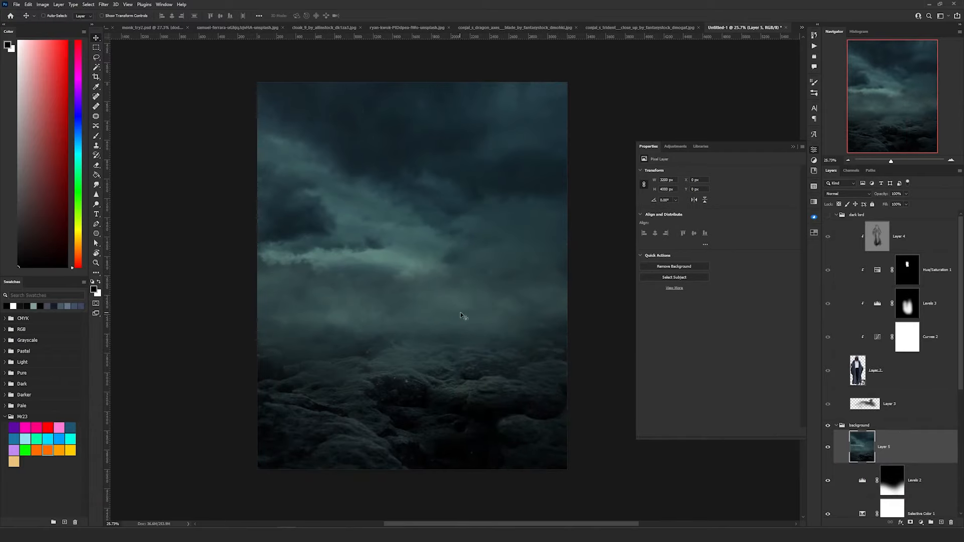
pyautogui.click(843, 196)
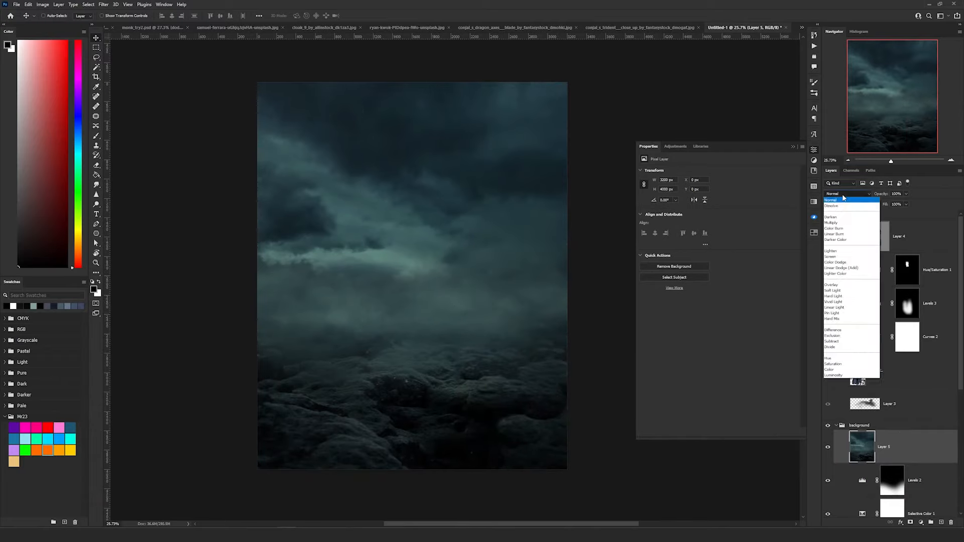
pyautogui.click(835, 262)
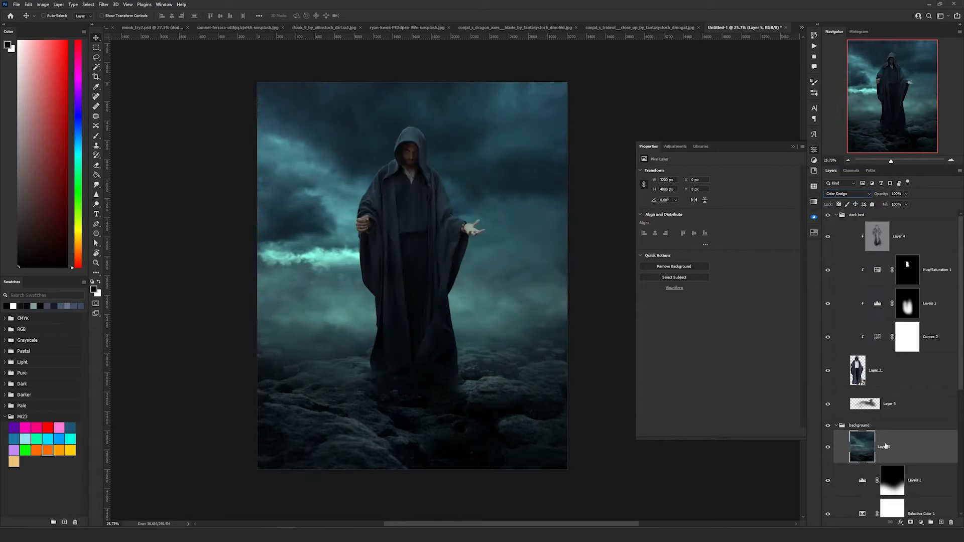
# Add a layer mask to the Color Dodge layer and paint black over the rocky ground with a large soft brush.
pyautogui.click(910, 523)
pyautogui.press('b')
pyautogui.press(']')
pyautogui.press(']')
pyautogui.press(']')
pyautogui.press('x')
pyautogui.press(']')
pyautogui.press(']')
pyautogui.press(']')
pyautogui.press(']')
pyautogui.press(']')
pyautogui.moveTo(381, 298)
pyautogui.mouseDown()
pyautogui.moveTo(398, 338)
pyautogui.moveTo(233, 409)
pyautogui.moveTo(488, 316)
pyautogui.moveTo(593, 383)
pyautogui.moveTo(491, 379)
pyautogui.mouseUp()
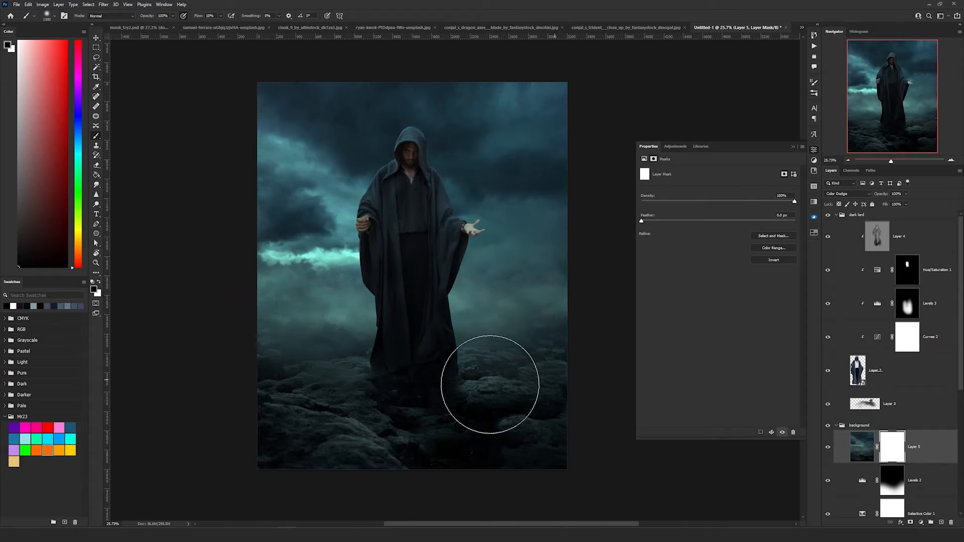
pyautogui.press('v')
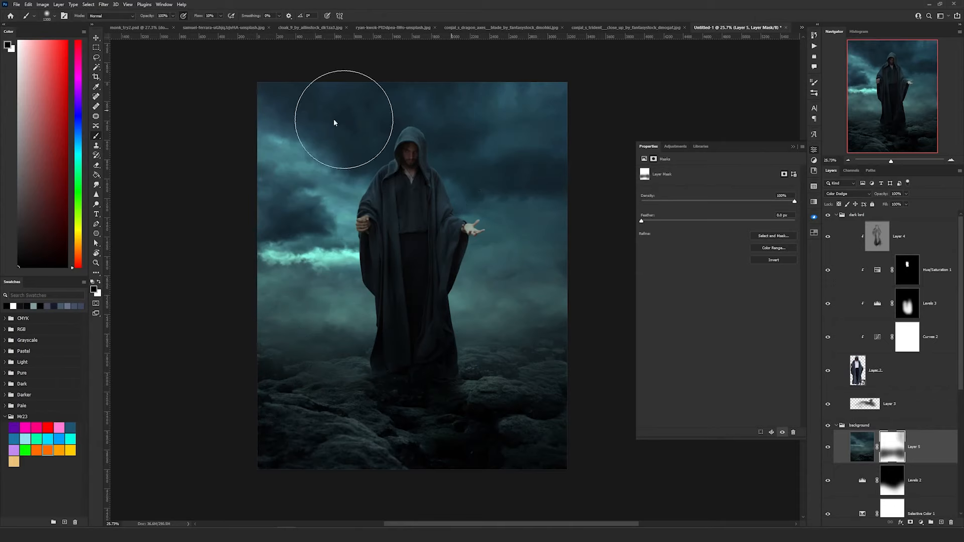
pyautogui.scroll(5, 368, 205)
pyautogui.scroll(-3, 368, 205)
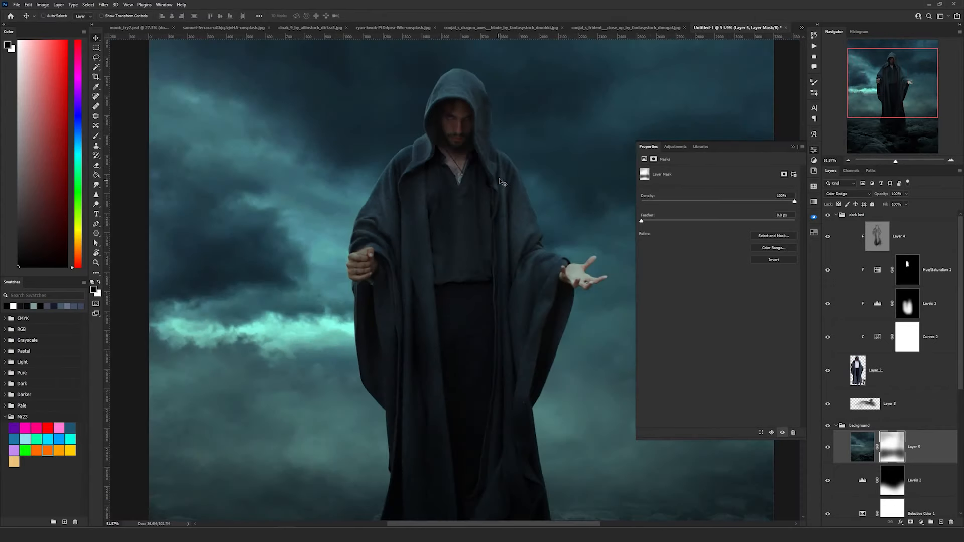
# Switch to the trident image and trace a Pen path from the middle prong's tip along its upper edge to the skull ornament.
pyautogui.hotkey('ctrl', 'shift', 'Tab')
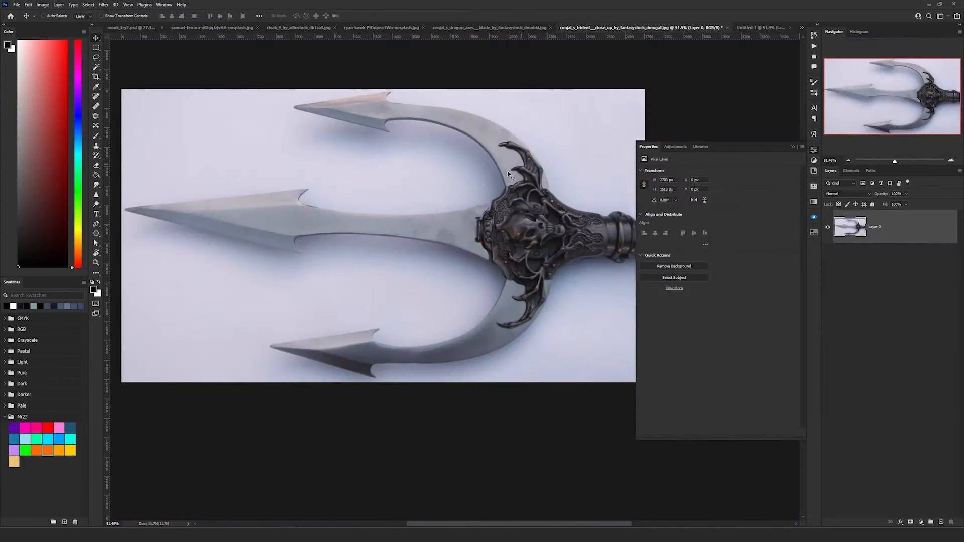
pyautogui.press('p')
pyautogui.scroll(4, 351, 196)
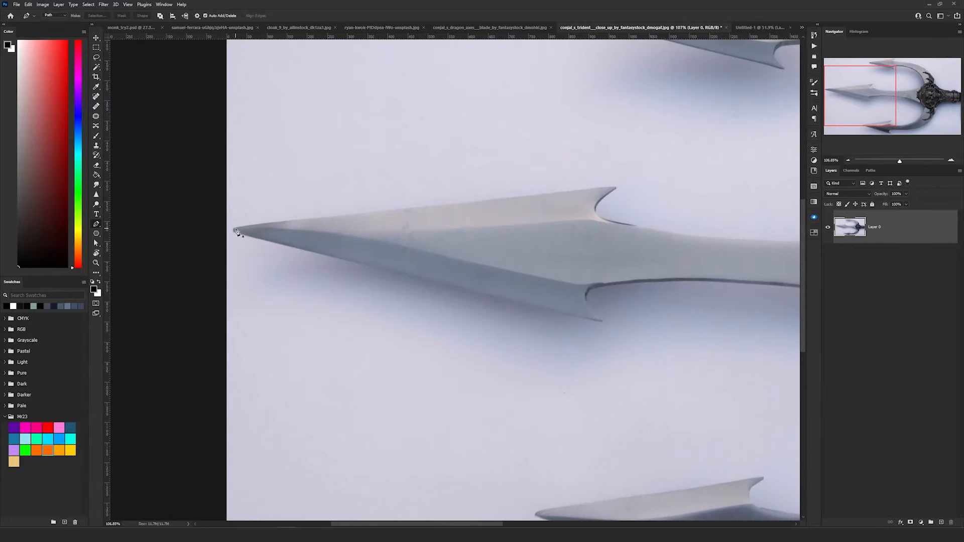
pyautogui.click(234, 229)
pyautogui.click(616, 188)
pyautogui.moveTo(634, 224); pyautogui.dragTo(673, 238)
pyautogui.moveTo(205, 167); pyautogui.dragTo(355, 166)
pyautogui.click(408, 220)
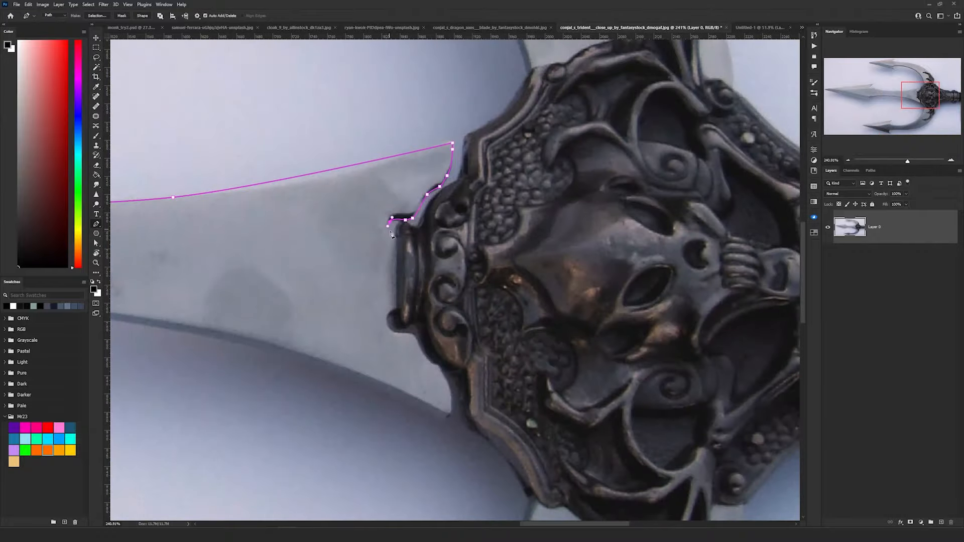
# Continue the Pen path along the upper prong's inner curve and around the inner barb of its arrowhead.
pyautogui.click(446, 190)
pyautogui.click(511, 173)
pyautogui.moveTo(434, 247); pyautogui.dragTo(315, 231)
pyautogui.moveTo(469, 258); pyautogui.dragTo(351, 223)
pyautogui.click(262, 234)
pyautogui.moveTo(586, 292); pyautogui.dragTo(609, 300)
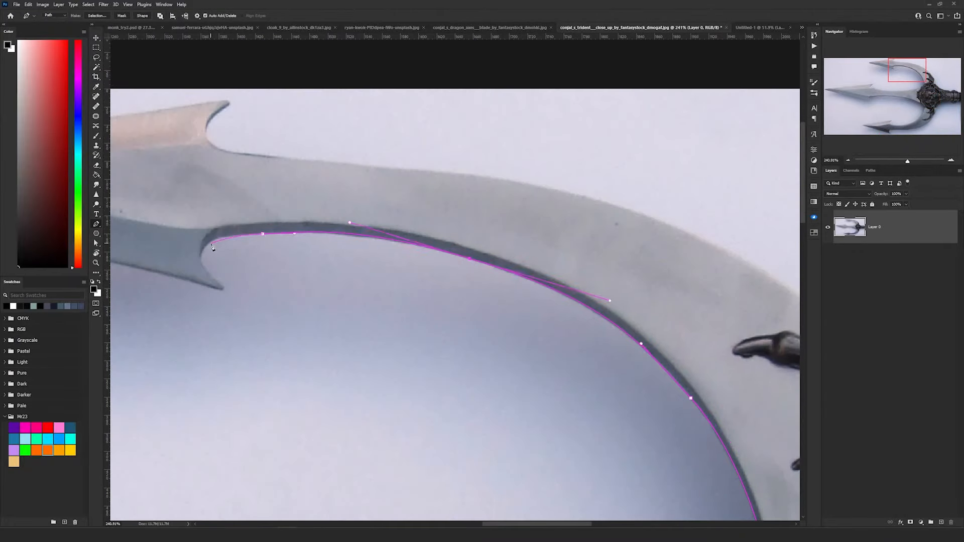
pyautogui.click(207, 243)
pyautogui.click(202, 261)
pyautogui.click(223, 288)
# Trace the upper prong's tip and outer edge, continuing around the trident's ornate collar and along its underside.
pyautogui.click(372, 206)
pyautogui.click(463, 169)
pyautogui.click(521, 187)
pyautogui.moveTo(499, 216)
pyautogui.mouseDown()
pyautogui.moveTo(500, 229)
pyautogui.moveTo(471, 236)
pyautogui.mouseUp()
pyautogui.moveTo(504, 330)
pyautogui.mouseDown()
pyautogui.moveTo(505, 347)
pyautogui.moveTo(525, 332)
pyautogui.mouseUp()
pyautogui.click(454, 346)
pyautogui.click(473, 355)
pyautogui.click(489, 357)
pyautogui.click(473, 174)
pyautogui.click(493, 194)
pyautogui.click(506, 264)
pyautogui.click(497, 330)
pyautogui.click(484, 216)
pyautogui.click(359, 280)
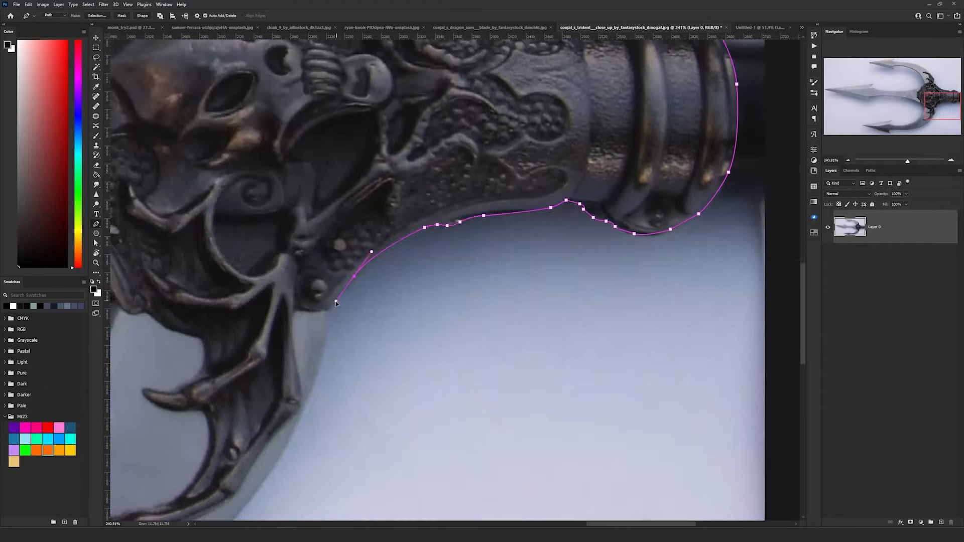
# Extend the Pen path along the lower prong's outer curve and around its arrowhead.
pyautogui.moveTo(326, 400); pyautogui.dragTo(233, 445)
pyautogui.moveTo(626, 199); pyautogui.dragTo(612, 198)
pyautogui.click(521, 201)
pyautogui.click(492, 226)
pyautogui.click(517, 268)
pyautogui.click(305, 209)
pyautogui.click(484, 160)
# Trace the lower prong's inner curve and the middle prong's lower edge, closing the trident path at the tip.
pyautogui.moveTo(328, 238); pyautogui.dragTo(383, 236)
pyautogui.moveTo(511, 218); pyautogui.dragTo(572, 200)
pyautogui.moveTo(481, 279); pyautogui.dragTo(532, 227)
pyautogui.click(606, 70)
pyautogui.click(512, 219)
pyautogui.click(484, 166)
pyautogui.click(423, 217)
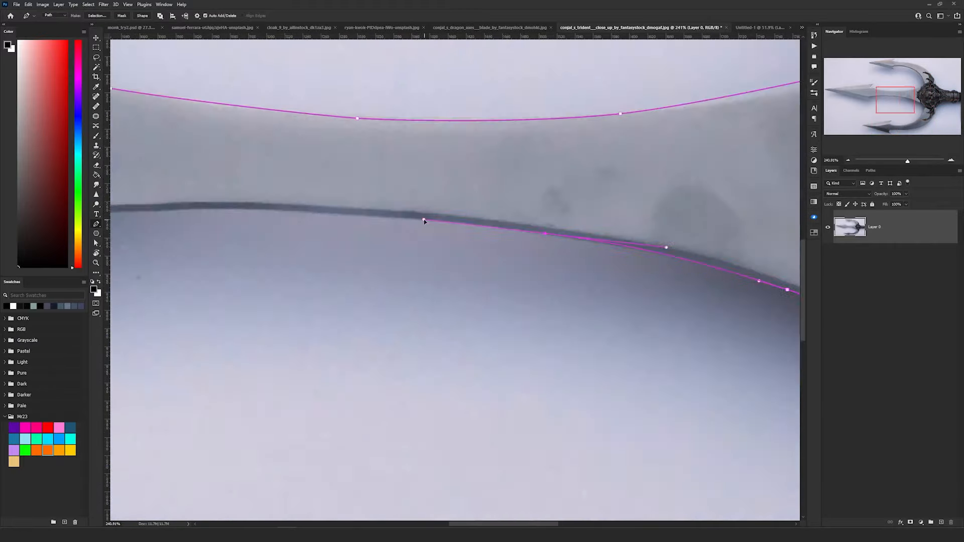
pyautogui.click(430, 219)
pyautogui.click(366, 254)
pyautogui.click(638, 282)
pyautogui.click(334, 207)
pyautogui.click(329, 198)
# Convert the trident path into a selection, mask out the background and bring the cutout into the main composite.
pyautogui.scroll(-10, 330, 203)
pyautogui.hotkey('ctrl', 'Return')
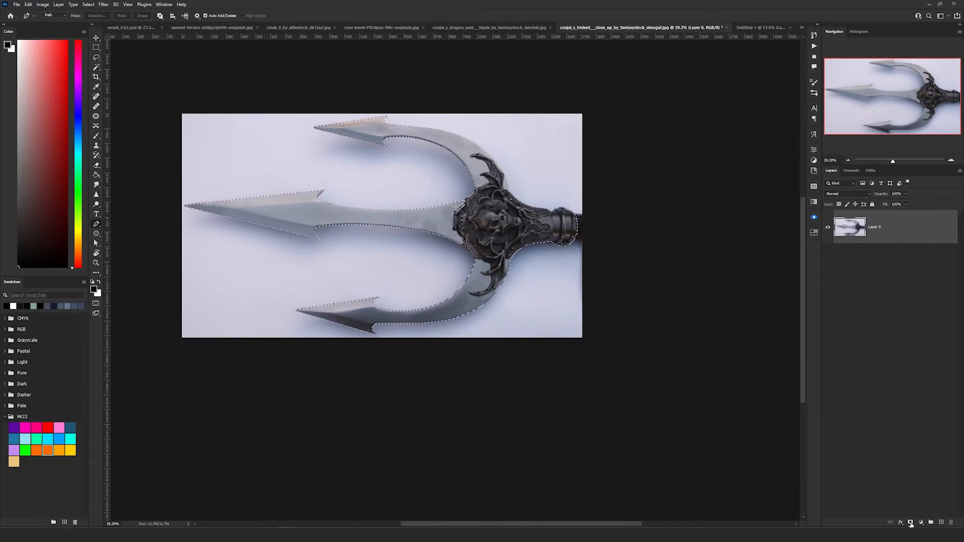
pyautogui.click(910, 523)
pyautogui.press('v')
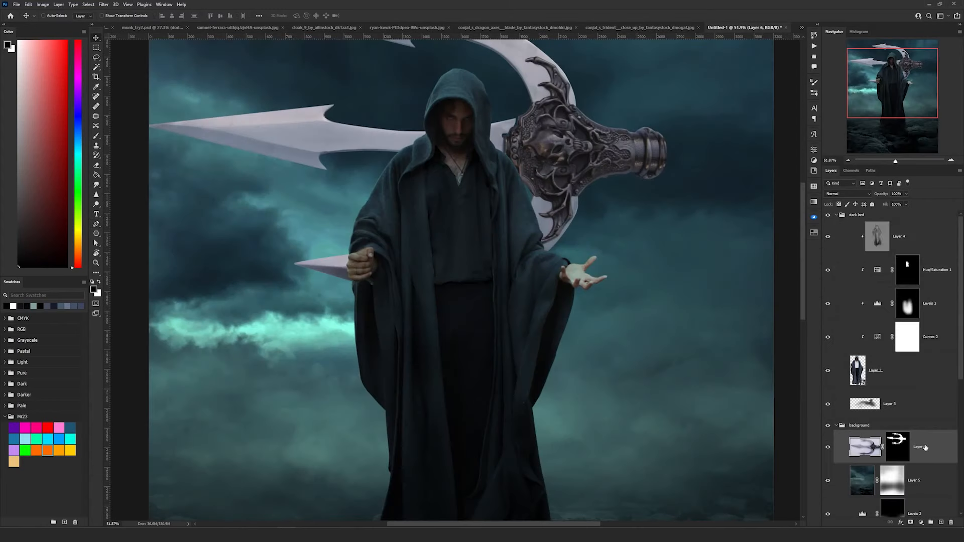
# Raise the trident layer to the top of the dark lord group, then turn it upright and shrink it to about 26% above the closed hand.
pyautogui.hotkey('ctrl', ']')
pyautogui.hotkey('ctrl', ']')
pyautogui.hotkey('ctrl', ']')
pyautogui.hotkey('ctrl', 't')
pyautogui.moveTo(667, 316); pyautogui.dragTo(397, 362)
pyautogui.moveTo(509, 270); pyautogui.dragTo(416, 218)
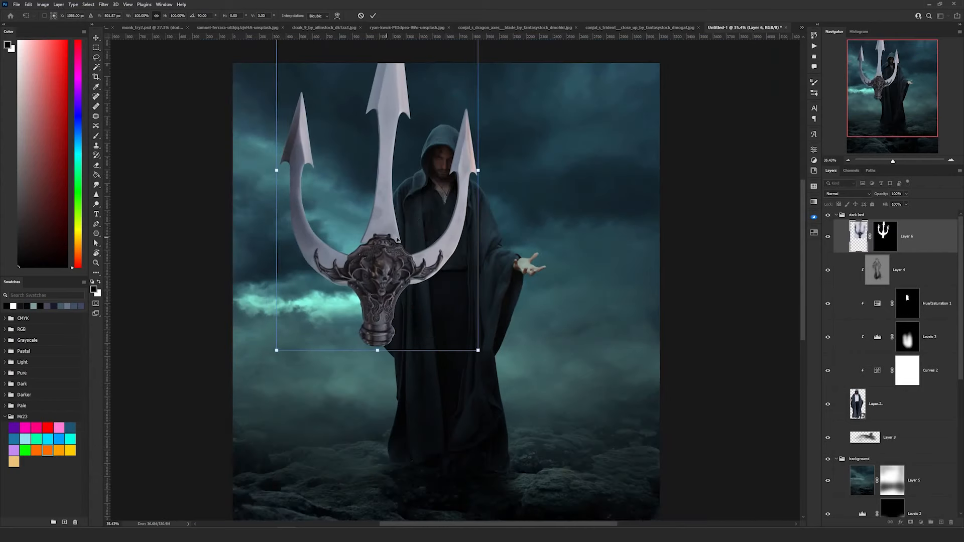
pyautogui.moveTo(478, 171); pyautogui.dragTo(354, 165)
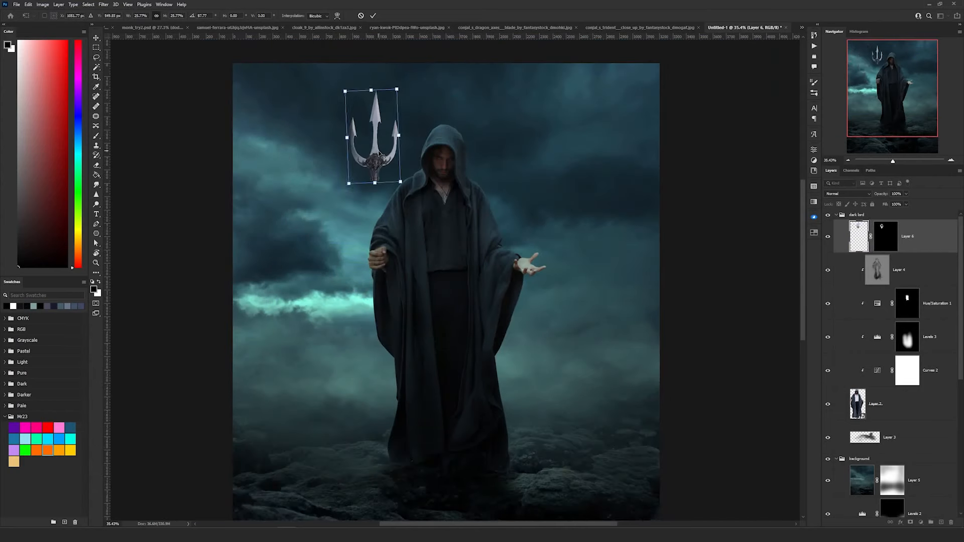
pyautogui.press('Return')
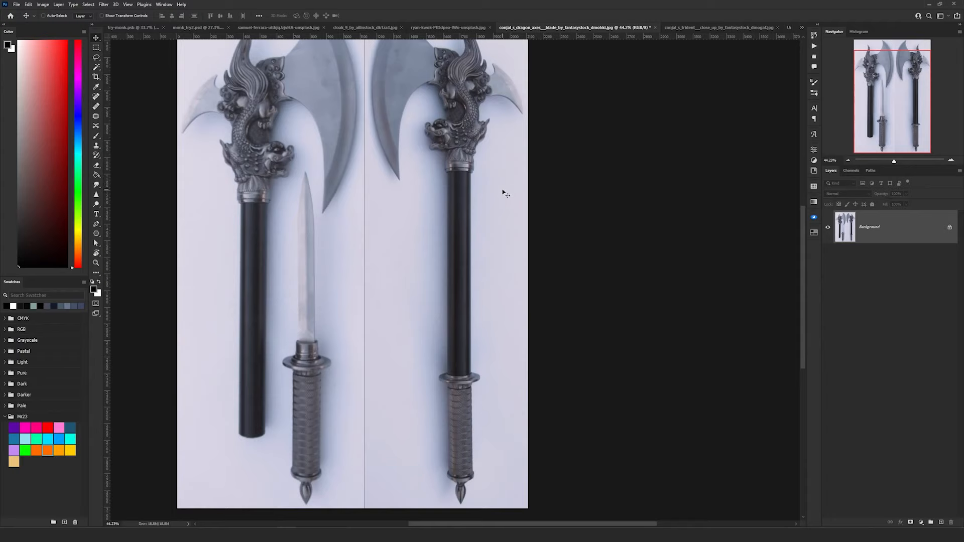
# In the dragon axes image, trace a Pen path from the top of the right axe's shaft down its outer side and around the guard.
pyautogui.press('p')
pyautogui.scroll(3, 226, 201)
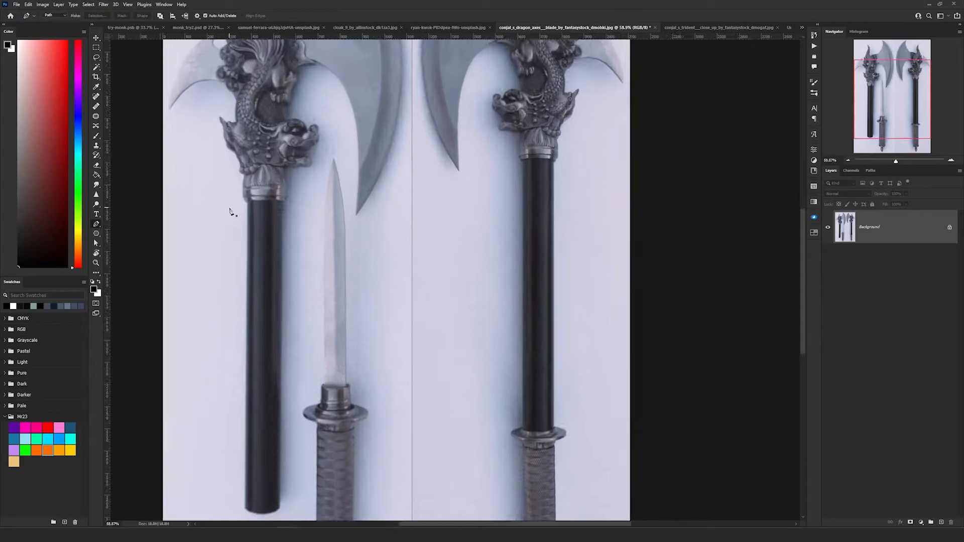
pyautogui.scroll(4, 542, 161)
pyautogui.click(512, 158)
pyautogui.click(557, 157)
pyautogui.moveTo(562, 361); pyautogui.dragTo(526, 173)
pyautogui.click(521, 353)
pyautogui.click(536, 358)
pyautogui.scroll(5, 523, 390)
pyautogui.moveTo(522, 389); pyautogui.dragTo(471, 152)
pyautogui.click(471, 162)
pyautogui.click(470, 184)
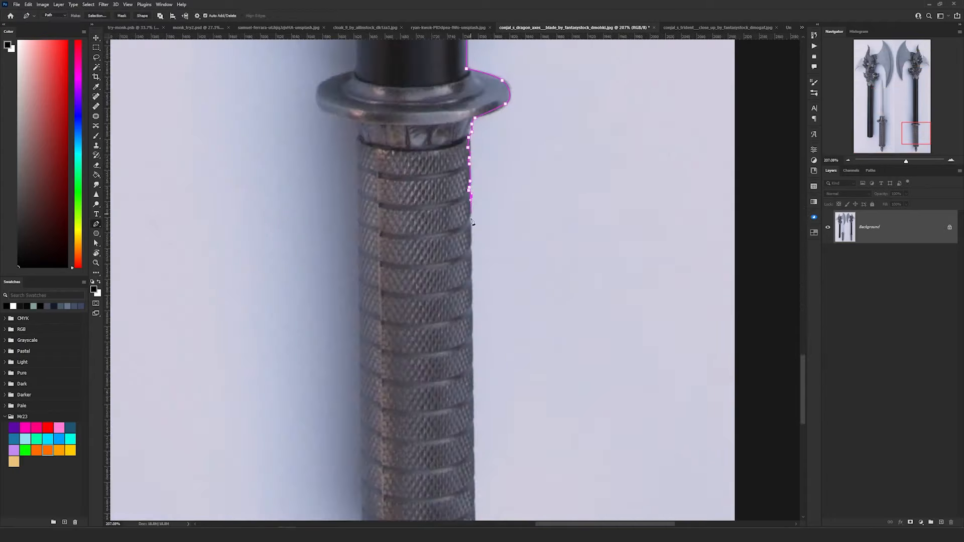
# Continue the Pen path down the outer side of the right axe's grip and around the pointed pommel.
pyautogui.moveTo(471, 211); pyautogui.dragTo(481, 54)
pyautogui.click(480, 124)
pyautogui.click(481, 272)
pyautogui.click(485, 373)
pyautogui.moveTo(489, 380); pyautogui.dragTo(496, 252)
pyautogui.click(496, 253)
pyautogui.click(478, 290)
pyautogui.click(435, 394)
# Trace back up the grip's inner side, around the guard and along the shaft, closing the path at the top.
pyautogui.click(372, 260)
pyautogui.moveTo(378, 241); pyautogui.dragTo(389, 449)
pyautogui.click(388, 67)
pyautogui.click(386, 47)
pyautogui.moveTo(389, 48); pyautogui.dragTo(466, 389)
pyautogui.click(423, 346)
pyautogui.click(453, 324)
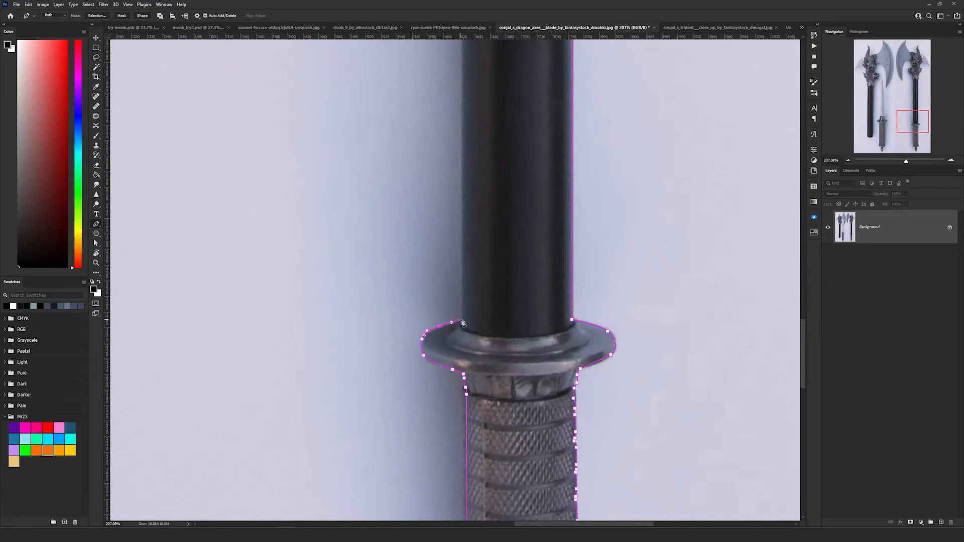
pyautogui.moveTo(460, 75); pyautogui.dragTo(436, 477)
pyautogui.moveTo(437, 65); pyautogui.dragTo(401, 452)
pyautogui.click(392, 373)
# Convert the shaft path into a selection, mask out everything else and place the cutout beside the figure in the composite.
pyautogui.scroll(-8, 441, 122)
pyautogui.hotkey('ctrl', 'Return')
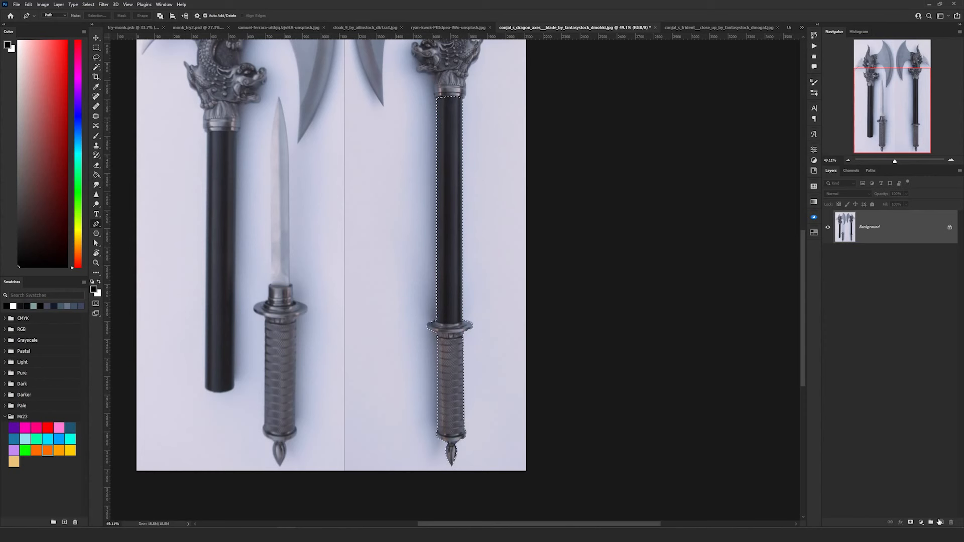
pyautogui.click(911, 522)
pyautogui.press('v')
pyautogui.moveTo(482, 197); pyautogui.dragTo(317, 254)
pyautogui.scroll(2, 307, 361)
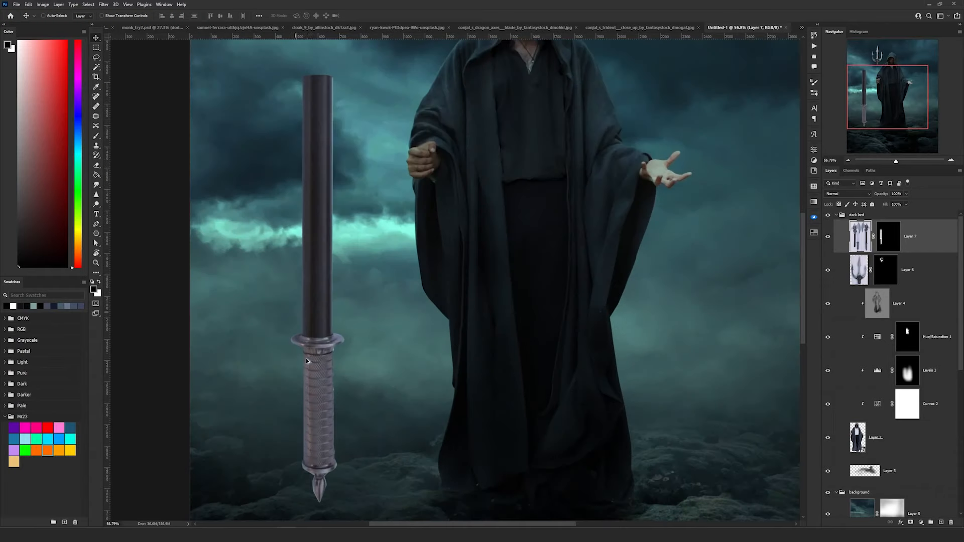
# Apply the layer mask of the shaft cutout on Layer 7 permanently.
pyautogui.rightClick(892, 242)
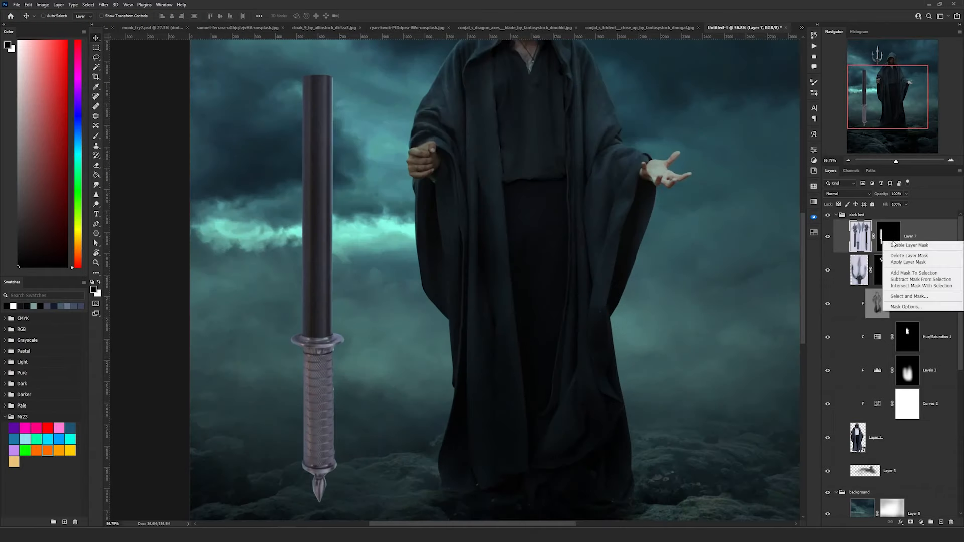
pyautogui.click(909, 256)
pyautogui.scroll(-2, 366, 224)
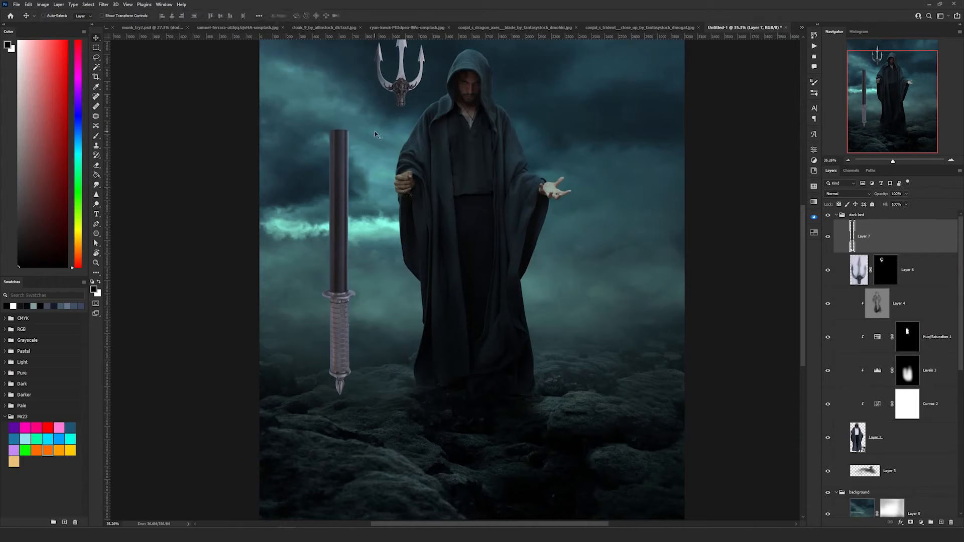
# Position the shaft beneath the trident head and stretch its upper section downward with Free Transform.
pyautogui.moveTo(343, 320); pyautogui.dragTo(329, 369)
pyautogui.press('m')
pyautogui.moveTo(306, 156); pyautogui.dragTo(360, 321)
pyautogui.scroll(-3, 367, 222)
pyautogui.hotkey('ctrl', 't')
pyautogui.moveTo(404, 223); pyautogui.dragTo(408, 326)
pyautogui.scroll(4, 384, 241)
pyautogui.press('Return')
# Select the grip end of the shaft, move it down to meet the lengthened section, and deselect.
pyautogui.scroll(8, 382, 421)
pyautogui.moveTo(340, 334); pyautogui.dragTo(450, 430)
pyautogui.press('v')
pyautogui.moveTo(382, 369); pyautogui.dragTo(382, 495)
pyautogui.moveTo(392, 281); pyautogui.dragTo(392, 409)
pyautogui.hotkey('ctrl', 'd')
# Move the shaft's Layer 7 beneath the trident head's Layer 6 so the head overlaps the shaft.
pyautogui.scroll(3, 417, 273)
pyautogui.press('e')
pyautogui.press('l')
pyautogui.scroll(-6, 420, 212)
pyautogui.press('v')
pyautogui.scroll(-3, 419, 140)
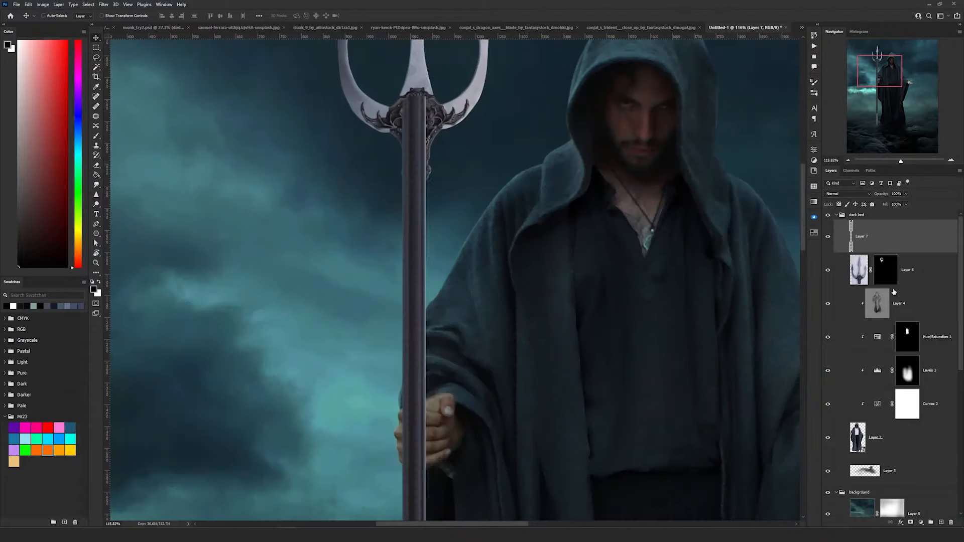
pyautogui.moveTo(893, 292); pyautogui.dragTo(894, 288)
# Merge the trident head and shaft layers into one layer.
pyautogui.scroll(4, 419, 140)
pyautogui.moveTo(361, 432); pyautogui.dragTo(333, 187)
pyautogui.scroll(-5, 348, 236)
pyautogui.press('m')
pyautogui.scroll(3, 348, 237)
pyautogui.moveTo(387, 160); pyautogui.dragTo(393, 326)
pyautogui.scroll(5, 402, 71)
pyautogui.press('v')
pyautogui.click(907, 237)
pyautogui.scroll(-10, 402, 150)
pyautogui.keyDown('shift'); pyautogui.click(894, 270); pyautogui.keyUp('shift')
pyautogui.hotkey('ctrl', 'e')
pyautogui.scroll(2, 597, 241)
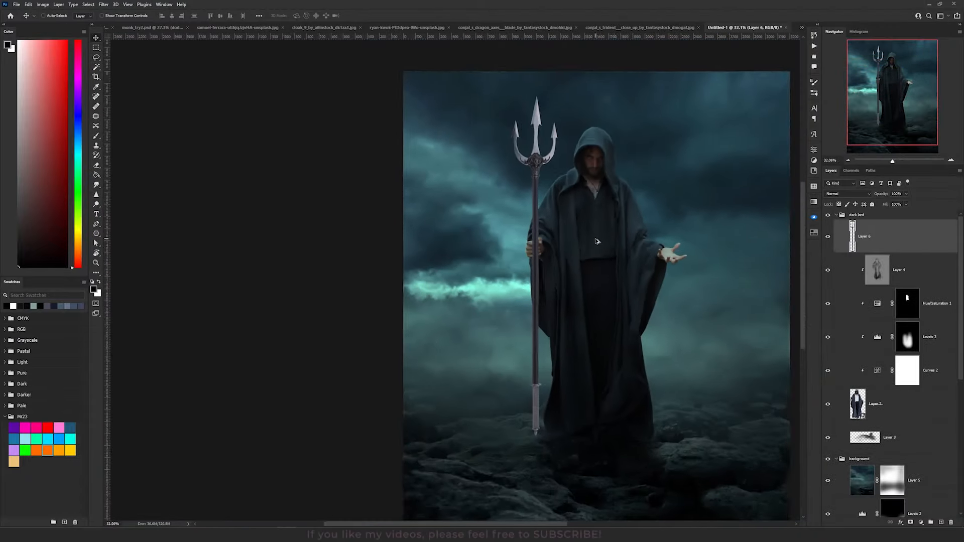
pyautogui.scroll(2, 597, 241)
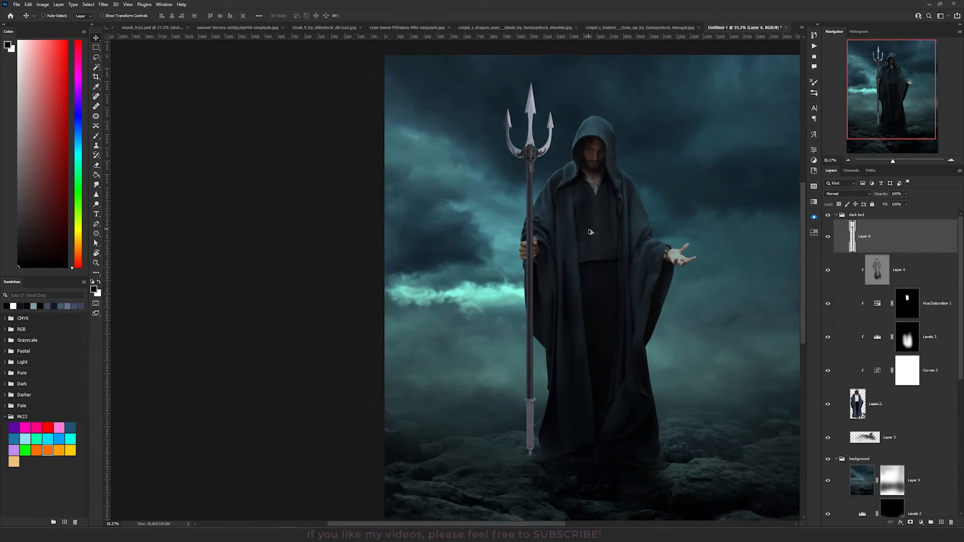
# Add a layer mask to the trident's Layer 6 and lower its opacity to 37%.
pyautogui.scroll(15, 530, 248)
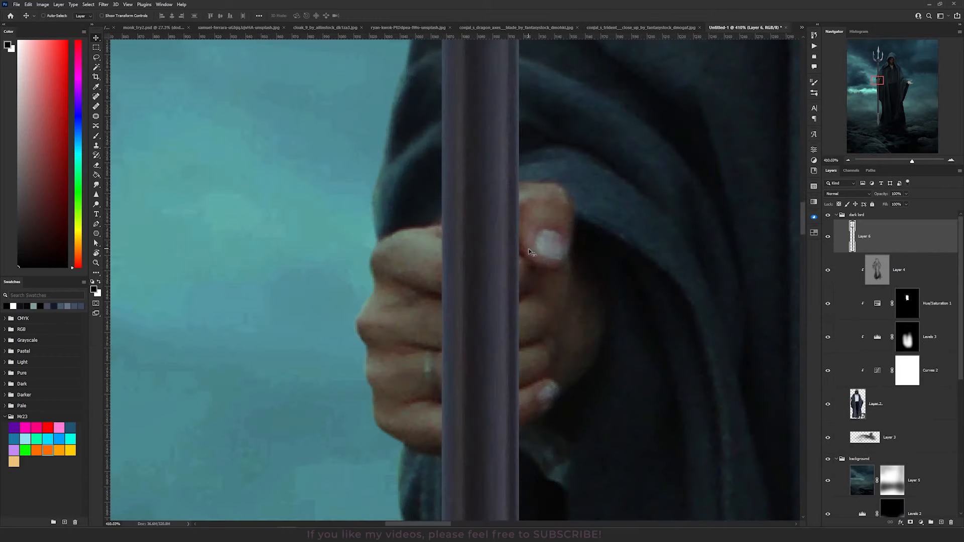
pyautogui.click(910, 522)
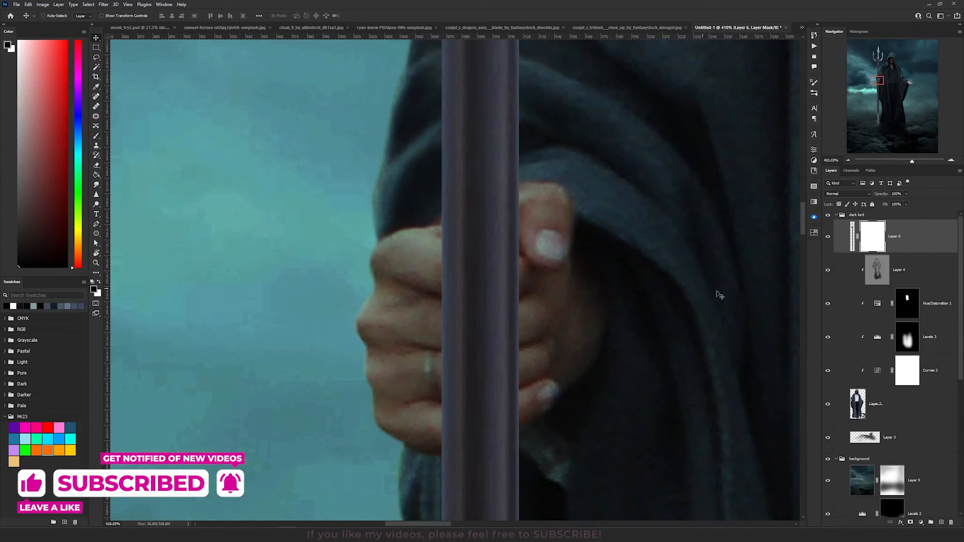
pyautogui.click(906, 194)
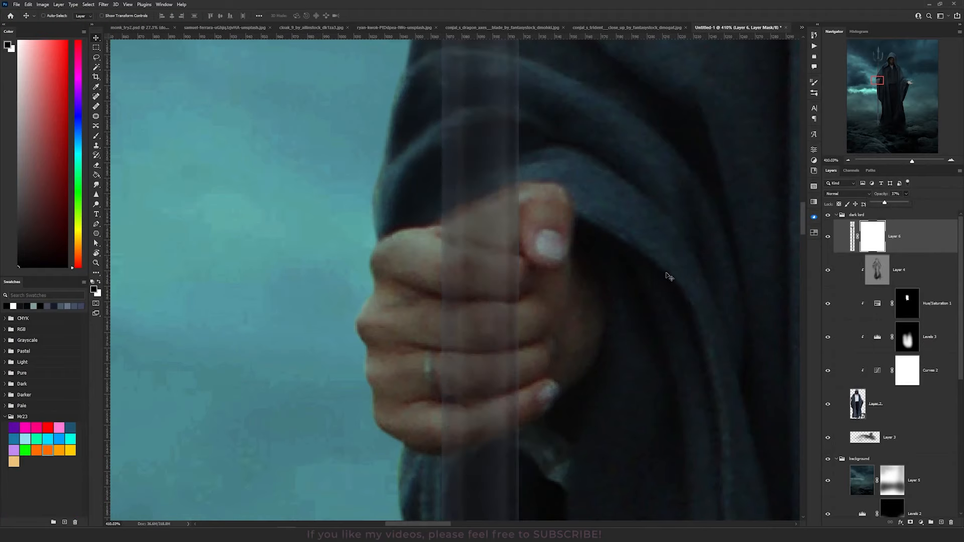
# Paint out the shaft over the gripping fingers on the mask with a hard round brush at 100% flow.
pyautogui.press('b')
pyautogui.rightClick(555, 210)
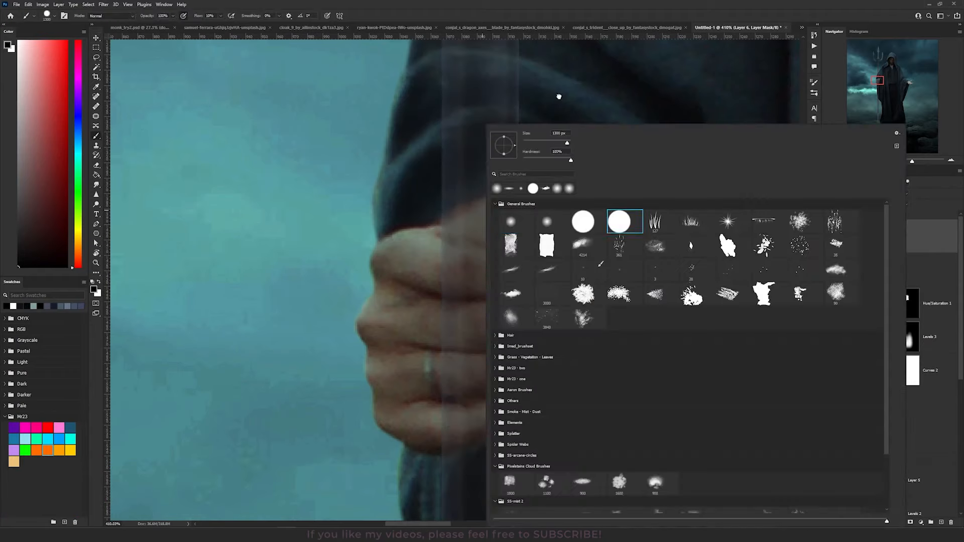
pyautogui.doubleClick(619, 221)
pyautogui.click(220, 16)
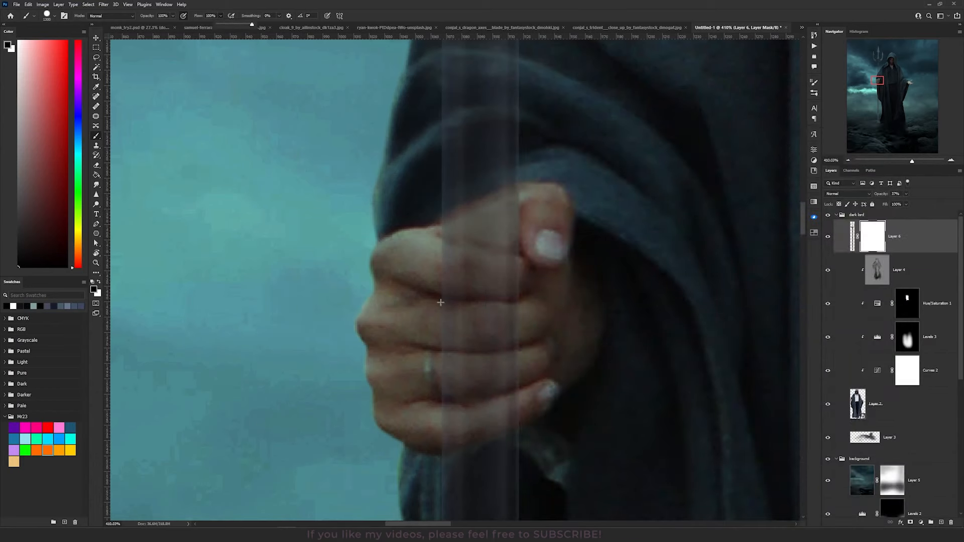
pyautogui.rightClick(429, 309)
pyautogui.click(523, 146)
pyautogui.moveTo(406, 315)
pyautogui.mouseDown()
pyautogui.moveTo(468, 316)
pyautogui.moveTo(424, 300)
pyautogui.moveTo(518, 317)
pyautogui.moveTo(425, 304)
pyautogui.moveTo(413, 292)
pyautogui.moveTo(461, 321)
pyautogui.moveTo(479, 347)
pyautogui.moveTo(420, 392)
pyautogui.mouseUp()
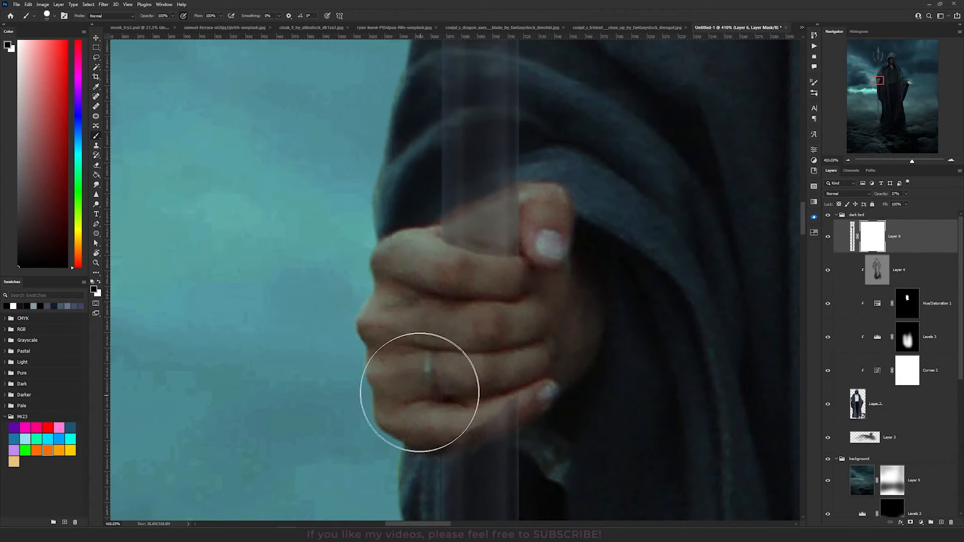
# Restore the opacity of the trident's Layer 6 to 100%.
pyautogui.scroll(-6, 652, 273)
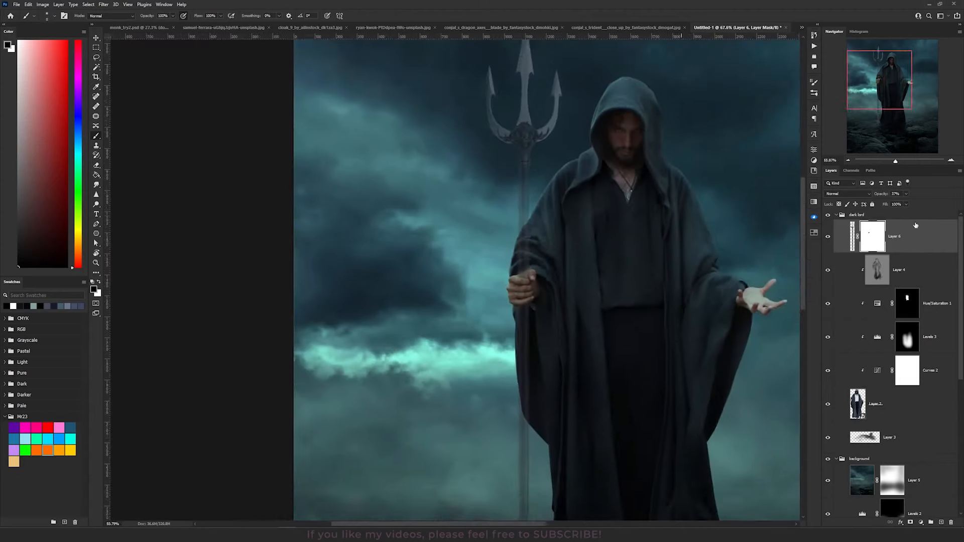
pyautogui.scroll(-1, 915, 225)
pyautogui.click(905, 194)
pyautogui.moveTo(906, 203); pyautogui.dragTo(929, 204)
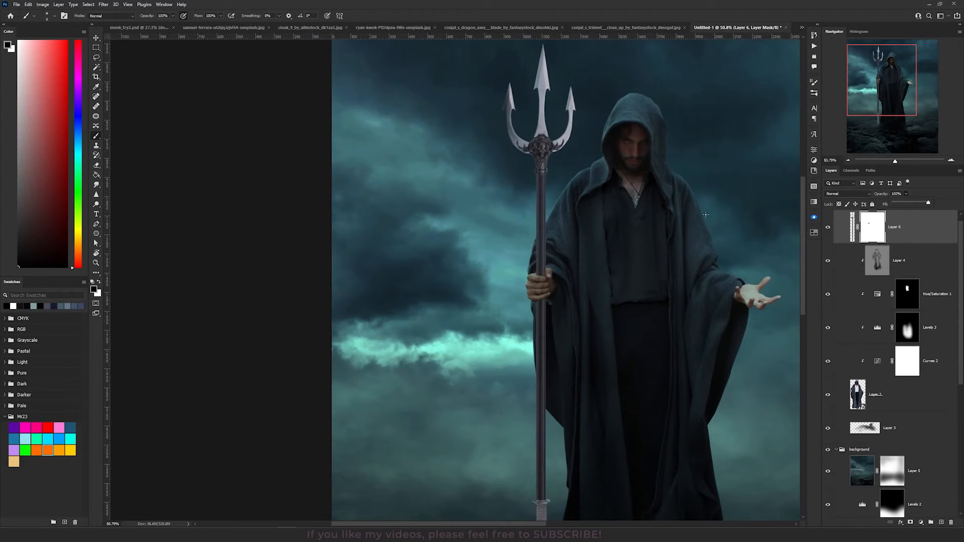
pyautogui.scroll(-3, 673, 249)
pyautogui.moveTo(607, 278); pyautogui.dragTo(418, 303)
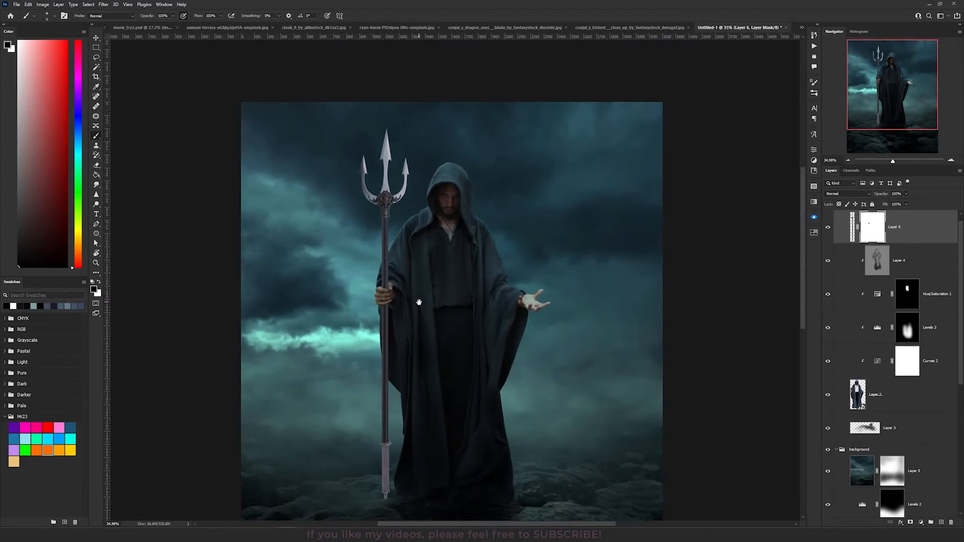
pyautogui.press('v')
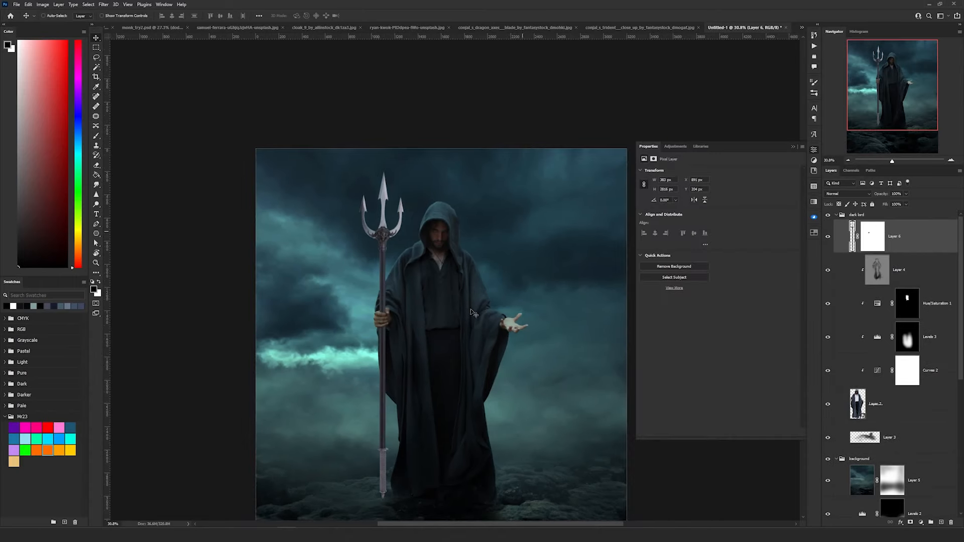
# Compare the figure with and without Curves 2, then duplicate that adjustment above the trident layer and clip it there.
pyautogui.click(940, 372)
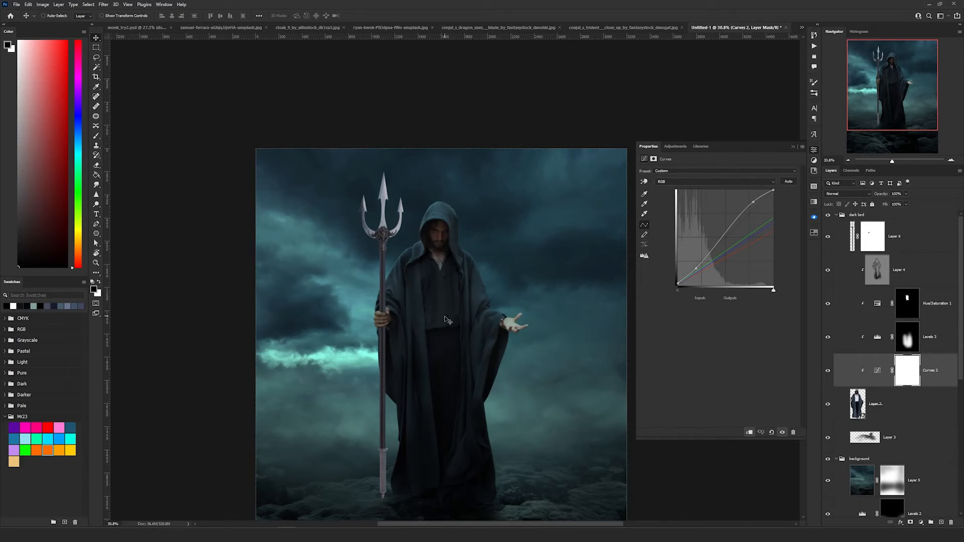
pyautogui.click(828, 372)
pyautogui.click(828, 372)
pyautogui.moveTo(945, 365); pyautogui.dragTo(911, 222)
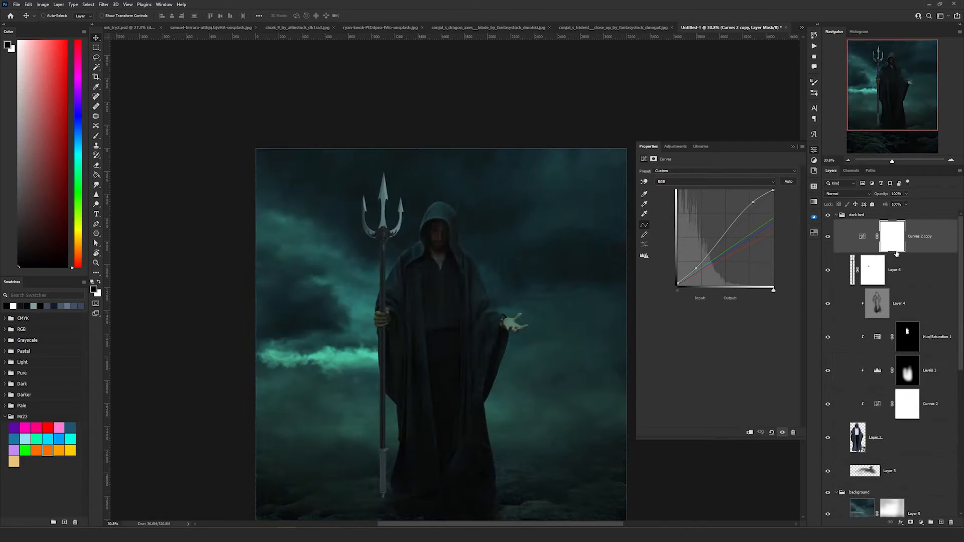
pyautogui.keyDown('alt'); pyautogui.click(867, 253); pyautogui.keyUp('alt')
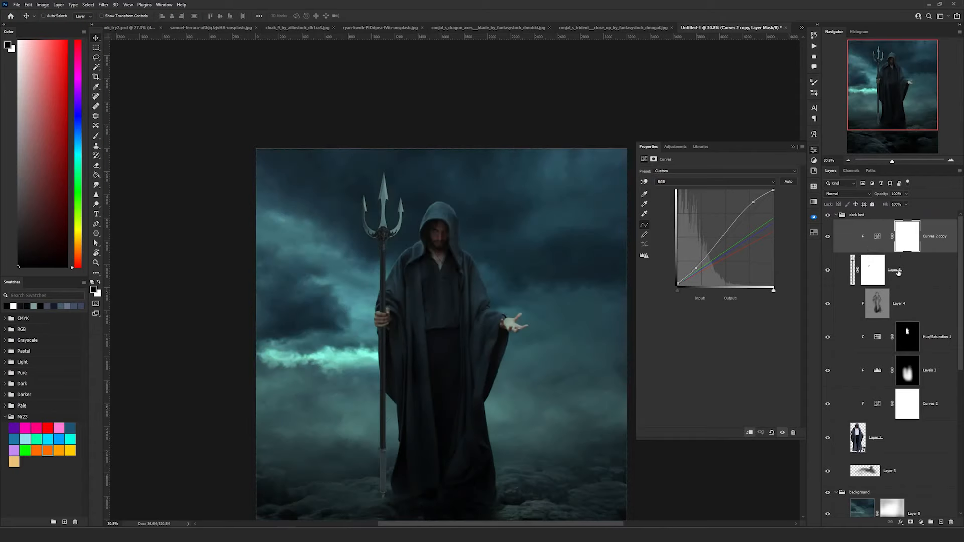
# Rename the merged trident layer to "trident".
pyautogui.doubleClick(896, 271)
pyautogui.write('trident')
pyautogui.press('Return')
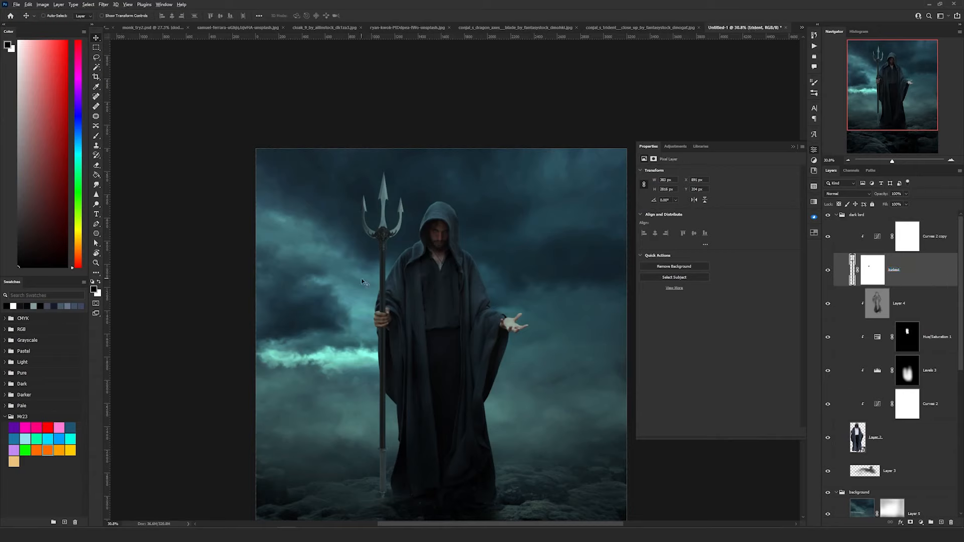
pyautogui.click(921, 303)
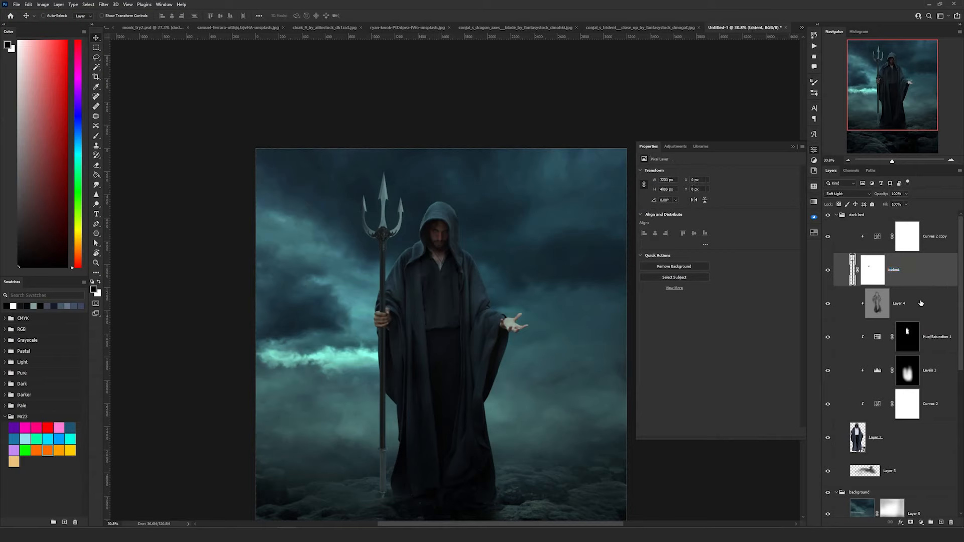
# Create a gray-filled Soft Light layer clipped to the trident layer.
pyautogui.click(918, 271)
pyautogui.click(58, 4)
pyautogui.click(156, 12)
pyautogui.click(439, 179)
pyautogui.click(440, 293)
pyautogui.click(423, 188)
pyautogui.click(545, 157)
# Brush shading along the trident on the gray Soft Light layer and set that layer's opacity to 60%.
pyautogui.press('b')
pyautogui.moveTo(338, 372); pyautogui.dragTo(342, 296)
pyautogui.moveTo(338, 86); pyautogui.dragTo(319, 341)
pyautogui.moveTo(322, 178); pyautogui.dragTo(323, 116)
pyautogui.press('e')
pyautogui.press('b')
pyautogui.scroll(-4, 322, 196)
pyautogui.press('v')
pyautogui.press('6')
# Rename Layer 3, the Multiply layer below the figure, to "shadow".
pyautogui.scroll(7, 372, 425)
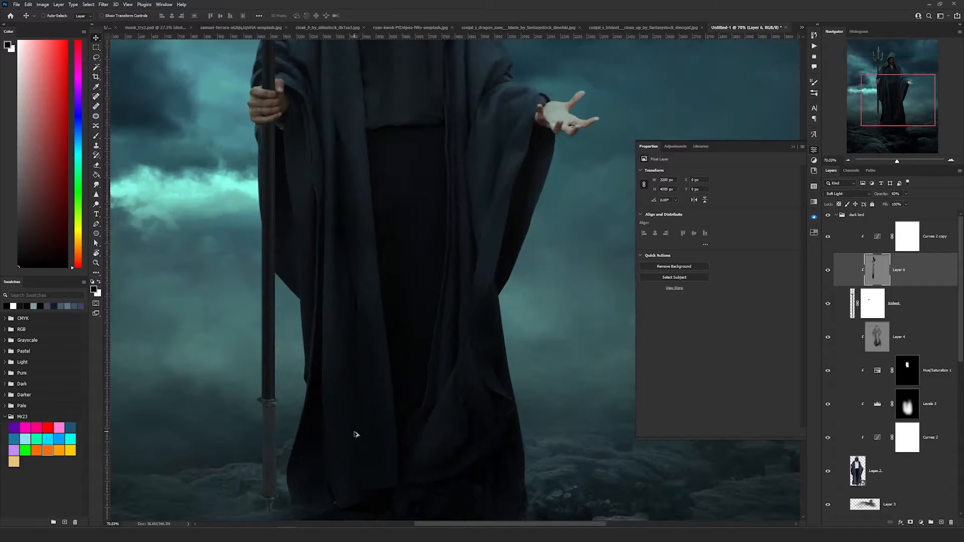
pyautogui.moveTo(336, 420); pyautogui.dragTo(403, 235)
pyautogui.scroll(6, 332, 312)
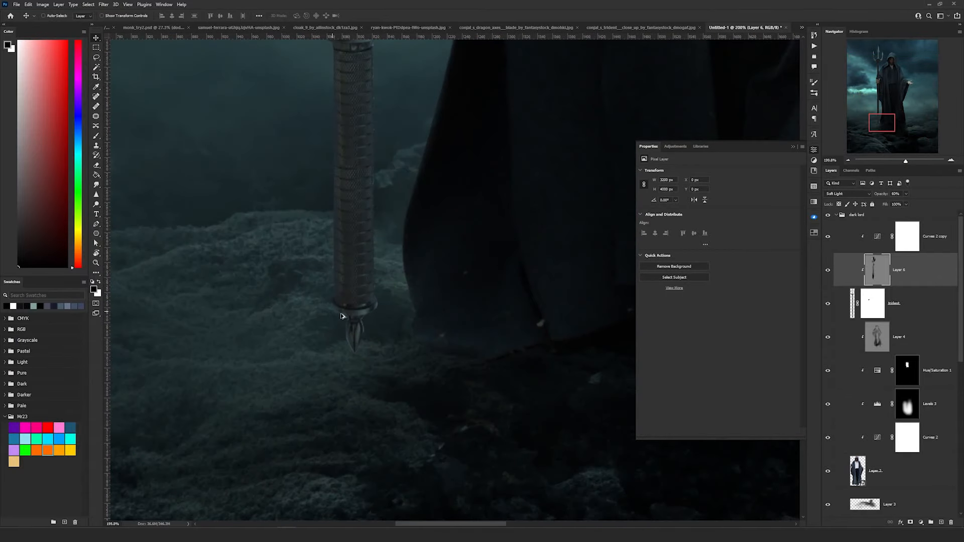
pyautogui.scroll(-2, 386, 325)
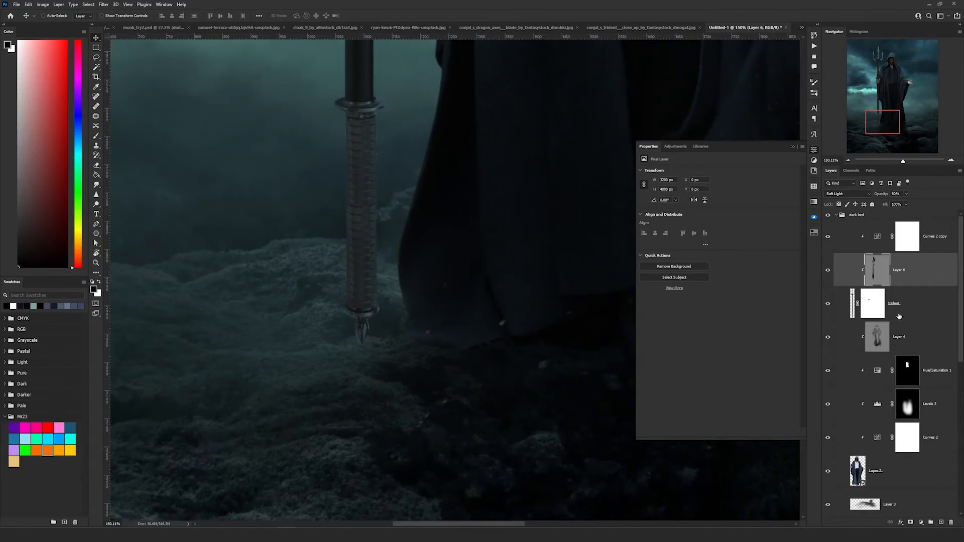
pyautogui.scroll(-2, 908, 468)
pyautogui.doubleClick(890, 457)
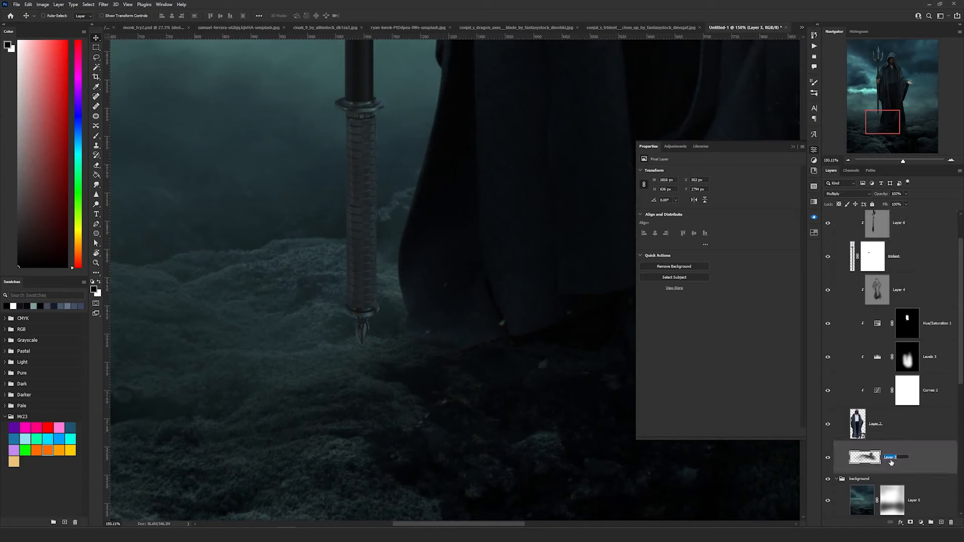
pyautogui.write('shadow')
pyautogui.press('Return')
# Sample a dark ground color and paint a contact shadow under the trident's tip with a smaller brush on the shadow layer.
pyautogui.press('b')
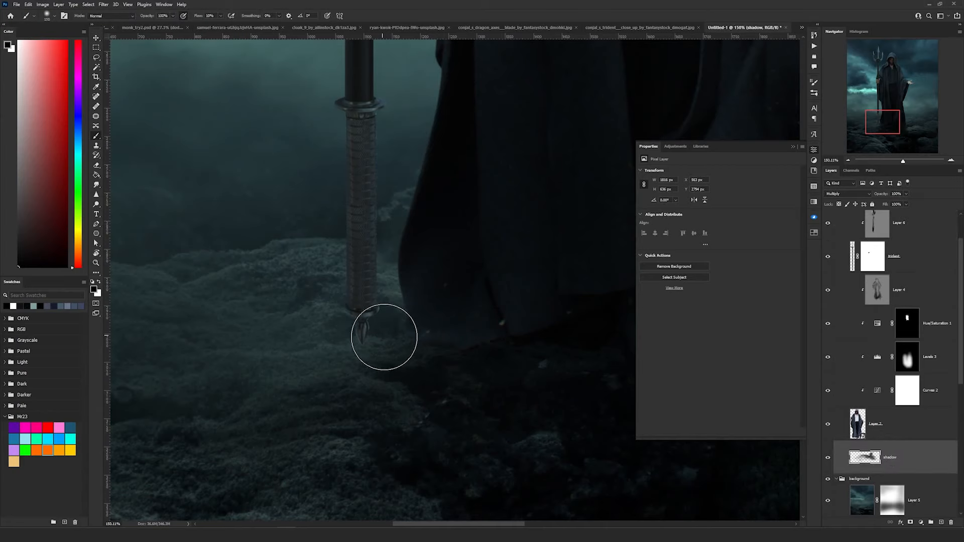
pyautogui.keyDown('alt'); pyautogui.click(422, 370); pyautogui.keyUp('alt')
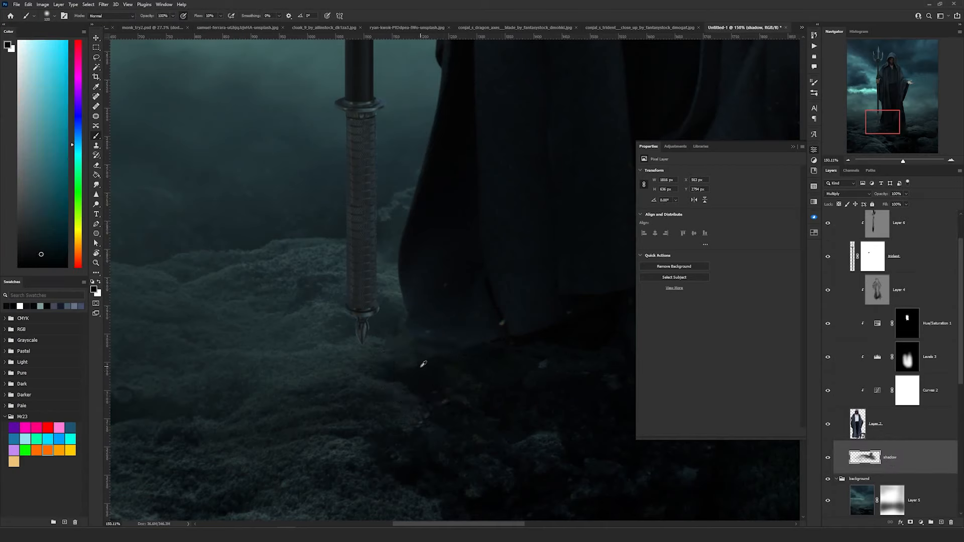
pyautogui.press('[')
pyautogui.press('[')
pyautogui.press('[')
pyautogui.press('[')
pyautogui.press('[')
pyautogui.press('[')
pyautogui.press('[')
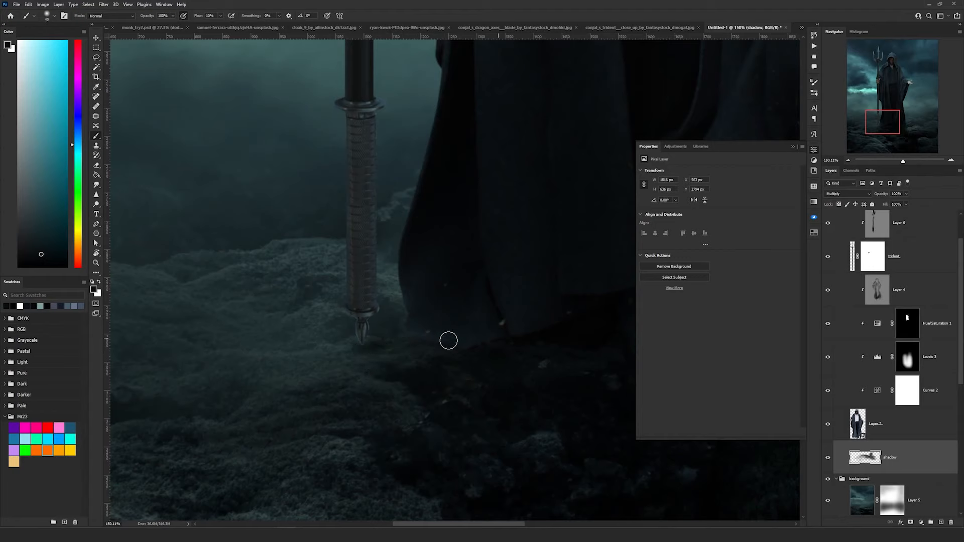
# Add a darkening Levels adjustment clipped above the trident's Soft Light layer and invert its mask to black.
pyautogui.scroll(-5, 482, 339)
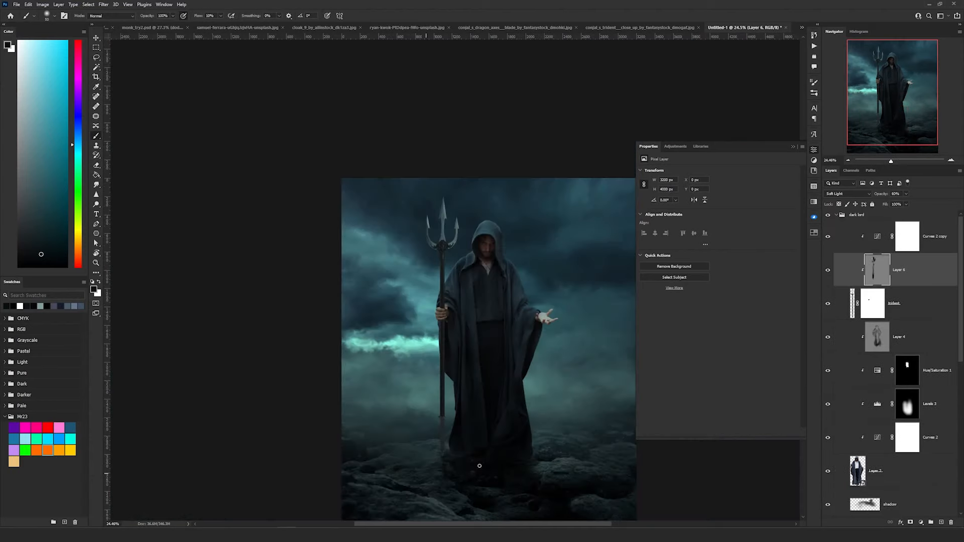
pyautogui.scroll(1, 469, 459)
pyautogui.scroll(5, 424, 455)
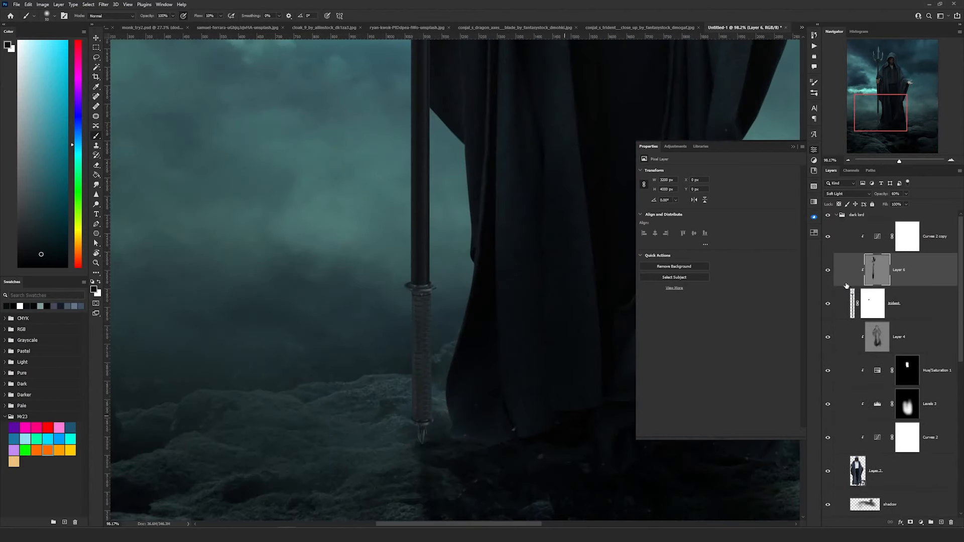
pyautogui.click(922, 524)
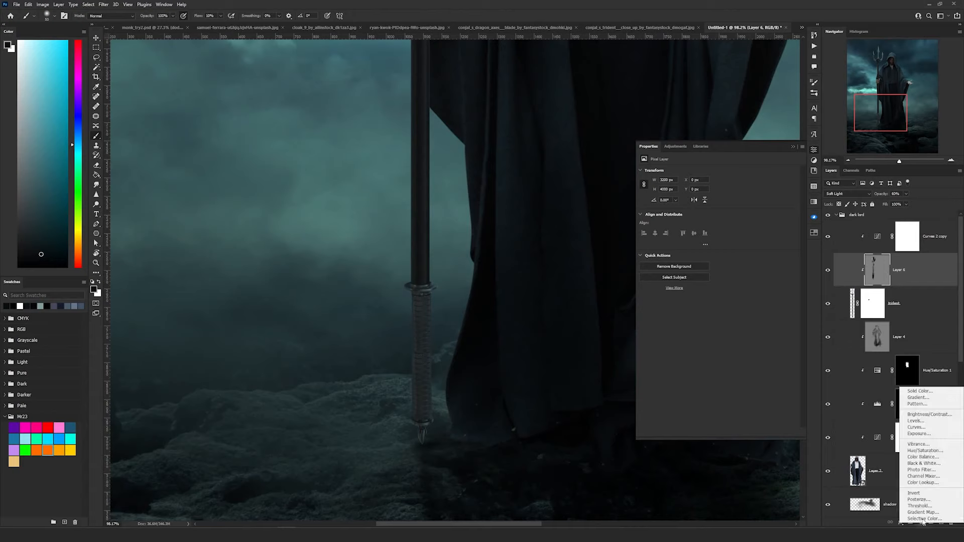
pyautogui.click(928, 425)
pyautogui.moveTo(771, 247); pyautogui.dragTo(718, 249)
pyautogui.click(911, 280)
pyautogui.hotkey('ctrl', 'i')
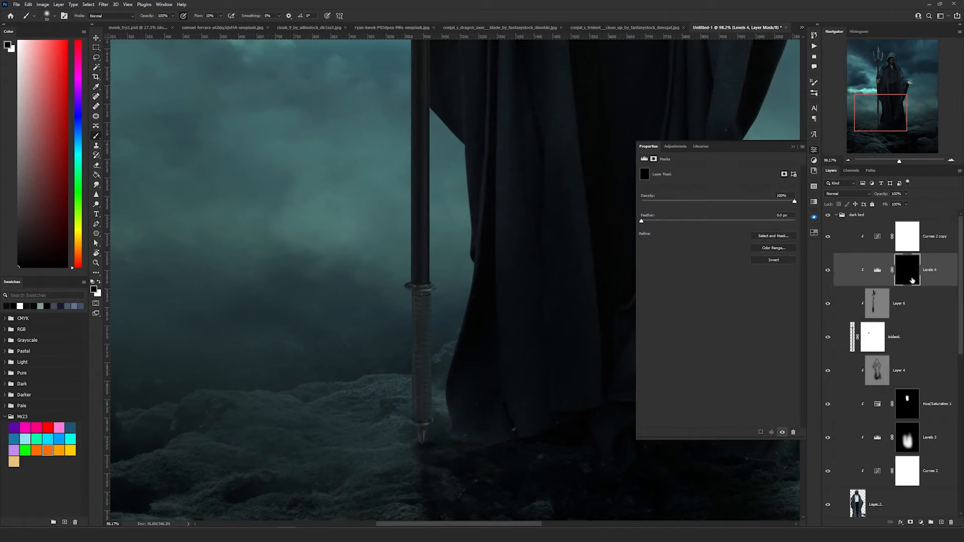
# Paint white with an enlarged brush on the Levels mask over the grip to darken the trident's lower end.
pyautogui.press('x')
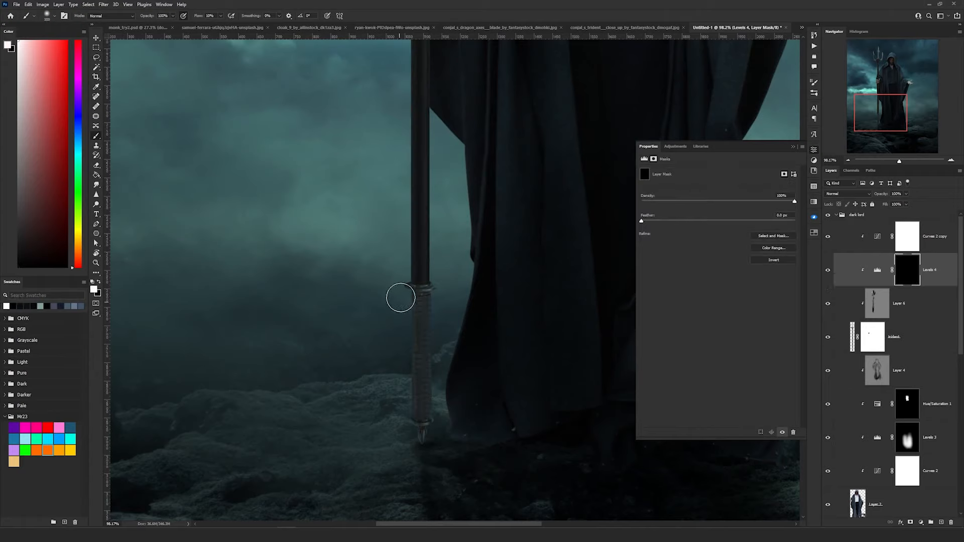
pyautogui.press(']')
pyautogui.press(']')
pyautogui.press(']')
pyautogui.press(']')
pyautogui.press(']')
pyautogui.moveTo(430, 401)
pyautogui.mouseDown()
pyautogui.moveTo(448, 385)
pyautogui.moveTo(444, 458)
pyautogui.moveTo(428, 253)
pyautogui.moveTo(446, 399)
pyautogui.moveTo(405, 281)
pyautogui.mouseUp()
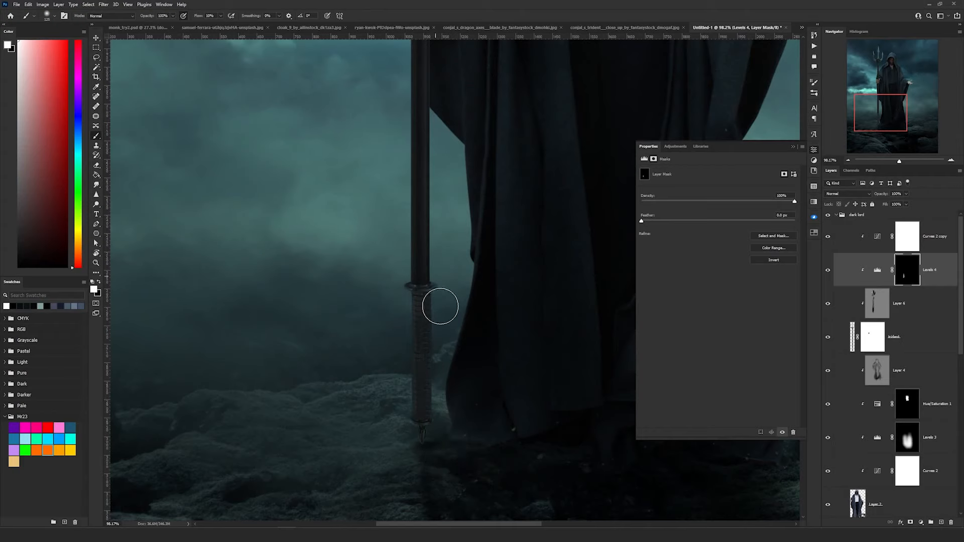
# Add a Solid Color fill of ffdcb7 above Layer 4 for the figure's face.
pyautogui.hotkey('ctrl', '0')
pyautogui.keyDown('ctrl'); pyautogui.keyDown('space'); pyautogui.click(512, 157); pyautogui.keyUp('space'); pyautogui.keyUp('ctrl')
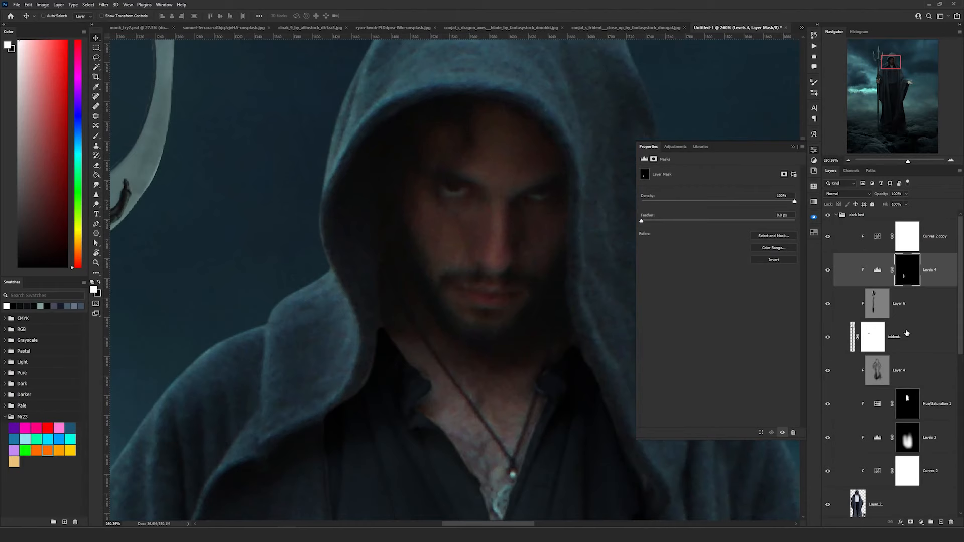
pyautogui.click(899, 370)
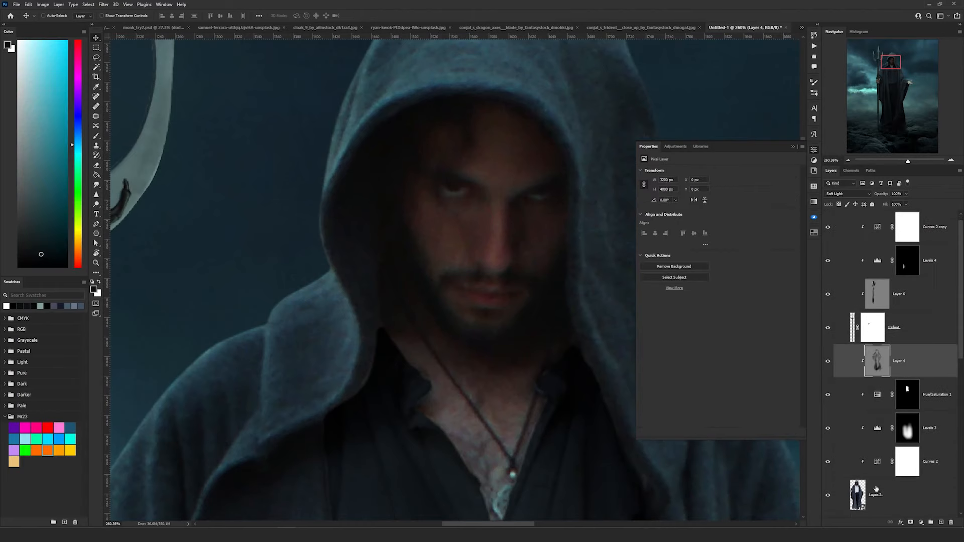
pyautogui.click(922, 523)
pyautogui.click(919, 390)
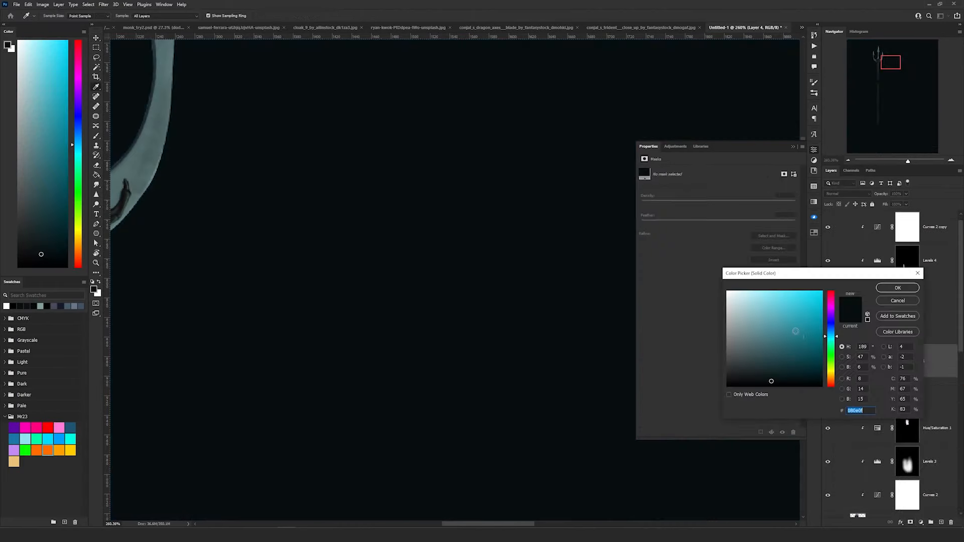
pyautogui.write('ffdcb7')
pyautogui.click(895, 288)
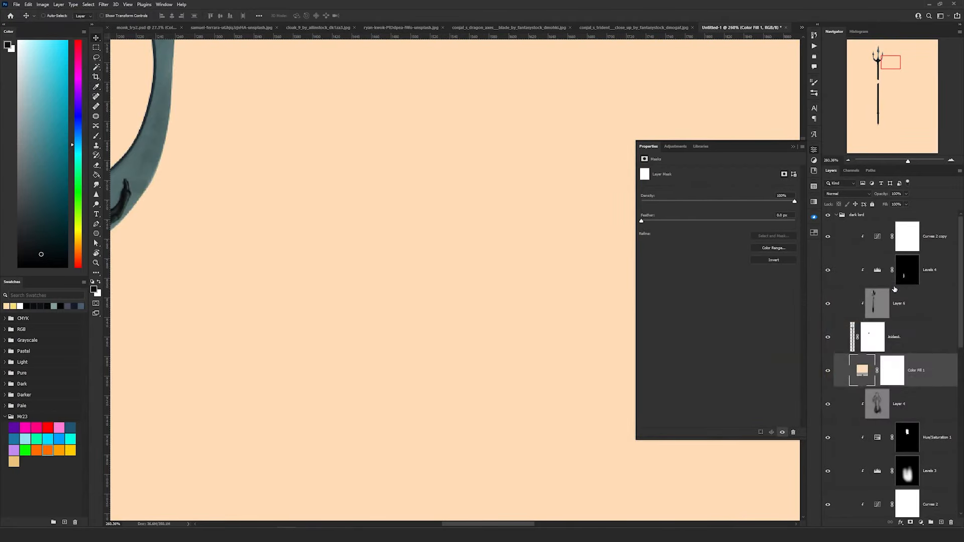
# Invert the color fill's mask to black and set its blend mode to Color Dodge.
pyautogui.click(898, 372)
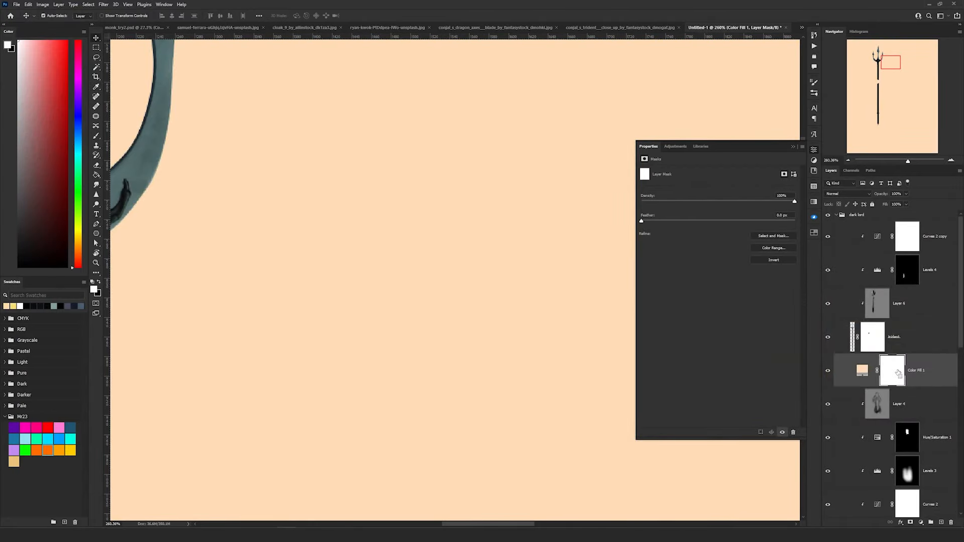
pyautogui.hotkey('ctrl', 'i')
pyautogui.click(848, 194)
pyautogui.click(843, 266)
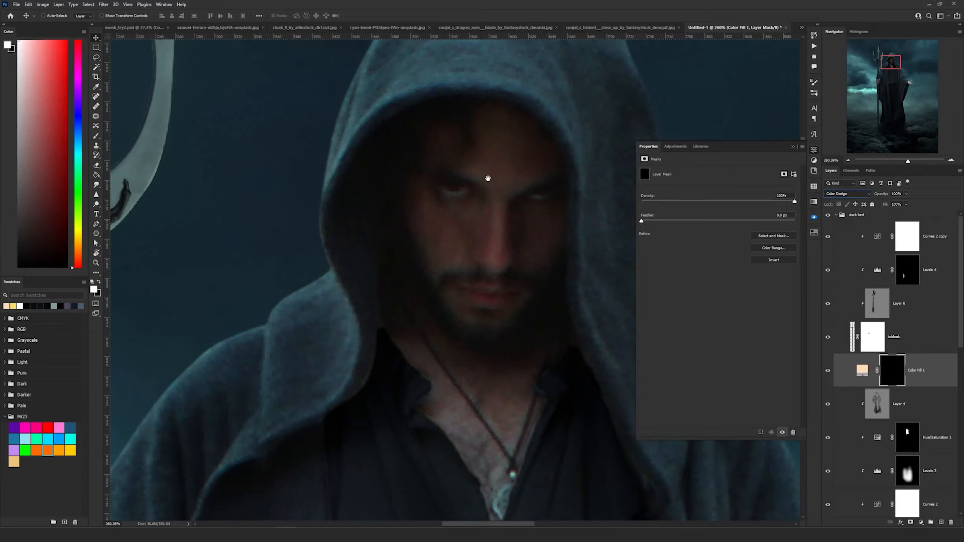
# Reveal a glow in both eyes by painting the Color Fill 1 mask with a smaller soft white brush.
pyautogui.moveTo(487, 178); pyautogui.dragTo(406, 221)
pyautogui.press('b')
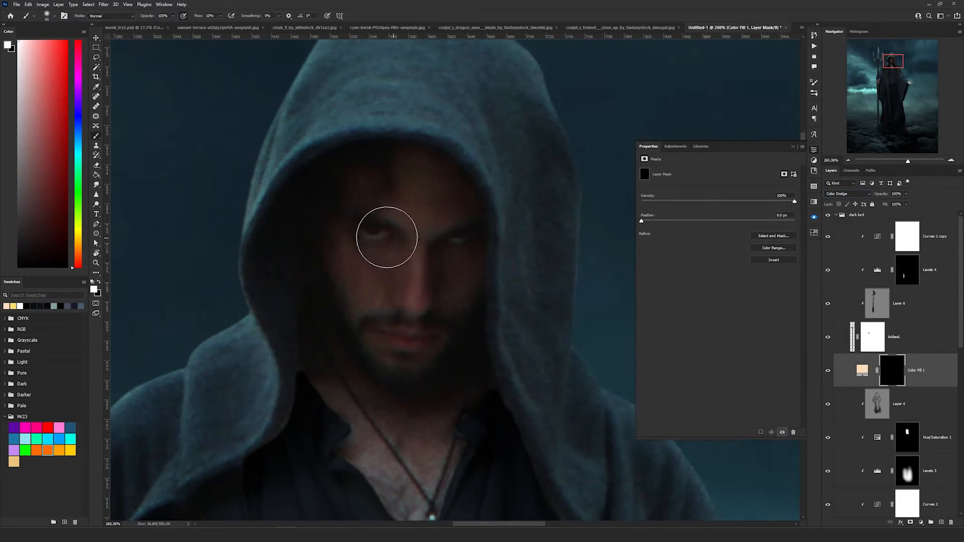
pyautogui.press('[')
pyautogui.press('[')
pyautogui.press('[')
pyautogui.press('[')
pyautogui.press('[')
pyautogui.moveTo(370, 225)
pyautogui.mouseDown()
pyautogui.moveTo(357, 221)
pyautogui.moveTo(394, 230)
pyautogui.moveTo(385, 232)
pyautogui.mouseUp()
pyautogui.moveTo(477, 237)
pyautogui.mouseDown()
pyautogui.moveTo(456, 240)
pyautogui.moveTo(476, 235)
pyautogui.moveTo(366, 226)
pyautogui.mouseUp()
pyautogui.scroll(-5, 366, 226)
pyautogui.scroll(4, 451, 259)
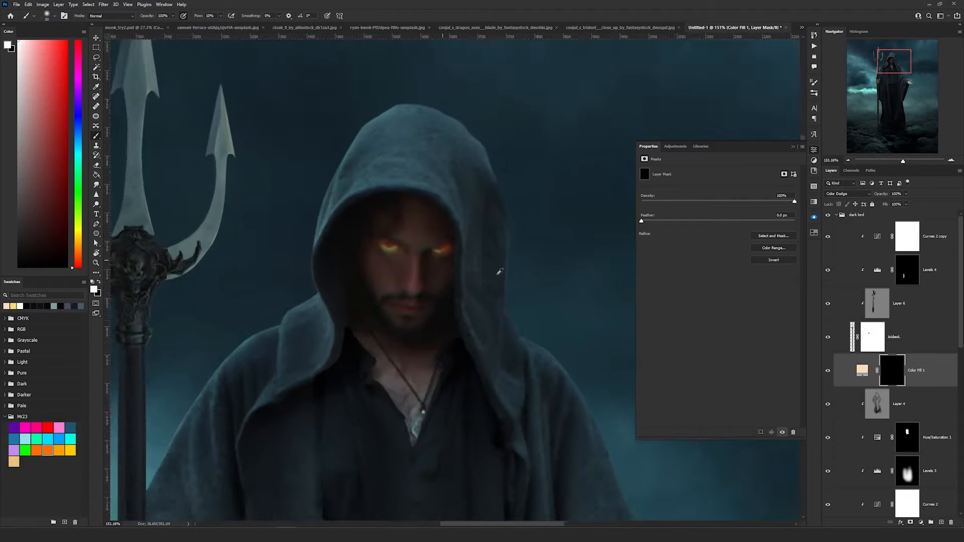
pyautogui.scroll(1, 452, 258)
# Add a pure red solid color fill layer above Color Fill 1 and set its blend mode to Linear Dodge (Add).
pyautogui.press('v')
pyautogui.click(921, 523)
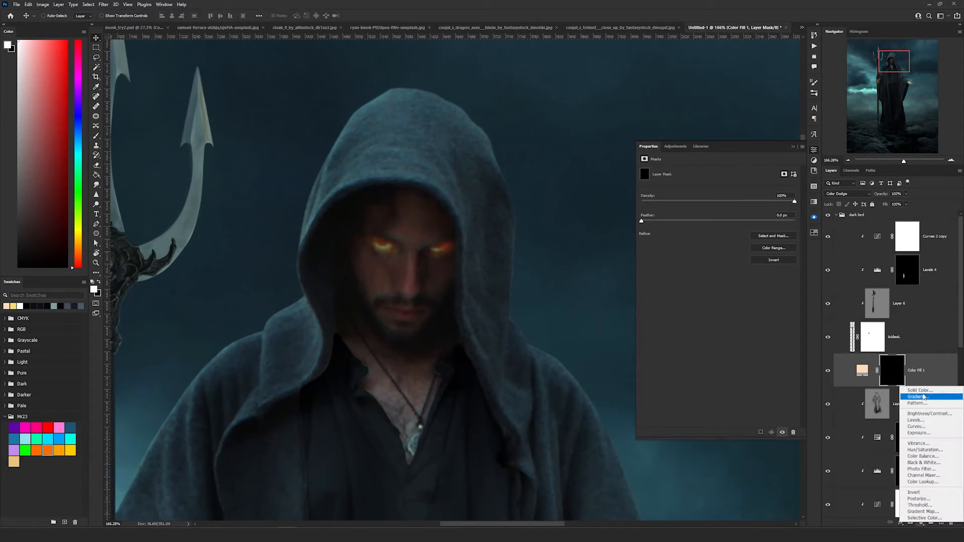
pyautogui.click(919, 393)
pyautogui.moveTo(826, 325); pyautogui.dragTo(825, 291)
pyautogui.click(880, 286)
pyautogui.click(846, 194)
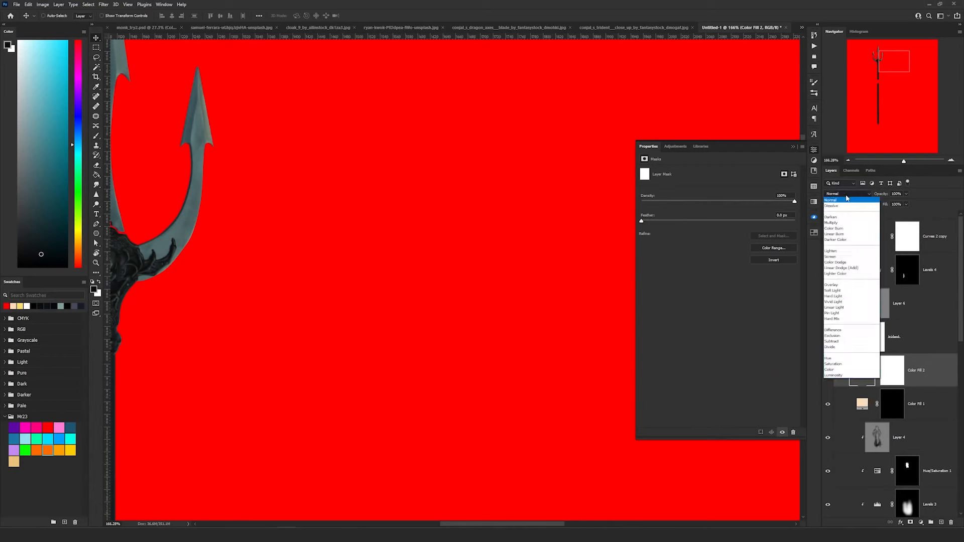
pyautogui.click(853, 270)
# Invert the red fill layer's mask and split its Underlying Layer Blend If shadow slider to keep dark areas out of the glow.
pyautogui.click(893, 382)
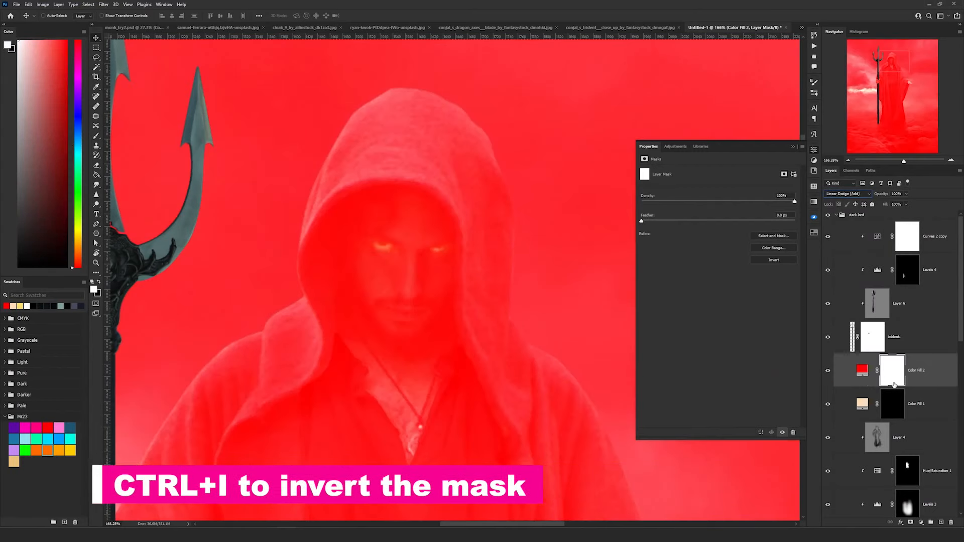
pyautogui.hotkey('ctrl', 'i')
pyautogui.click(929, 376)
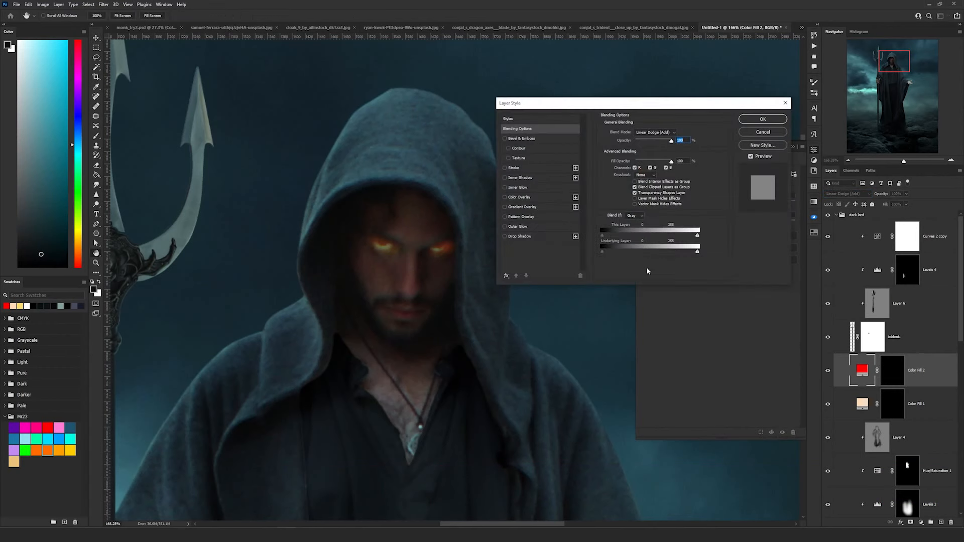
pyautogui.keyDown('alt'); pyautogui.moveTo(605, 254); pyautogui.dragTo(636, 256); pyautogui.keyUp('alt')
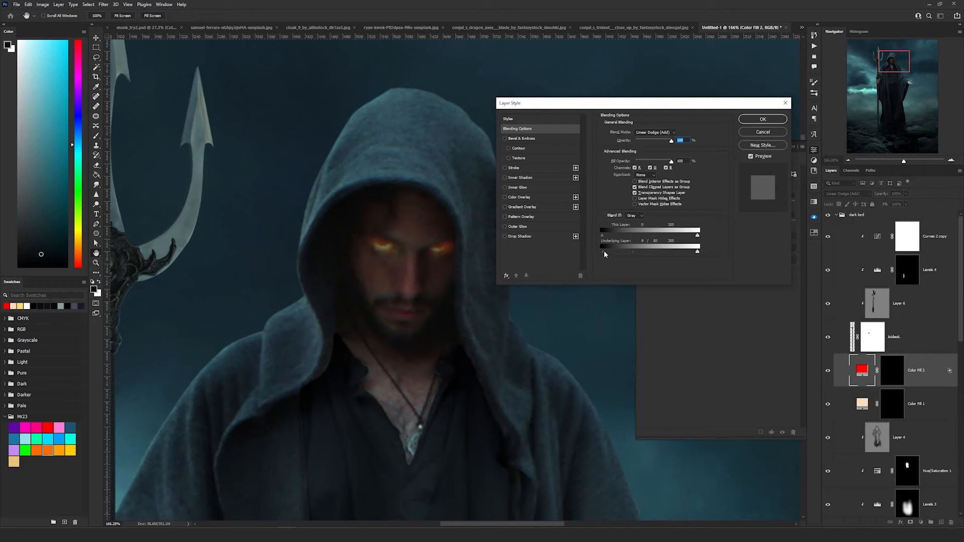
pyautogui.click(768, 122)
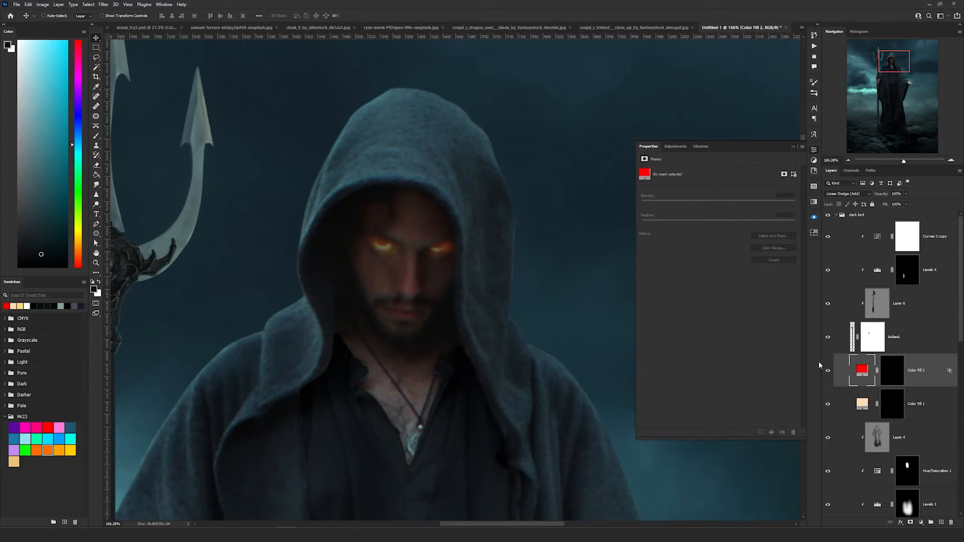
# Paint white on the red fill layer's mask over both eyes and the surrounding face, enlarging the brush for a wider glow.
pyautogui.click(893, 372)
pyautogui.press('b')
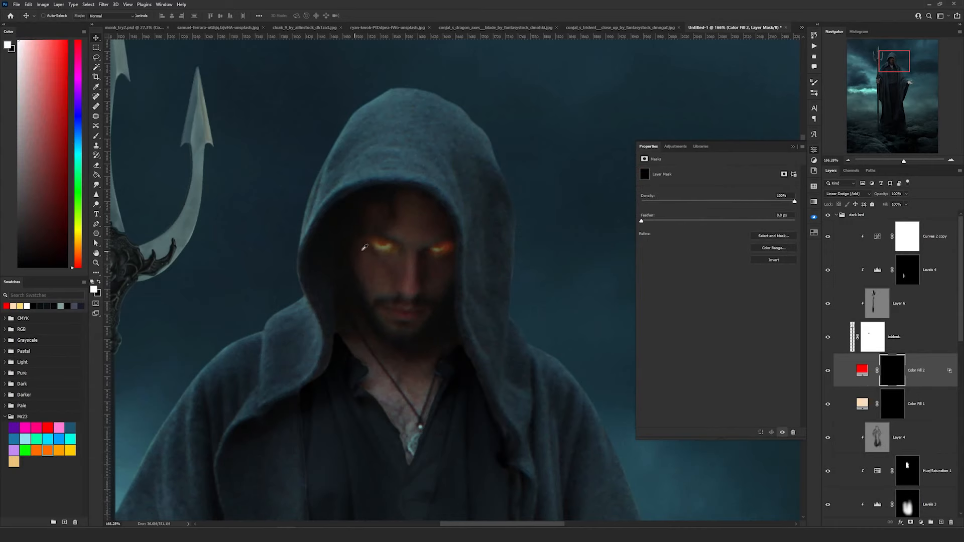
pyautogui.scroll(5, 369, 244)
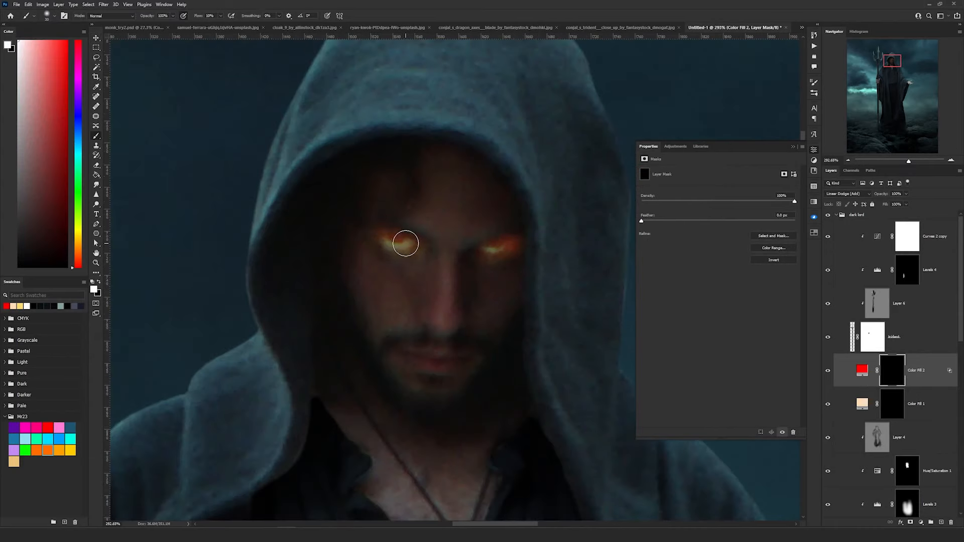
pyautogui.moveTo(400, 243)
pyautogui.mouseDown()
pyautogui.moveTo(361, 225)
pyautogui.moveTo(421, 246)
pyautogui.mouseUp()
pyautogui.moveTo(507, 245)
pyautogui.mouseDown()
pyautogui.moveTo(494, 271)
pyautogui.moveTo(488, 222)
pyautogui.moveTo(392, 196)
pyautogui.moveTo(366, 286)
pyautogui.moveTo(460, 379)
pyautogui.moveTo(389, 381)
pyautogui.moveTo(457, 212)
pyautogui.mouseUp()
pyautogui.press(']')
pyautogui.press(']')
pyautogui.press(']')
pyautogui.scroll(-10, 442, 270)
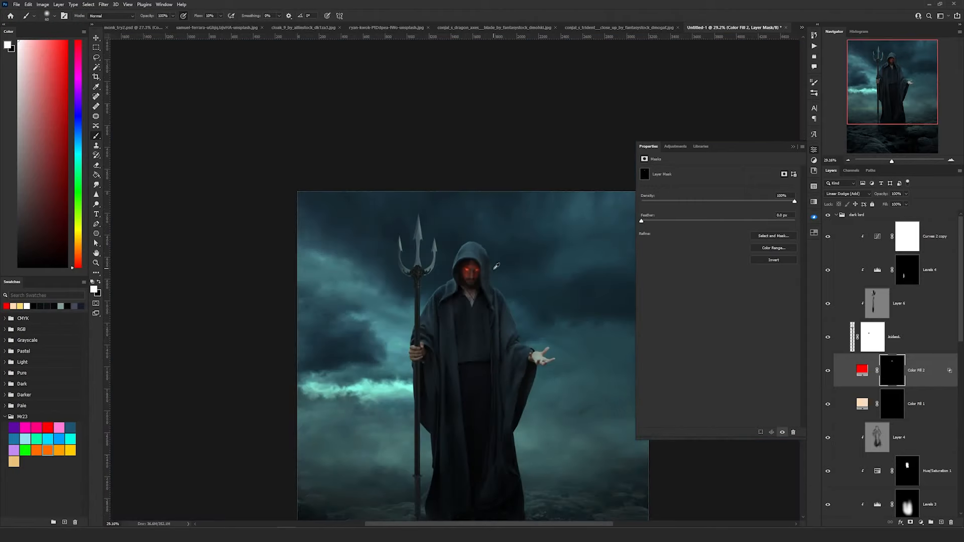
# Examine the red face glow at different magnifications and review the Hue/Saturation 1 adjustment's settings.
pyautogui.scroll(5, 493, 267)
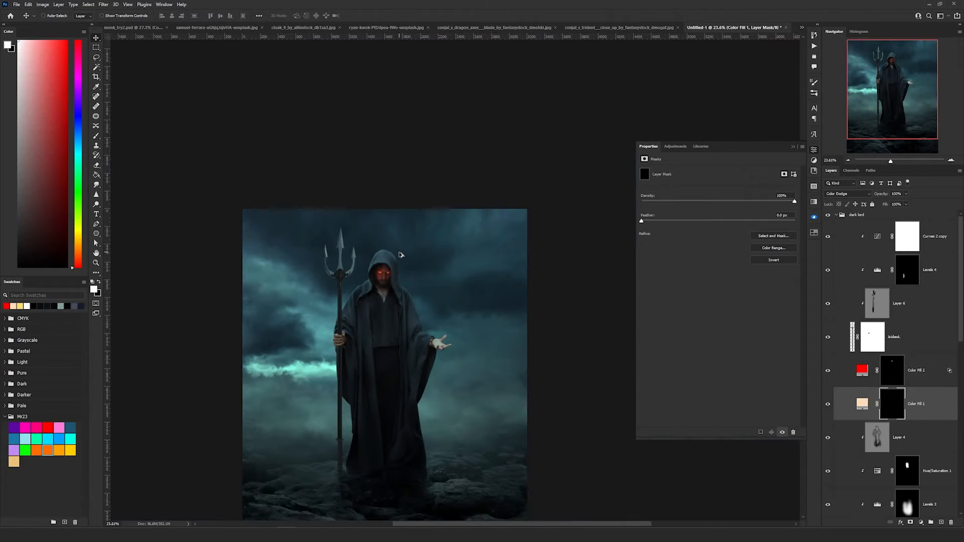
pyautogui.scroll(3, 400, 255)
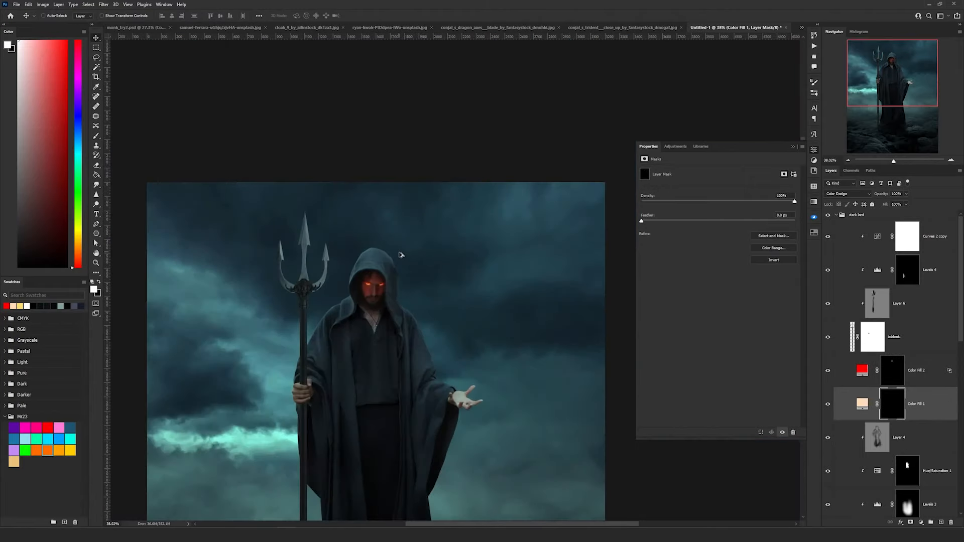
pyautogui.scroll(-3, 400, 255)
pyautogui.scroll(2, 400, 255)
pyautogui.scroll(-1, 401, 255)
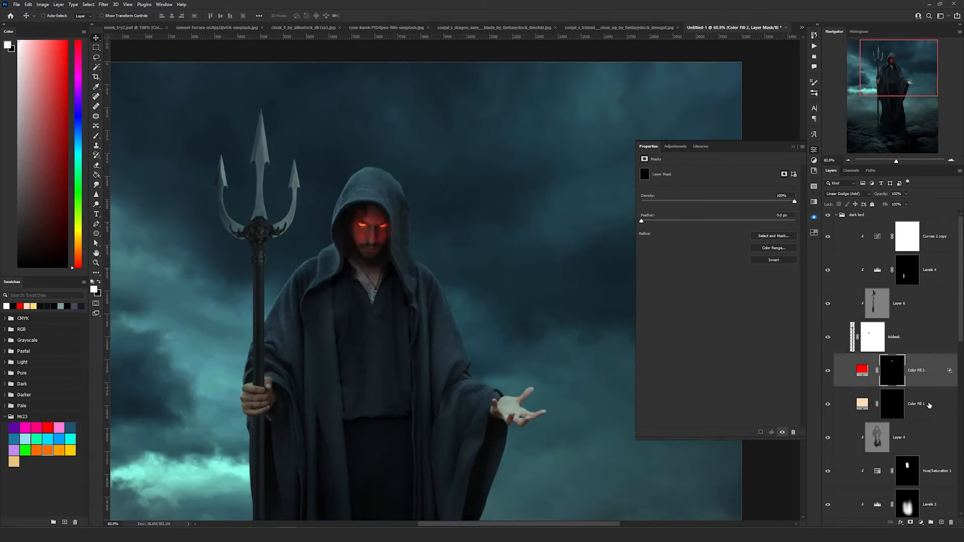
pyautogui.scroll(-3, 929, 406)
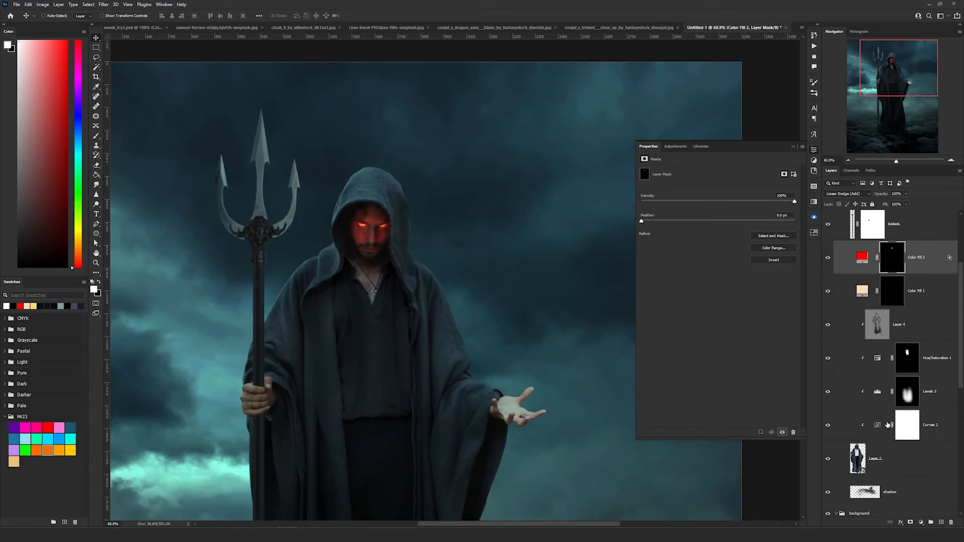
pyautogui.click(877, 358)
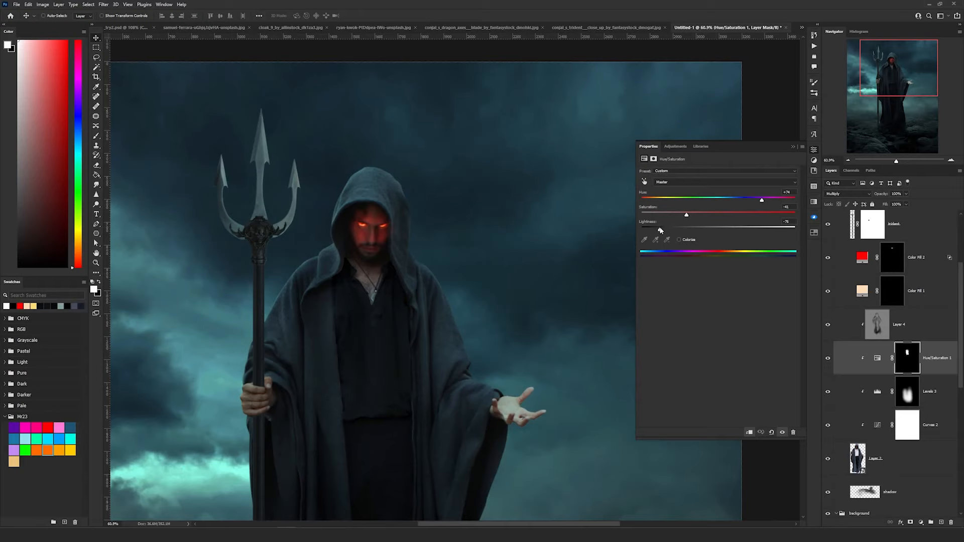
pyautogui.scroll(-5, 482, 254)
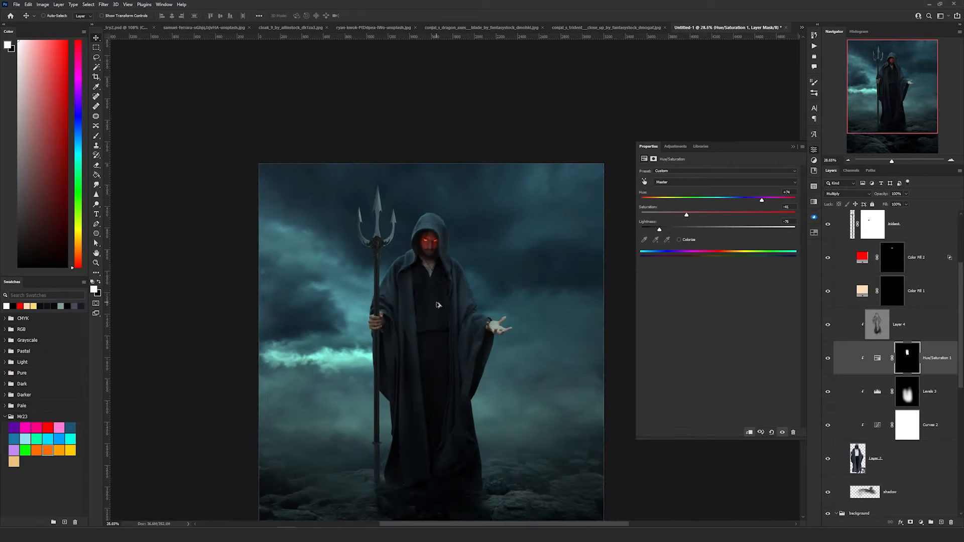
pyautogui.scroll(10, 437, 304)
pyautogui.scroll(5, 874, 305)
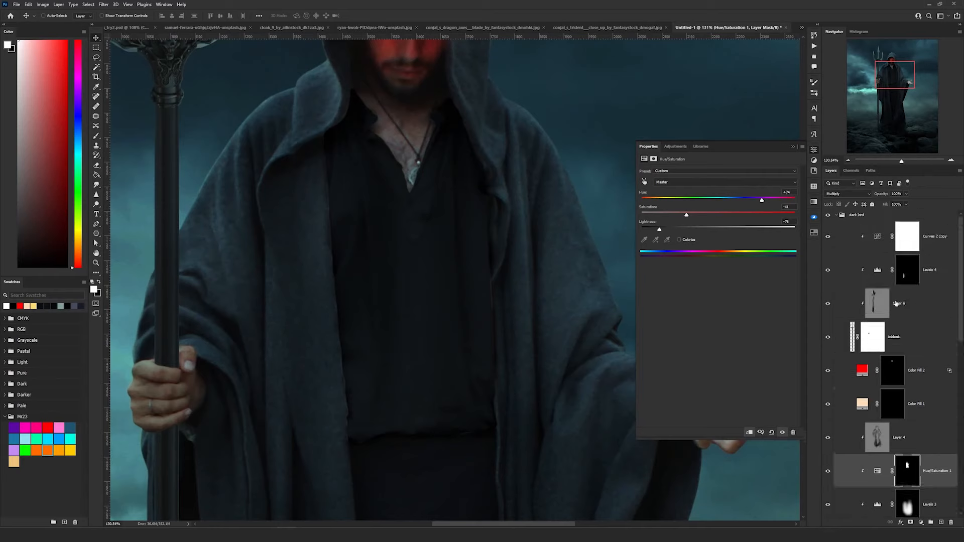
# Collapse the open layer groups and create a new group named magic above the dark lord group.
pyautogui.click(836, 215)
pyautogui.click(835, 224)
pyautogui.click(932, 522)
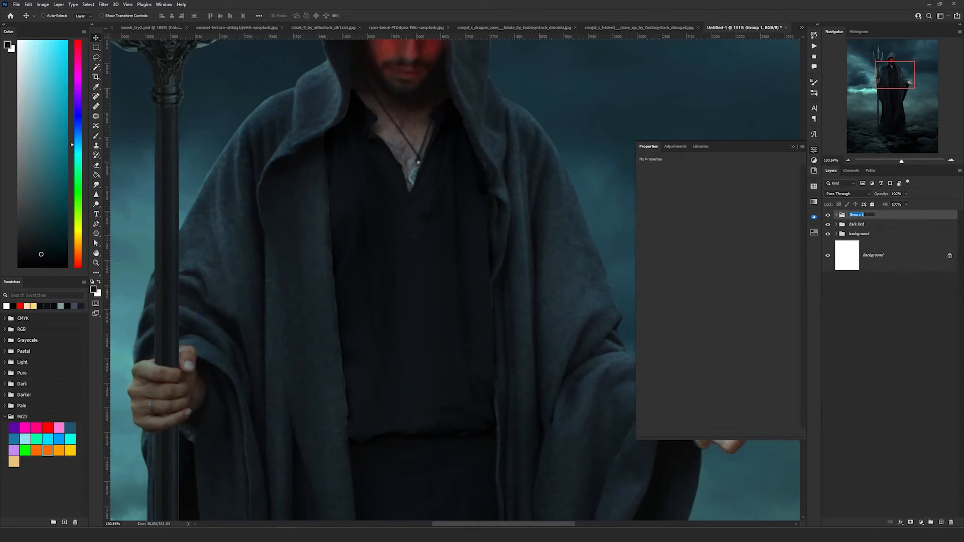
pyautogui.write('magic')
pyautogui.press('Return')
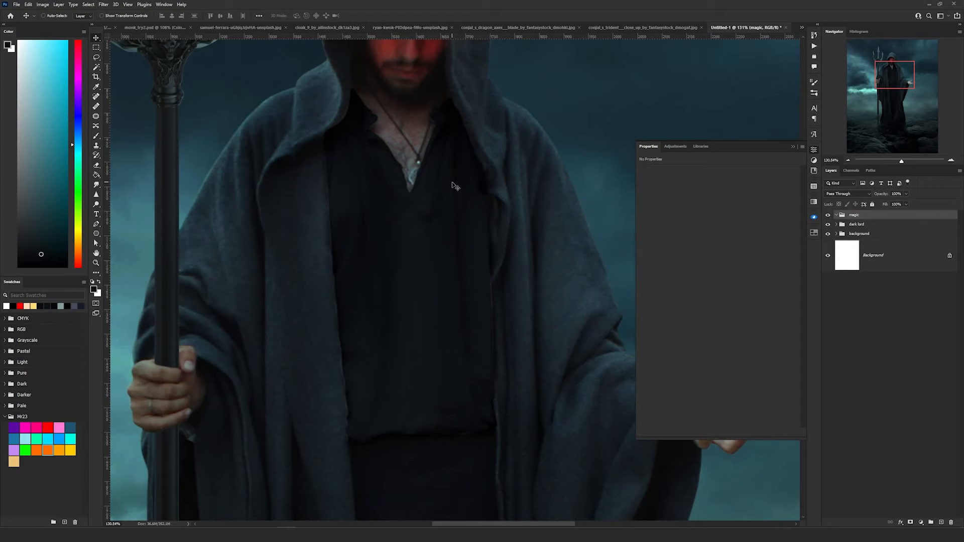
# Set the magic group's blend mode to Screen.
pyautogui.scroll(-1, 454, 187)
pyautogui.scroll(-1, 447, 150)
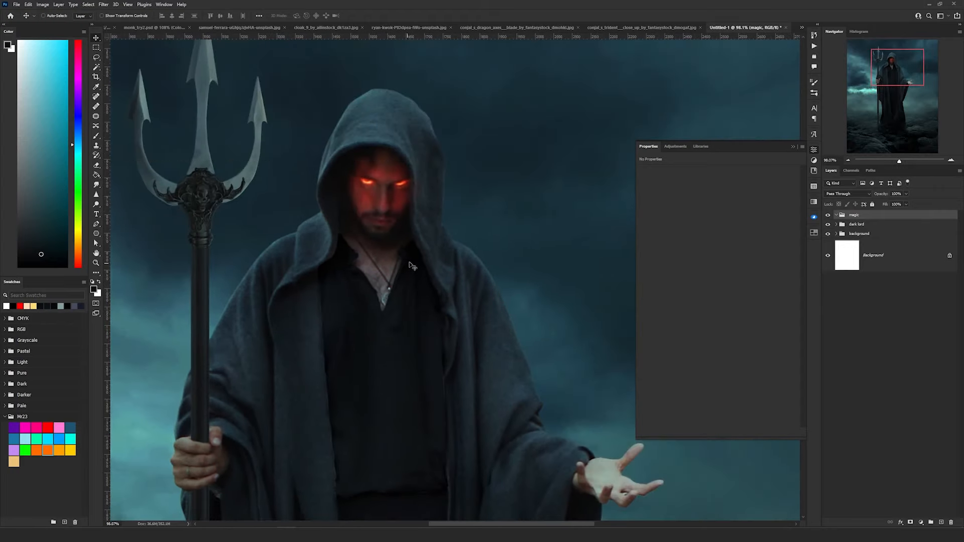
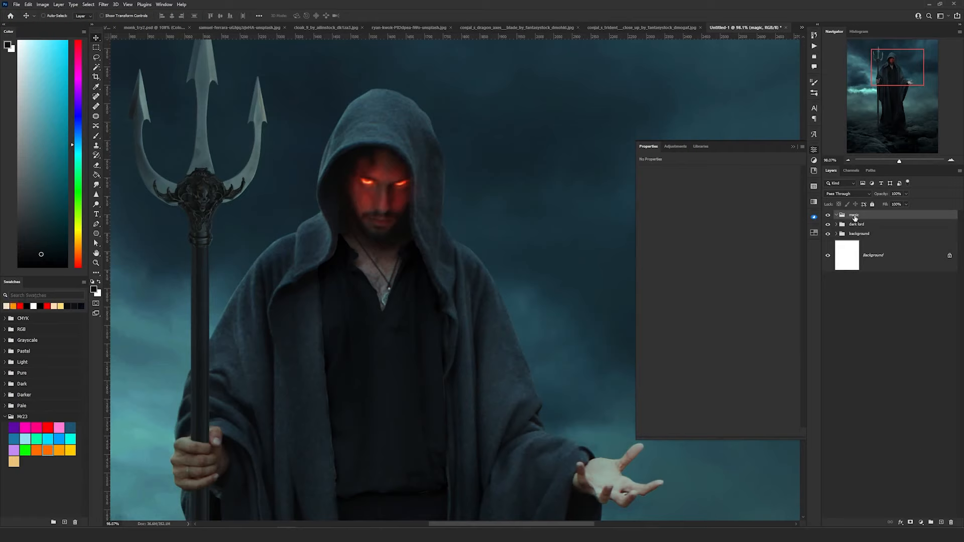
pyautogui.click(845, 196)
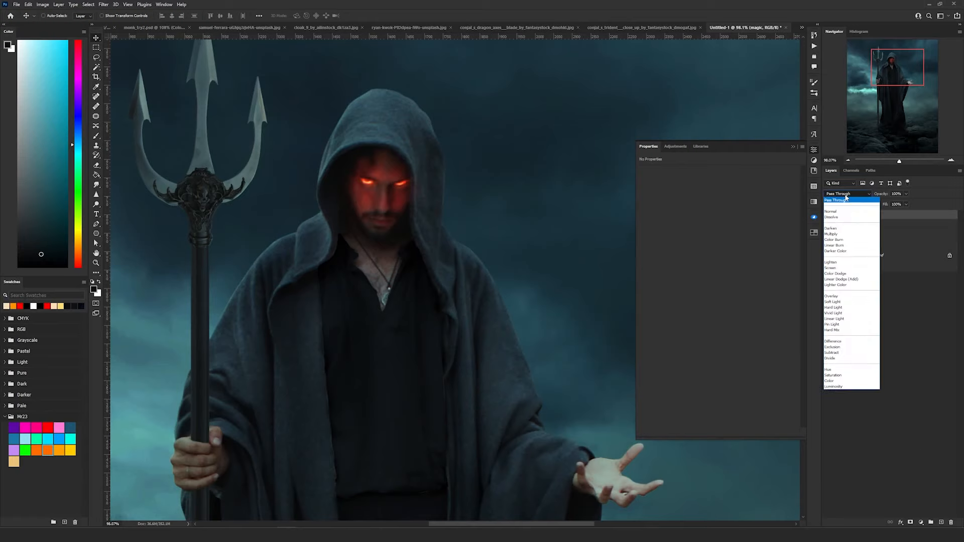
pyautogui.click(848, 268)
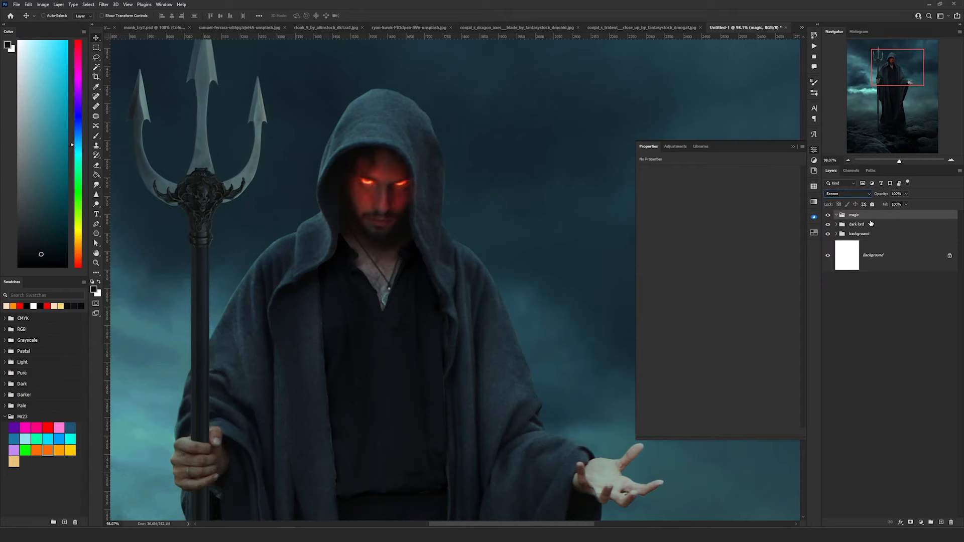
# Fill a new layer in the magic group with the near-black foreground color and add an empty layer named magic above it.
pyautogui.click(941, 522)
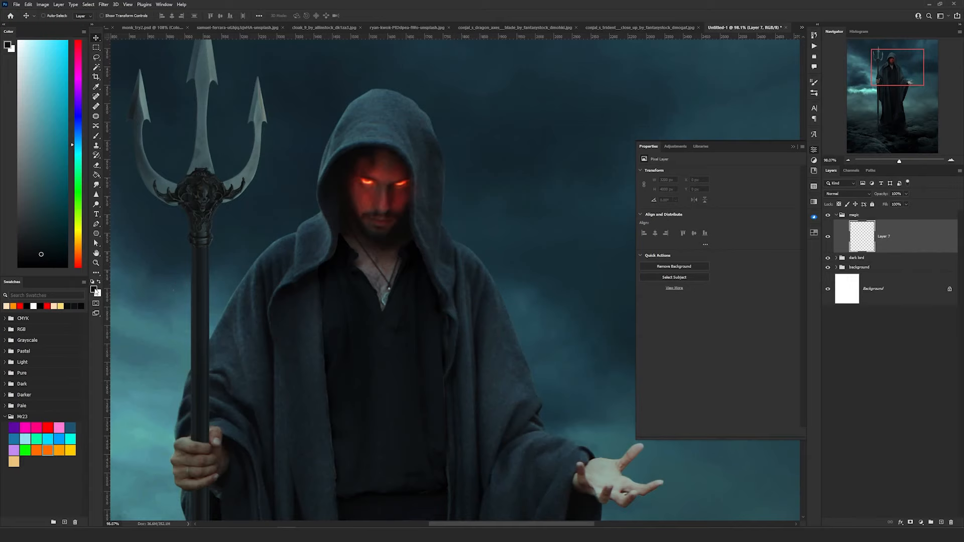
pyautogui.hotkey('alt', 'BackSpace')
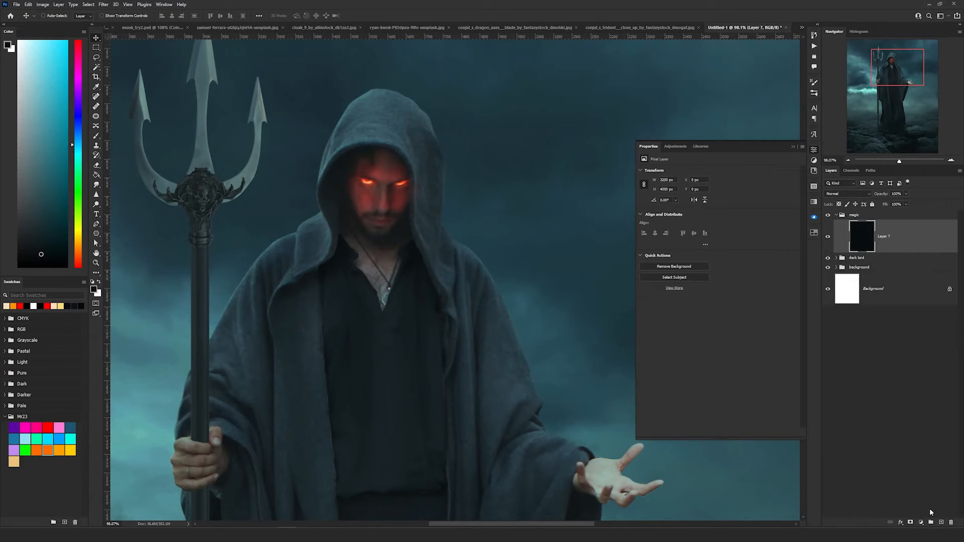
pyautogui.click(941, 523)
pyautogui.doubleClick(883, 237)
pyautogui.write('magic')
pyautogui.press('Return')
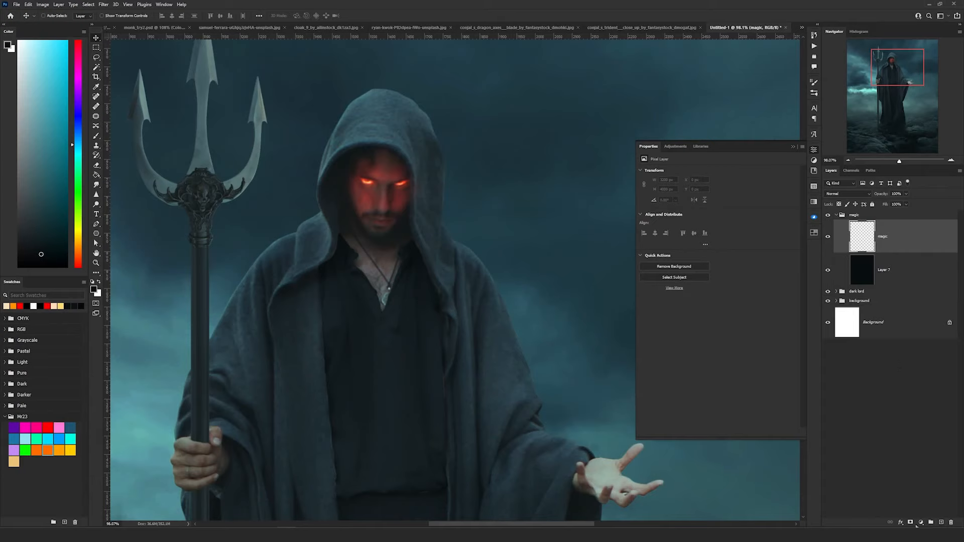
# Add a Gradient Map adjustment above the magic layer and set the gradient's first color stop to black.
pyautogui.click(922, 523)
pyautogui.click(913, 513)
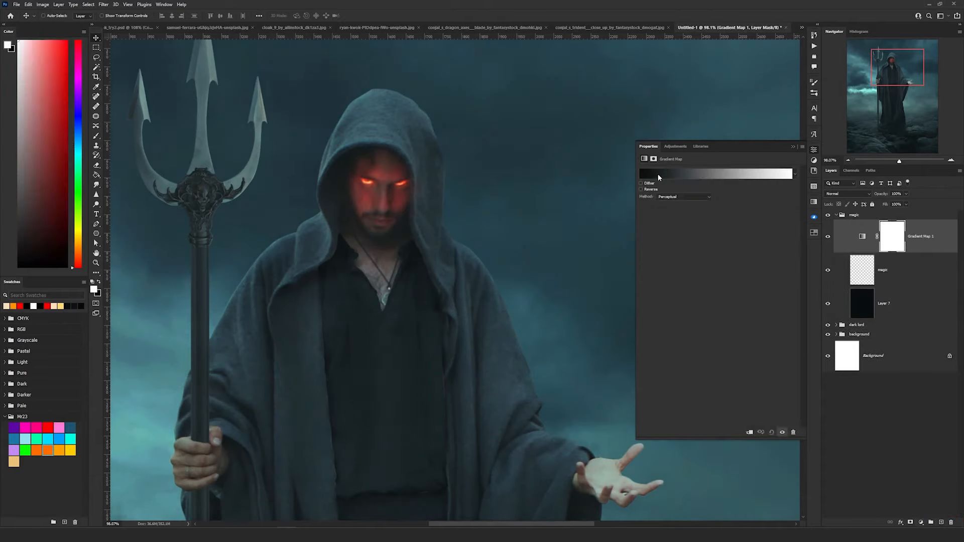
pyautogui.click(672, 173)
pyautogui.doubleClick(633, 403)
pyautogui.moveTo(783, 361); pyautogui.dragTo(849, 399)
pyautogui.click(898, 287)
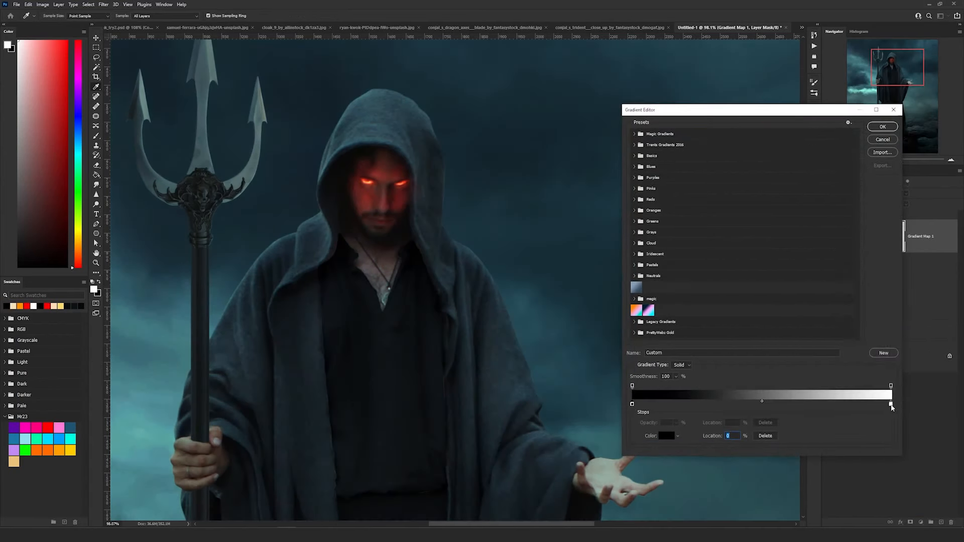
# Add a gradient color stop at 25% and set its color to red-orange ff2a00.
pyautogui.click(692, 404)
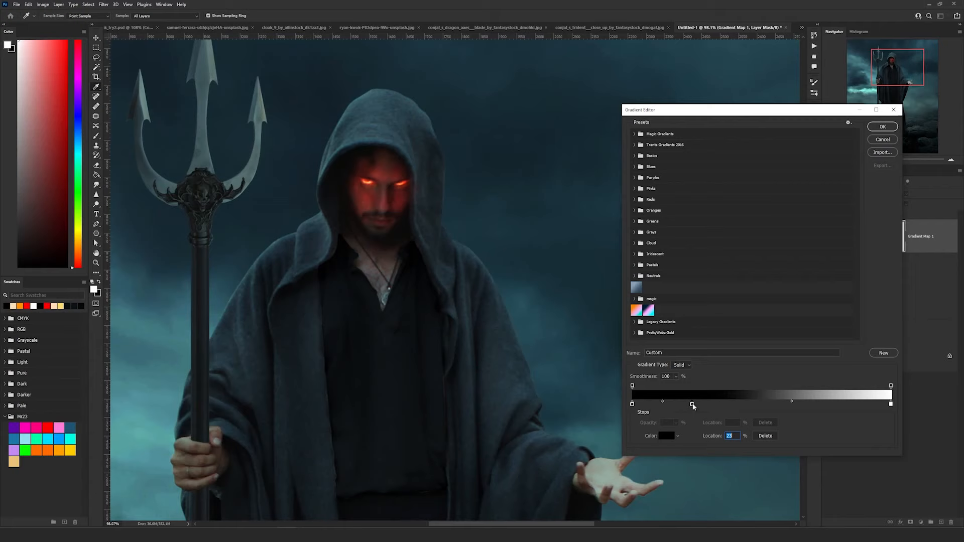
pyautogui.write('25')
pyautogui.doubleClick(697, 404)
pyautogui.click(821, 292)
pyautogui.click(831, 385)
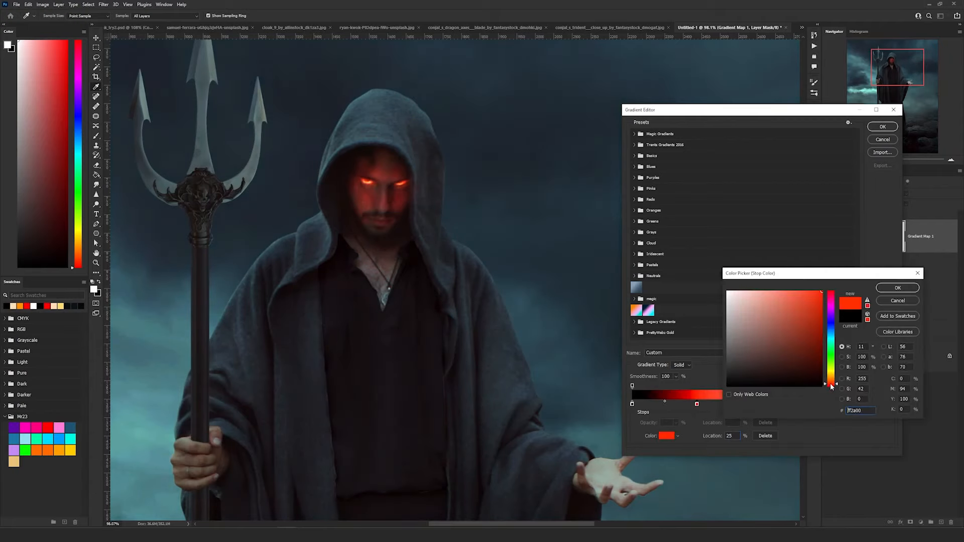
pyautogui.click(897, 288)
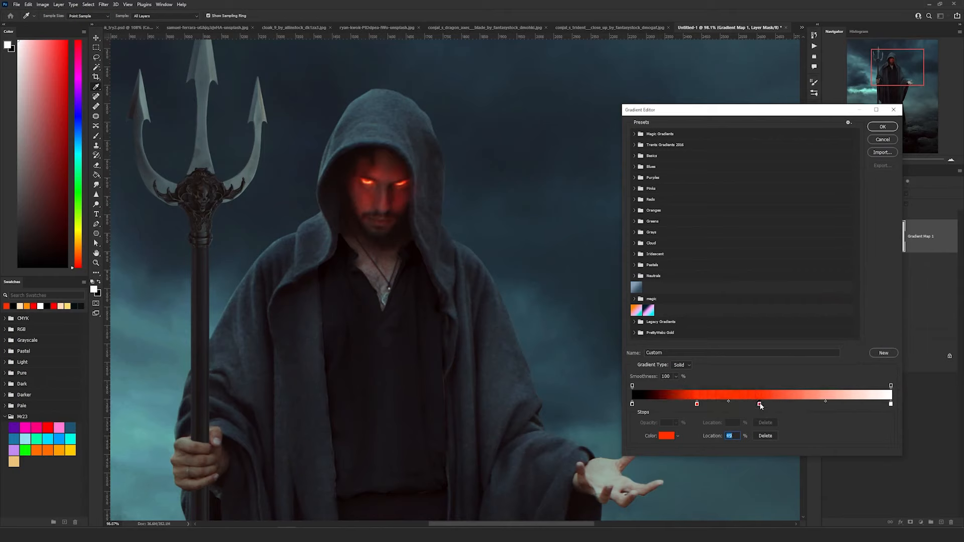
# Color the gradient stop at 50% orange and add a stop at 75% in light orange sampled from the gradient bar.
pyautogui.doubleClick(761, 404)
pyautogui.click(830, 372)
pyautogui.click(897, 287)
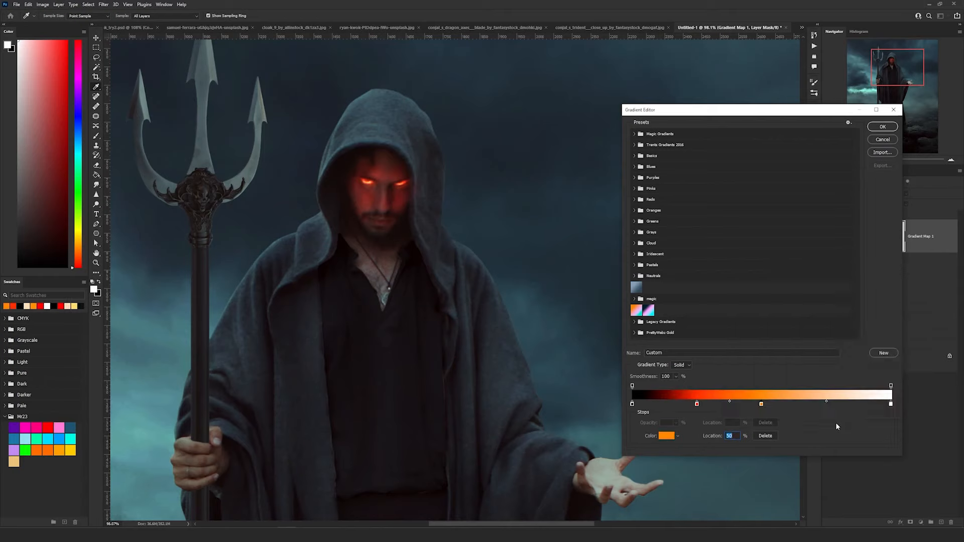
pyautogui.click(827, 405)
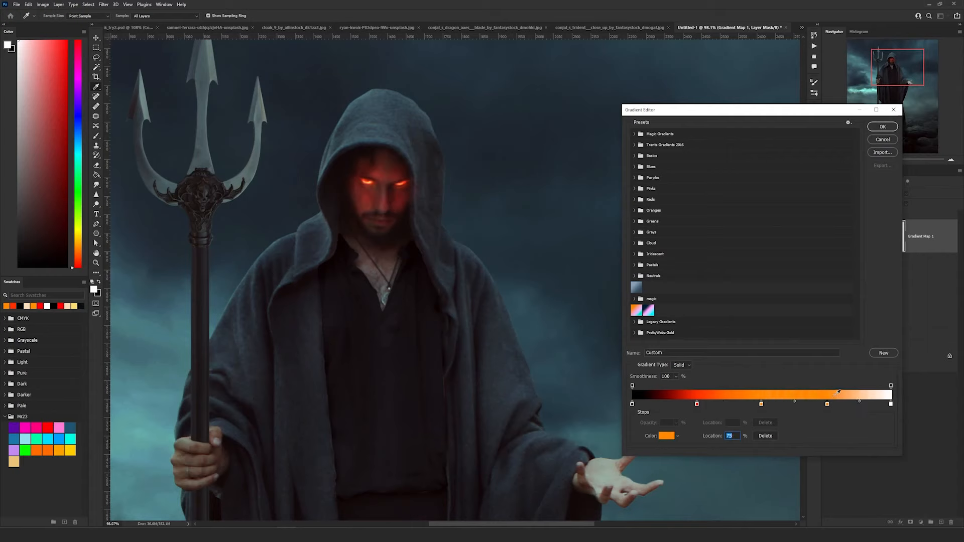
pyautogui.click(848, 393)
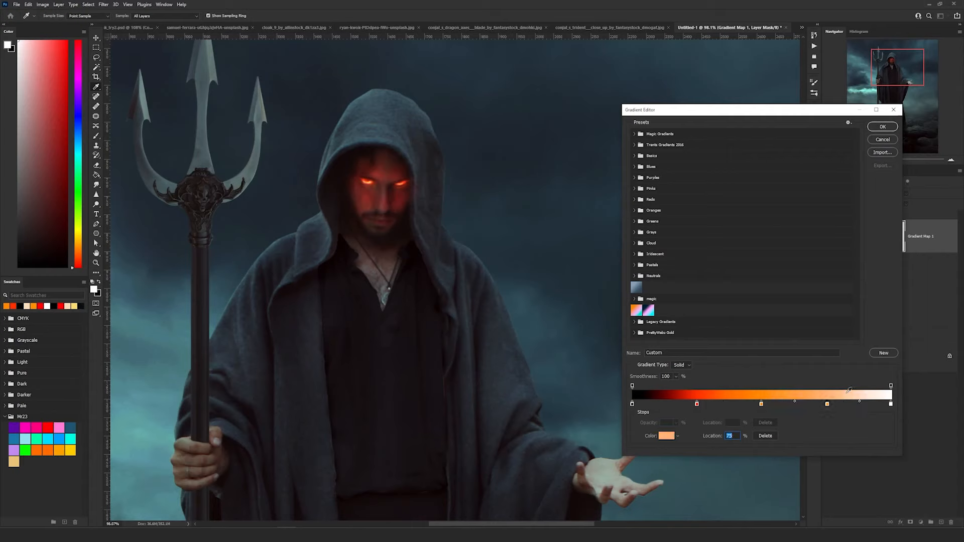
# Accept the edited fiery gradient for the gradient map and make the magic layer active.
pyautogui.click(883, 129)
pyautogui.click(853, 279)
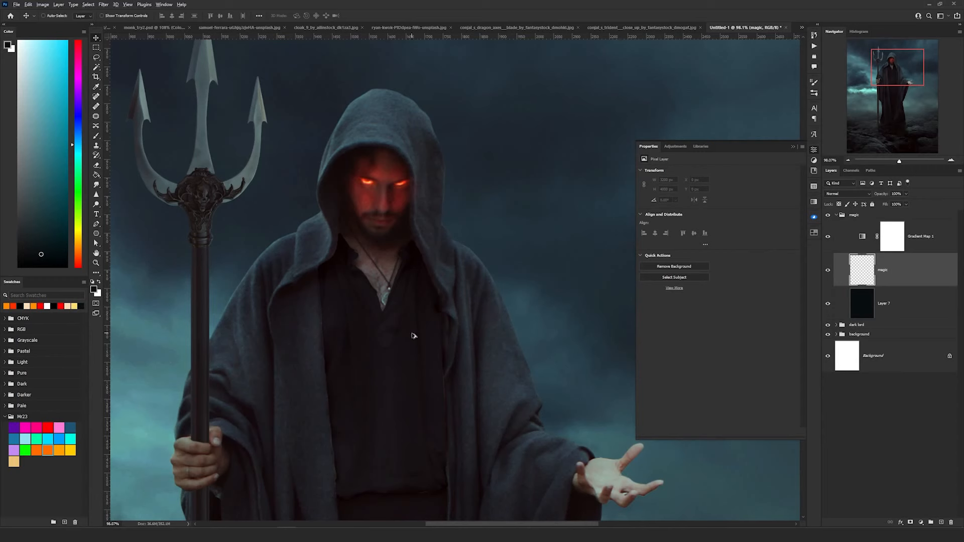
# Brush a white heart outline onto the chest of the dark shirt on the magic layer.
pyautogui.scroll(-3, 413, 338)
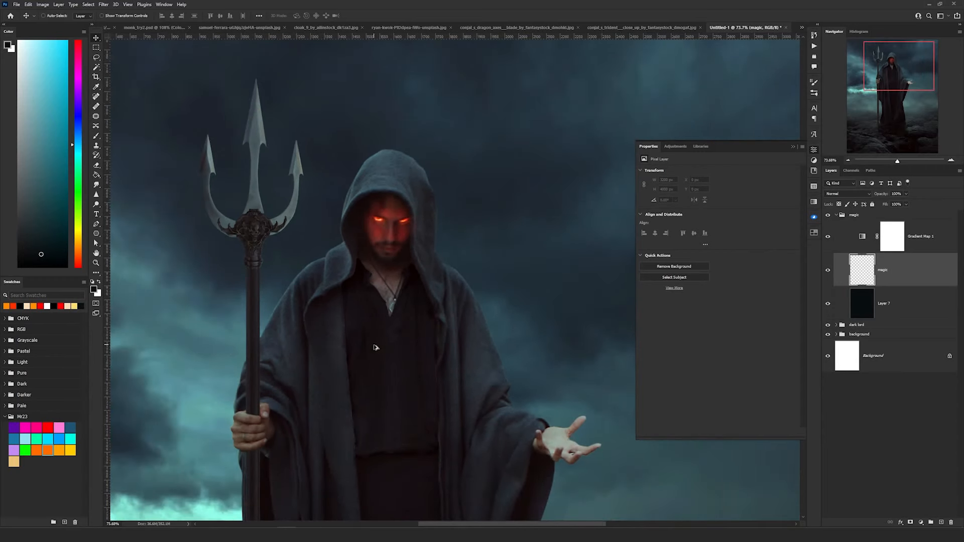
pyautogui.scroll(3, 374, 347)
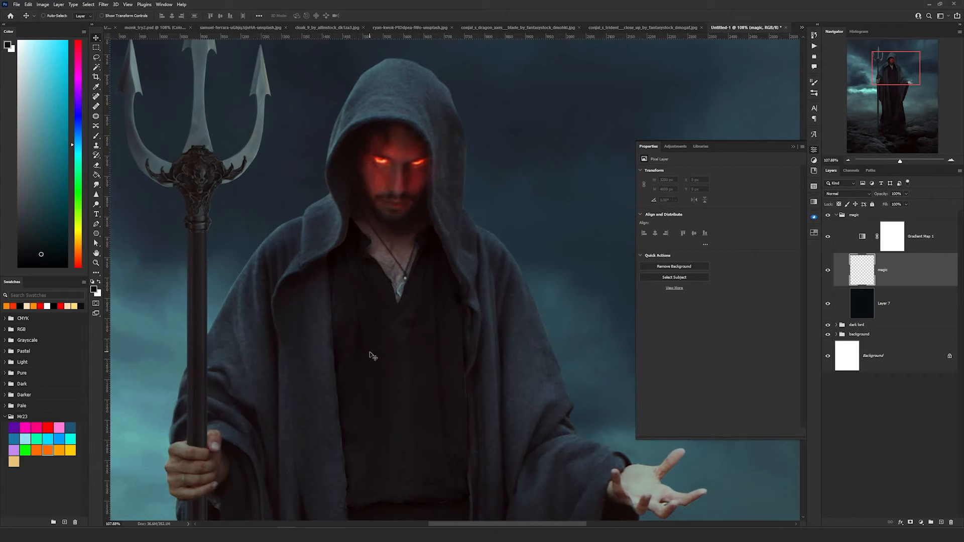
pyautogui.scroll(-2, 373, 356)
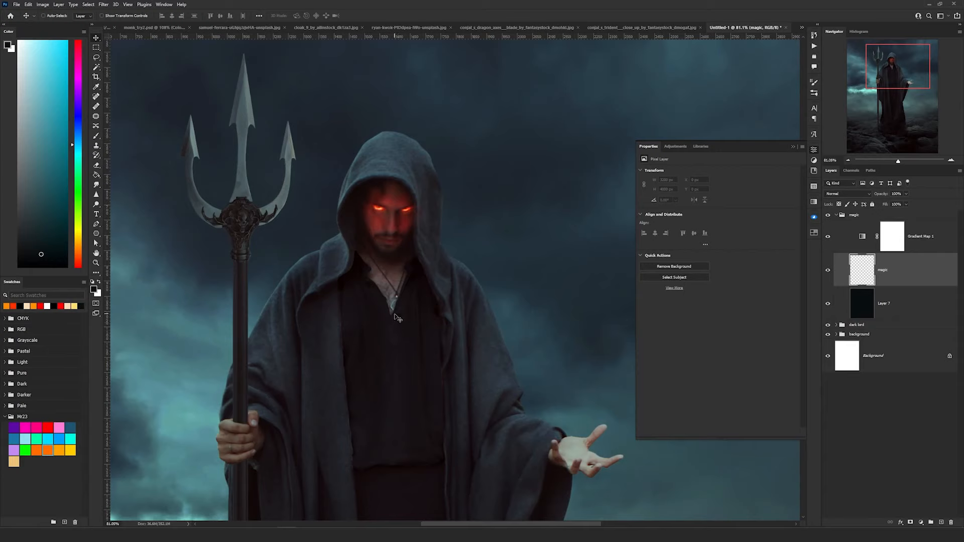
pyautogui.press('b')
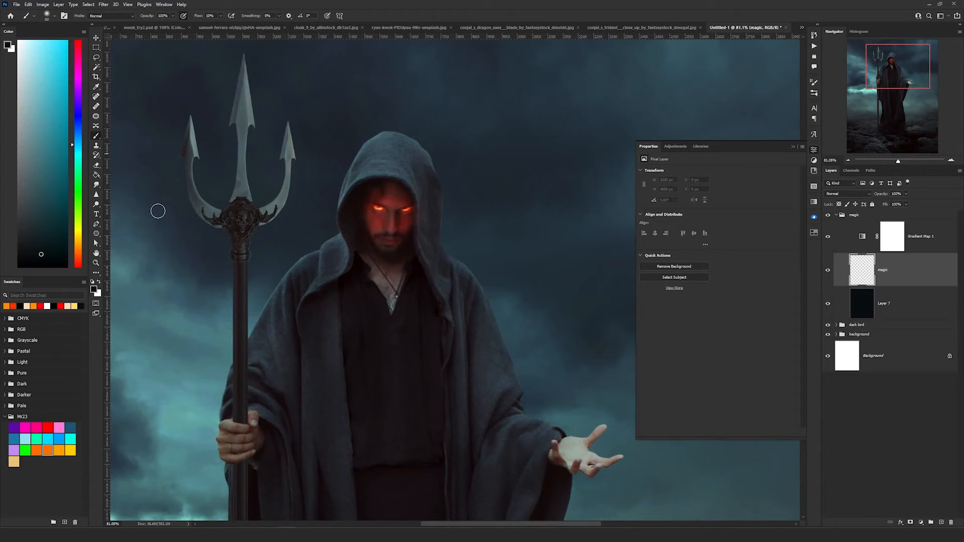
pyautogui.press('x')
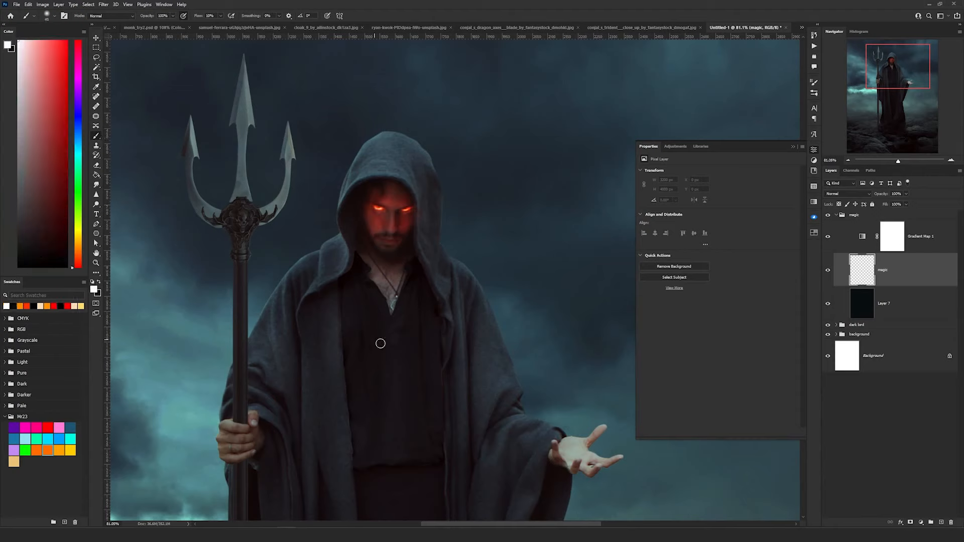
pyautogui.moveTo(359, 336)
pyautogui.mouseDown()
pyautogui.moveTo(394, 385)
pyautogui.moveTo(415, 373)
pyautogui.moveTo(390, 337)
pyautogui.mouseUp()
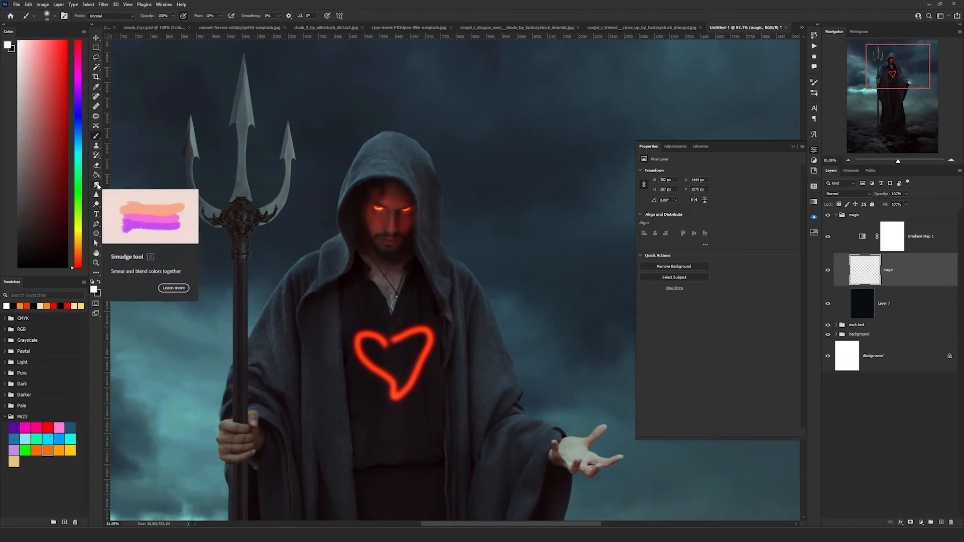
# Smudge the painted heart's lobes, notch and lower tip into shape and thin its outline with the Eraser.
pyautogui.press('s')
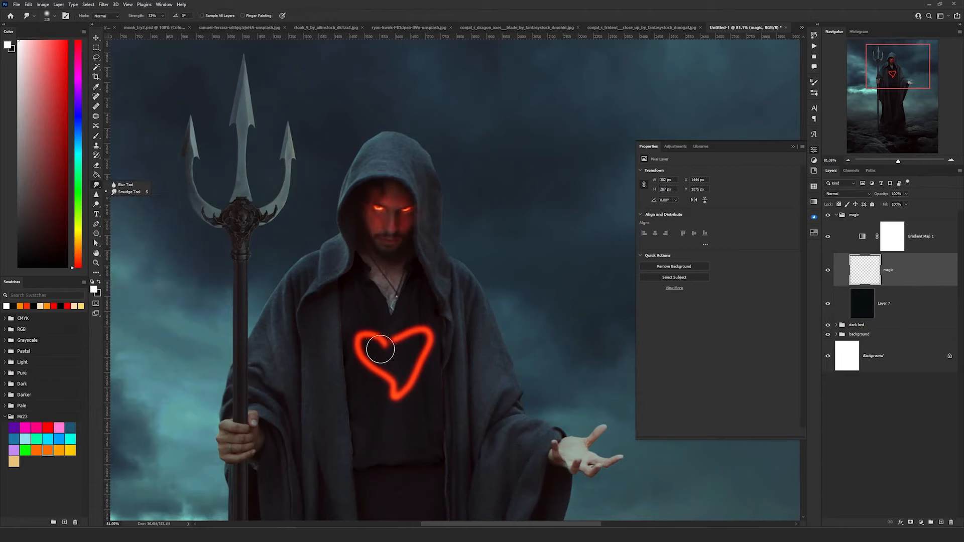
pyautogui.scroll(4, 383, 346)
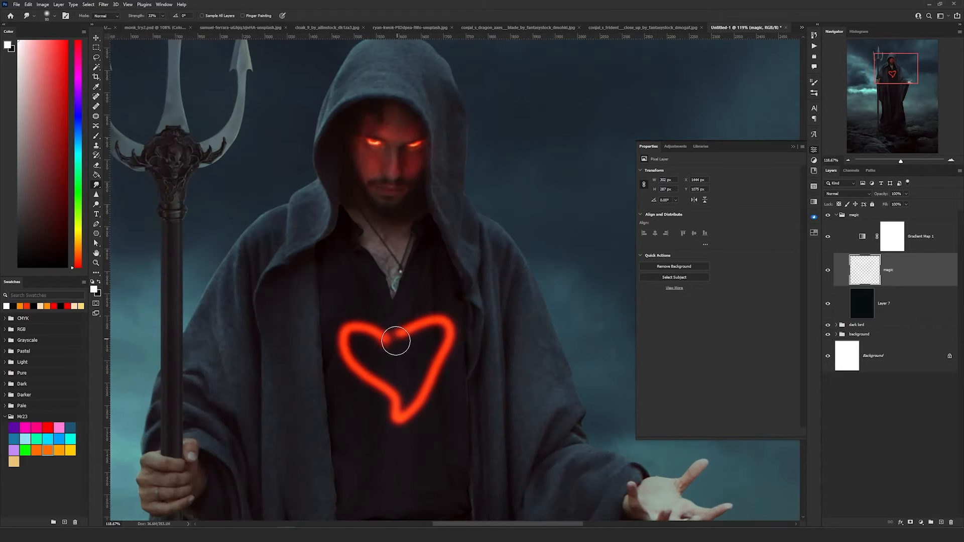
pyautogui.moveTo(422, 400)
pyautogui.mouseDown()
pyautogui.moveTo(401, 437)
pyautogui.moveTo(394, 409)
pyautogui.mouseUp()
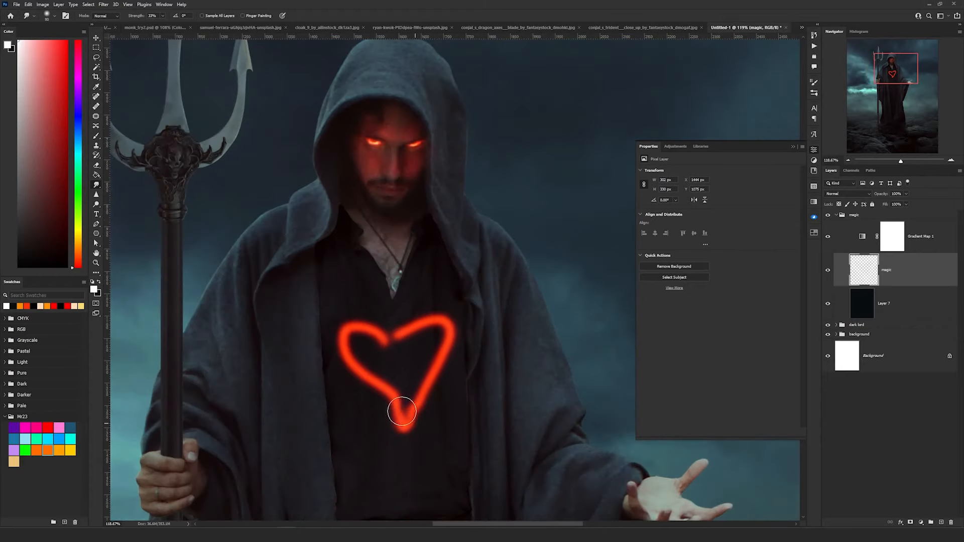
pyautogui.moveTo(385, 348)
pyautogui.mouseDown()
pyautogui.moveTo(463, 307)
pyautogui.moveTo(443, 322)
pyautogui.mouseUp()
pyautogui.moveTo(337, 314); pyautogui.dragTo(328, 311)
pyautogui.moveTo(349, 333)
pyautogui.mouseDown()
pyautogui.moveTo(407, 409)
pyautogui.moveTo(463, 324)
pyautogui.mouseUp()
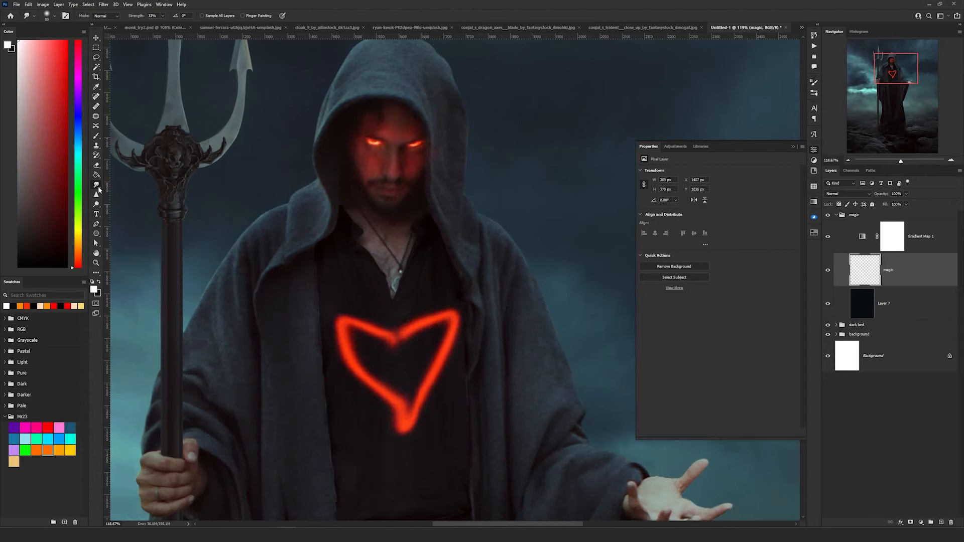
pyautogui.press('e')
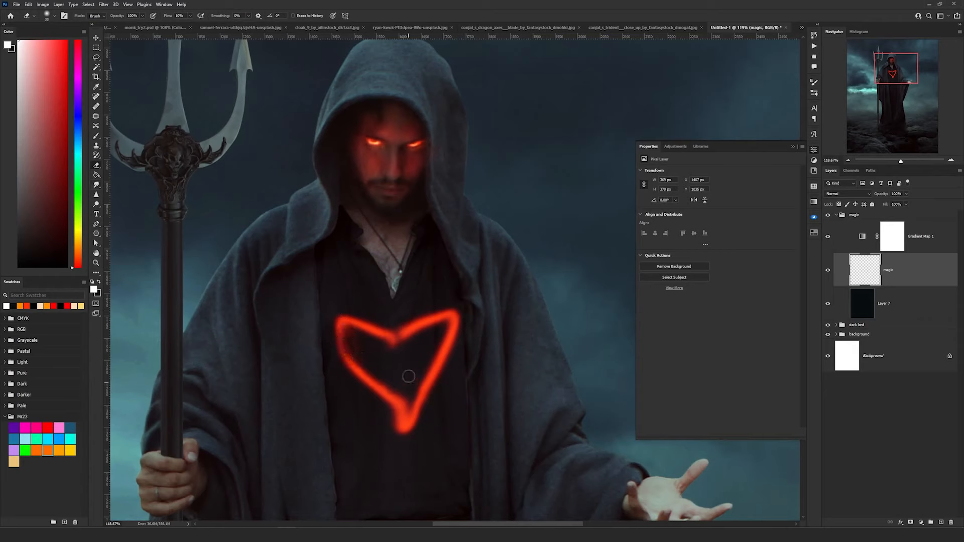
pyautogui.press('v')
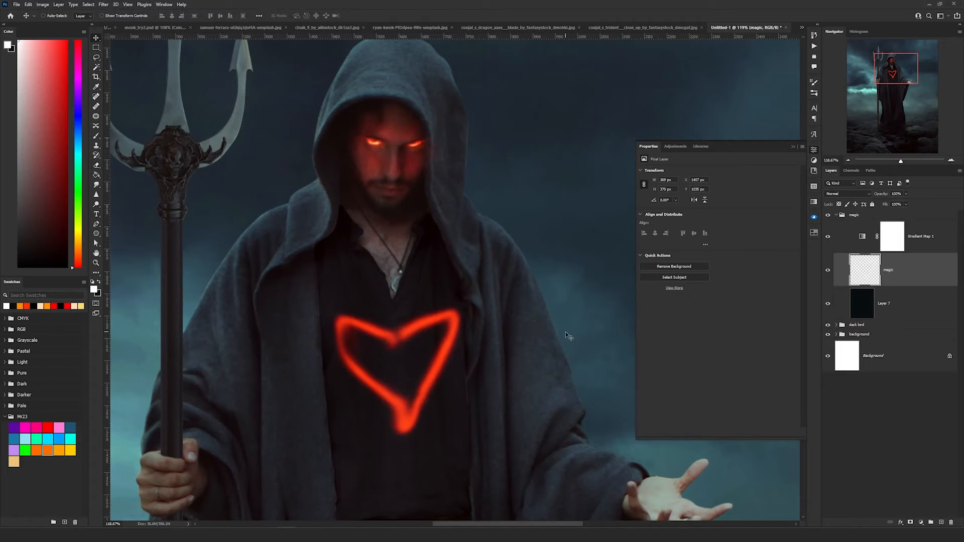
# Paint a fresh heart on the shirt and work it into a horned, flaming shape with the Smudge tool and Eraser.
pyautogui.moveTo(331, 235)
pyautogui.mouseDown()
pyautogui.moveTo(298, 243)
pyautogui.moveTo(300, 290)
pyautogui.moveTo(296, 279)
pyautogui.moveTo(375, 317)
pyautogui.moveTo(404, 283)
pyautogui.moveTo(398, 222)
pyautogui.moveTo(412, 233)
pyautogui.moveTo(320, 230)
pyautogui.moveTo(419, 253)
pyautogui.moveTo(361, 342)
pyautogui.moveTo(299, 268)
pyautogui.moveTo(388, 217)
pyautogui.moveTo(413, 222)
pyautogui.moveTo(382, 268)
pyautogui.moveTo(314, 237)
pyautogui.moveTo(321, 196)
pyautogui.moveTo(286, 250)
pyautogui.moveTo(322, 193)
pyautogui.moveTo(317, 211)
pyautogui.moveTo(332, 201)
pyautogui.moveTo(298, 251)
pyautogui.moveTo(298, 303)
pyautogui.moveTo(323, 257)
pyautogui.moveTo(308, 306)
pyautogui.moveTo(305, 201)
pyautogui.moveTo(288, 255)
pyautogui.moveTo(311, 326)
pyautogui.moveTo(387, 218)
pyautogui.moveTo(415, 283)
pyautogui.moveTo(381, 318)
pyautogui.moveTo(409, 275)
pyautogui.moveTo(404, 236)
pyautogui.moveTo(386, 213)
pyautogui.moveTo(364, 236)
pyautogui.moveTo(383, 200)
pyautogui.moveTo(331, 231)
pyautogui.moveTo(397, 306)
pyautogui.moveTo(438, 226)
pyautogui.moveTo(406, 306)
pyautogui.moveTo(367, 334)
pyautogui.moveTo(393, 269)
pyautogui.moveTo(299, 280)
pyautogui.moveTo(305, 216)
pyautogui.moveTo(323, 213)
pyautogui.moveTo(328, 181)
pyautogui.moveTo(307, 206)
pyautogui.moveTo(318, 178)
pyautogui.moveTo(293, 228)
pyautogui.moveTo(382, 200)
pyautogui.moveTo(433, 261)
pyautogui.moveTo(437, 225)
pyautogui.moveTo(343, 356)
pyautogui.moveTo(322, 301)
pyautogui.moveTo(350, 355)
pyautogui.moveTo(406, 272)
pyautogui.moveTo(377, 184)
pyautogui.moveTo(424, 228)
pyautogui.moveTo(422, 271)
pyautogui.moveTo(439, 243)
pyautogui.moveTo(432, 223)
pyautogui.moveTo(401, 301)
pyautogui.moveTo(396, 272)
pyautogui.moveTo(352, 321)
pyautogui.moveTo(378, 311)
pyautogui.moveTo(351, 341)
pyautogui.moveTo(409, 266)
pyautogui.moveTo(324, 248)
pyautogui.moveTo(400, 235)
pyautogui.moveTo(336, 245)
pyautogui.mouseUp()
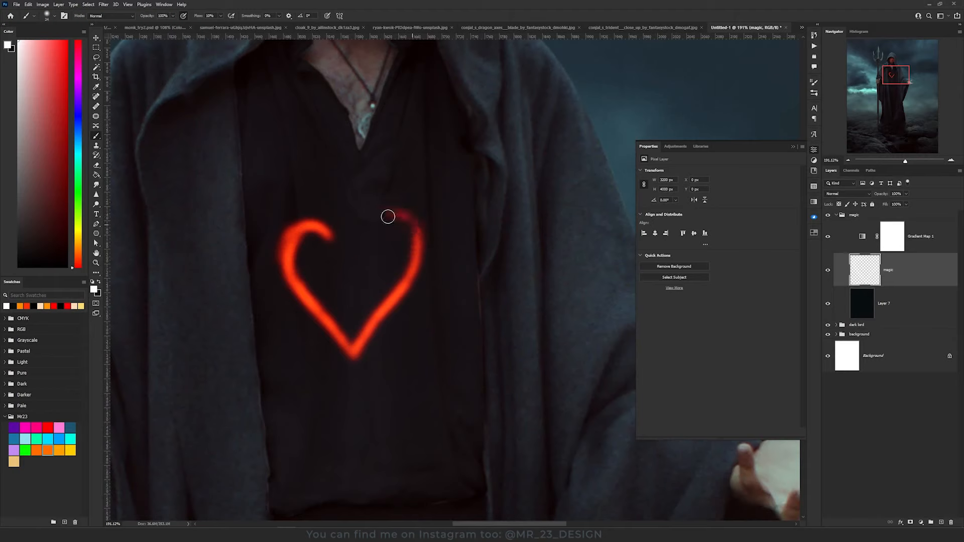
pyautogui.click(96, 185)
pyautogui.press('e')
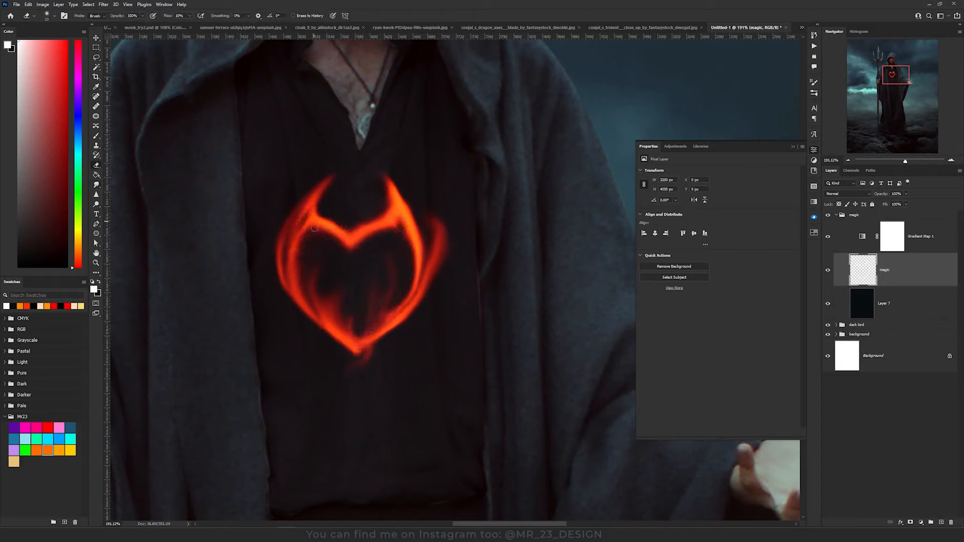
pyautogui.press('r')
pyautogui.moveTo(300, 206)
pyautogui.mouseDown()
pyautogui.moveTo(283, 240)
pyautogui.moveTo(288, 228)
pyautogui.mouseUp()
pyautogui.press('e')
pyautogui.press('r')
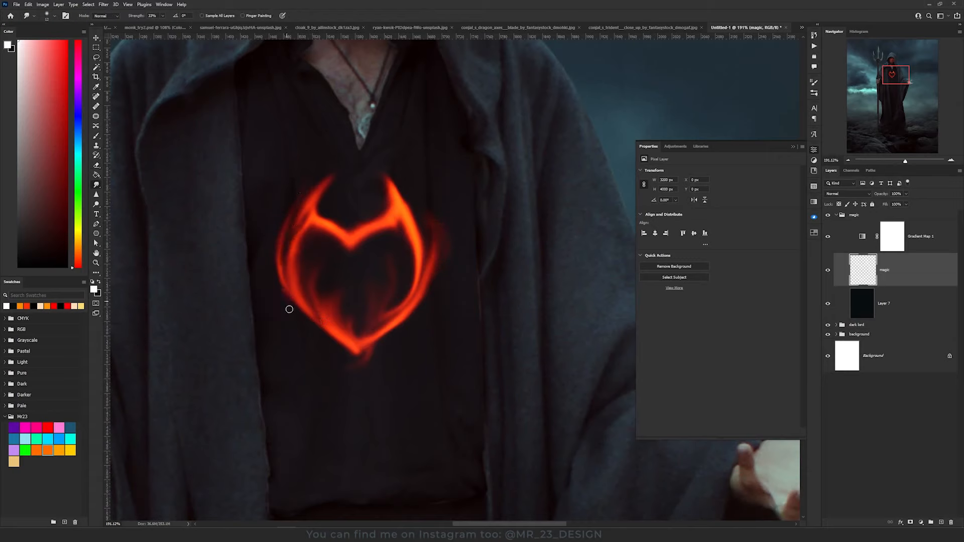
# Smudge a flame wisp outward from the heart's lower right edge with a larger brush.
pyautogui.press(']')
pyautogui.press(']')
pyautogui.moveTo(399, 319); pyautogui.dragTo(452, 269)
pyautogui.press('[')
pyautogui.press('[')
pyautogui.press('[')
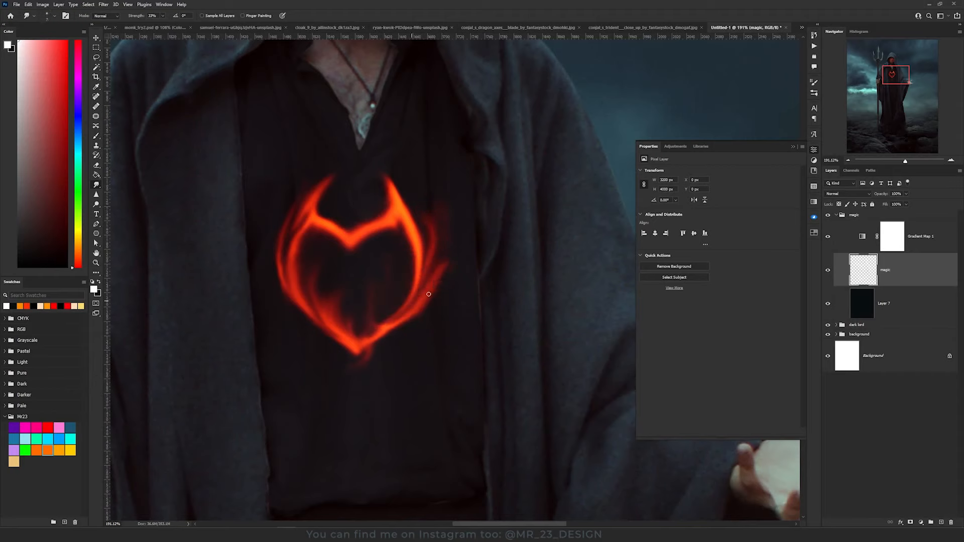
# Soften and carve the flames along the heart's right side and lower right curve by smudging and erasing.
pyautogui.press('e')
pyautogui.press('r')
pyautogui.moveTo(403, 304)
pyautogui.mouseDown()
pyautogui.moveTo(389, 329)
pyautogui.moveTo(429, 290)
pyautogui.moveTo(376, 317)
pyautogui.mouseUp()
pyautogui.press('e')
pyautogui.press('r')
pyautogui.press('b')
pyautogui.press('e')
pyautogui.press('r')
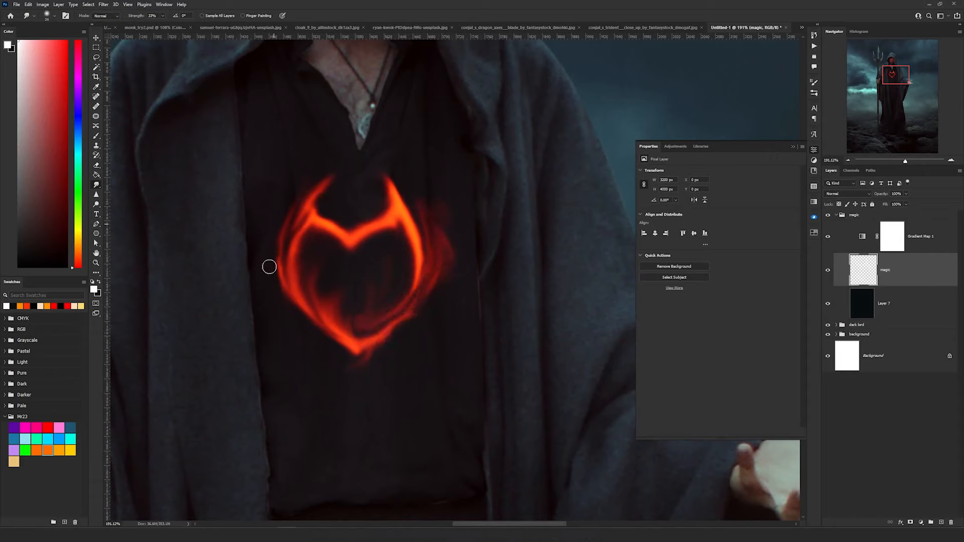
# Paint thin flame strands along the heart's outer edges and center notch with a small brush and smudge them.
pyautogui.scroll(-4, 467, 277)
pyautogui.scroll(7, 444, 272)
pyautogui.press('b')
pyautogui.keyDown('alt'); pyautogui.rightClick(457, 278); pyautogui.keyUp('alt')
pyautogui.moveTo(451, 301); pyautogui.dragTo(466, 272)
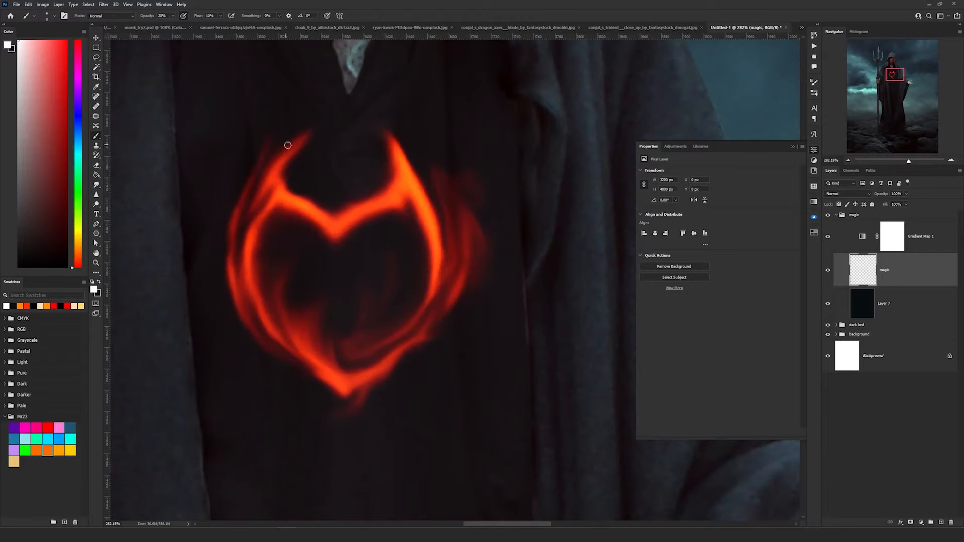
pyautogui.moveTo(340, 233); pyautogui.dragTo(390, 190)
pyautogui.press('r')
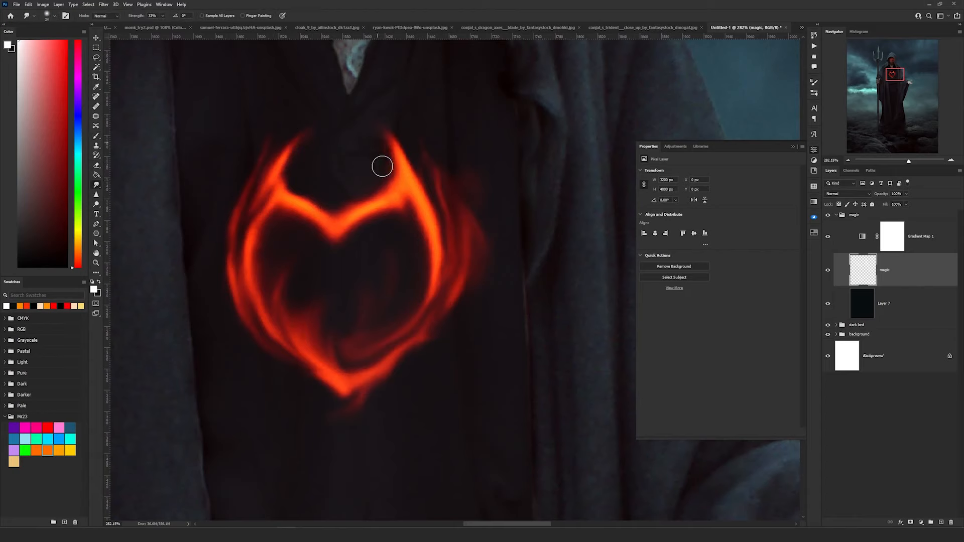
pyautogui.keyDown('alt'); pyautogui.rightClick(279, 210); pyautogui.keyUp('alt')
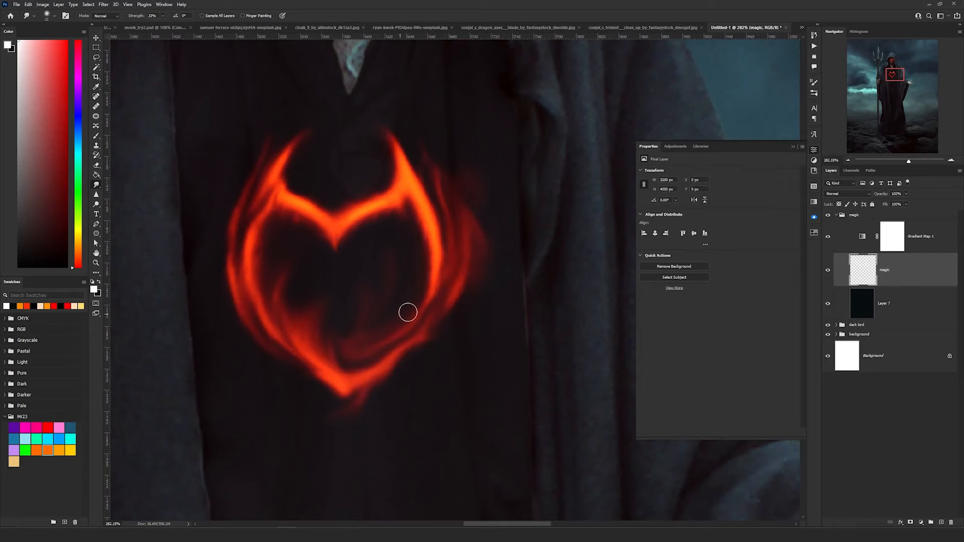
# Erase part of the glow at the heart's lower left and smudge its lower right edge smooth.
pyautogui.press('e')
pyautogui.moveTo(274, 304); pyautogui.dragTo(314, 327)
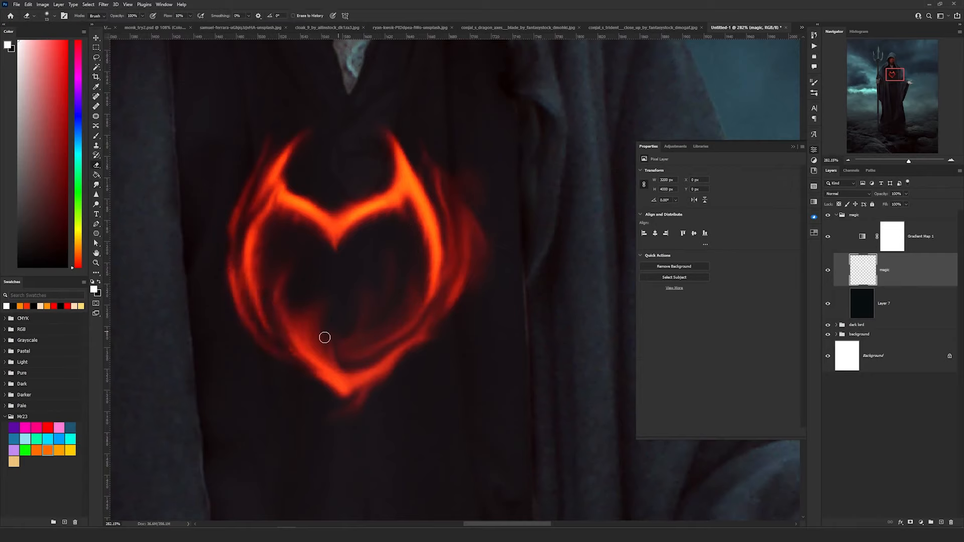
pyautogui.press('b')
pyautogui.press('r')
pyautogui.moveTo(368, 382); pyautogui.dragTo(433, 334)
# Brush glow along the heart's right edge and erase parts of the faint outer right flame.
pyautogui.press('b')
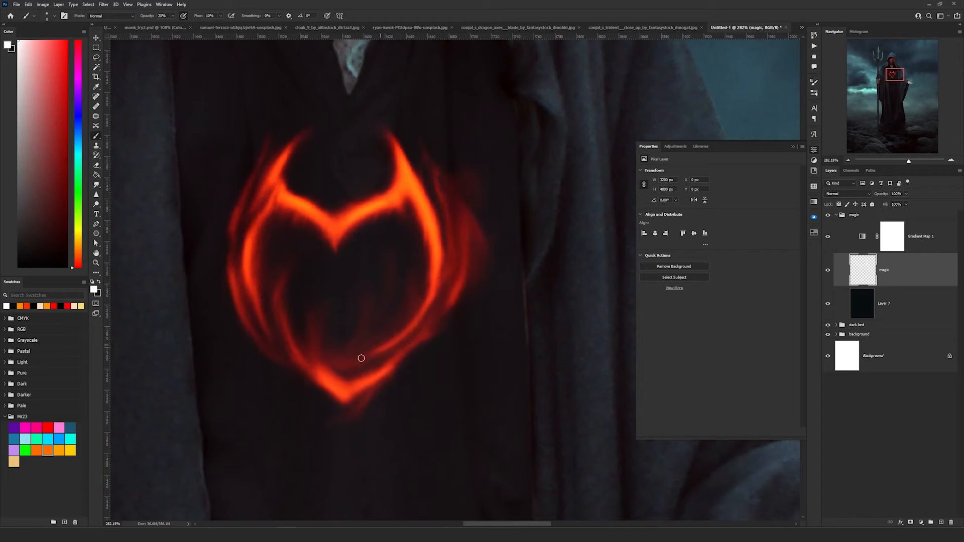
pyautogui.moveTo(410, 350); pyautogui.dragTo(446, 178)
pyautogui.press('e')
pyautogui.moveTo(467, 256); pyautogui.dragTo(469, 210)
# Smudge the flames on both outer sides of the heart and refine its lower edges and tip.
pyautogui.press('r')
pyautogui.moveTo(470, 299); pyautogui.dragTo(359, 284)
pyautogui.moveTo(450, 316)
pyautogui.mouseDown()
pyautogui.moveTo(465, 178)
pyautogui.moveTo(446, 326)
pyautogui.mouseUp()
pyautogui.moveTo(233, 274); pyautogui.dragTo(237, 338)
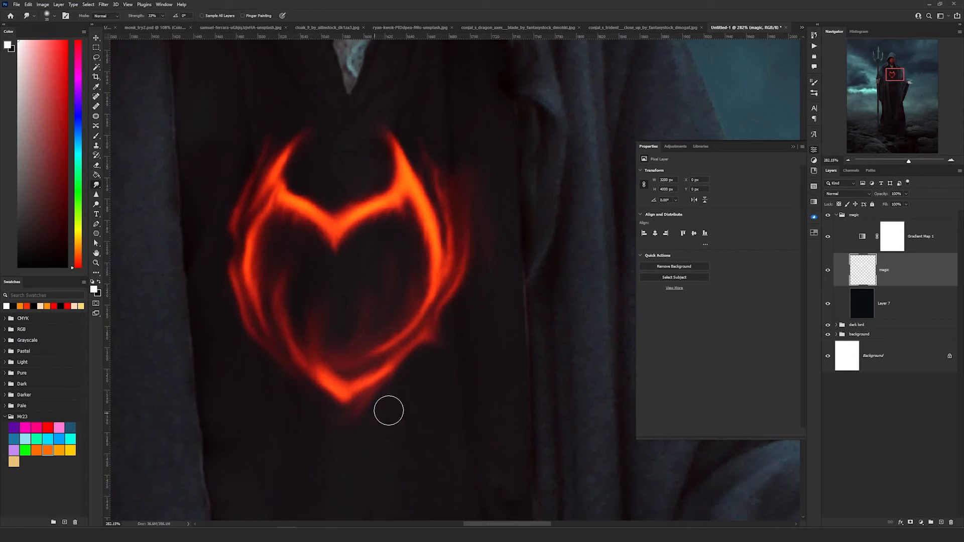
pyautogui.moveTo(338, 380); pyautogui.dragTo(303, 371)
pyautogui.moveTo(386, 375)
pyautogui.mouseDown()
pyautogui.moveTo(330, 379)
pyautogui.moveTo(287, 287)
pyautogui.mouseUp()
# Brush fine bright strokes into the heart's notch, lower tip and lower right edge.
pyautogui.press('b')
pyautogui.moveTo(351, 226); pyautogui.dragTo(349, 223)
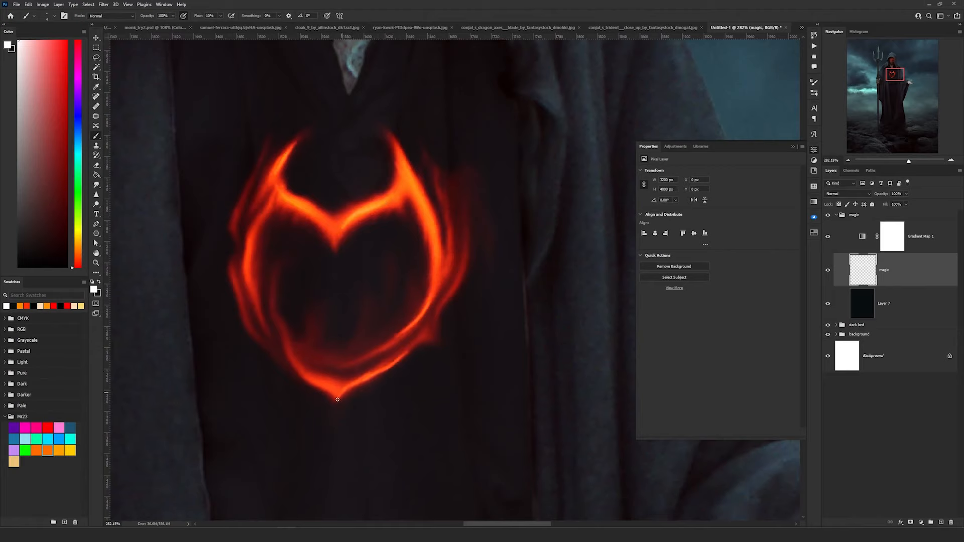
pyautogui.moveTo(447, 315)
pyautogui.mouseDown()
pyautogui.moveTo(465, 297)
pyautogui.moveTo(370, 370)
pyautogui.mouseUp()
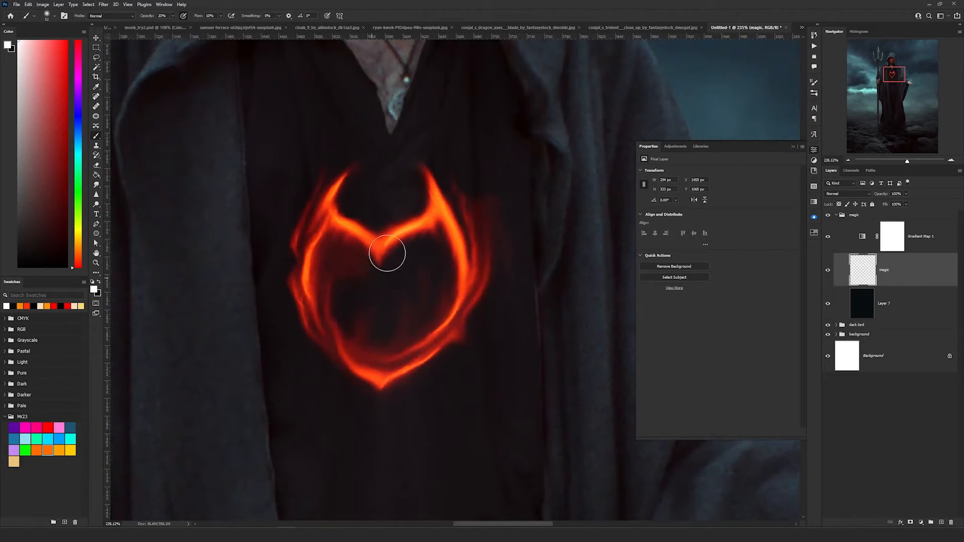
# Brush a soft glow inside the heart and along its lower, left and right edges with a larger brush.
pyautogui.moveTo(327, 299)
pyautogui.mouseDown()
pyautogui.moveTo(387, 383)
pyautogui.moveTo(434, 351)
pyautogui.mouseUp()
pyautogui.moveTo(350, 364); pyautogui.dragTo(318, 325)
pyautogui.moveTo(432, 361)
pyautogui.mouseDown()
pyautogui.moveTo(462, 316)
pyautogui.moveTo(467, 240)
pyautogui.mouseUp()
pyautogui.moveTo(314, 302); pyautogui.dragTo(344, 351)
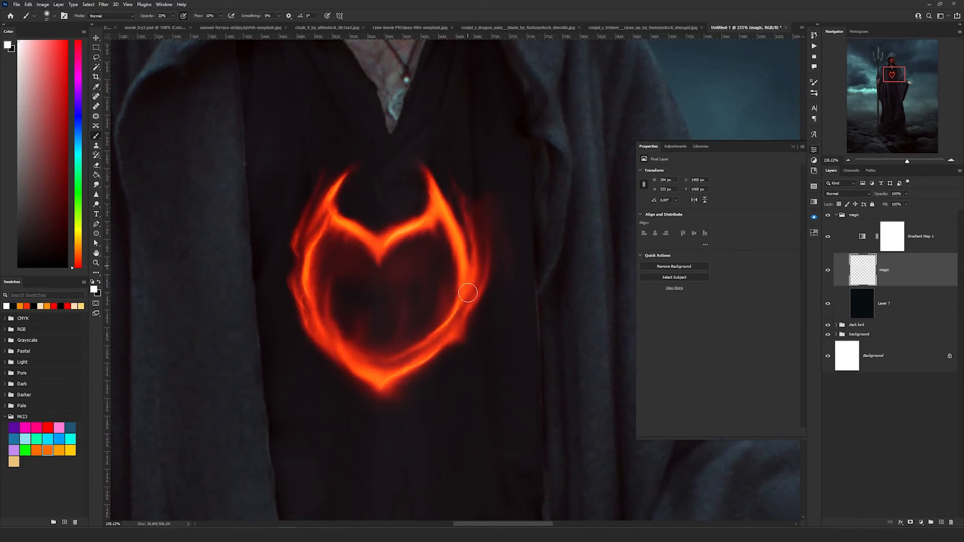
# Recolor the gradient map's red-orange stop at 25% to a more orange tone.
pyautogui.click(862, 236)
pyautogui.click(715, 174)
pyautogui.click(696, 404)
pyautogui.doubleClick(696, 404)
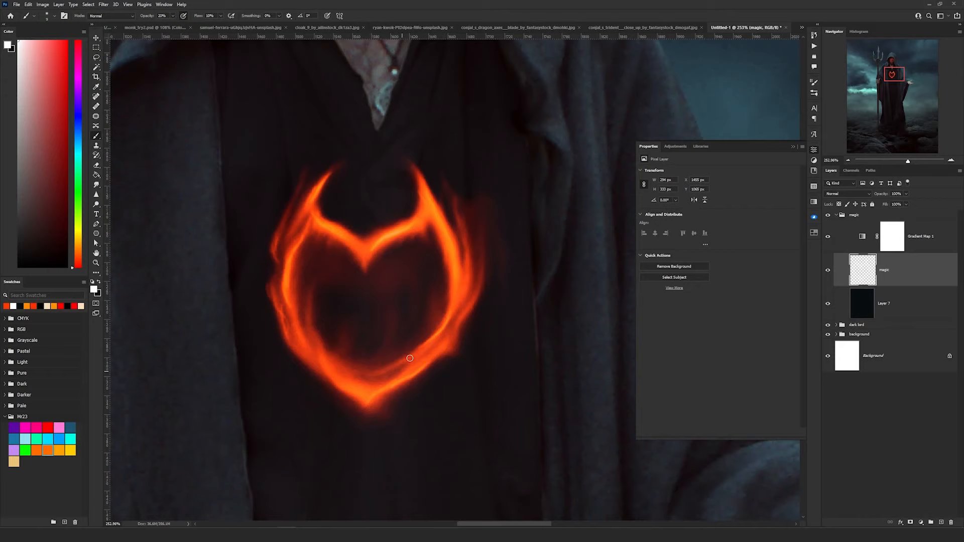
# Erase excess glow inside the heart's lower edges and brush finer strands along its bottom and left side.
pyautogui.press('e')
pyautogui.moveTo(374, 376); pyautogui.dragTo(412, 354)
pyautogui.moveTo(335, 364); pyautogui.dragTo(361, 378)
pyautogui.press('b')
pyautogui.keyDown('alt'); pyautogui.rightClick(428, 362); pyautogui.keyUp('alt')
pyautogui.moveTo(442, 347); pyautogui.dragTo(394, 373)
pyautogui.moveTo(352, 380); pyautogui.dragTo(313, 322)
pyautogui.moveTo(281, 272); pyautogui.dragTo(305, 174)
# Erase thin gaps into the flames along the heart's lower left side.
pyautogui.press('r')
pyautogui.press('b')
pyautogui.press('e')
pyautogui.moveTo(309, 350); pyautogui.dragTo(288, 321)
pyautogui.moveTo(314, 351); pyautogui.dragTo(302, 306)
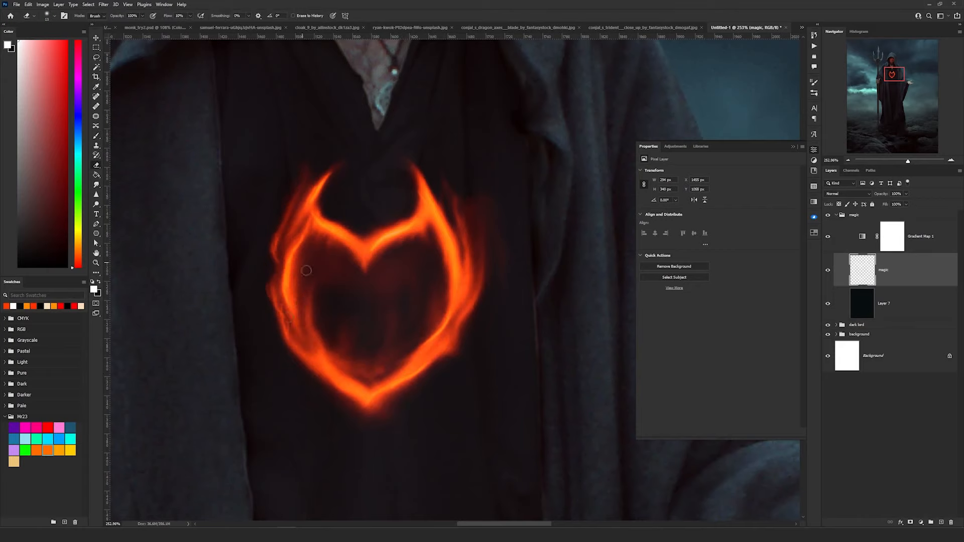
pyautogui.moveTo(346, 384); pyautogui.dragTo(299, 329)
# Move the flaming heart slightly higher on the chest.
pyautogui.scroll(-10, 361, 246)
pyautogui.scroll(3, 410, 254)
pyautogui.press('v')
pyautogui.moveTo(382, 259); pyautogui.dragTo(384, 251)
# Brush extra glow around the heart's notch, smudge its upper edge and sharpen the right horn.
pyautogui.press('b')
pyautogui.scroll(4, 379, 281)
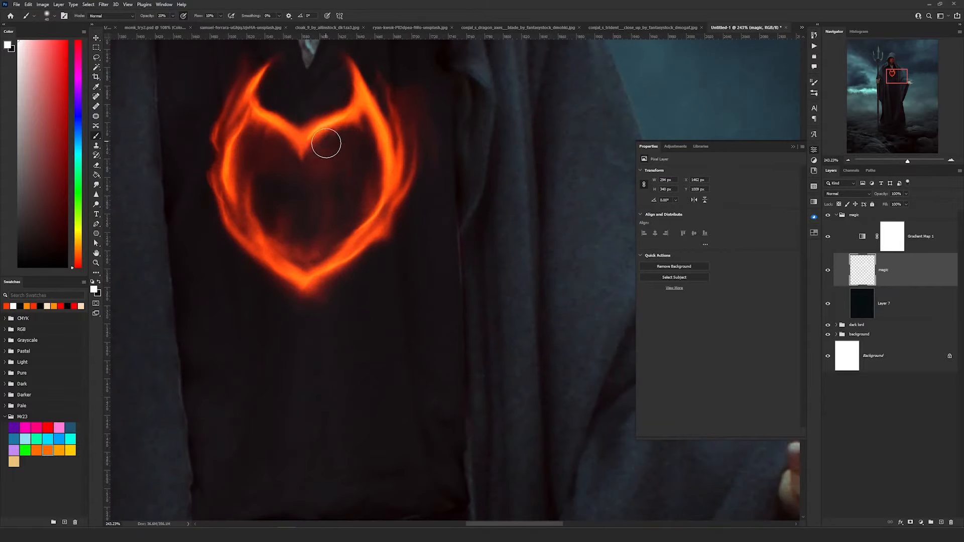
pyautogui.press('r')
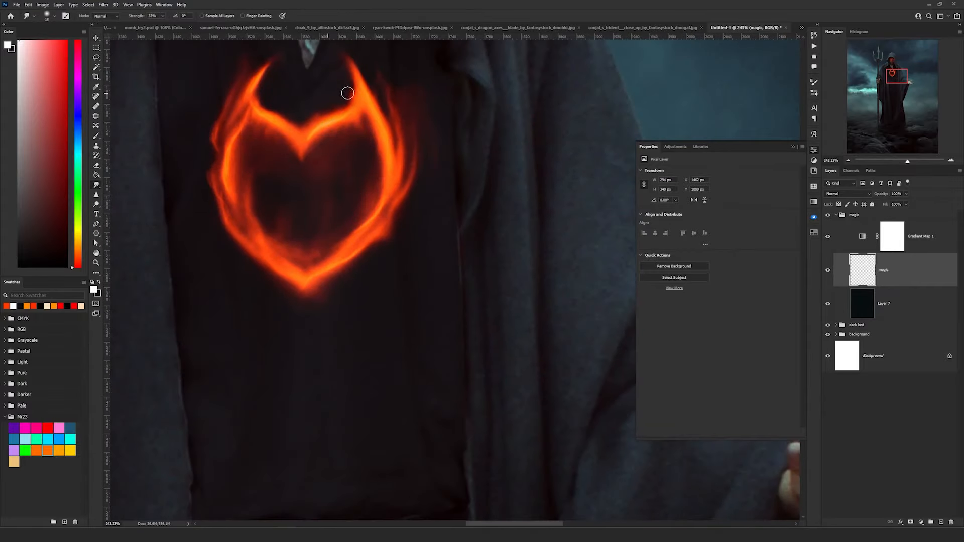
pyautogui.press('b')
pyautogui.scroll(5, 301, 101)
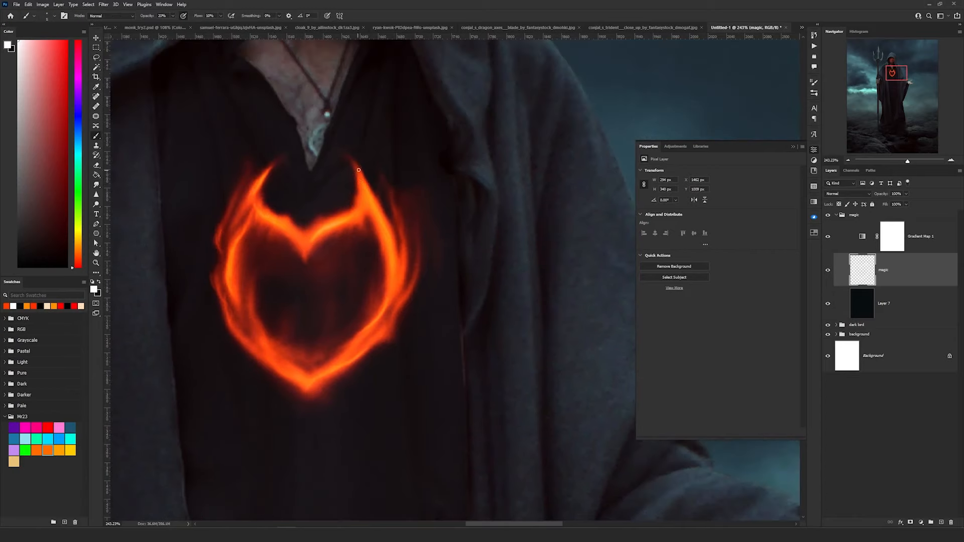
# Smudge and trim the flaming heart's bottom tip into short wispy flames.
pyautogui.press('r')
pyautogui.scroll(-2, 355, 165)
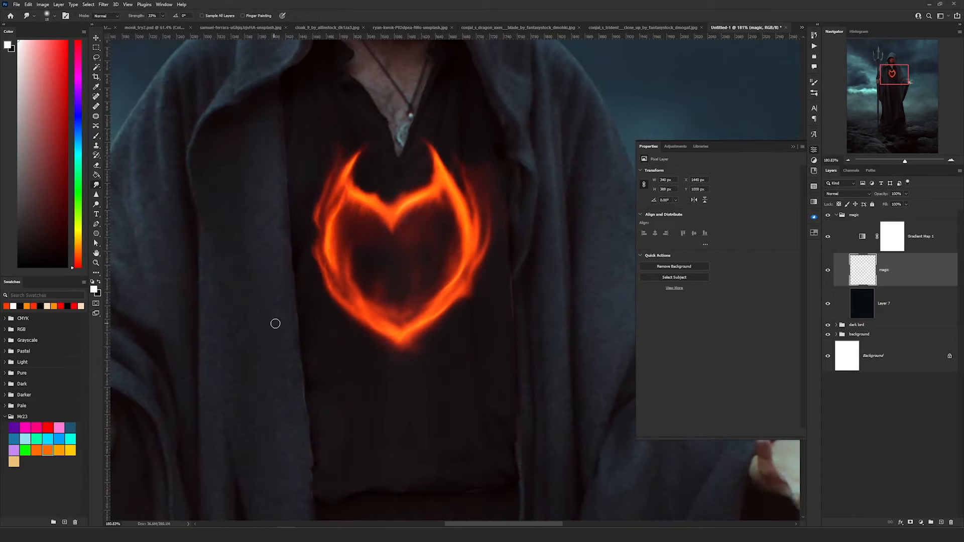
pyautogui.press('b')
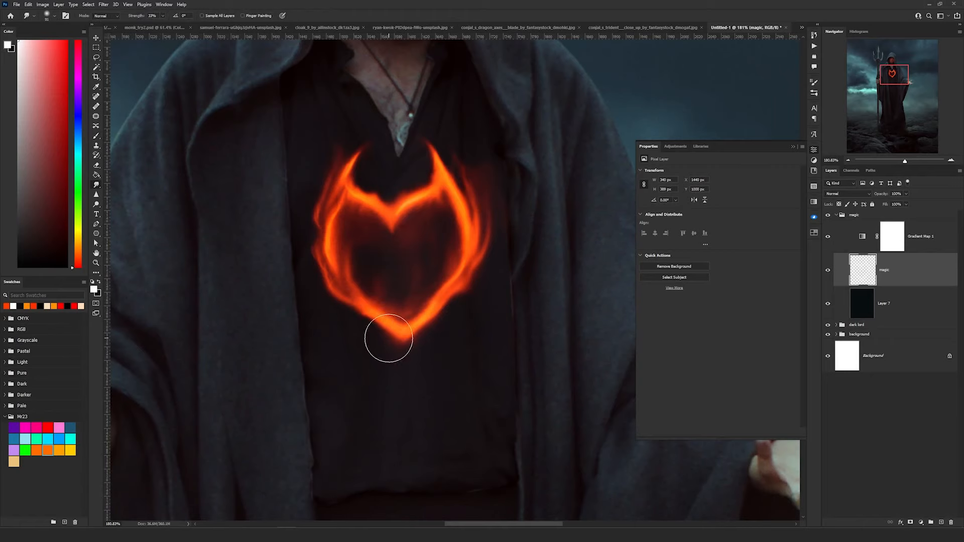
pyautogui.press('e')
pyautogui.press('r')
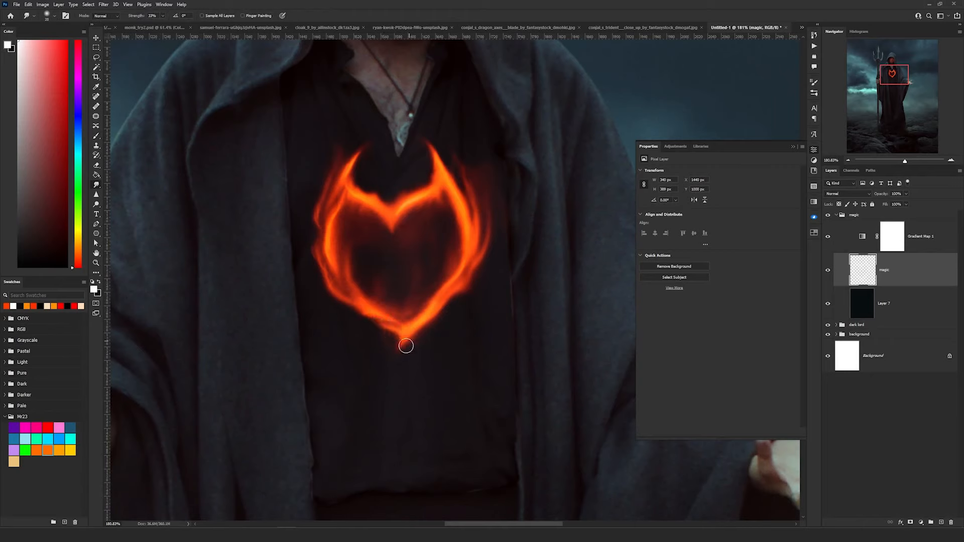
pyautogui.moveTo(378, 308)
pyautogui.mouseDown()
pyautogui.moveTo(410, 337)
pyautogui.moveTo(384, 348)
pyautogui.mouseUp()
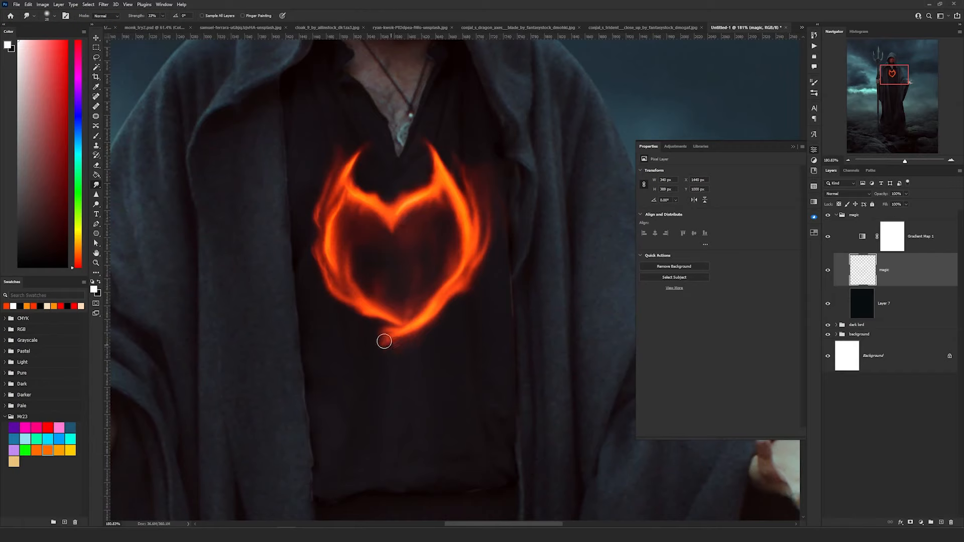
pyautogui.press('e')
pyautogui.press('r')
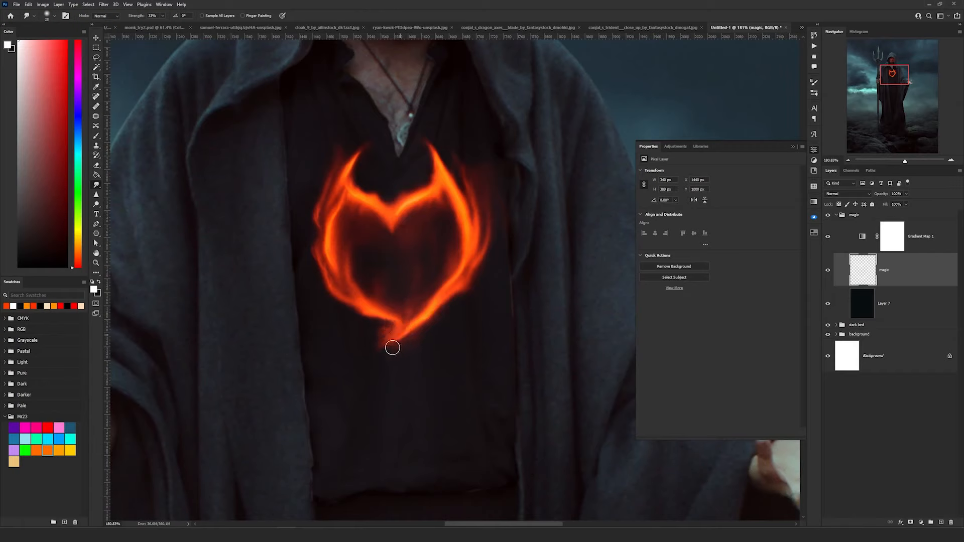
pyautogui.press('b')
# On a new layer, brush a thick curving stream of fire from the heart's lower right edge to the open palm.
pyautogui.scroll(-5, 462, 261)
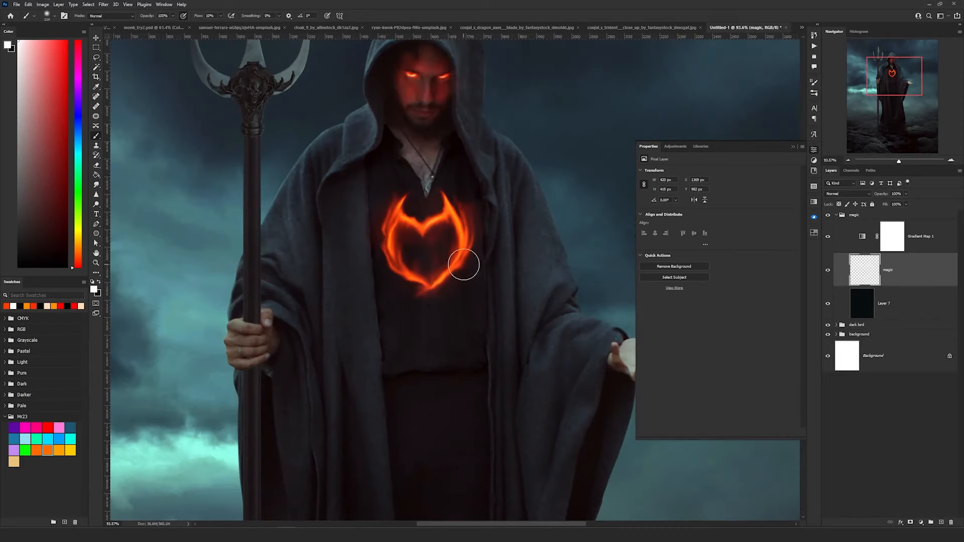
pyautogui.click(813, 149)
pyautogui.scroll(4, 622, 298)
pyautogui.hotkey('ctrl', 'alt', 'shift', 'n')
pyautogui.moveTo(355, 271); pyautogui.dragTo(447, 159)
pyautogui.moveTo(421, 188)
pyautogui.mouseDown()
pyautogui.moveTo(374, 264)
pyautogui.moveTo(559, 161)
pyautogui.moveTo(658, 213)
pyautogui.moveTo(647, 352)
pyautogui.moveTo(623, 148)
pyautogui.moveTo(584, 160)
pyautogui.moveTo(547, 151)
pyautogui.mouseUp()
# Smudge the upper stretch of the fire stream into flowing wisps and blend its start into the heart.
pyautogui.press('r')
pyautogui.moveTo(420, 205); pyautogui.dragTo(602, 129)
pyautogui.moveTo(595, 158); pyautogui.dragTo(544, 163)
pyautogui.moveTo(559, 126); pyautogui.dragTo(641, 103)
pyautogui.moveTo(602, 181)
pyautogui.mouseDown()
pyautogui.moveTo(512, 156)
pyautogui.moveTo(635, 161)
pyautogui.moveTo(428, 166)
pyautogui.moveTo(377, 265)
pyautogui.mouseUp()
# Erase gaps into the stream's upper stretch to split it into strands, and thin its lower bend above the palm.
pyautogui.press('e')
pyautogui.moveTo(562, 130); pyautogui.dragTo(596, 134)
pyautogui.keyDown('alt'); pyautogui.rightClick(537, 165); pyautogui.keyUp('alt')
pyautogui.moveTo(497, 160); pyautogui.dragTo(583, 163)
pyautogui.keyDown('alt'); pyautogui.rightClick(630, 150); pyautogui.keyUp('alt')
pyautogui.moveTo(635, 147); pyautogui.dragTo(677, 184)
pyautogui.keyDown('alt'); pyautogui.rightClick(501, 172); pyautogui.keyUp('alt')
pyautogui.moveTo(497, 143); pyautogui.dragTo(556, 139)
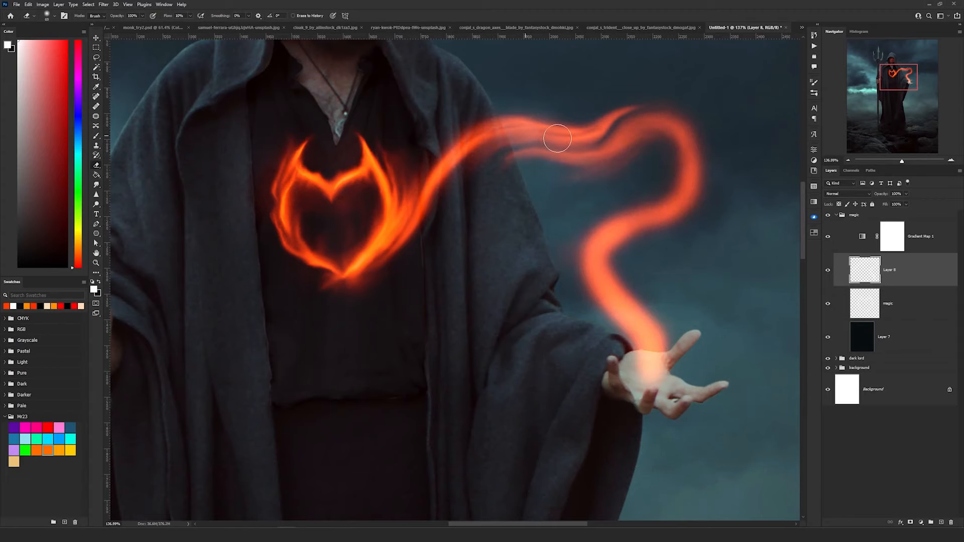
pyautogui.moveTo(597, 291); pyautogui.dragTo(639, 371)
pyautogui.moveTo(656, 369)
pyautogui.mouseDown()
pyautogui.moveTo(628, 282)
pyautogui.moveTo(630, 237)
pyautogui.mouseUp()
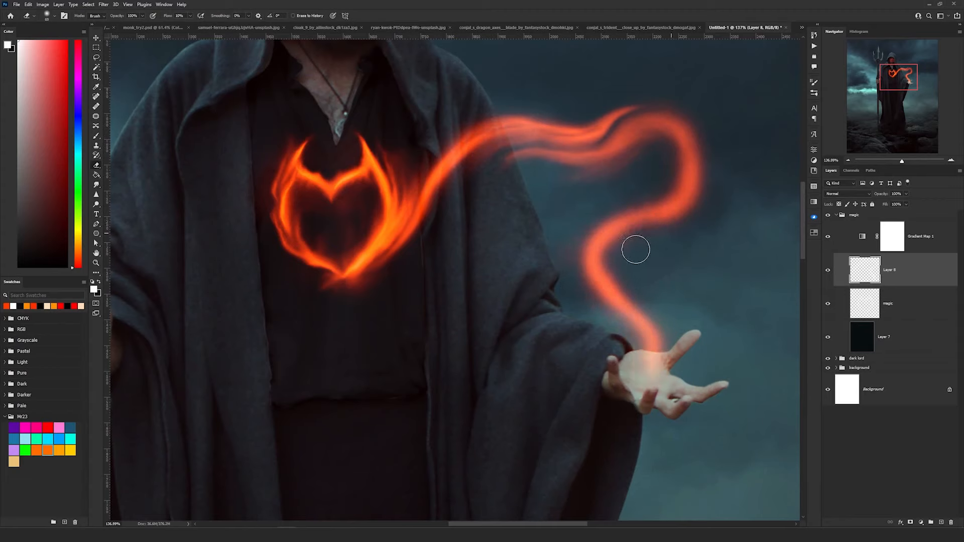
# Brush a brighter core along the stream's lower curve to the palm, undo stray strokes and smudge its edges.
pyautogui.press('b')
pyautogui.press('r')
pyautogui.moveTo(632, 310)
pyautogui.mouseDown()
pyautogui.moveTo(673, 371)
pyautogui.moveTo(636, 361)
pyautogui.moveTo(611, 319)
pyautogui.mouseUp()
pyautogui.press('b')
pyautogui.hotkey('ctrl', 'z')
pyautogui.hotkey('ctrl', 'z')
pyautogui.hotkey('ctrl', 'z')
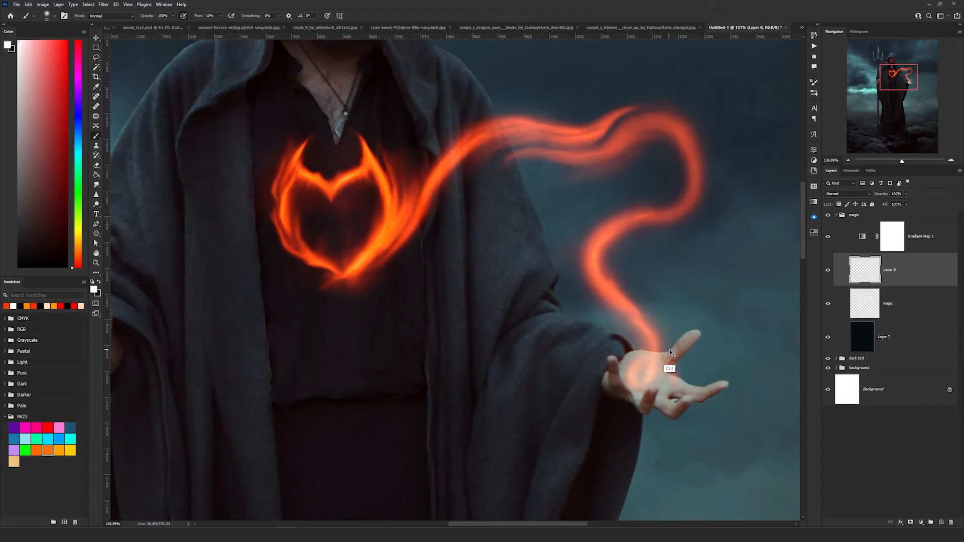
pyautogui.press('r')
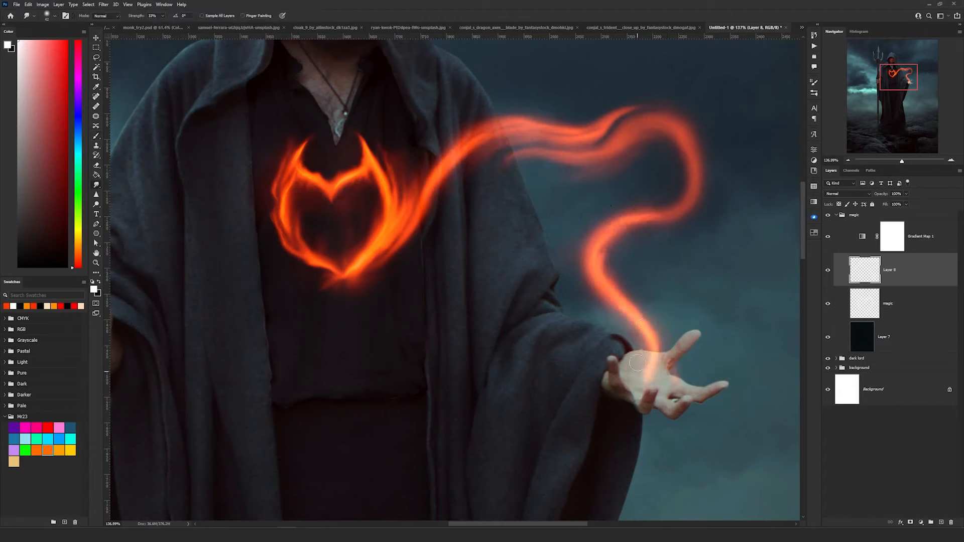
pyautogui.moveTo(638, 372)
pyautogui.mouseDown()
pyautogui.moveTo(640, 331)
pyautogui.moveTo(637, 361)
pyautogui.moveTo(602, 311)
pyautogui.moveTo(661, 162)
pyautogui.mouseUp()
# On a new layer, brush thin wisps rising from the palm across the lower bend and smudge them into the stream.
pyautogui.click(941, 522)
pyautogui.press('b')
pyautogui.press('r')
pyautogui.moveTo(605, 274)
pyautogui.mouseDown()
pyautogui.moveTo(636, 369)
pyautogui.moveTo(600, 291)
pyautogui.mouseUp()
pyautogui.moveTo(635, 233); pyautogui.dragTo(657, 177)
pyautogui.press('e')
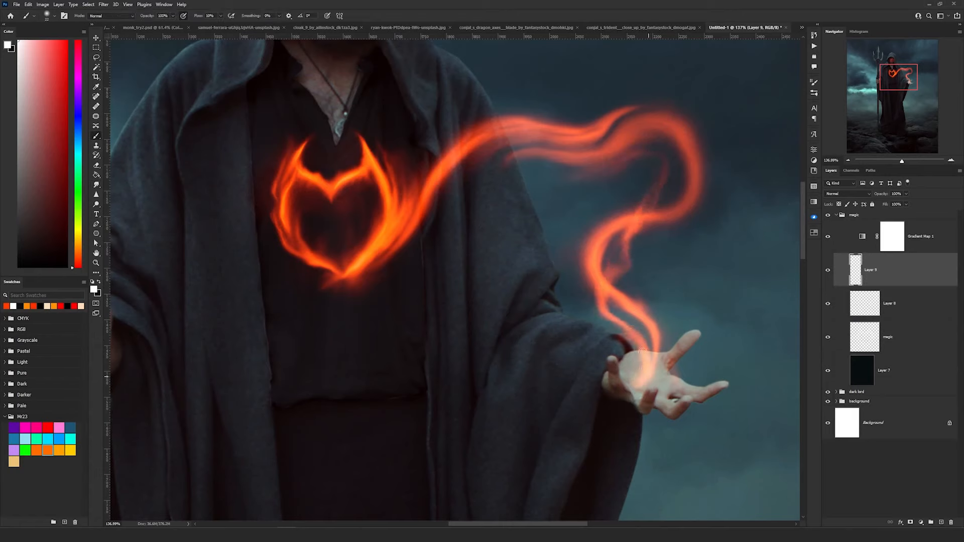
pyautogui.press('b')
pyautogui.moveTo(658, 337); pyautogui.dragTo(670, 379)
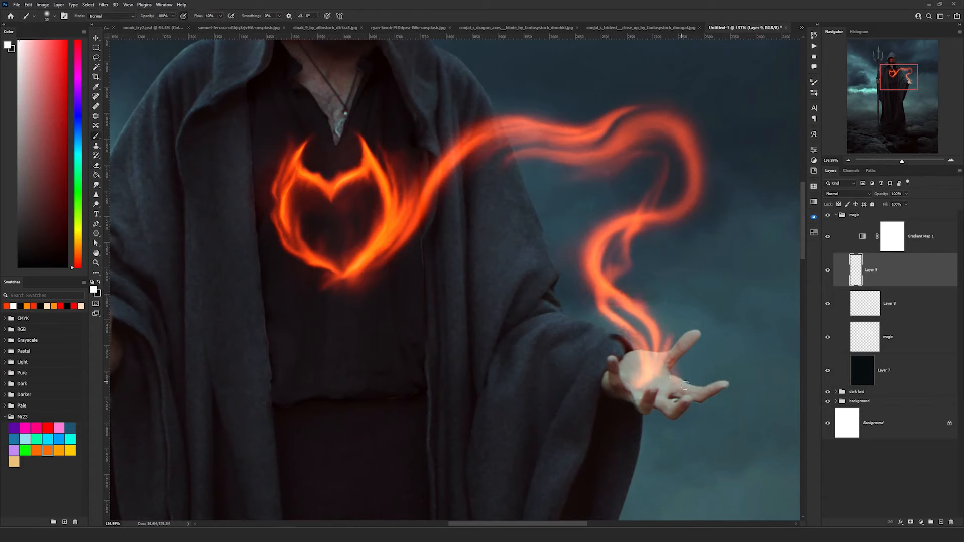
pyautogui.press('r')
pyautogui.moveTo(618, 254); pyautogui.dragTo(596, 301)
# On another new layer, brush extra winding strands from the palm up the stream and along its start beside the heart.
pyautogui.hotkey('ctrl', 'shift', 'alt', 'n')
pyautogui.press('b')
pyautogui.moveTo(663, 377)
pyautogui.mouseDown()
pyautogui.moveTo(661, 236)
pyautogui.moveTo(610, 179)
pyautogui.moveTo(491, 173)
pyautogui.mouseUp()
pyautogui.moveTo(413, 216); pyautogui.dragTo(475, 133)
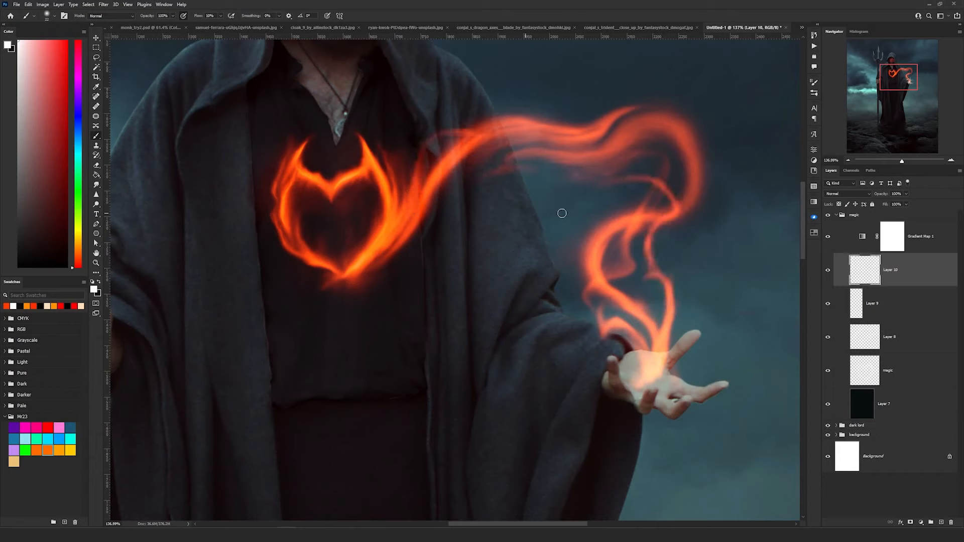
pyautogui.moveTo(444, 171); pyautogui.dragTo(415, 215)
# Brush a fiery glow over the palm and fingers and erase its excess around the hand.
pyautogui.moveTo(627, 370); pyautogui.dragTo(689, 394)
pyautogui.press('e')
pyautogui.moveTo(649, 368); pyautogui.dragTo(793, 364)
# On a new layer, brush brighter cores and finer strands along the stream's lower bends, undoing stray strokes.
pyautogui.click(941, 521)
pyautogui.press('b')
pyautogui.moveTo(420, 356); pyautogui.dragTo(339, 332)
pyautogui.moveTo(386, 362); pyautogui.dragTo(384, 256)
pyautogui.moveTo(424, 288); pyautogui.dragTo(427, 131)
pyautogui.moveTo(415, 252); pyautogui.dragTo(556, 256)
pyautogui.moveTo(363, 229); pyautogui.dragTo(456, 256)
pyautogui.moveTo(503, 437); pyautogui.dragTo(489, 468)
pyautogui.moveTo(320, 200)
pyautogui.mouseDown()
pyautogui.moveTo(327, 291)
pyautogui.moveTo(387, 342)
pyautogui.mouseUp()
pyautogui.moveTo(368, 181); pyautogui.dragTo(332, 314)
pyautogui.moveTo(469, 215); pyautogui.dragTo(432, 220)
pyautogui.hotkey('ctrl', 'z')
pyautogui.moveTo(391, 280); pyautogui.dragTo(449, 170)
pyautogui.moveTo(390, 236); pyautogui.dragTo(333, 276)
pyautogui.hotkey('ctrl', 'z')
# Set the brush opacity to 20% and brush faint strands around the stream's middle and upper bends.
pyautogui.press('2')
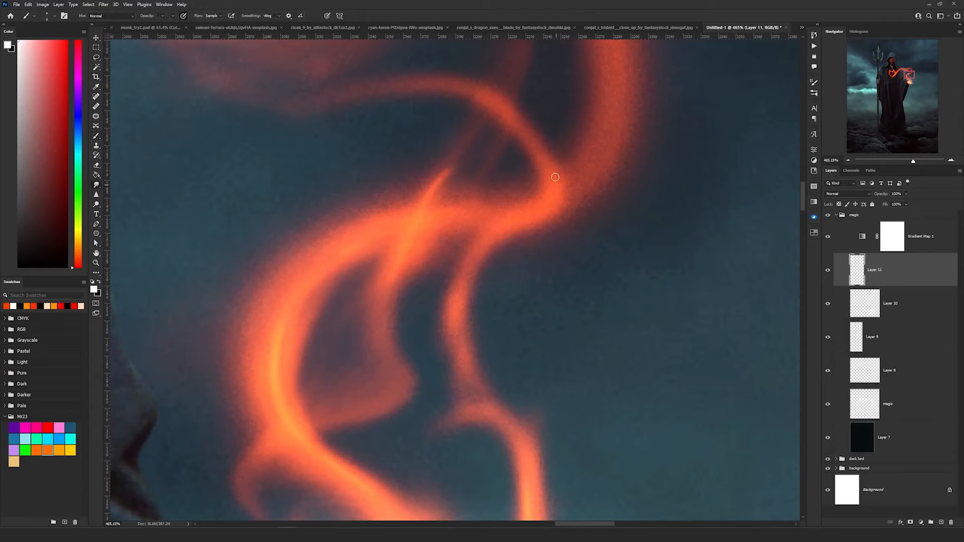
pyautogui.moveTo(561, 206); pyautogui.dragTo(540, 162)
pyautogui.moveTo(538, 159); pyautogui.dragTo(497, 387)
pyautogui.moveTo(257, 234); pyautogui.dragTo(323, 197)
pyautogui.moveTo(422, 133)
pyautogui.mouseDown()
pyautogui.moveTo(547, 194)
pyautogui.moveTo(401, 142)
pyautogui.moveTo(207, 256)
pyautogui.mouseUp()
pyautogui.press('r')
pyautogui.press('b')
# Brush thin strands where the stream leaves the heart and crosses the shoulder, and smudge their ends.
pyautogui.moveTo(386, 149); pyautogui.dragTo(643, 211)
pyautogui.moveTo(584, 156); pyautogui.dragTo(673, 139)
pyautogui.moveTo(434, 219); pyautogui.dragTo(676, 198)
pyautogui.moveTo(141, 462); pyautogui.dragTo(226, 316)
pyautogui.moveTo(373, 252); pyautogui.dragTo(593, 172)
pyautogui.moveTo(649, 242); pyautogui.dragTo(572, 269)
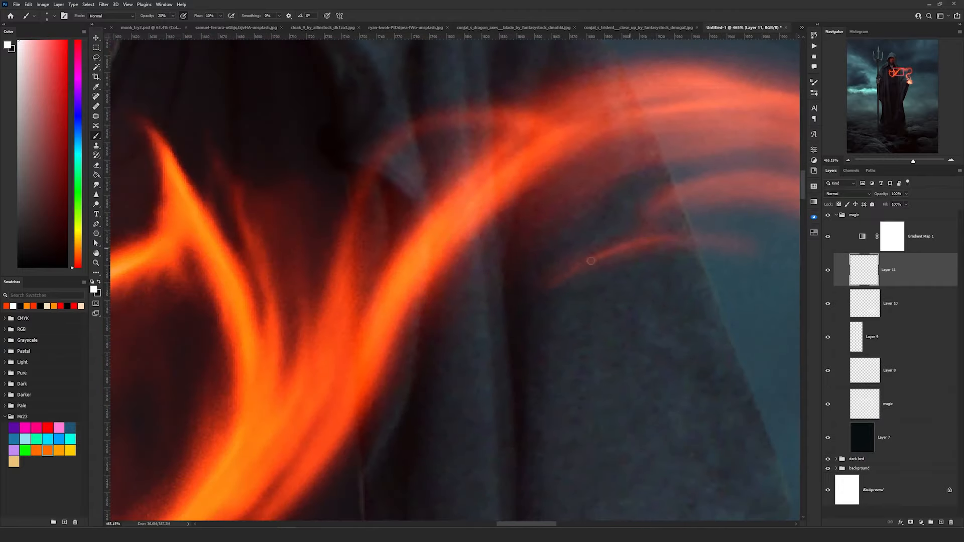
pyautogui.press('r')
pyautogui.moveTo(755, 246); pyautogui.dragTo(433, 342)
pyautogui.moveTo(315, 365); pyautogui.dragTo(352, 346)
# Brush a soft glow over the heart's interior and right side with a large brush.
pyautogui.scroll(-10, 601, 274)
pyautogui.scroll(8, 599, 275)
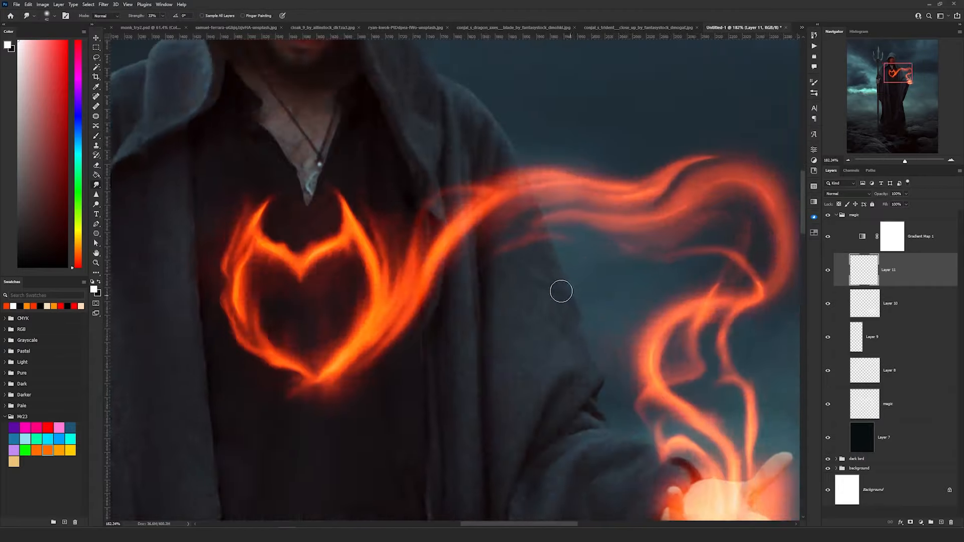
pyautogui.press('b')
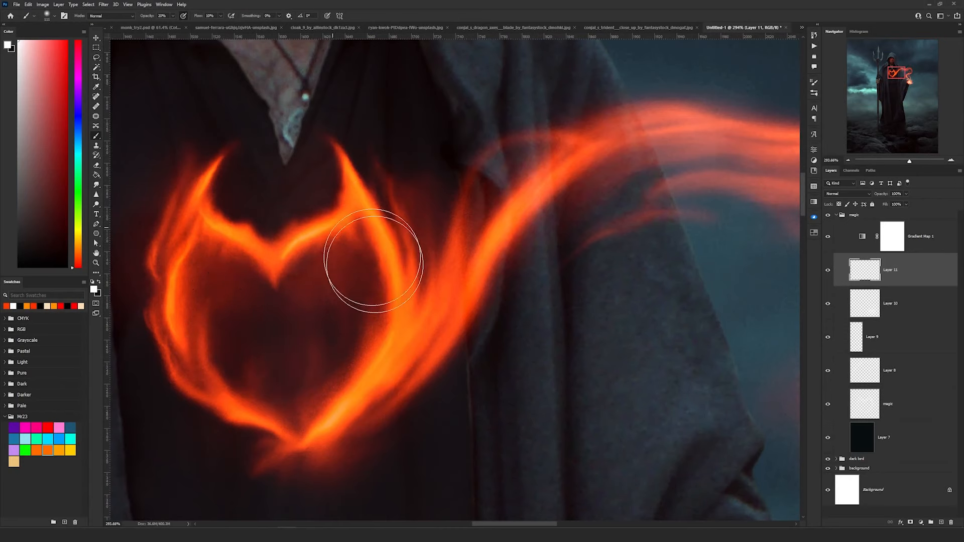
pyautogui.scroll(-9, 612, 123)
pyautogui.press('e')
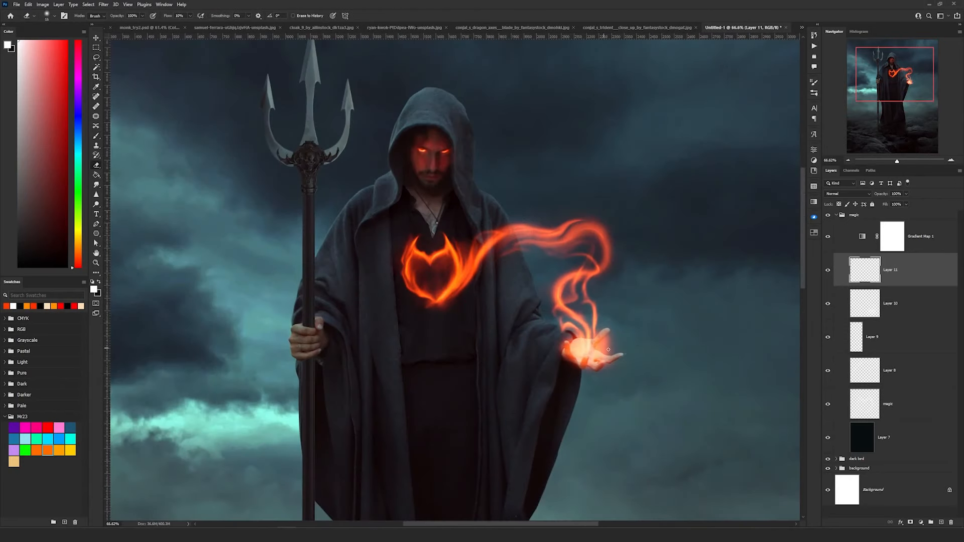
# Add a Hue/Saturation adjustment above the gradient map, colorized with hue 44 and saturation 100.
pyautogui.hotkey('alt', '[')
pyautogui.scroll(3, 602, 301)
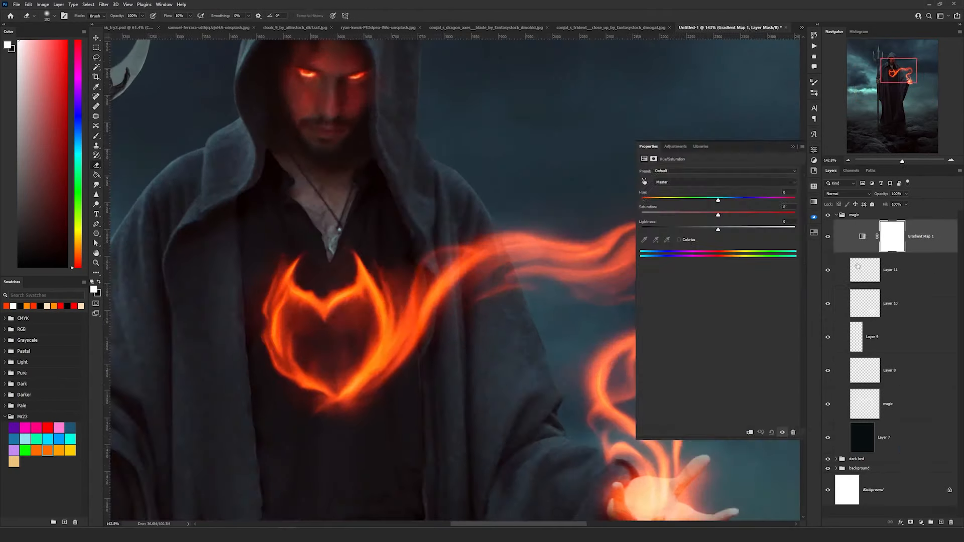
pyautogui.moveTo(649, 201); pyautogui.dragTo(657, 201)
# Invert the Hue/Saturation mask and paint the yellow tint back onto the brightest parts of the magic flames.
pyautogui.click(653, 158)
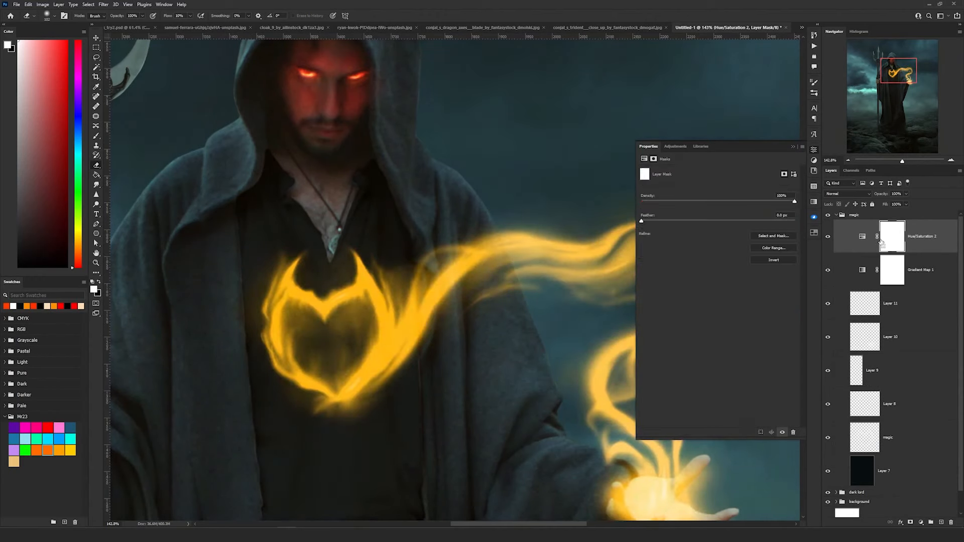
pyautogui.hotkey('ctrl', 'i')
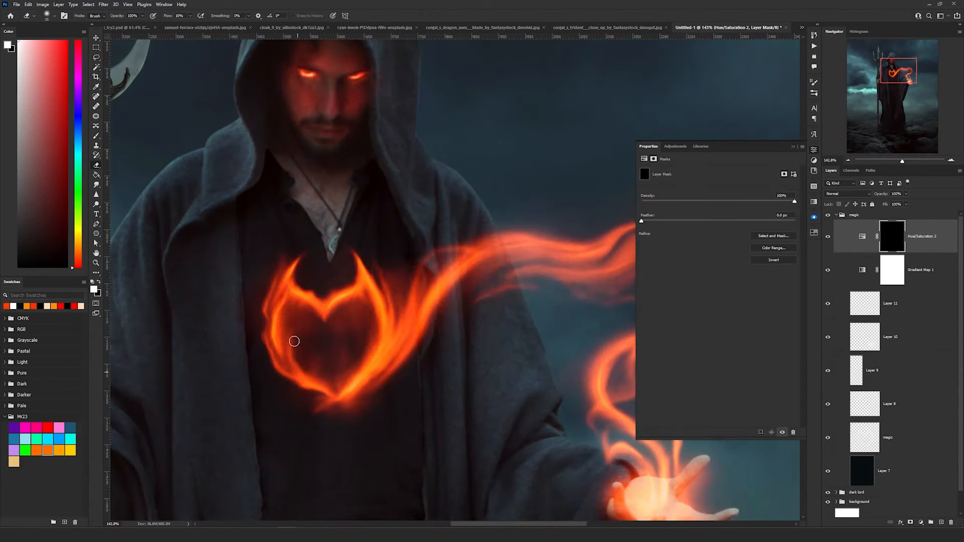
pyautogui.press('b')
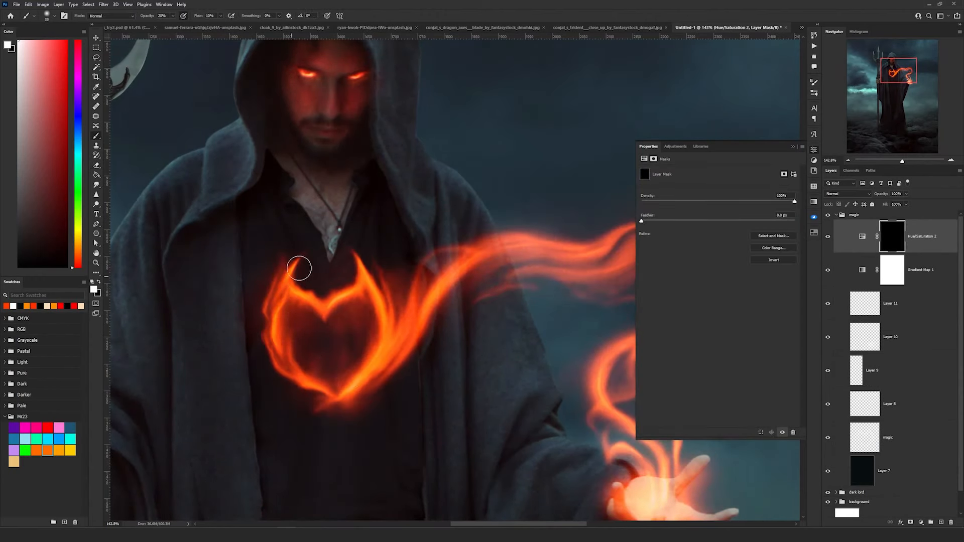
pyautogui.moveTo(377, 370); pyautogui.dragTo(265, 292)
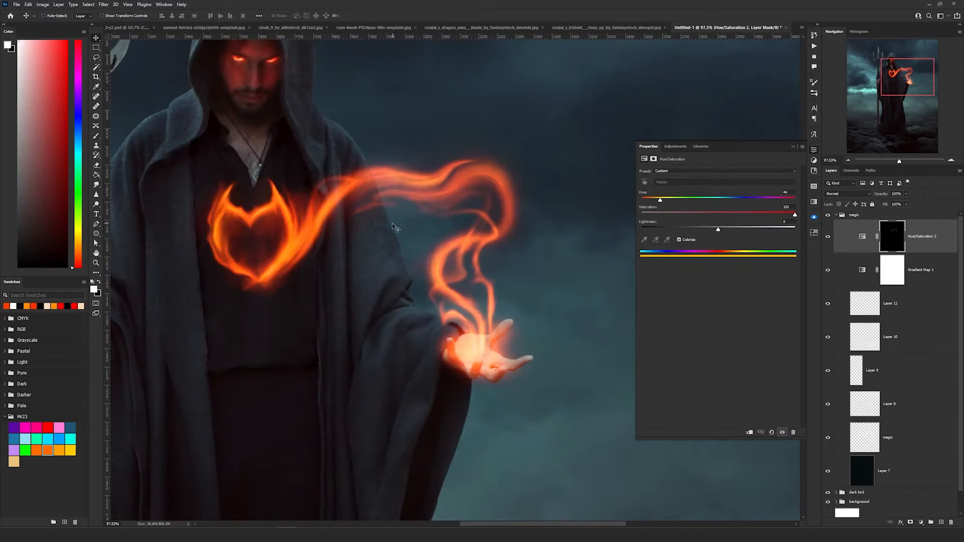
pyautogui.scroll(-3, 387, 232)
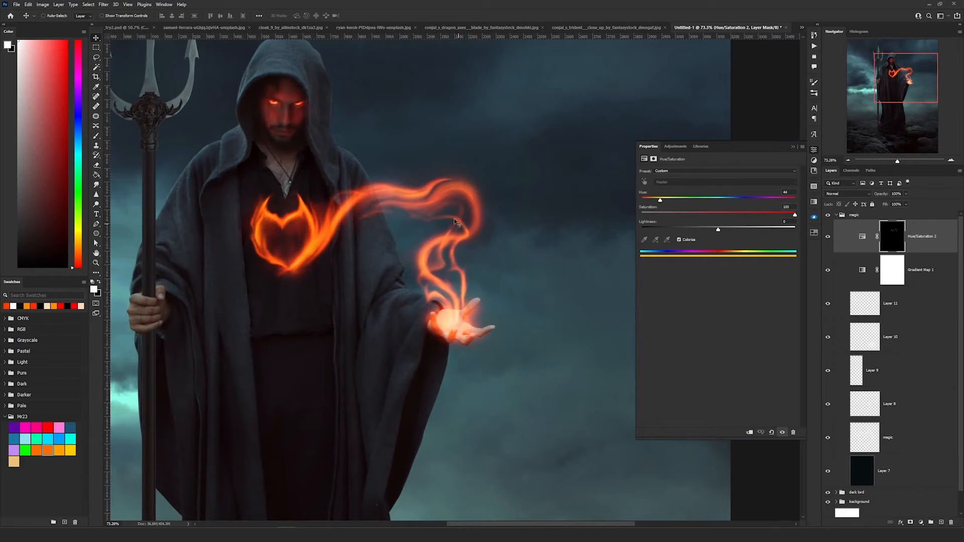
pyautogui.scroll(-2, 370, 168)
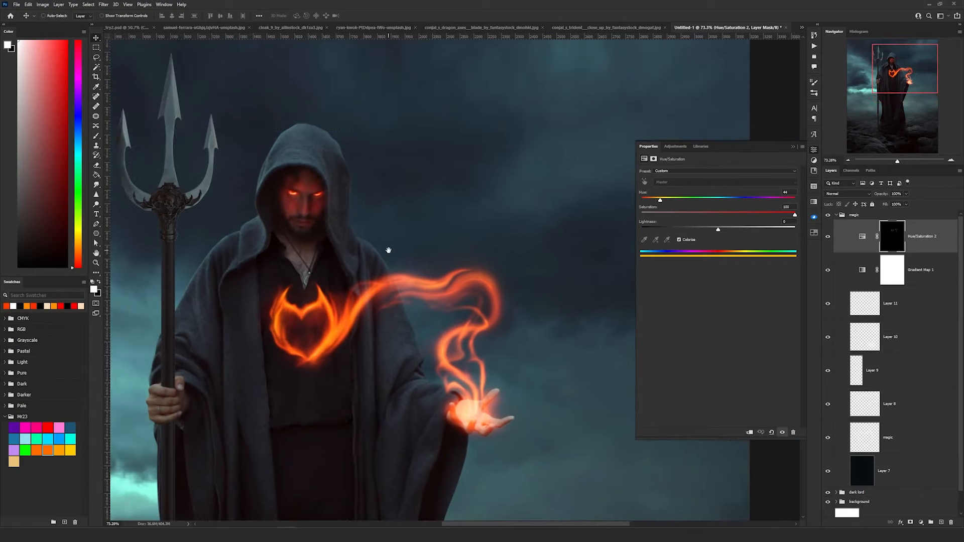
# Collapse the magic group, open the dark lord group and add an Exposure adjustment directly above Layer 4.
pyautogui.click(836, 215)
pyautogui.click(836, 224)
pyautogui.scroll(-5, 904, 266)
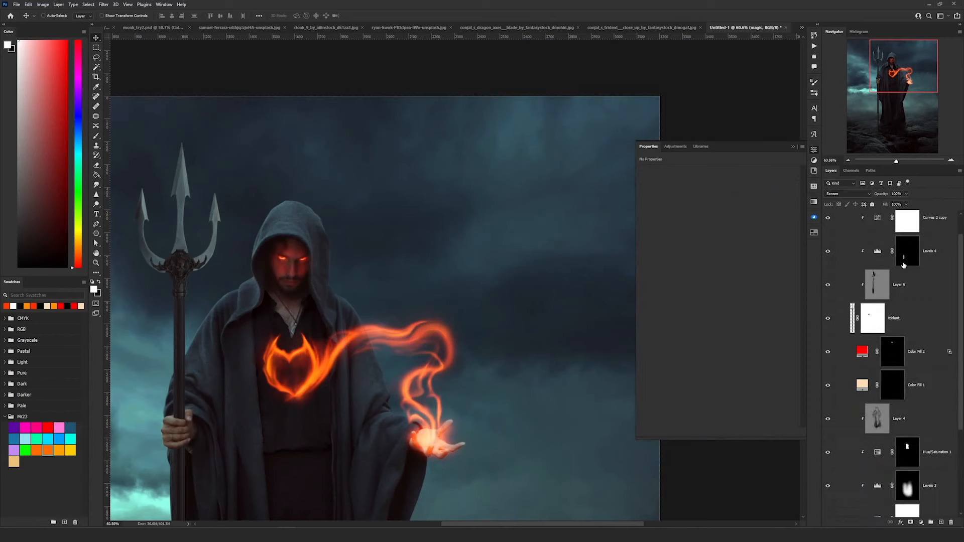
pyautogui.scroll(1, 904, 266)
pyautogui.click(896, 351)
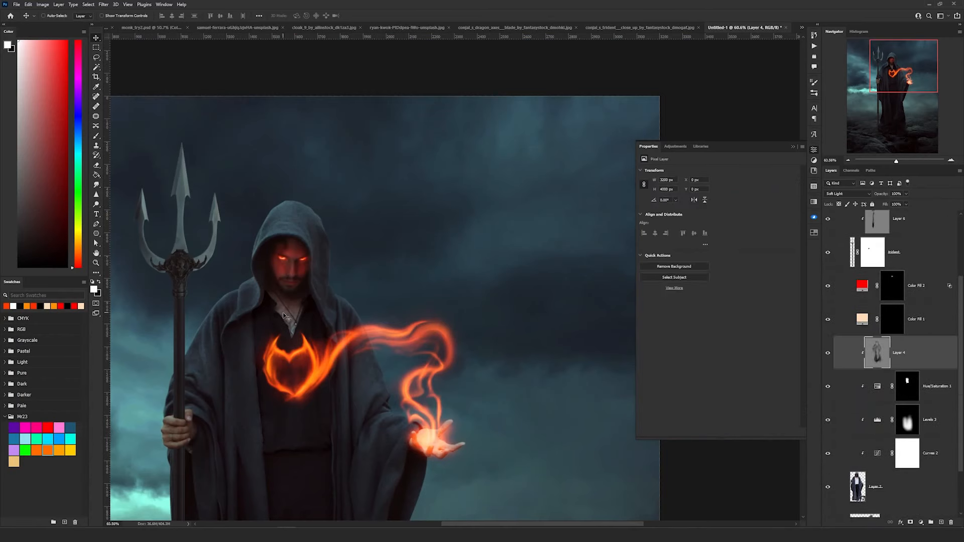
pyautogui.click(921, 523)
pyautogui.click(919, 427)
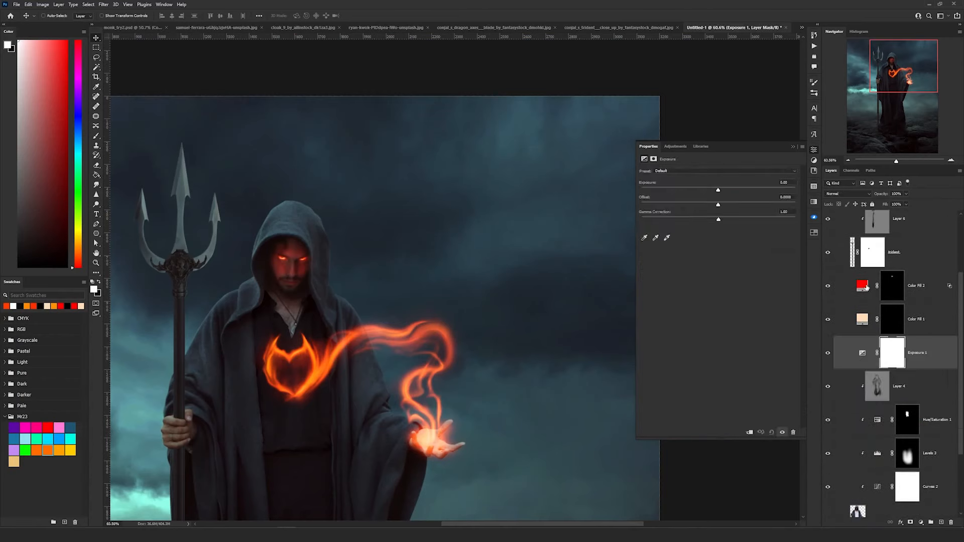
# Set the exposure to +4.00 and clip the adjustment to the dark lord layers.
pyautogui.moveTo(718, 190); pyautogui.dragTo(763, 191)
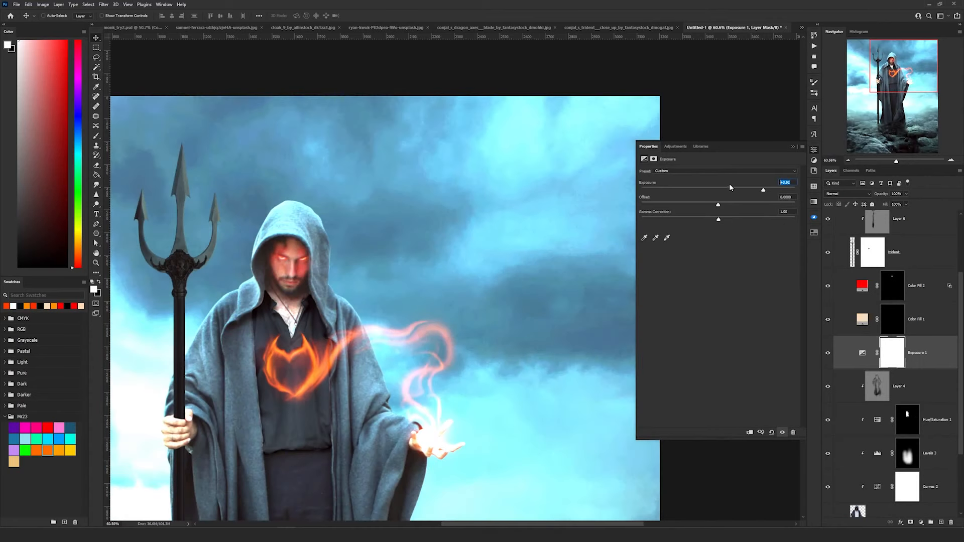
pyautogui.write('4')
pyautogui.press('Return')
pyautogui.keyDown('alt'); pyautogui.click(873, 369); pyautogui.keyUp('alt')
pyautogui.scroll(-9, 369, 359)
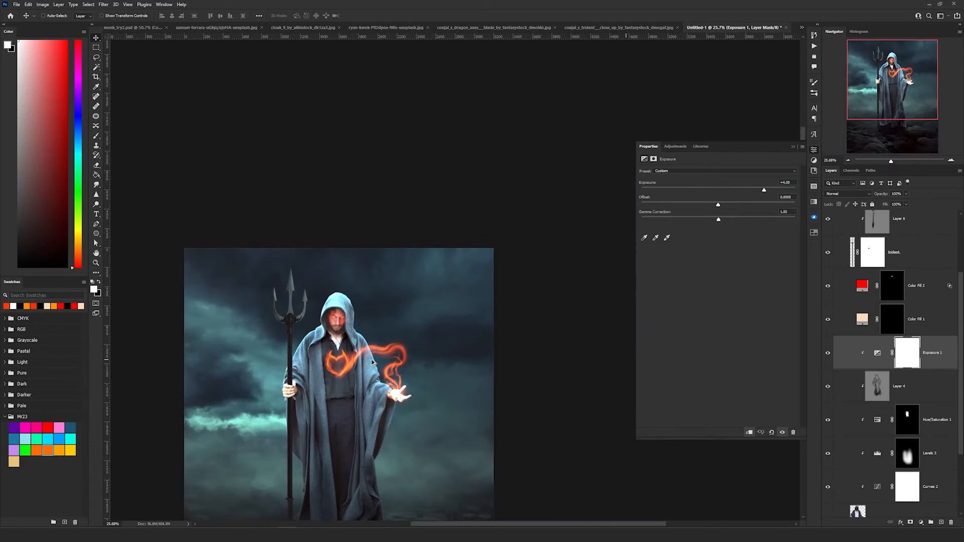
pyautogui.scroll(9, 353, 355)
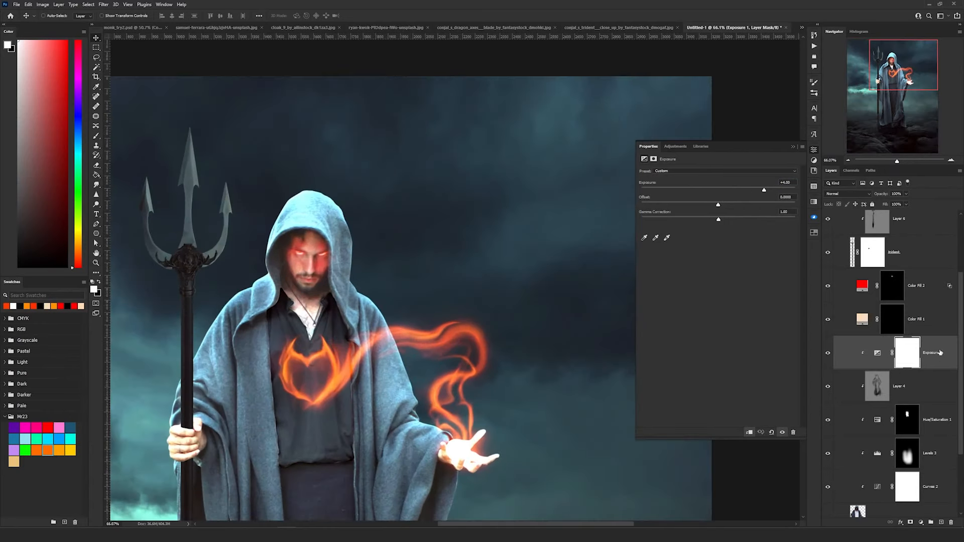
# In the Exposure layer's Blend If options, split the underlying layer's black slider out to about 100.
pyautogui.click(877, 349)
pyautogui.moveTo(602, 251); pyautogui.dragTo(640, 254)
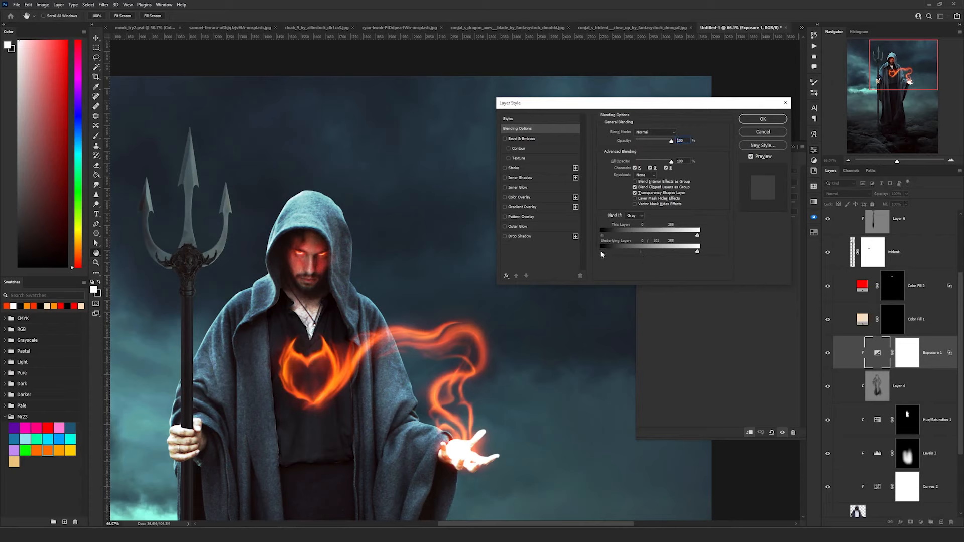
pyautogui.press('Return')
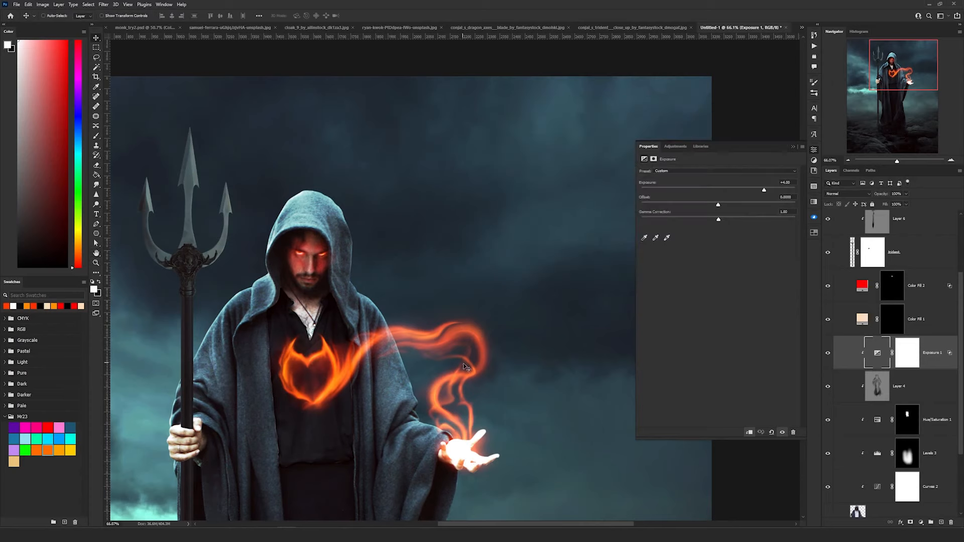
# Invert the Exposure 1 mask and paint the brightening back onto the cloak's hood, shoulders, sleeves and robe folds.
pyautogui.click(914, 360)
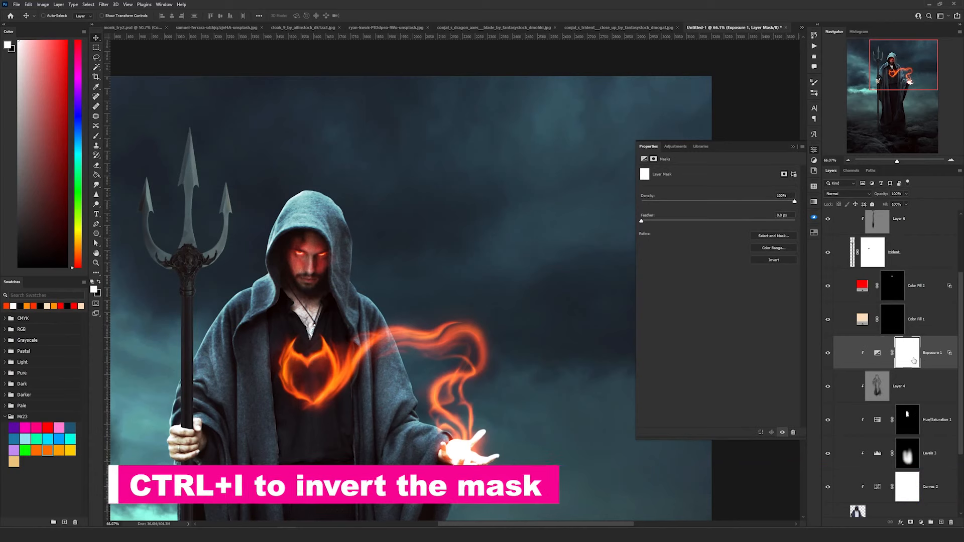
pyautogui.hotkey('ctrl', 'i')
pyautogui.press('b')
pyautogui.moveTo(286, 275); pyautogui.dragTo(301, 269)
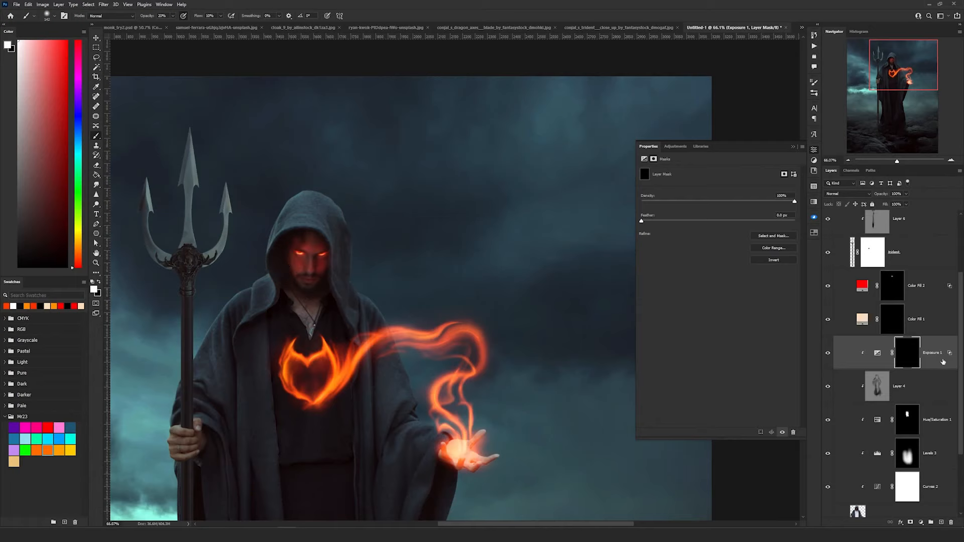
pyautogui.moveTo(283, 212); pyautogui.dragTo(407, 85)
pyautogui.moveTo(366, 211); pyautogui.dragTo(343, 251)
pyautogui.moveTo(343, 251); pyautogui.dragTo(330, 143)
pyautogui.moveTo(360, 358); pyautogui.dragTo(372, 265)
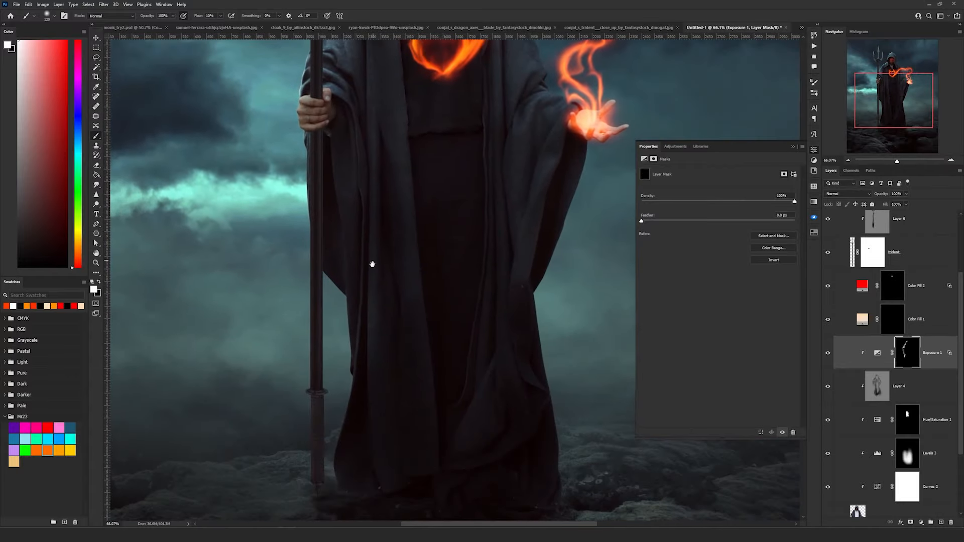
pyautogui.moveTo(336, 127)
pyautogui.mouseDown()
pyautogui.moveTo(239, 310)
pyautogui.moveTo(224, 299)
pyautogui.moveTo(252, 304)
pyautogui.mouseUp()
pyautogui.moveTo(423, 145); pyautogui.dragTo(395, 264)
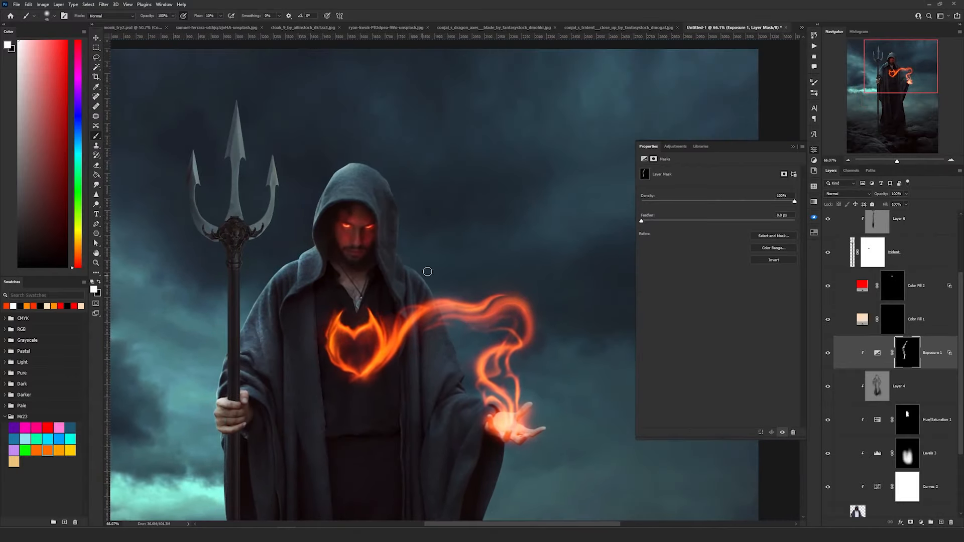
pyautogui.moveTo(397, 306); pyautogui.dragTo(355, 169)
pyautogui.moveTo(365, 288); pyautogui.dragTo(383, 152)
pyautogui.moveTo(218, 193); pyautogui.dragTo(193, 361)
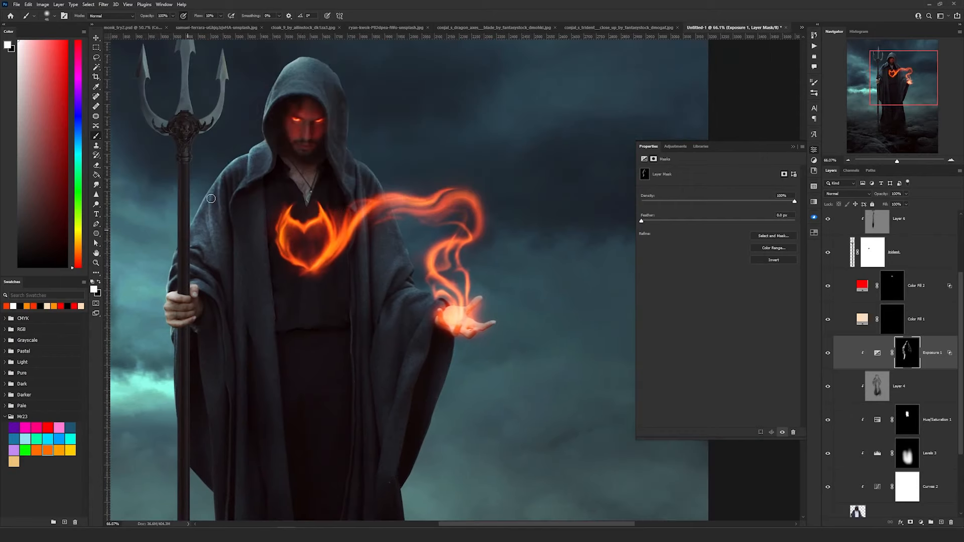
pyautogui.moveTo(352, 170); pyautogui.dragTo(424, 283)
pyautogui.scroll(-2, 424, 283)
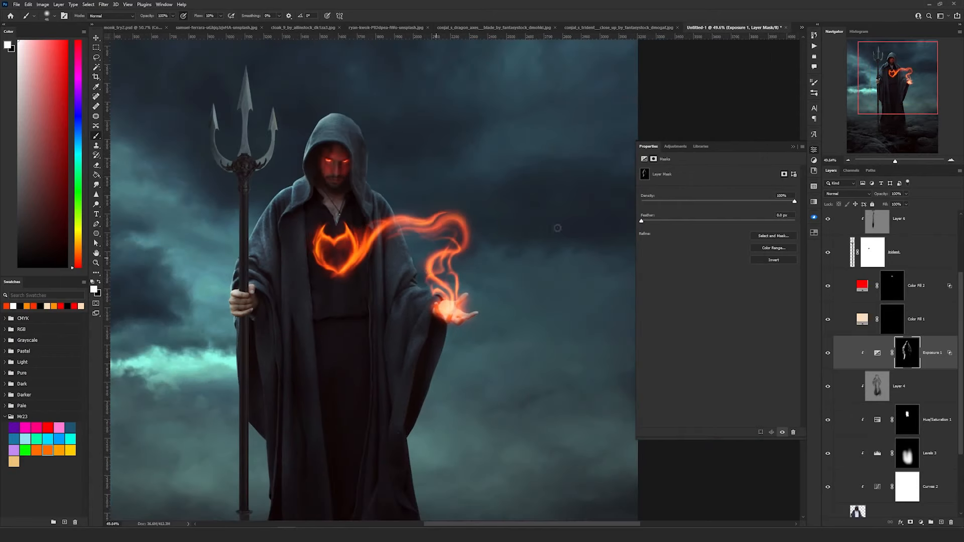
pyautogui.scroll(3, 876, 301)
# Add an Exposure adjustment above the trident's Curves 2 copy layer, clip it and set the exposure to +4.00.
pyautogui.click(877, 249)
pyautogui.click(920, 522)
pyautogui.click(933, 417)
pyautogui.hotkey('ctrl', 'alt', 'g')
pyautogui.moveTo(719, 189); pyautogui.dragTo(763, 189)
# In the new Exposure layer's Blend If options, split the underlying layer's black slider out to about 100.
pyautogui.doubleClick(937, 252)
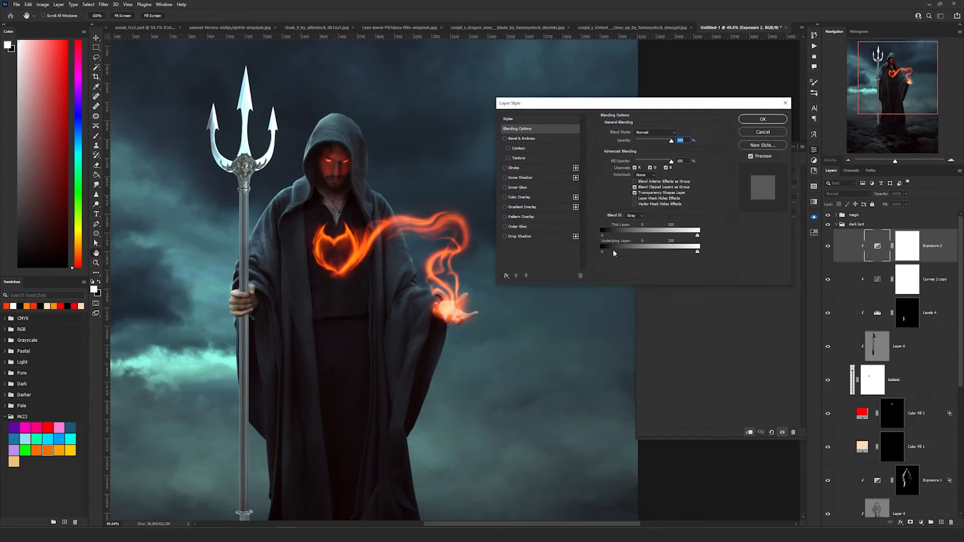
pyautogui.moveTo(602, 251); pyautogui.dragTo(639, 254)
pyautogui.click(763, 119)
# Invert the Exposure 2 mask and paint highlights back onto the trident's prongs and along its shaft.
pyautogui.click(911, 251)
pyautogui.hotkey('ctrl', 'i')
pyautogui.moveTo(206, 145); pyautogui.dragTo(232, 106)
pyautogui.scroll(-3, 239, 221)
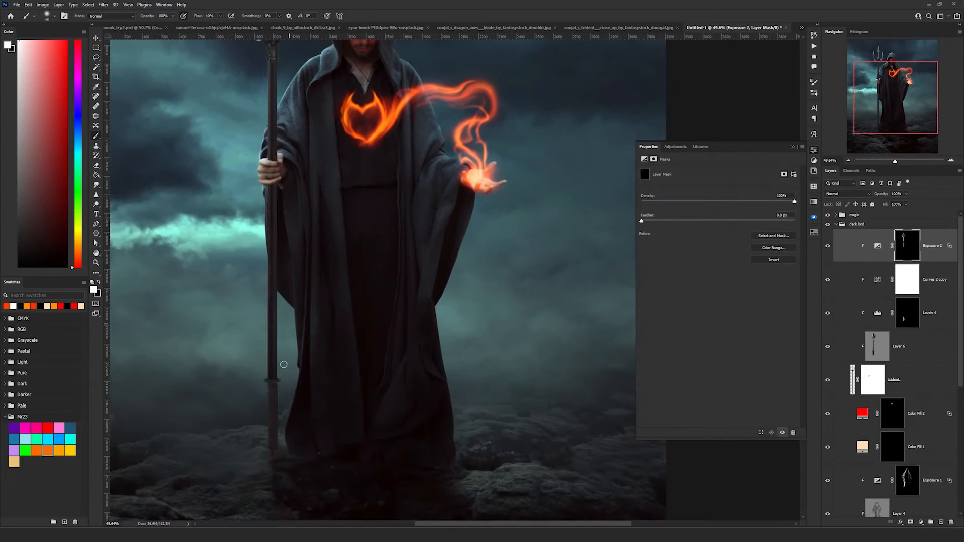
pyautogui.moveTo(265, 374); pyautogui.dragTo(269, 363)
pyautogui.scroll(3, 270, 369)
pyautogui.scroll(-1, 270, 371)
pyautogui.click(644, 159)
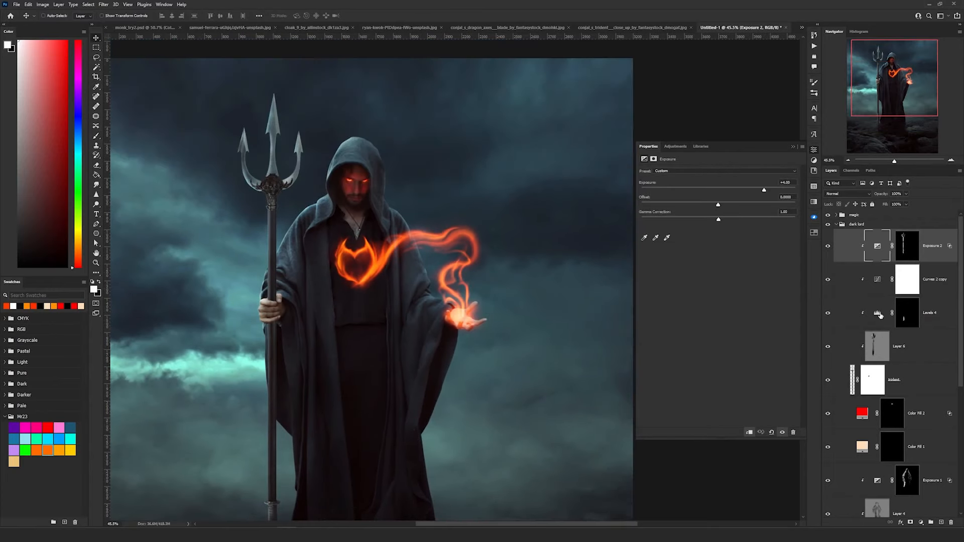
# Add a Linear Dodge (Add) layer filled with neutral black directly above Exposure 1 and clip it to the dark lord layers.
pyautogui.click(880, 315)
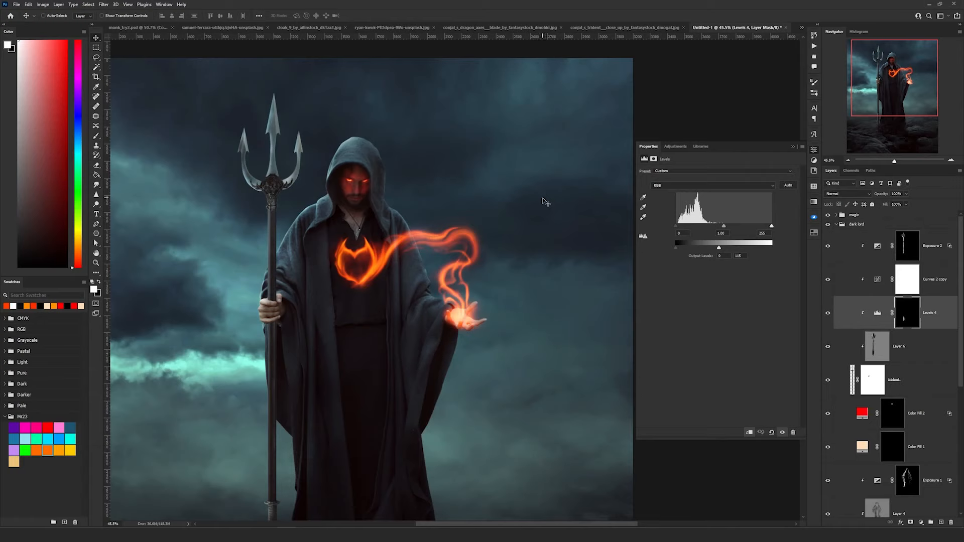
pyautogui.scroll(-3, 934, 361)
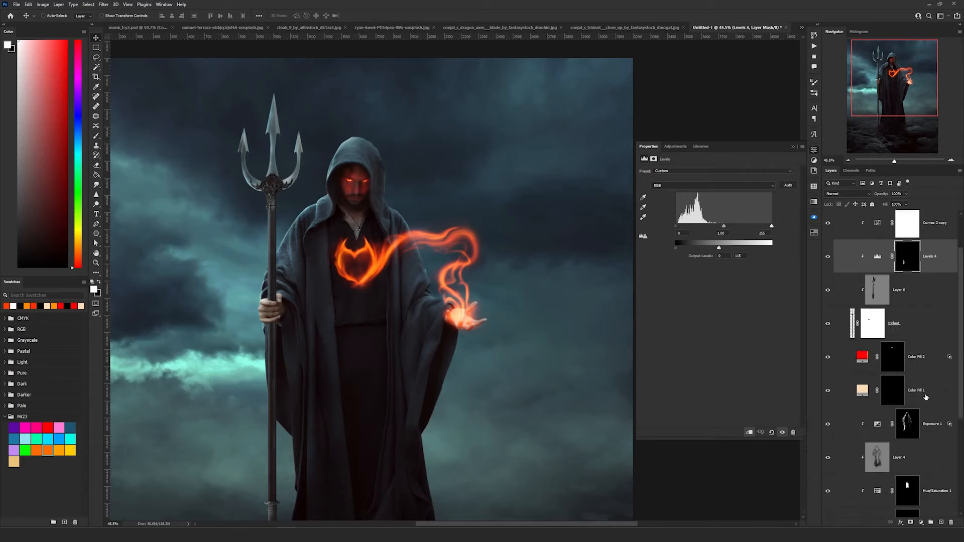
pyautogui.click(932, 389)
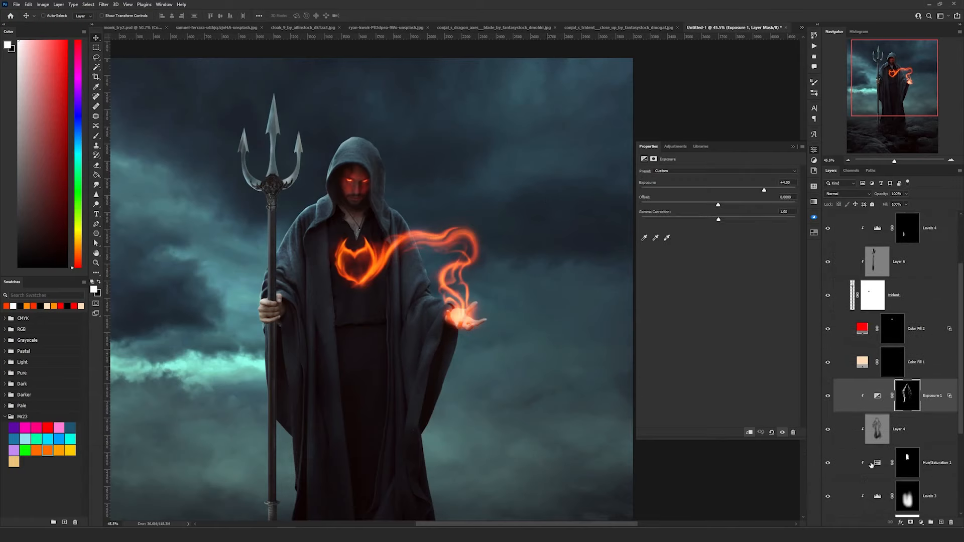
pyautogui.click(59, 5)
pyautogui.moveTo(70, 14)
pyautogui.click(150, 15)
pyautogui.click(436, 192)
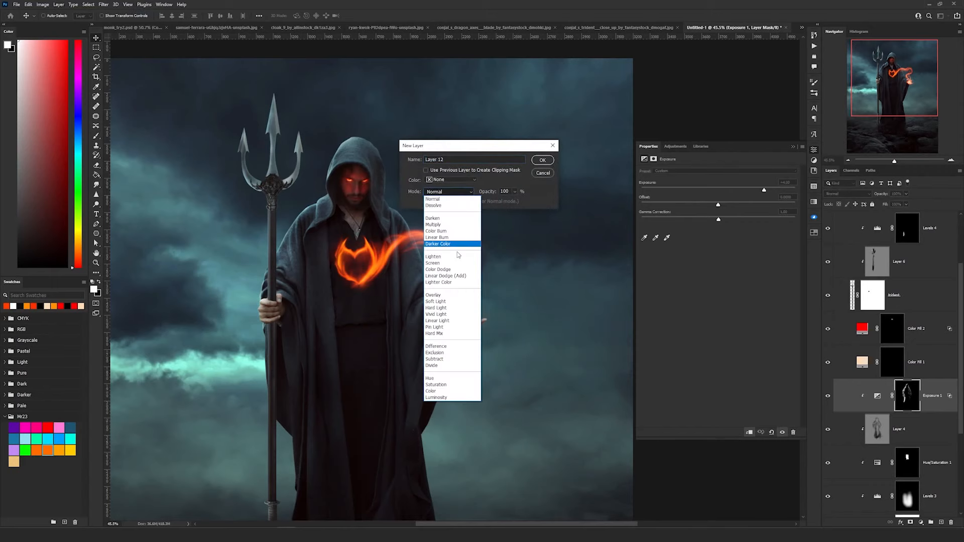
pyautogui.click(446, 276)
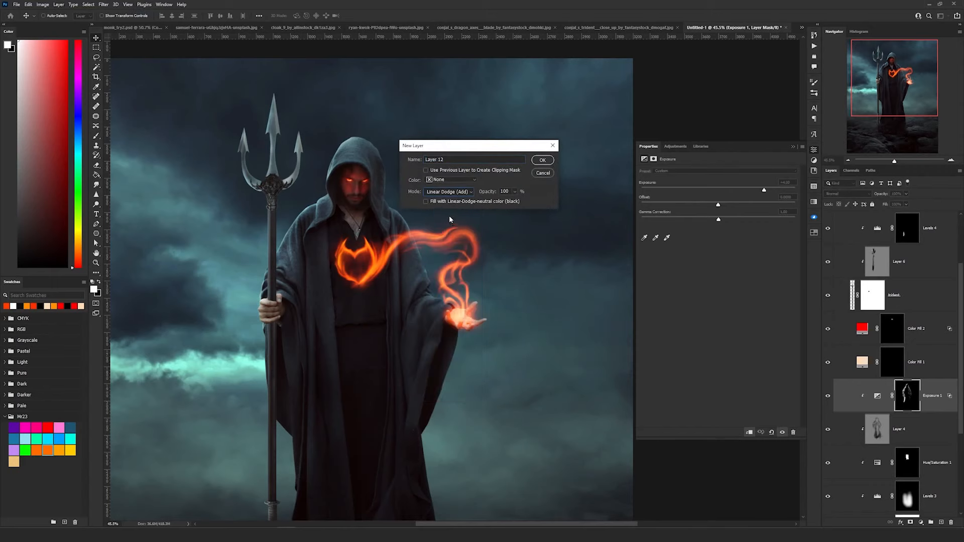
pyautogui.click(542, 160)
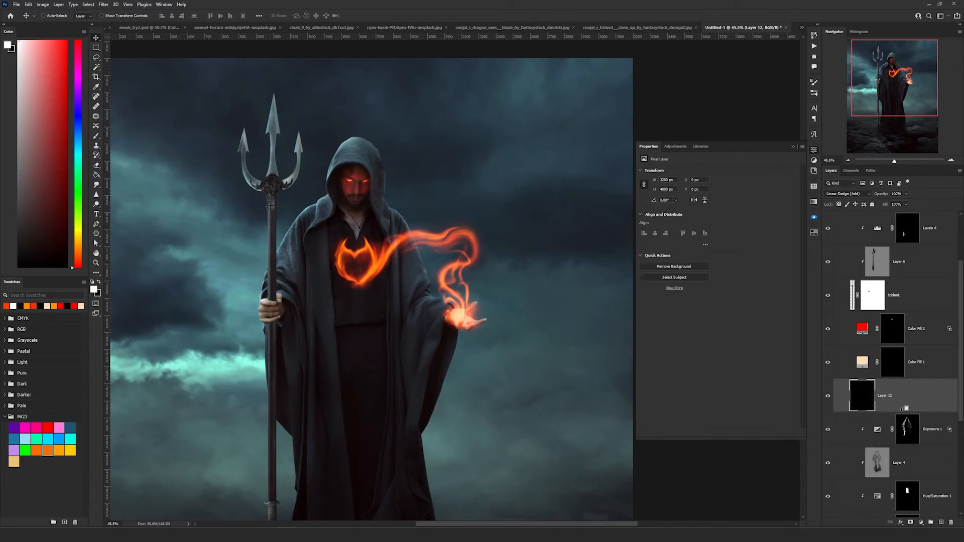
pyautogui.keyDown('alt'); pyautogui.click(902, 409); pyautogui.keyUp('alt')
# In Layer 12's Blend If options, split the underlying layer's black slider out to about 100.
pyautogui.scroll(5, 415, 190)
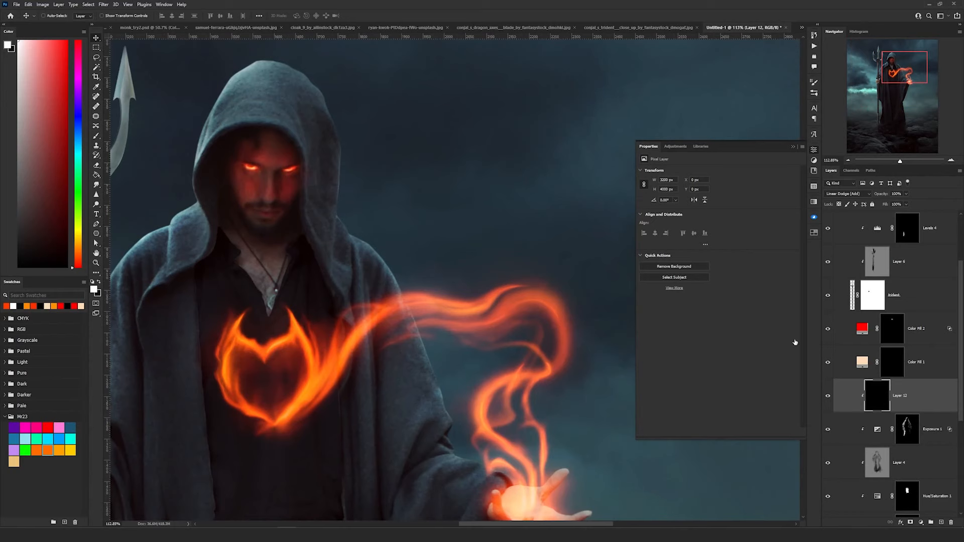
pyautogui.doubleClick(929, 396)
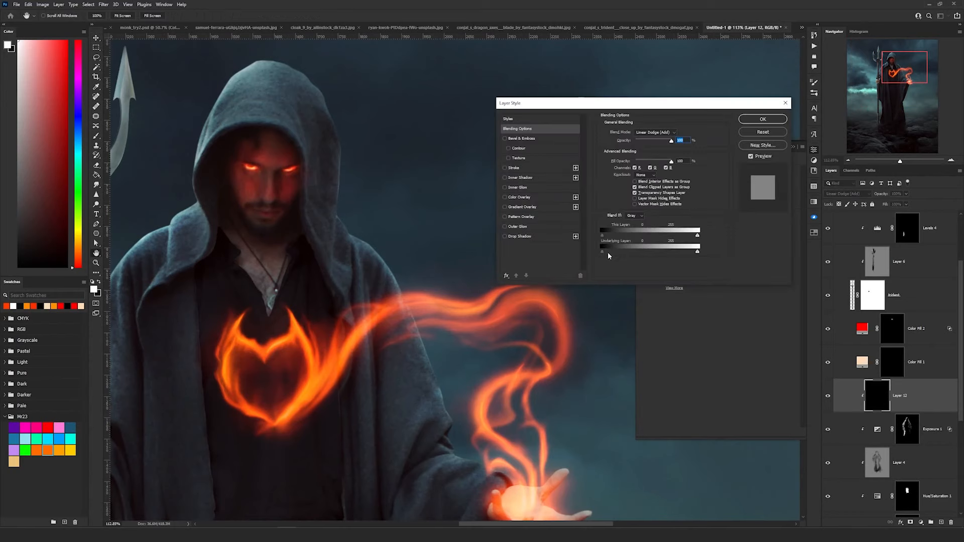
pyautogui.moveTo(604, 252); pyautogui.dragTo(640, 255)
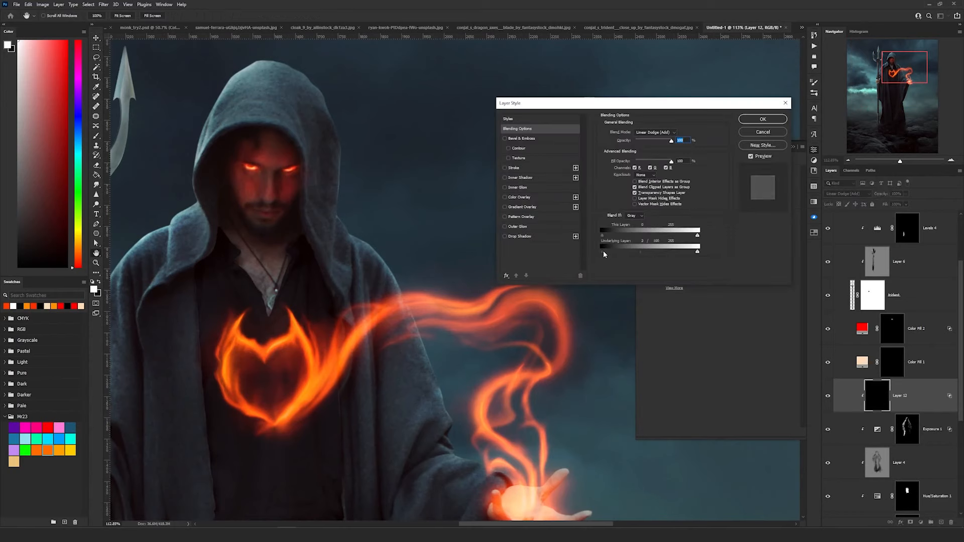
pyautogui.click(763, 119)
# Paint an orange rim light on Layer 12 along the cloak's shoulder and sleeve edges beside the flames.
pyautogui.press('b')
pyautogui.scroll(-1, 150, 326)
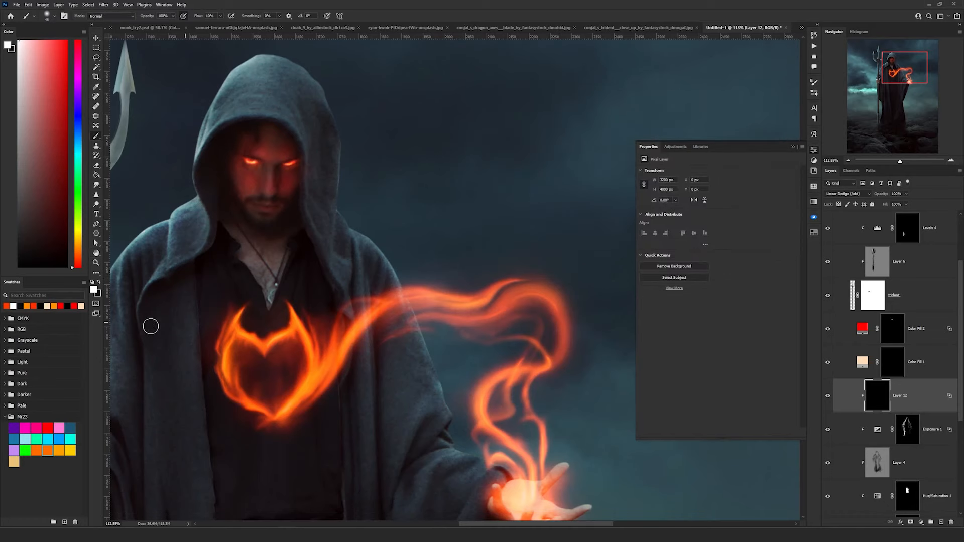
pyautogui.click(52, 449)
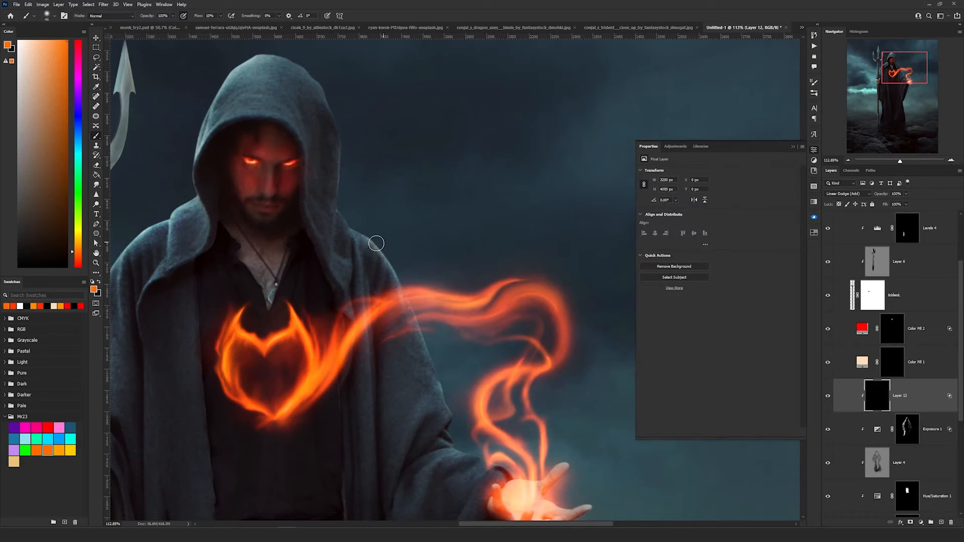
pyautogui.moveTo(437, 357); pyautogui.dragTo(454, 409)
pyautogui.scroll(8, 446, 417)
pyautogui.press('x')
pyautogui.press('x')
pyautogui.moveTo(311, 101); pyautogui.dragTo(396, 384)
pyautogui.moveTo(447, 249); pyautogui.dragTo(370, 90)
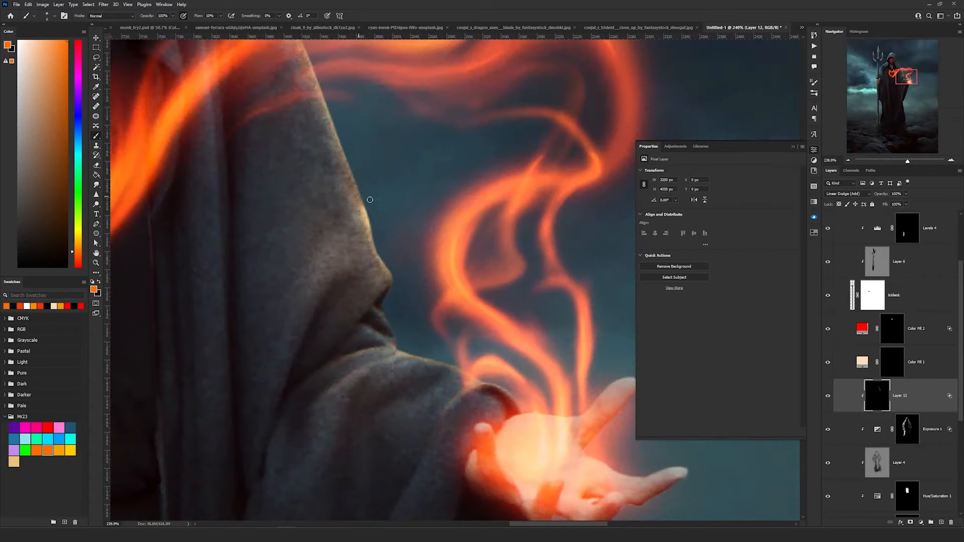
pyautogui.scroll(2, 393, 307)
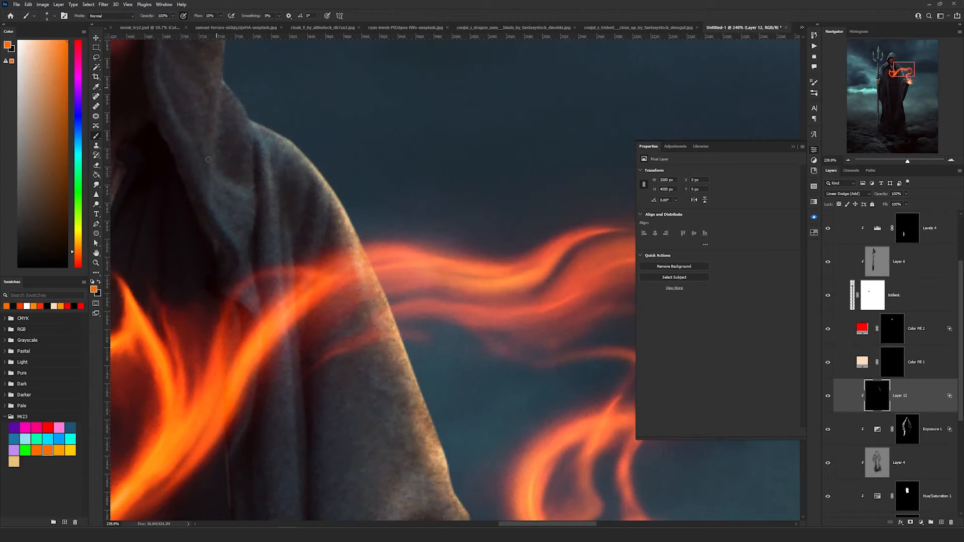
pyautogui.moveTo(234, 201); pyautogui.dragTo(267, 321)
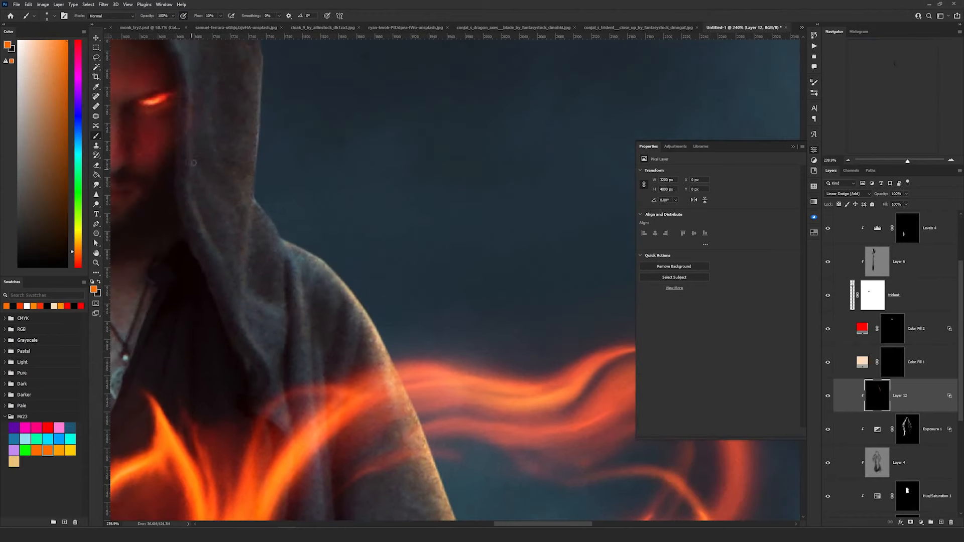
# Brush a soft red and orange glow onto the robe and chest around the flaming heart with a larger brush.
pyautogui.scroll(-5, 287, 331)
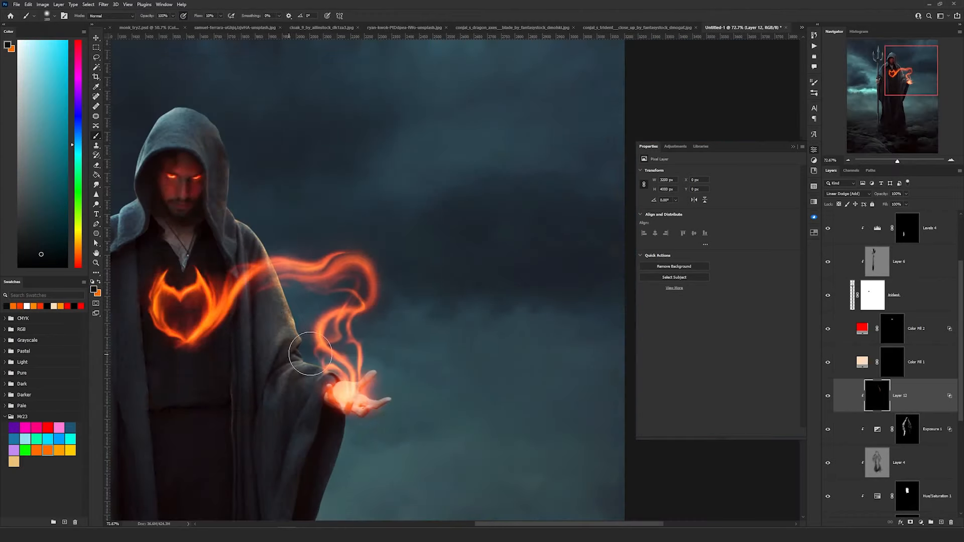
pyautogui.moveTo(251, 245)
pyautogui.mouseDown()
pyautogui.moveTo(405, 78)
pyautogui.moveTo(355, 230)
pyautogui.mouseUp()
pyautogui.click(48, 428)
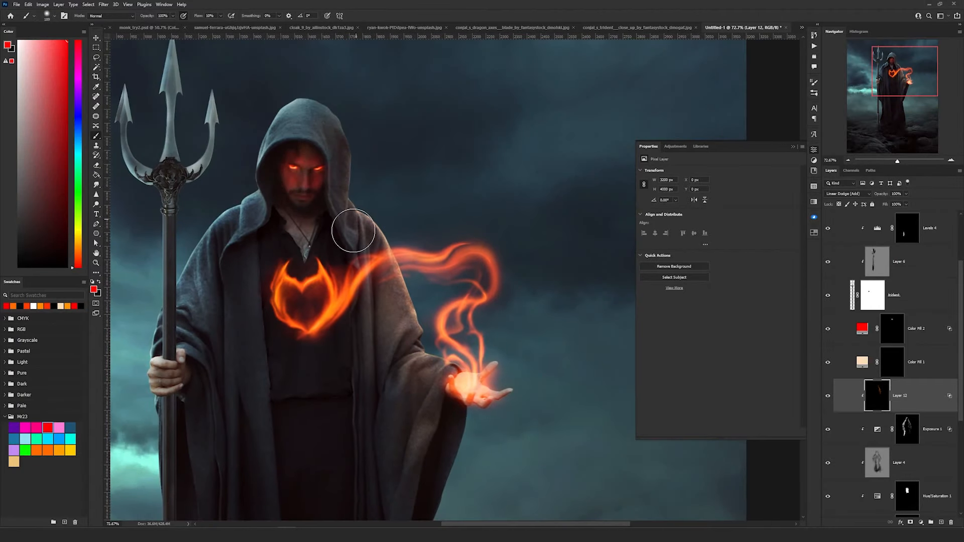
pyautogui.moveTo(308, 335); pyautogui.dragTo(289, 339)
pyautogui.click(36, 451)
pyautogui.press('x')
pyautogui.moveTo(355, 426); pyautogui.dragTo(357, 300)
pyautogui.press('x')
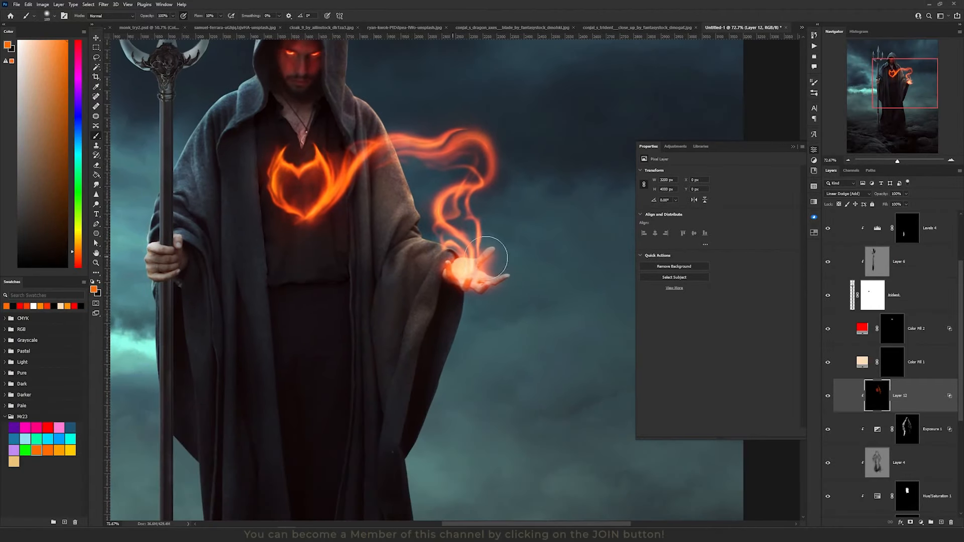
# Paint orange and a sampled pale peach light over the palm and fingers holding the magic.
pyautogui.scroll(5, 491, 246)
pyautogui.moveTo(435, 248); pyautogui.dragTo(352, 245)
pyautogui.moveTo(508, 224); pyautogui.dragTo(482, 252)
pyautogui.moveTo(369, 294); pyautogui.dragTo(373, 320)
pyautogui.keyDown('alt'); pyautogui.click(355, 280); pyautogui.keyUp('alt')
pyautogui.moveTo(377, 276); pyautogui.dragTo(436, 261)
pyautogui.moveTo(462, 293)
pyautogui.mouseDown()
pyautogui.moveTo(530, 339)
pyautogui.moveTo(589, 325)
pyautogui.mouseUp()
pyautogui.moveTo(518, 353); pyautogui.dragTo(475, 372)
pyautogui.scroll(-4, 390, 254)
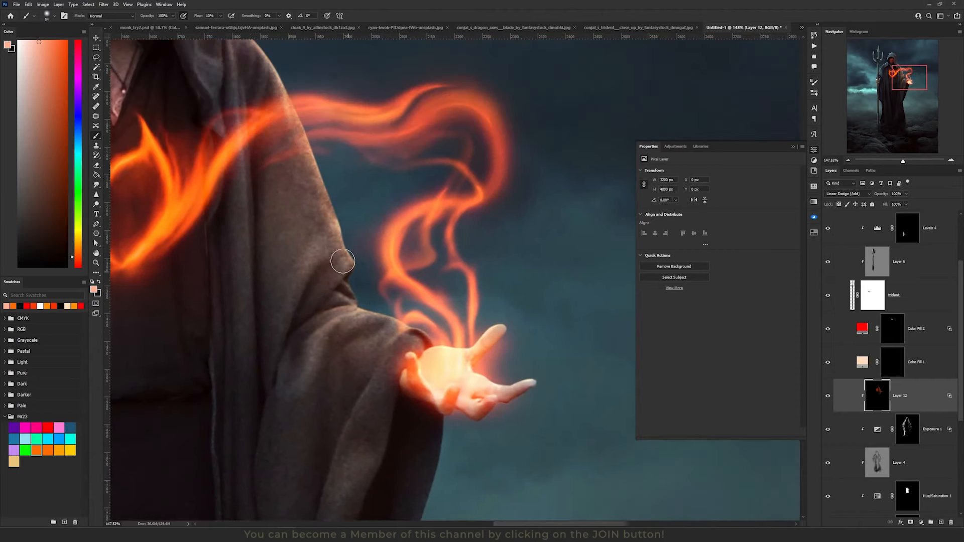
# Paint warm highlights along the sleeve folds near the flames and tone the glow down with black.
pyautogui.scroll(2, 363, 306)
pyautogui.scroll(2, 211, 228)
pyautogui.moveTo(405, 404); pyautogui.dragTo(382, 304)
pyautogui.click(48, 428)
pyautogui.keyDown('alt'); pyautogui.click(400, 213); pyautogui.keyUp('alt')
pyautogui.click(47, 450)
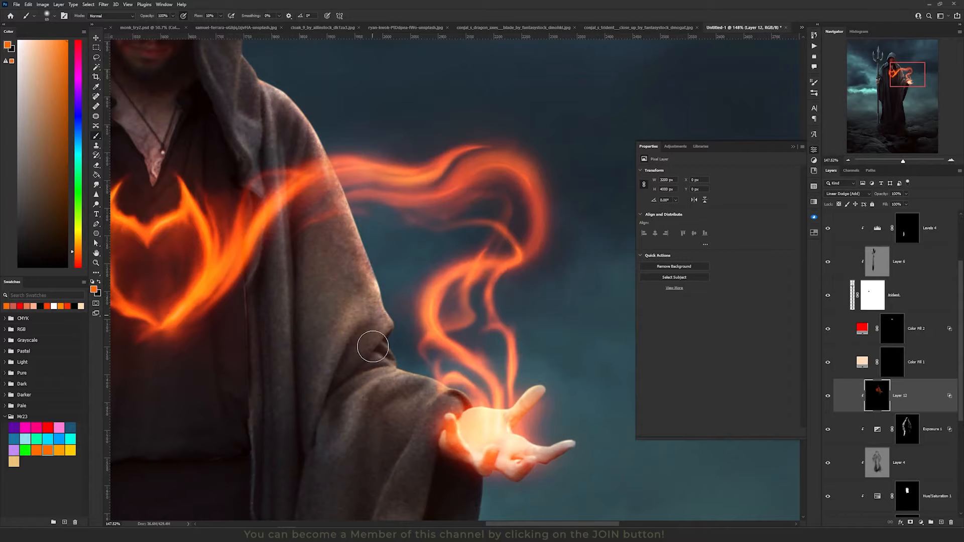
pyautogui.scroll(-10, 437, 371)
pyautogui.scroll(6, 396, 323)
pyautogui.press('x')
pyautogui.moveTo(347, 386)
pyautogui.mouseDown()
pyautogui.moveTo(377, 188)
pyautogui.moveTo(307, 116)
pyautogui.mouseUp()
pyautogui.press('x')
# Sample colours from the flames and paint them onto the sleeve and shoulder edges.
pyautogui.keyDown('alt'); pyautogui.click(496, 154); pyautogui.keyUp('alt')
pyautogui.moveTo(441, 97)
pyautogui.mouseDown()
pyautogui.moveTo(428, 67)
pyautogui.moveTo(392, 295)
pyautogui.mouseUp()
pyautogui.moveTo(373, 192); pyautogui.dragTo(371, 169)
pyautogui.keyDown('alt'); pyautogui.click(430, 274); pyautogui.keyUp('alt')
pyautogui.moveTo(396, 251); pyautogui.dragTo(403, 283)
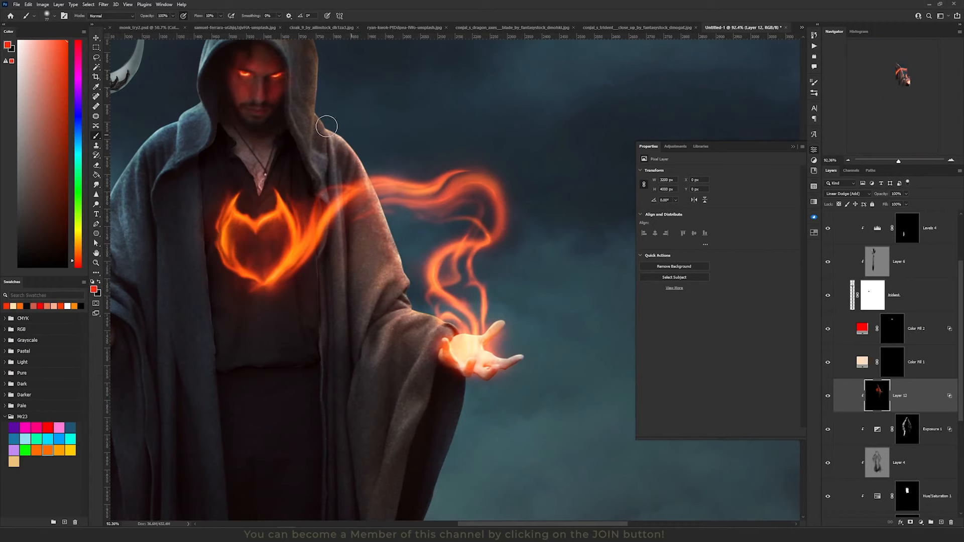
# Brush a broad, soft red-orange glow onto the robe's front panels on both sides of the heart.
pyautogui.scroll(-7, 360, 167)
pyautogui.scroll(5, 249, 168)
pyautogui.press('x')
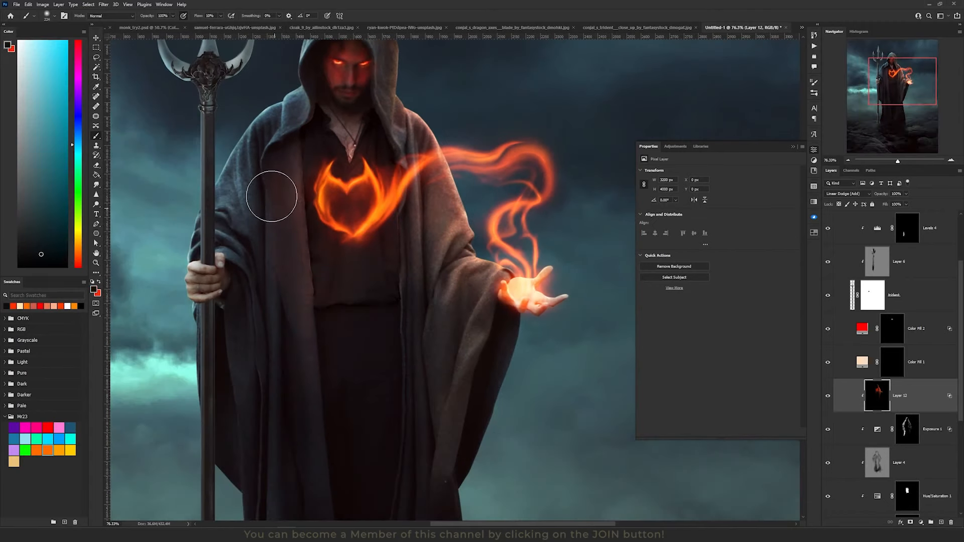
pyautogui.press('x')
pyautogui.moveTo(306, 380); pyautogui.dragTo(299, 263)
pyautogui.moveTo(456, 312); pyautogui.dragTo(419, 197)
pyautogui.moveTo(279, 105); pyautogui.dragTo(278, 327)
pyautogui.scroll(-5, 278, 326)
pyautogui.scroll(5, 441, 226)
pyautogui.scroll(-7, 312, 298)
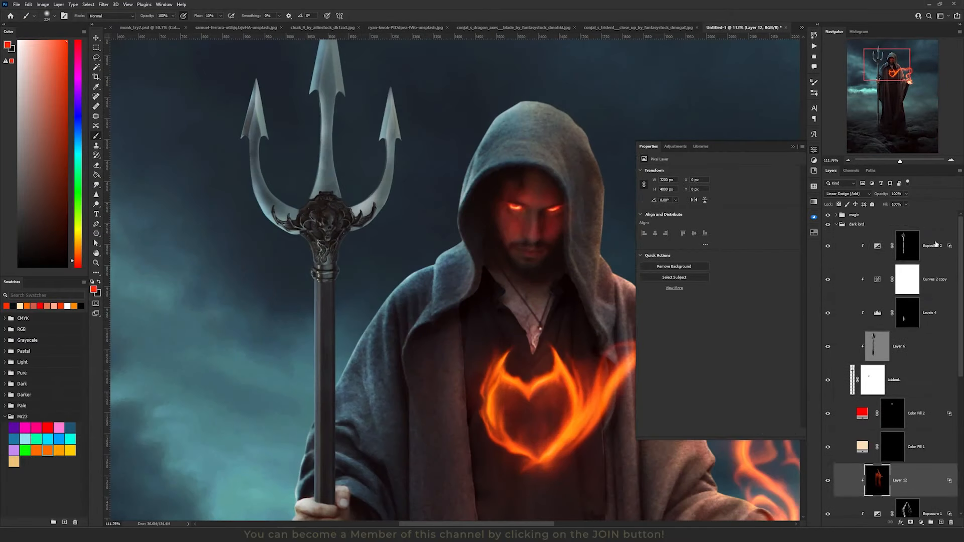
# Create a layer above the trident's Exposure 2 adjustment in Linear Dodge (Add) mode, filled with neutral black and clipped to the trident.
pyautogui.press('d')
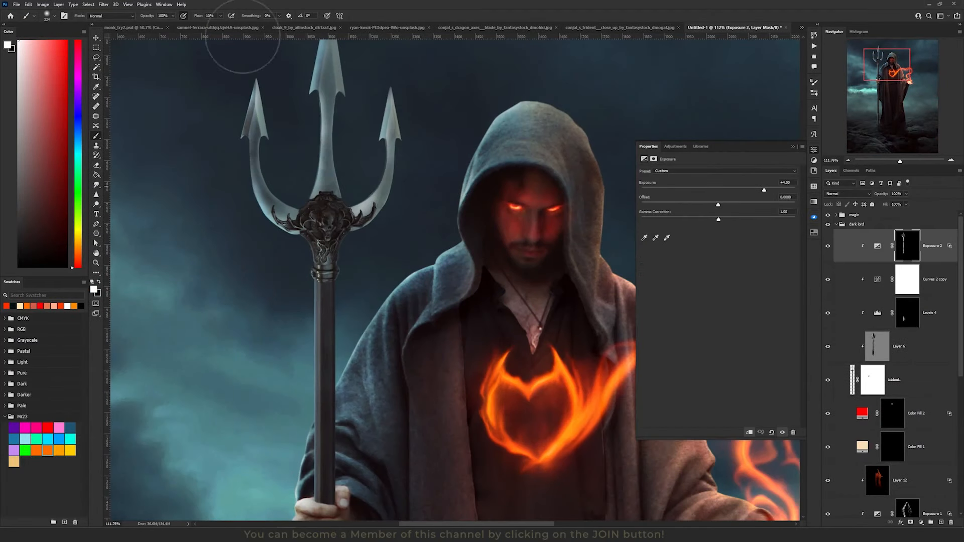
pyautogui.click(61, 6)
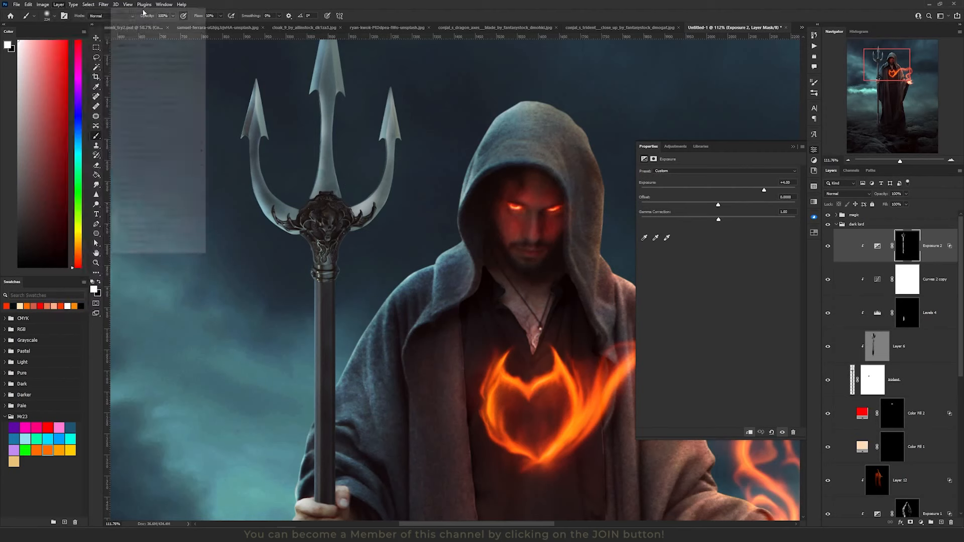
pyautogui.click(61, 7)
pyautogui.click(61, 6)
pyautogui.moveTo(70, 14)
pyautogui.click(153, 13)
pyautogui.click(442, 191)
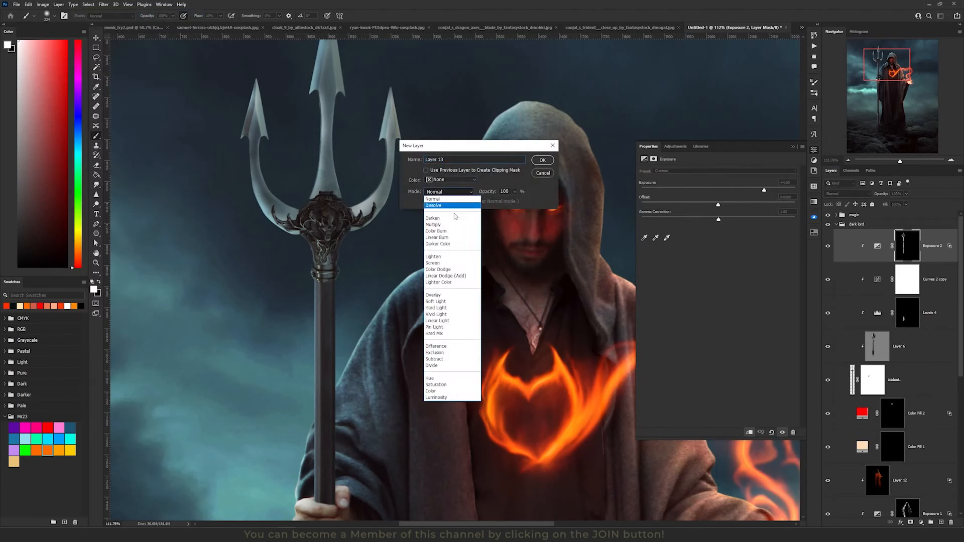
pyautogui.click(446, 276)
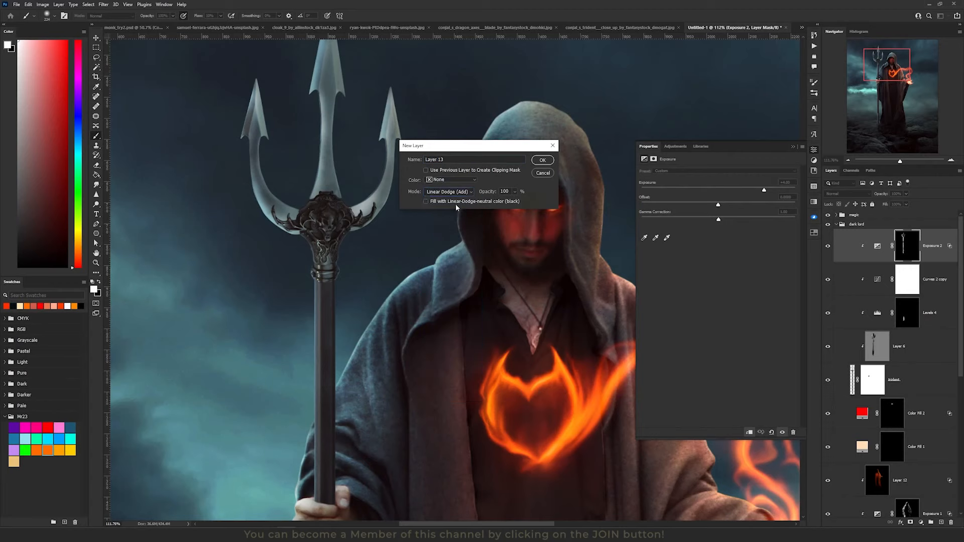
pyautogui.click(426, 201)
pyautogui.click(542, 160)
pyautogui.hotkey('ctrl', 'alt', 'g')
# Adjust the new trident layer's blending options.
pyautogui.doubleClick(925, 250)
pyautogui.moveTo(601, 255); pyautogui.dragTo(617, 255)
pyautogui.click(763, 120)
# Paint an orange swatch glow onto the trident's head and upper shaft.
pyautogui.click(48, 450)
pyautogui.moveTo(395, 193); pyautogui.dragTo(353, 227)
pyautogui.moveTo(350, 101); pyautogui.dragTo(342, 213)
pyautogui.moveTo(253, 216); pyautogui.dragTo(267, 310)
pyautogui.moveTo(316, 337); pyautogui.dragTo(352, 213)
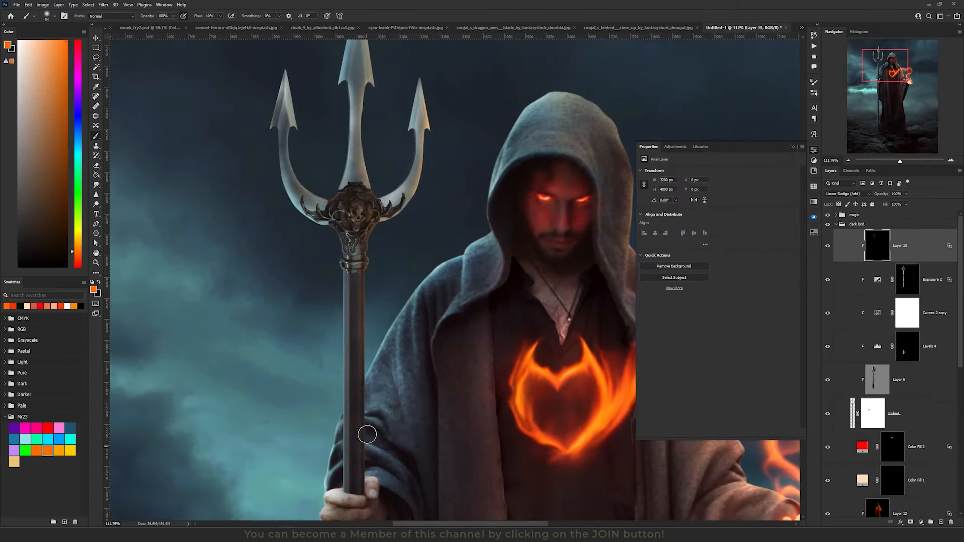
# Extend the orange glow down the trident's shaft past the gripping hand, toning it down with black.
pyautogui.scroll(-9, 366, 430)
pyautogui.press('x')
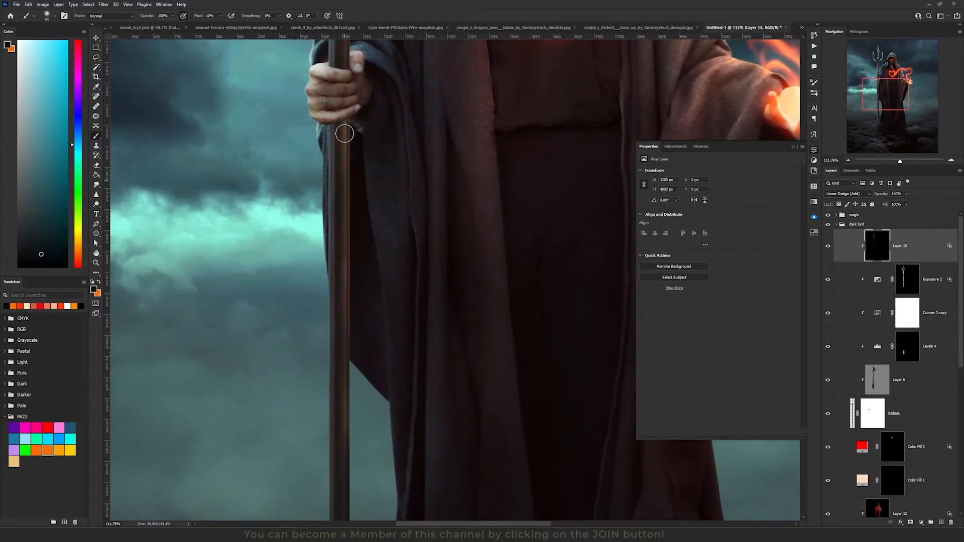
pyautogui.moveTo(345, 134); pyautogui.dragTo(293, 410)
pyautogui.press('x')
pyautogui.press('x')
pyautogui.moveTo(258, 324); pyautogui.dragTo(306, 324)
pyautogui.moveTo(364, 143); pyautogui.dragTo(297, 329)
pyautogui.scroll(3, 297, 329)
pyautogui.moveTo(310, 273); pyautogui.dragTo(216, 280)
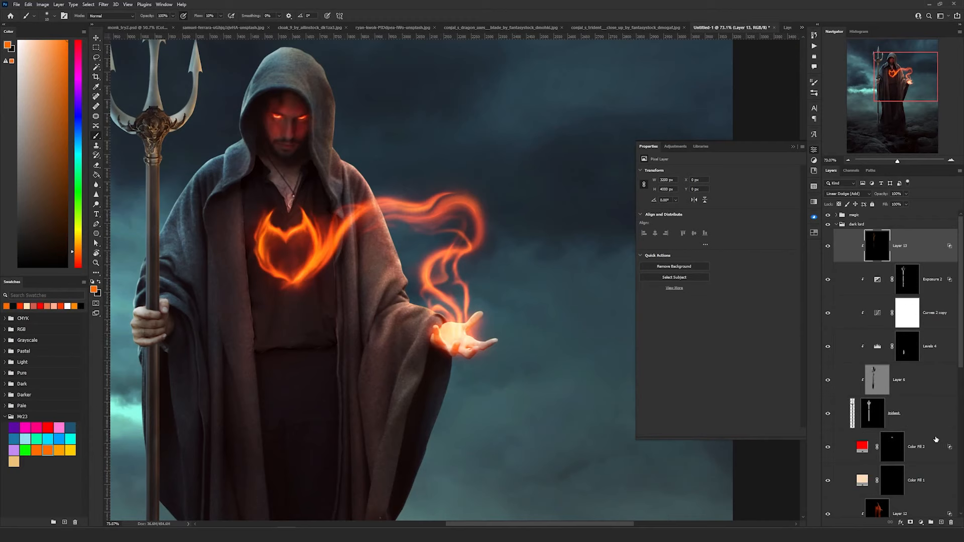
# Create a layer above Layer 12 in the dark lord group, set to Linear Dodge (Add) and filled with neutral black.
pyautogui.click(926, 448)
pyautogui.scroll(-2, 929, 479)
pyautogui.click(929, 472)
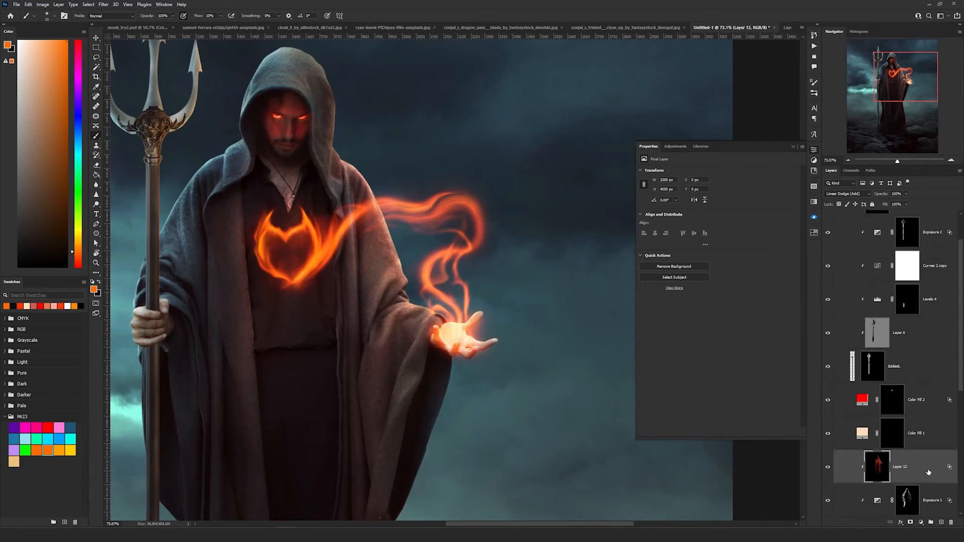
pyautogui.click(59, 5)
pyautogui.moveTo(67, 12)
pyautogui.click(151, 12)
pyautogui.click(435, 192)
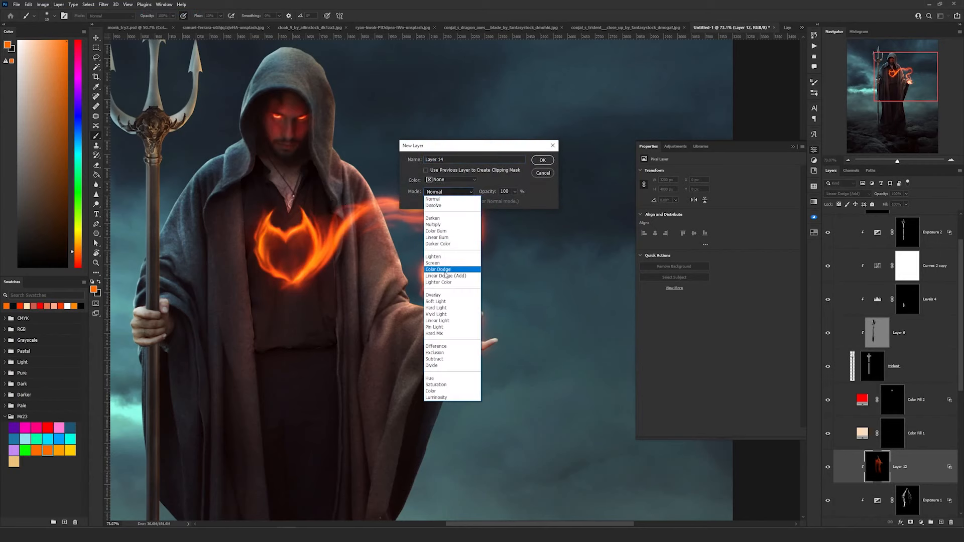
pyautogui.click(450, 224)
pyautogui.click(539, 161)
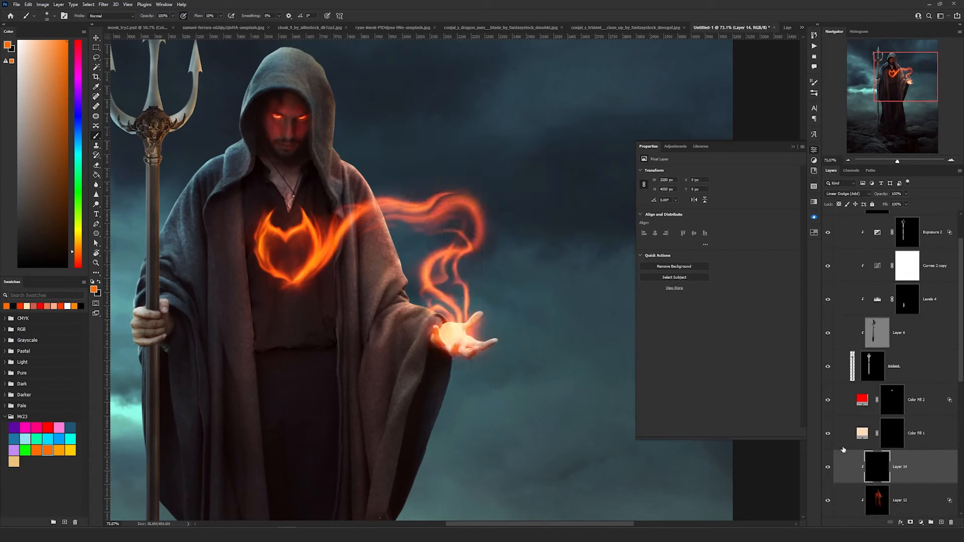
# Paint a rim light along the cloak's fire-side shoulder and upper sleeve edge with the pale orange swatch.
pyautogui.scroll(15, 366, 241)
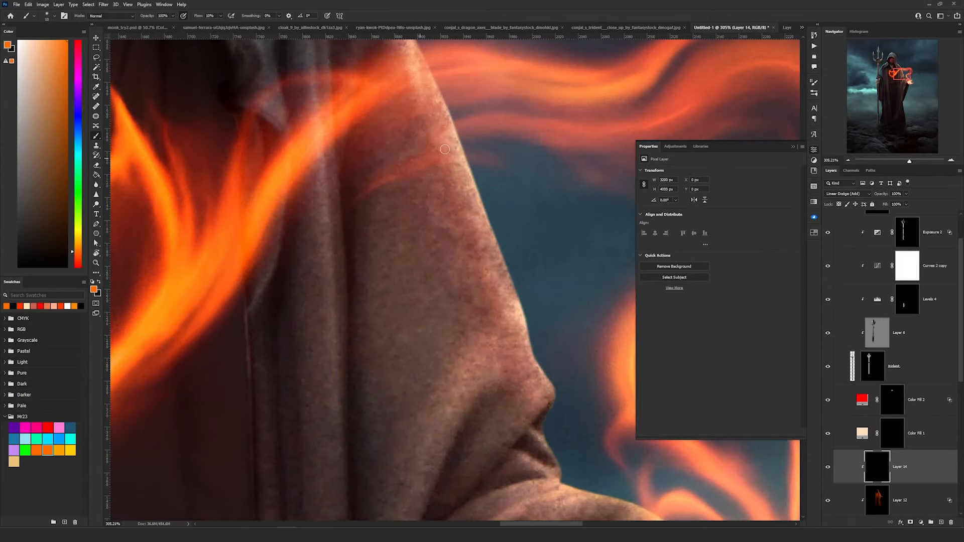
pyautogui.moveTo(441, 153); pyautogui.dragTo(454, 362)
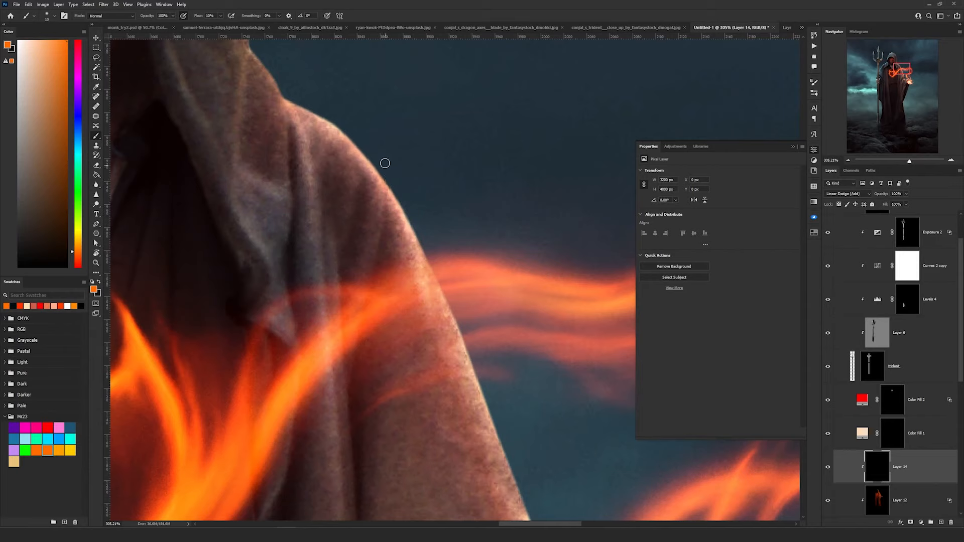
pyautogui.click(14, 461)
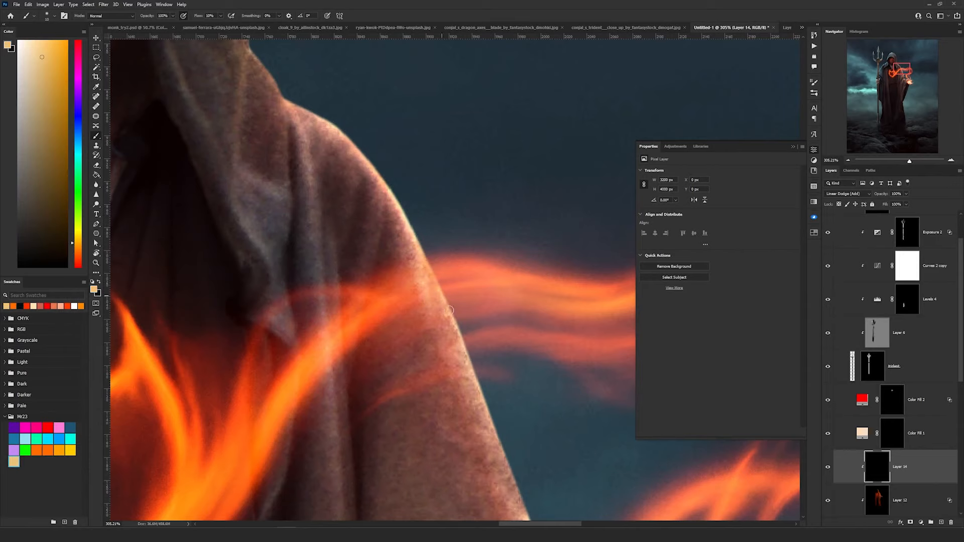
pyautogui.moveTo(422, 245); pyautogui.dragTo(468, 357)
pyautogui.scroll(-5, 473, 209)
pyautogui.scroll(6, 440, 251)
pyautogui.moveTo(441, 252); pyautogui.dragTo(467, 303)
# Reduce the brush size and paint fine pale orange highlights along the fire-side shoulder and hood folds.
pyautogui.press('[')
pyautogui.press('[')
pyautogui.press('[')
pyautogui.press('[')
pyautogui.press('[')
pyautogui.moveTo(317, 145); pyautogui.dragTo(337, 268)
pyautogui.press('x')
pyautogui.moveTo(329, 193); pyautogui.dragTo(333, 250)
pyautogui.press('x')
pyautogui.moveTo(292, 69); pyautogui.dragTo(283, 131)
pyautogui.moveTo(301, 101); pyautogui.dragTo(284, 254)
pyautogui.moveTo(280, 197); pyautogui.dragTo(263, 302)
pyautogui.moveTo(304, 300); pyautogui.dragTo(312, 460)
pyautogui.moveTo(281, 136); pyautogui.dragTo(285, 311)
pyautogui.moveTo(200, 261); pyautogui.dragTo(194, 453)
pyautogui.moveTo(194, 402); pyautogui.dragTo(233, 293)
# Strengthen the pale orange highlights on the fire-side hood edge and the shoulder folds beneath it.
pyautogui.press('x')
pyautogui.press('x')
pyautogui.moveTo(428, 431)
pyautogui.mouseDown()
pyautogui.moveTo(381, 230)
pyautogui.moveTo(397, 311)
pyautogui.mouseUp()
pyautogui.moveTo(437, 287); pyautogui.dragTo(433, 332)
pyautogui.moveTo(346, 202); pyautogui.dragTo(399, 244)
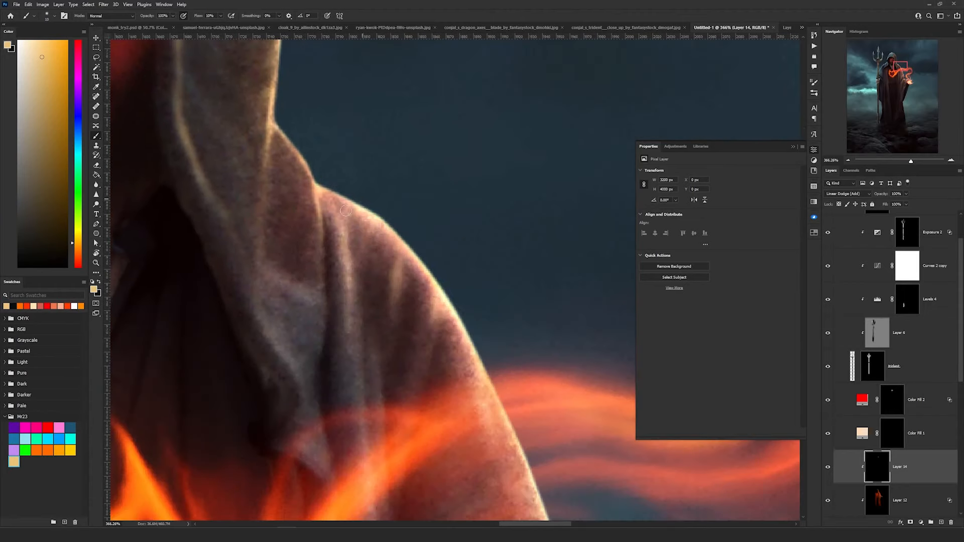
pyautogui.moveTo(460, 352); pyautogui.dragTo(373, 209)
pyautogui.moveTo(385, 213); pyautogui.dragTo(431, 330)
pyautogui.moveTo(409, 274); pyautogui.dragTo(452, 377)
pyautogui.moveTo(350, 146); pyautogui.dragTo(342, 220)
pyautogui.moveTo(310, 87); pyautogui.dragTo(310, 159)
pyautogui.moveTo(258, 93); pyautogui.dragTo(264, 197)
pyautogui.moveTo(177, 187); pyautogui.dragTo(218, 234)
# Paint pale orange highlights down the fire-side sleeve and along the forearm folds towards the glowing hand.
pyautogui.moveTo(472, 427)
pyautogui.mouseDown()
pyautogui.moveTo(397, 279)
pyautogui.moveTo(441, 415)
pyautogui.mouseUp()
pyautogui.moveTo(468, 457); pyautogui.dragTo(424, 316)
pyautogui.moveTo(374, 180); pyautogui.dragTo(417, 323)
pyautogui.moveTo(323, 374); pyautogui.dragTo(416, 314)
pyautogui.moveTo(417, 367); pyautogui.dragTo(369, 246)
pyautogui.moveTo(321, 365)
pyautogui.mouseDown()
pyautogui.moveTo(480, 366)
pyautogui.moveTo(591, 434)
pyautogui.mouseUp()
pyautogui.moveTo(523, 406); pyautogui.dragTo(458, 468)
pyautogui.moveTo(321, 402)
pyautogui.mouseDown()
pyautogui.moveTo(431, 355)
pyautogui.moveTo(511, 381)
pyautogui.moveTo(337, 201)
pyautogui.mouseUp()
# Add pale orange highlights to the cloak's long vertical folds beside the burning heart, switching to black for corrections.
pyautogui.moveTo(271, 286); pyautogui.dragTo(211, 401)
pyautogui.press('x')
pyautogui.press('x')
pyautogui.moveTo(368, 192); pyautogui.dragTo(392, 238)
pyautogui.moveTo(200, 420); pyautogui.dragTo(311, 237)
pyautogui.moveTo(306, 261); pyautogui.dragTo(260, 416)
pyautogui.moveTo(234, 211); pyautogui.dragTo(269, 396)
pyautogui.moveTo(267, 181); pyautogui.dragTo(347, 293)
pyautogui.moveTo(271, 321); pyautogui.dragTo(251, 386)
pyautogui.press('x')
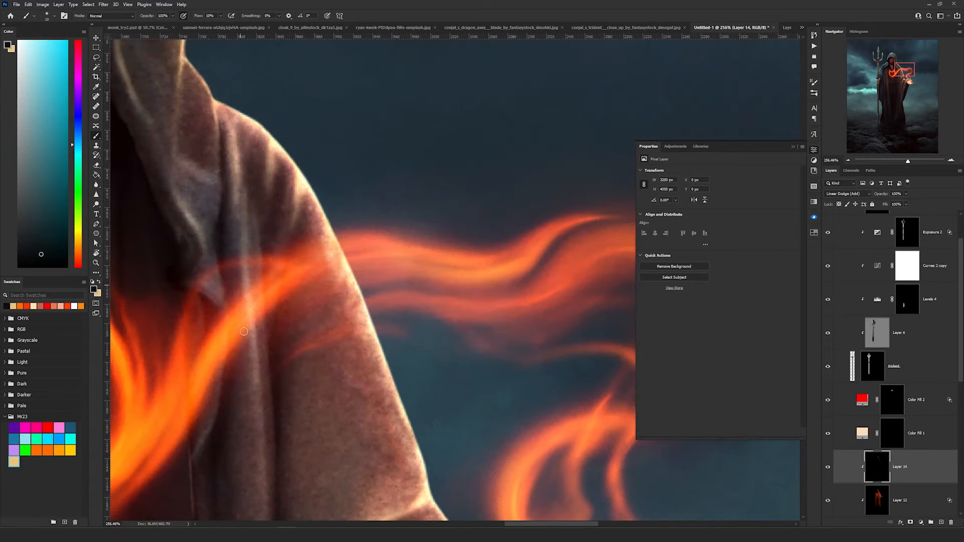
pyautogui.press('x')
pyautogui.moveTo(244, 331); pyautogui.dragTo(290, 206)
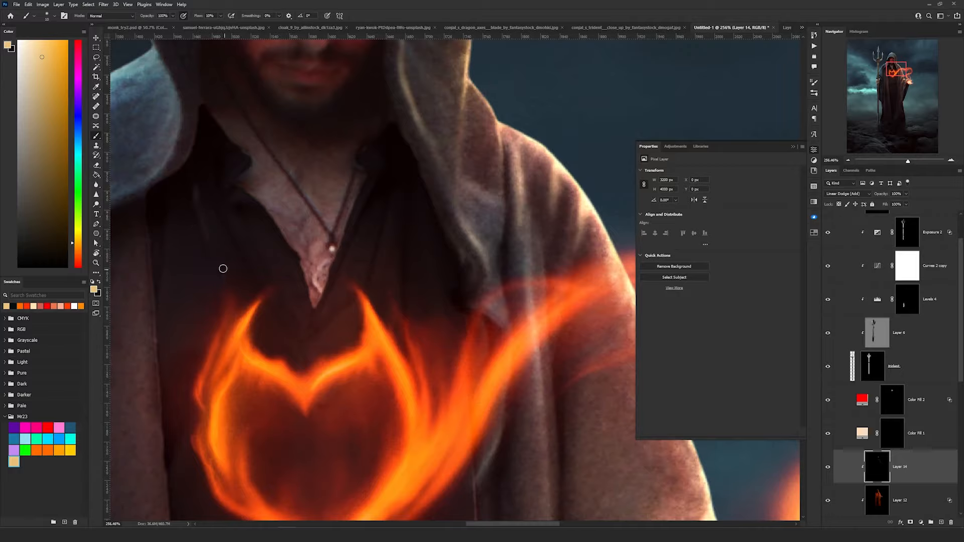
# Set the brush to a pale cyan and paint a cool rim light along the trident-side edge of the hood.
pyautogui.moveTo(223, 269); pyautogui.dragTo(322, 320)
pyautogui.keyDown('alt'); pyautogui.click(345, 220); pyautogui.keyUp('alt')
pyautogui.moveTo(303, 150); pyautogui.dragTo(331, 340)
pyautogui.click(94, 289)
pyautogui.moveTo(257, 249); pyautogui.dragTo(234, 416)
pyautogui.moveTo(373, 139)
pyautogui.mouseDown()
pyautogui.moveTo(250, 312)
pyautogui.moveTo(242, 436)
pyautogui.mouseUp()
pyautogui.moveTo(248, 365); pyautogui.dragTo(353, 267)
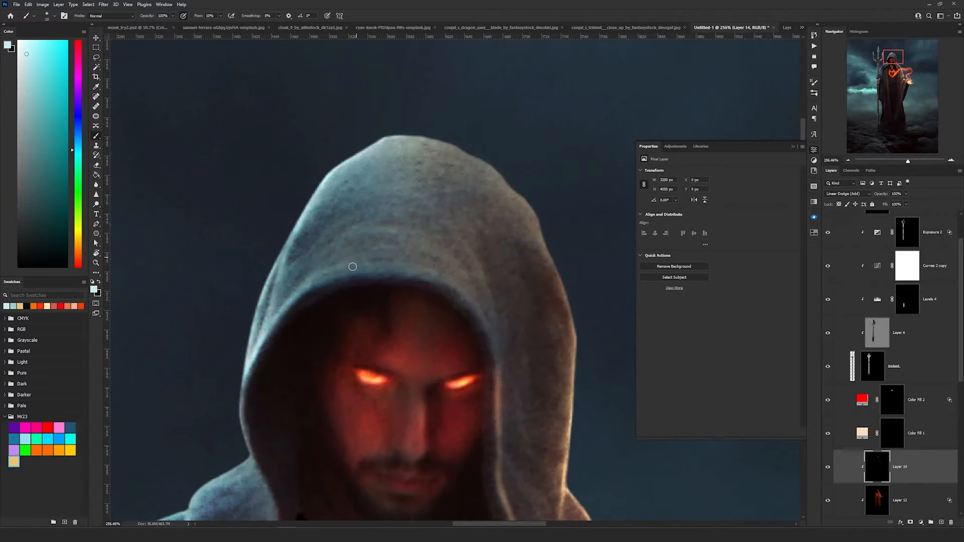
pyautogui.moveTo(250, 431); pyautogui.dragTo(375, 217)
pyautogui.moveTo(375, 217); pyautogui.dragTo(384, 326)
pyautogui.moveTo(377, 246); pyautogui.dragTo(331, 274)
# Paint pale cyan highlights along the draped collar and the shoulder folds on the trident side.
pyautogui.moveTo(315, 294)
pyautogui.mouseDown()
pyautogui.moveTo(318, 332)
pyautogui.moveTo(220, 366)
pyautogui.mouseUp()
pyautogui.moveTo(315, 326)
pyautogui.mouseDown()
pyautogui.moveTo(295, 389)
pyautogui.moveTo(327, 270)
pyautogui.mouseUp()
pyautogui.moveTo(340, 251); pyautogui.dragTo(313, 305)
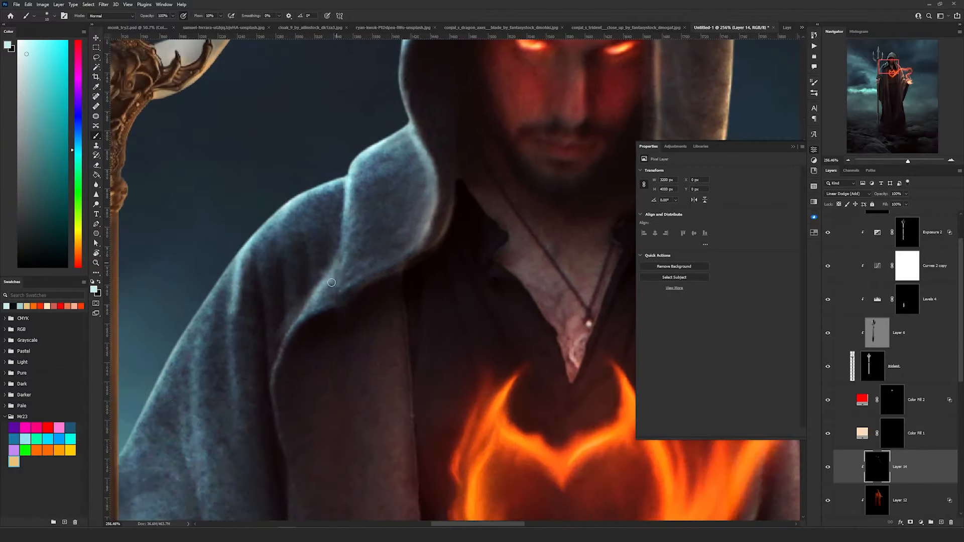
pyautogui.moveTo(428, 222); pyautogui.dragTo(365, 279)
pyautogui.moveTo(214, 288); pyautogui.dragTo(308, 198)
pyautogui.moveTo(437, 93); pyautogui.dragTo(337, 167)
pyautogui.moveTo(325, 178); pyautogui.dragTo(262, 294)
pyautogui.moveTo(269, 311)
pyautogui.mouseDown()
pyautogui.moveTo(337, 243)
pyautogui.moveTo(279, 320)
pyautogui.mouseUp()
pyautogui.moveTo(361, 171); pyautogui.dragTo(358, 247)
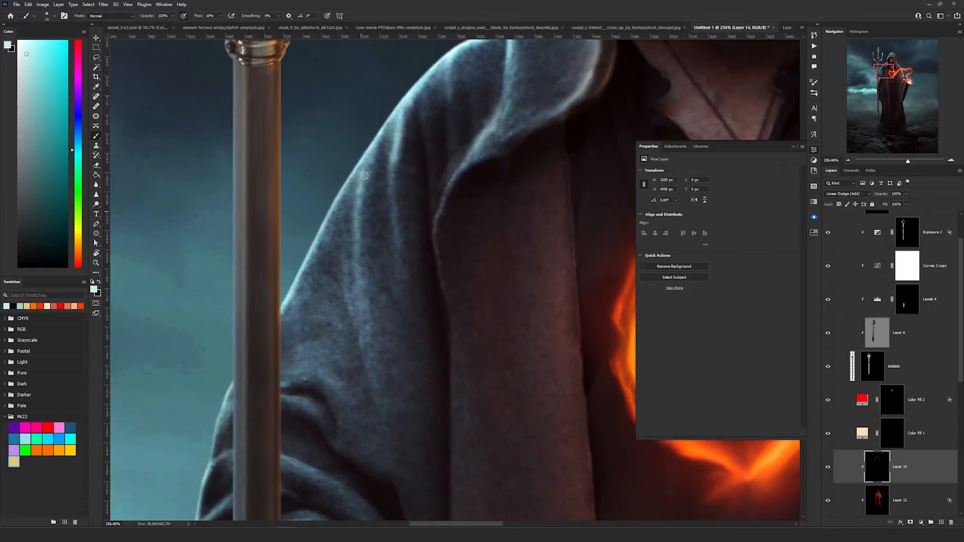
pyautogui.moveTo(472, 164); pyautogui.dragTo(458, 346)
pyautogui.moveTo(410, 366); pyautogui.dragTo(370, 314)
# Paint pale cyan light on the sleeve edge and folds behind the trident's shaft, softening spots with black.
pyautogui.press('x')
pyautogui.moveTo(390, 224); pyautogui.dragTo(394, 302)
pyautogui.press('x')
pyautogui.moveTo(302, 352); pyautogui.dragTo(367, 316)
pyautogui.moveTo(254, 334); pyautogui.dragTo(221, 421)
pyautogui.moveTo(251, 457); pyautogui.dragTo(306, 324)
pyautogui.moveTo(299, 344); pyautogui.dragTo(265, 382)
pyautogui.moveTo(363, 315); pyautogui.dragTo(392, 333)
pyautogui.press('x')
pyautogui.press('x')
pyautogui.moveTo(284, 387); pyautogui.dragTo(260, 408)
pyautogui.moveTo(264, 419)
pyautogui.mouseDown()
pyautogui.moveTo(274, 469)
pyautogui.moveTo(309, 464)
pyautogui.mouseUp()
pyautogui.moveTo(302, 419); pyautogui.dragTo(302, 445)
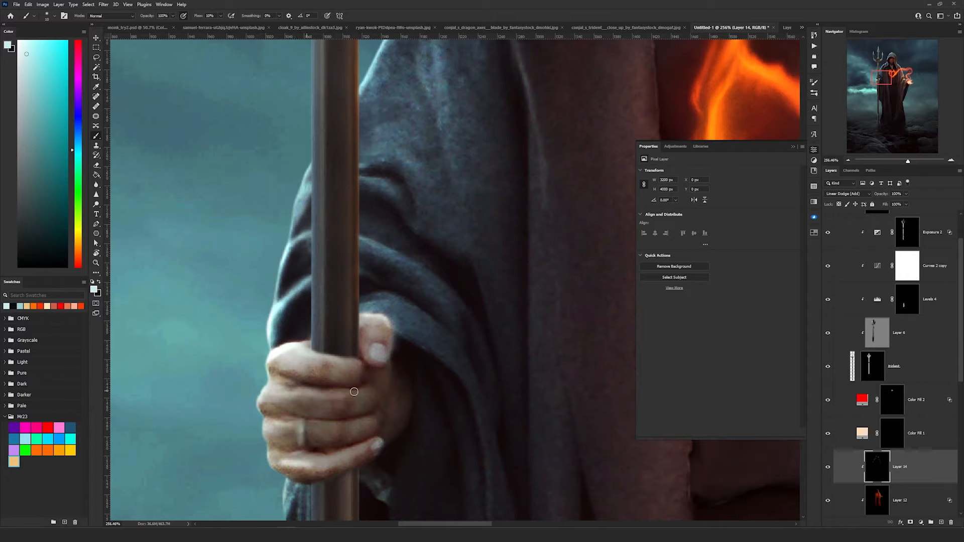
# Add pale cyan highlights to the hand gripping the trident and the sleeve folds around it.
pyautogui.moveTo(344, 392); pyautogui.dragTo(333, 230)
pyautogui.moveTo(277, 334); pyautogui.dragTo(291, 422)
pyautogui.moveTo(358, 138); pyautogui.dragTo(436, 171)
pyautogui.press('x')
pyautogui.press('x')
pyautogui.moveTo(291, 341)
pyautogui.mouseDown()
pyautogui.moveTo(350, 200)
pyautogui.moveTo(354, 351)
pyautogui.mouseUp()
# Paint a thin pale cyan rim light down the robe's trident-side edge and lower folds.
pyautogui.moveTo(354, 421)
pyautogui.mouseDown()
pyautogui.moveTo(367, 213)
pyautogui.moveTo(366, 307)
pyautogui.mouseUp()
pyautogui.moveTo(452, 442); pyautogui.dragTo(360, 218)
pyautogui.moveTo(424, 378); pyautogui.dragTo(428, 480)
pyautogui.moveTo(427, 492); pyautogui.dragTo(411, 345)
pyautogui.moveTo(409, 290); pyautogui.dragTo(420, 456)
pyautogui.press('x')
pyautogui.moveTo(461, 252)
pyautogui.mouseDown()
pyautogui.moveTo(448, 420)
pyautogui.moveTo(448, 308)
pyautogui.mouseUp()
pyautogui.press('x')
pyautogui.moveTo(445, 308)
pyautogui.mouseDown()
pyautogui.moveTo(435, 381)
pyautogui.moveTo(463, 217)
pyautogui.mouseUp()
pyautogui.moveTo(424, 364); pyautogui.dragTo(437, 207)
pyautogui.moveTo(428, 266); pyautogui.dragTo(392, 446)
# Continue the cool rim light to the robe's hem and clean it up with black.
pyautogui.press('x')
pyautogui.moveTo(489, 409); pyautogui.dragTo(357, 234)
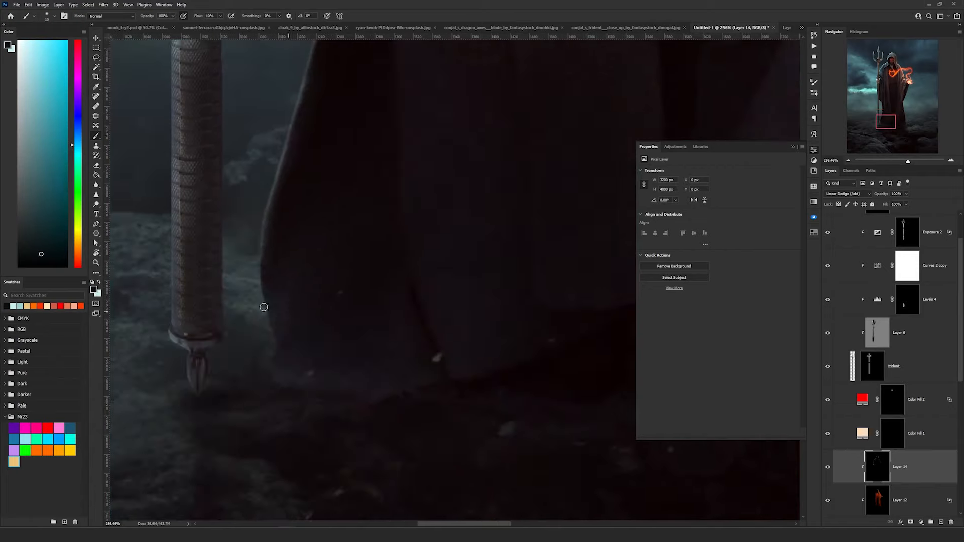
pyautogui.moveTo(374, 81); pyautogui.dragTo(357, 477)
pyautogui.press('x')
pyautogui.moveTo(370, 239); pyautogui.dragTo(371, 186)
pyautogui.press('x')
# Paint a thin peach rim light along the outer edge of the hanging sleeve below the flaming hand.
pyautogui.keyDown('alt'); pyautogui.rightClick(351, 248); pyautogui.keyUp('alt')
pyautogui.scroll(-5, 350, 248)
pyautogui.scroll(6, 420, 306)
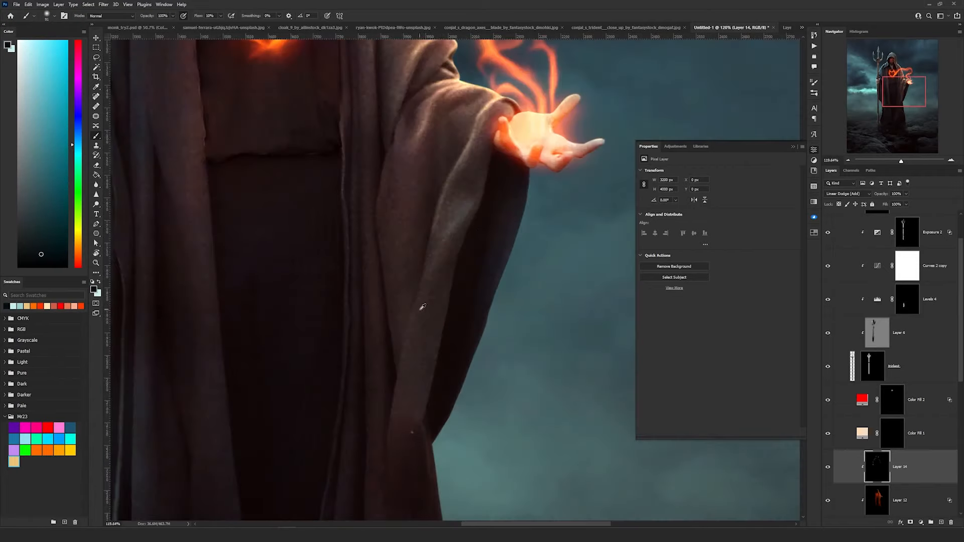
pyautogui.keyDown('alt'); pyautogui.click(430, 190); pyautogui.keyUp('alt')
pyautogui.press('[')
pyautogui.press('[')
pyautogui.press('[')
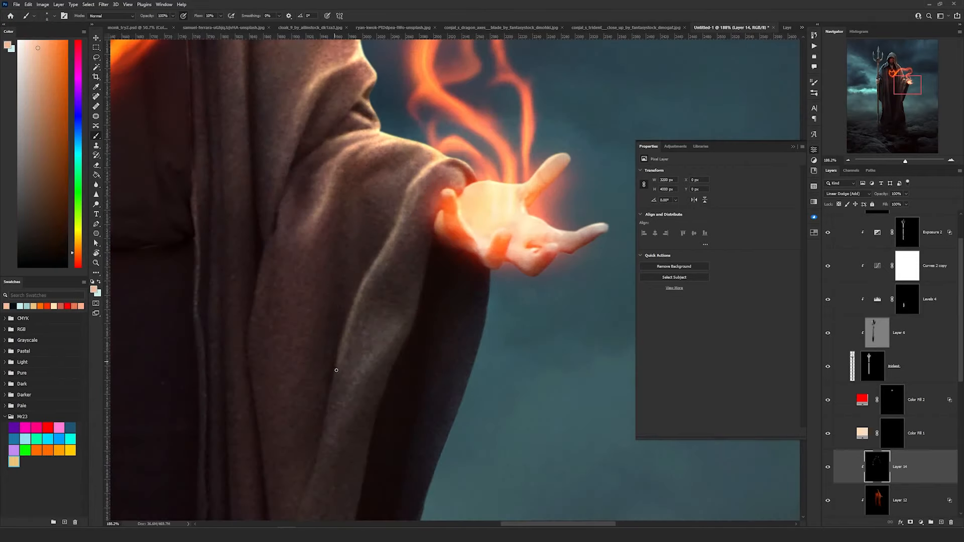
pyautogui.moveTo(476, 361); pyautogui.dragTo(489, 250)
pyautogui.moveTo(471, 295); pyautogui.dragTo(494, 189)
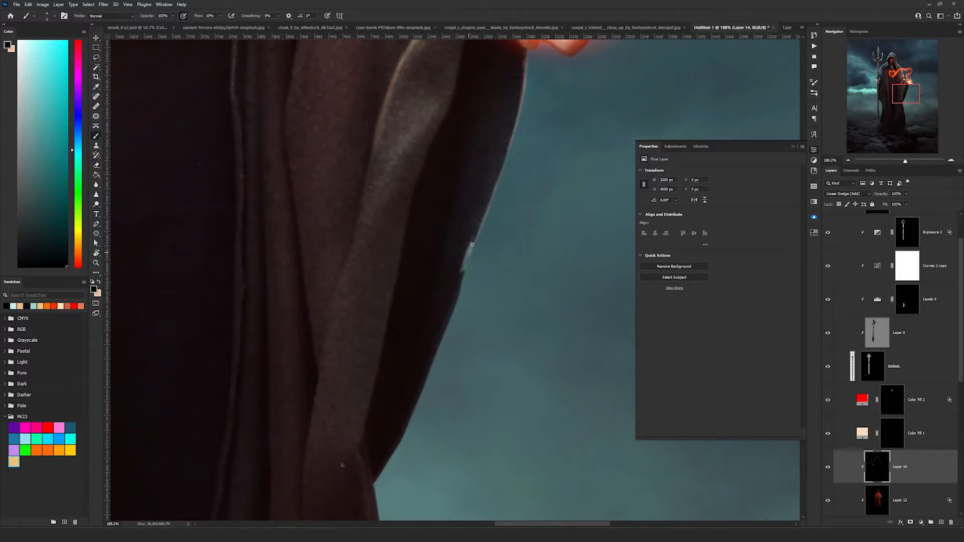
# Add a peach highlight to the robe fold beside the hanging sleeve, and make Layer 12 active.
pyautogui.press(']')
pyautogui.keyDown('alt'); pyautogui.click(304, 427); pyautogui.keyUp('alt')
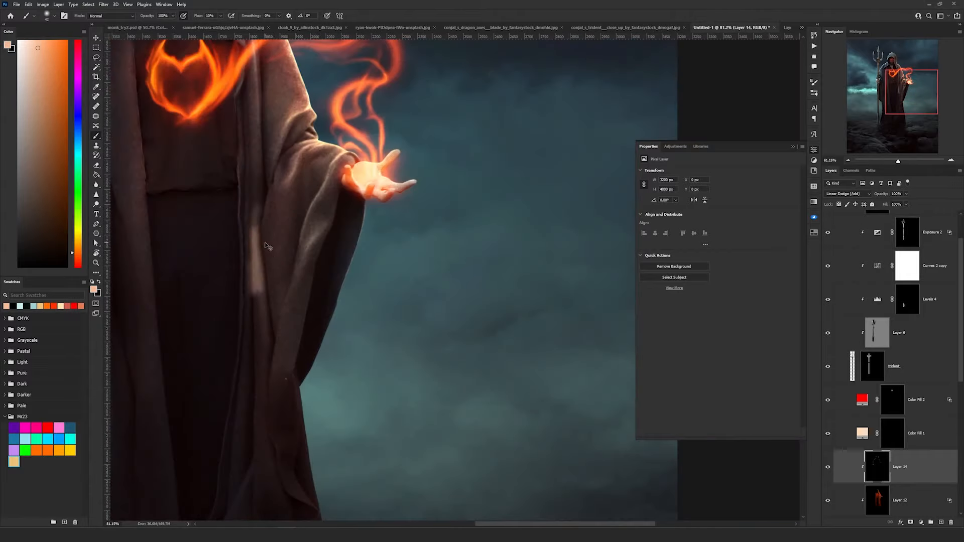
pyautogui.click(896, 493)
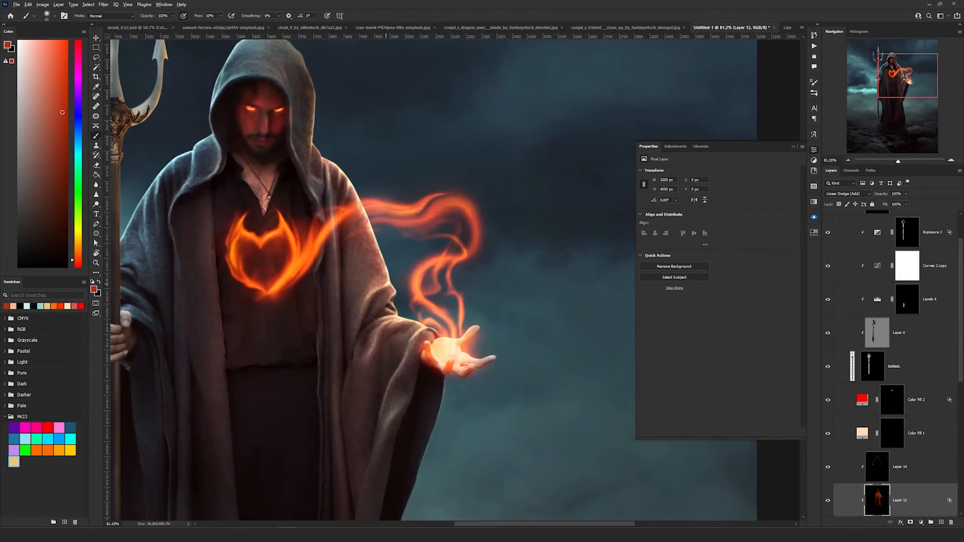
# Paint pale blue-grey rim light along the edges of the trident's three prongs on the clipped Linear Dodge layer.
pyautogui.scroll(-9, 325, 272)
pyautogui.scroll(-1, 272, 356)
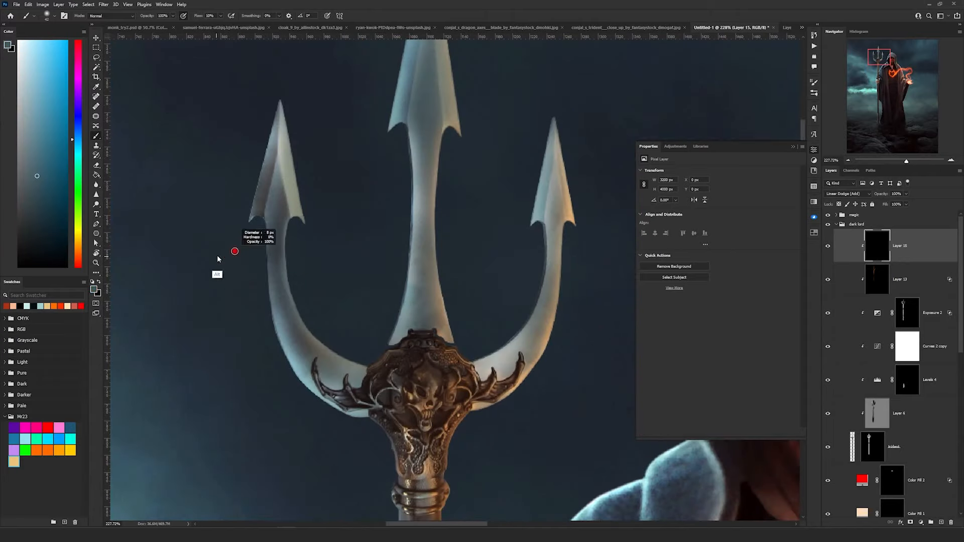
pyautogui.click(23, 81)
pyautogui.moveTo(280, 104); pyautogui.dragTo(251, 219)
pyautogui.moveTo(295, 361); pyautogui.dragTo(367, 417)
pyautogui.moveTo(405, 126); pyautogui.dragTo(411, 321)
pyautogui.moveTo(415, 62); pyautogui.dragTo(372, 245)
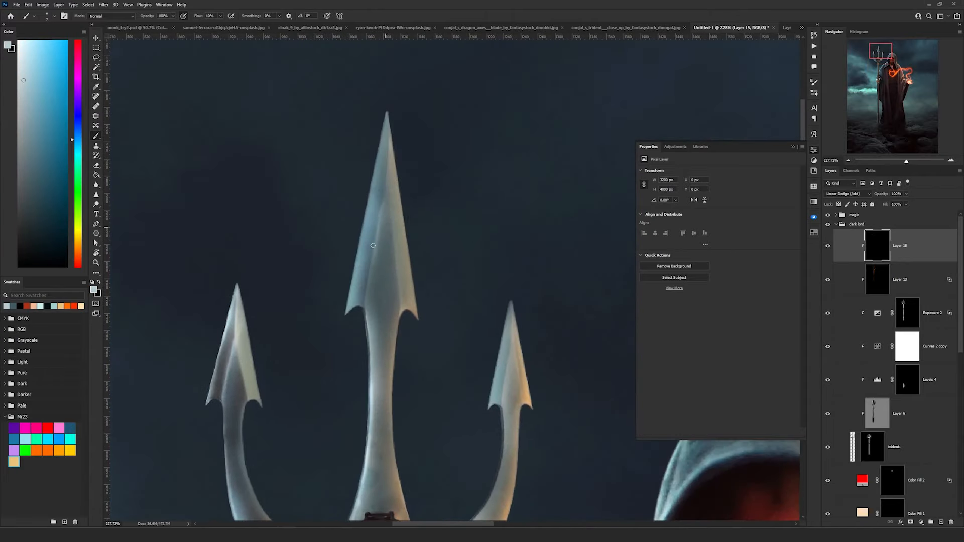
pyautogui.keyDown('alt'); pyautogui.click(366, 302); pyautogui.keyUp('alt')
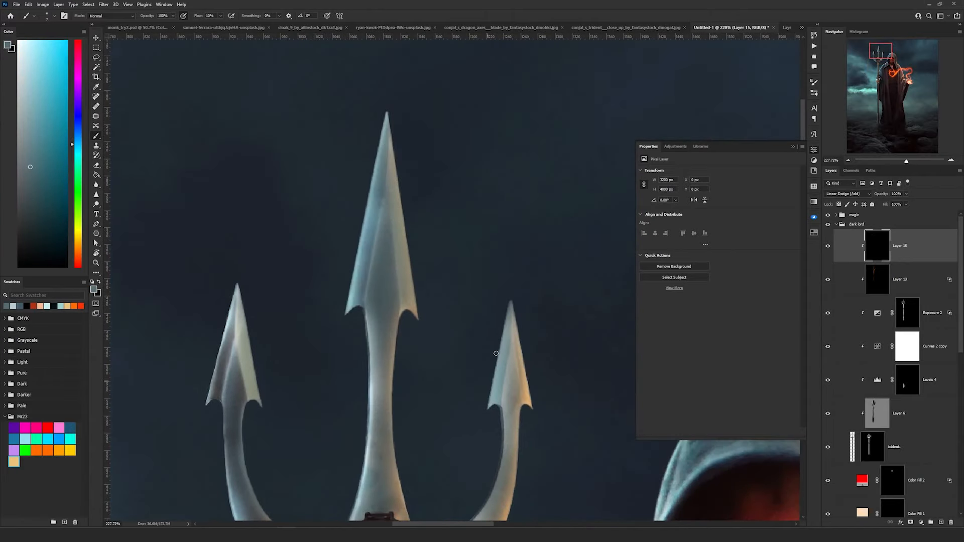
pyautogui.moveTo(496, 353); pyautogui.dragTo(492, 406)
# Paint white rim light on the curved blade beside the skull ornament and along the trident's upper shaft.
pyautogui.scroll(-5, 278, 383)
pyautogui.scroll(-3, 355, 363)
pyautogui.keyDown('alt'); pyautogui.click(333, 398); pyautogui.keyUp('alt')
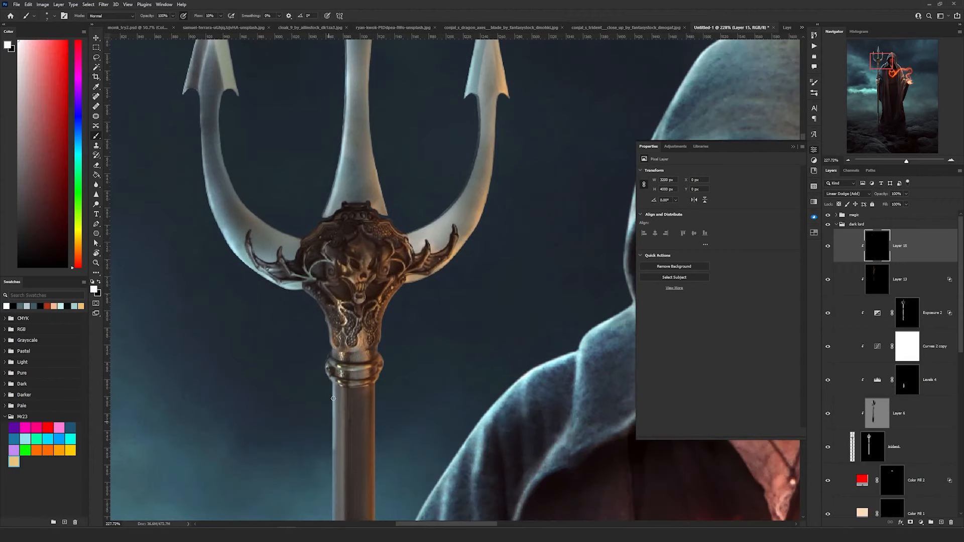
pyautogui.moveTo(303, 292); pyautogui.dragTo(280, 284)
pyautogui.scroll(-3, 336, 359)
pyautogui.moveTo(336, 260); pyautogui.dragTo(344, 447)
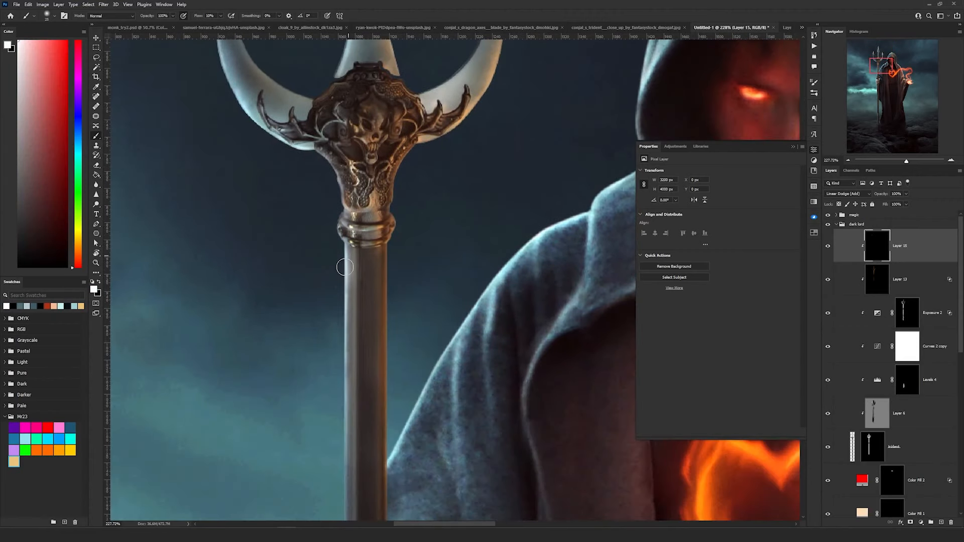
pyautogui.scroll(-4, 344, 442)
pyautogui.moveTo(352, 309); pyautogui.dragTo(346, 467)
pyautogui.scroll(-6, 346, 382)
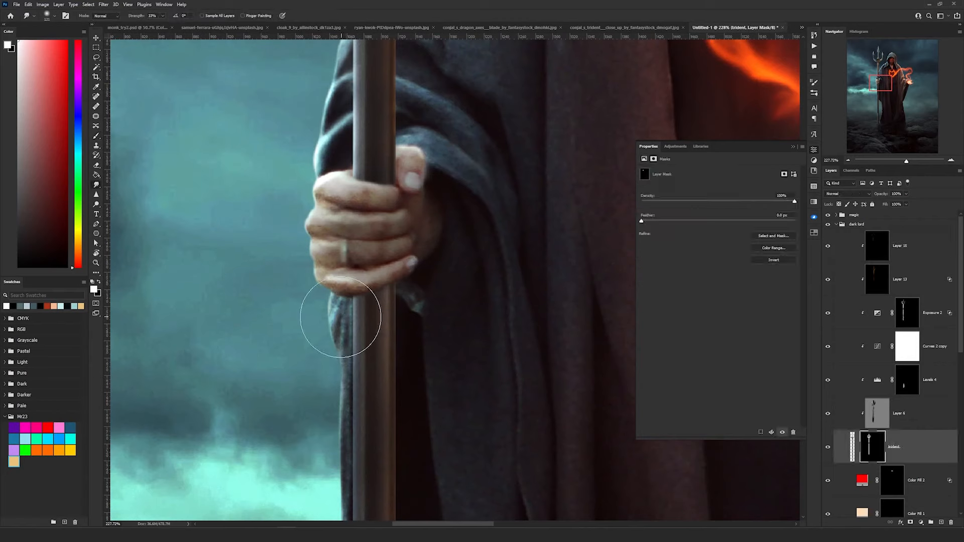
# Continue the white rim light down the trident's shaft below the gripping hand.
pyautogui.press('r')
pyautogui.keyDown('alt'); pyautogui.rightClick(335, 294); pyautogui.keyUp('alt')
pyautogui.press('b')
pyautogui.moveTo(351, 296); pyautogui.dragTo(351, 479)
pyautogui.scroll(-3, 352, 452)
pyautogui.moveTo(362, 166); pyautogui.dragTo(360, 411)
pyautogui.scroll(-3, 357, 351)
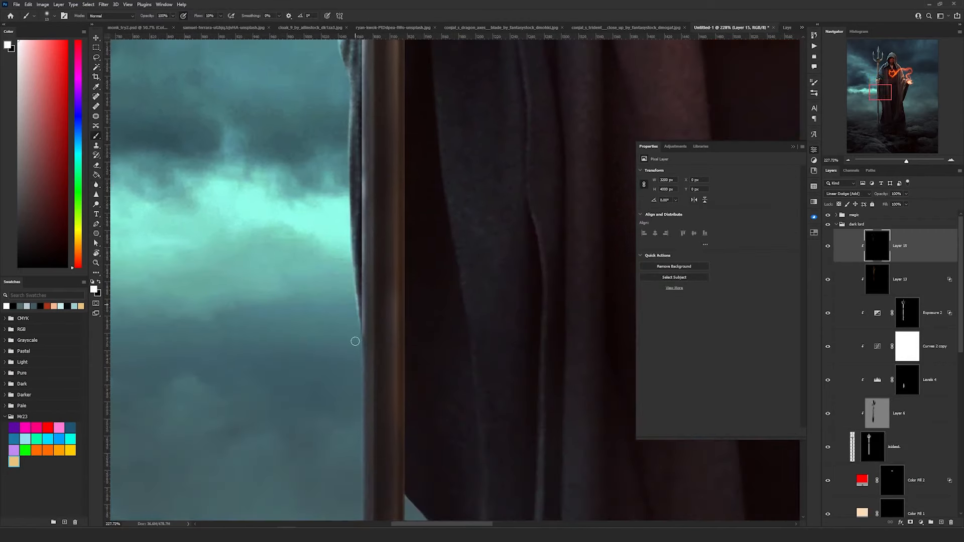
# Carry the white rim light down the shaft's lower section, using a larger brush for the last stroke.
pyautogui.moveTo(362, 146); pyautogui.dragTo(366, 354)
pyautogui.moveTo(366, 121); pyautogui.dragTo(367, 291)
pyautogui.moveTo(361, 348)
pyautogui.mouseDown()
pyautogui.moveTo(370, 205)
pyautogui.moveTo(373, 455)
pyautogui.mouseUp()
pyautogui.moveTo(376, 443)
pyautogui.mouseDown()
pyautogui.moveTo(389, 269)
pyautogui.moveTo(386, 431)
pyautogui.mouseUp()
pyautogui.moveTo(386, 434); pyautogui.dragTo(388, 253)
pyautogui.moveTo(382, 359); pyautogui.dragTo(385, 263)
pyautogui.press(']')
pyautogui.press(']')
pyautogui.press(']')
pyautogui.moveTo(374, 201)
pyautogui.mouseDown()
pyautogui.moveTo(372, 218)
pyautogui.moveTo(417, 129)
pyautogui.moveTo(417, 100)
pyautogui.mouseUp()
# Paint fine white highlights on the trident's lower metal collar and textured grip with a smaller brush.
pyautogui.press('[')
pyautogui.press('[')
pyautogui.press('[')
pyautogui.press('[')
pyautogui.moveTo(369, 302)
pyautogui.mouseDown()
pyautogui.moveTo(383, 313)
pyautogui.moveTo(385, 427)
pyautogui.mouseUp()
pyautogui.moveTo(386, 357); pyautogui.dragTo(400, 286)
pyautogui.moveTo(399, 286)
pyautogui.mouseDown()
pyautogui.moveTo(400, 457)
pyautogui.moveTo(406, 319)
pyautogui.mouseUp()
pyautogui.moveTo(405, 201); pyautogui.dragTo(405, 268)
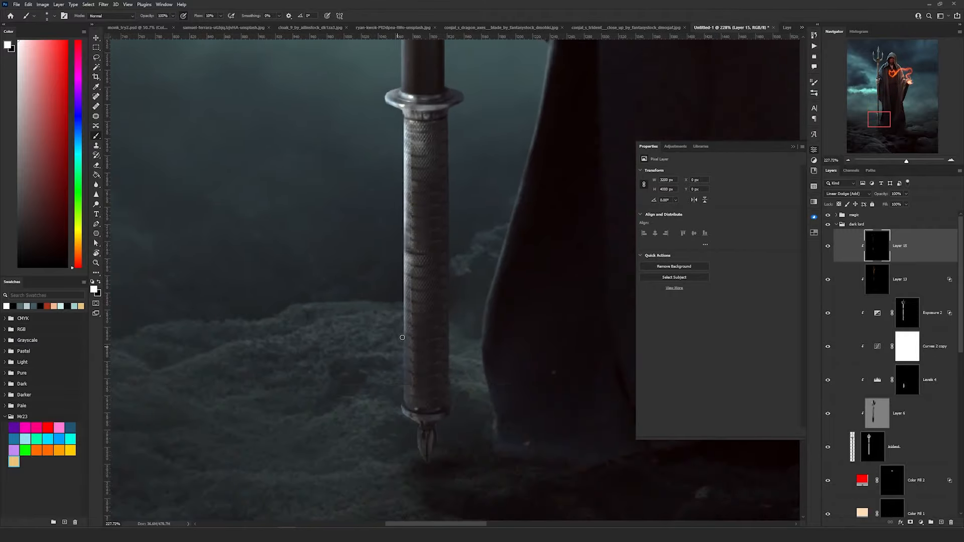
# Create a new layer beneath the shadow layer and set its blend mode to Color Dodge.
pyautogui.press('v')
pyautogui.scroll(-10, 397, 141)
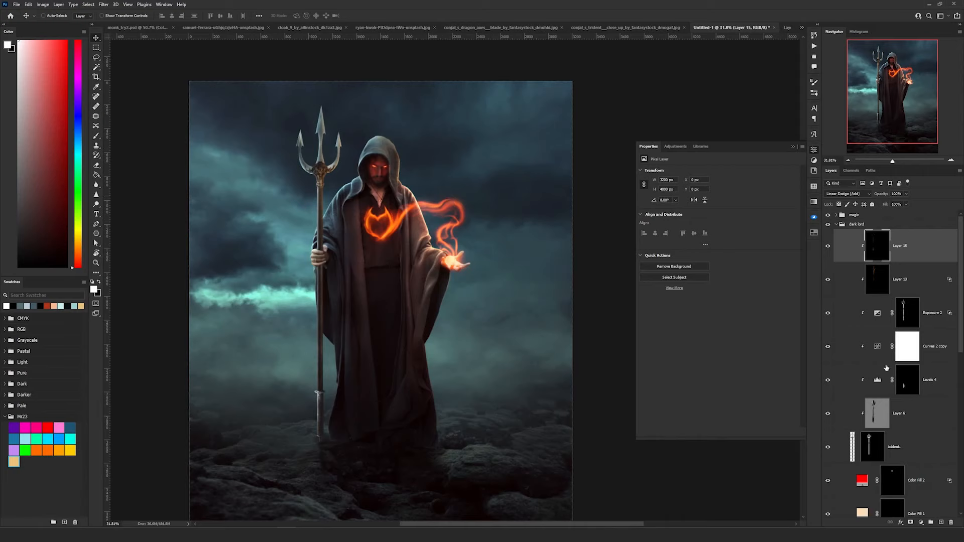
pyautogui.scroll(-6, 878, 325)
pyautogui.scroll(-3, 877, 413)
pyautogui.click(919, 477)
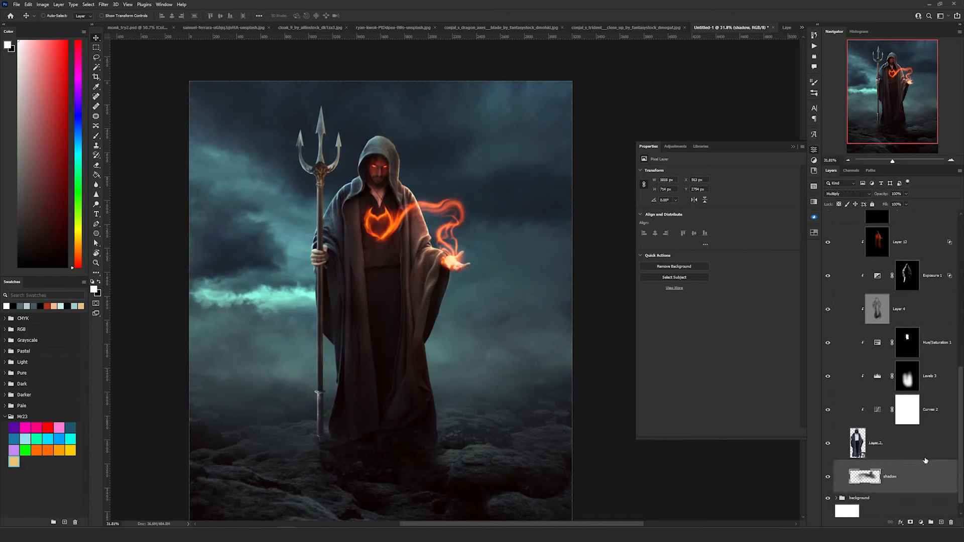
pyautogui.keyDown('ctrl'); pyautogui.click(941, 525); pyautogui.keyUp('ctrl')
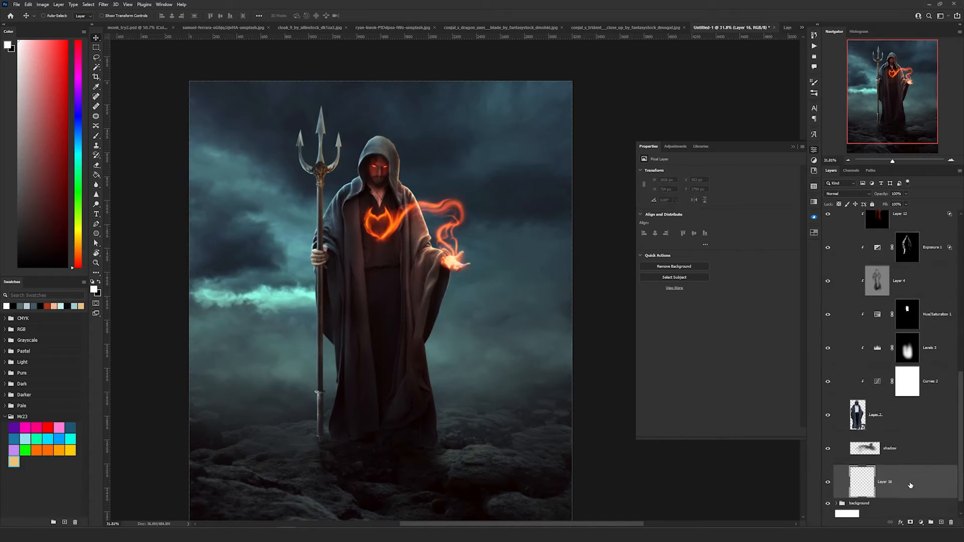
pyautogui.click(853, 194)
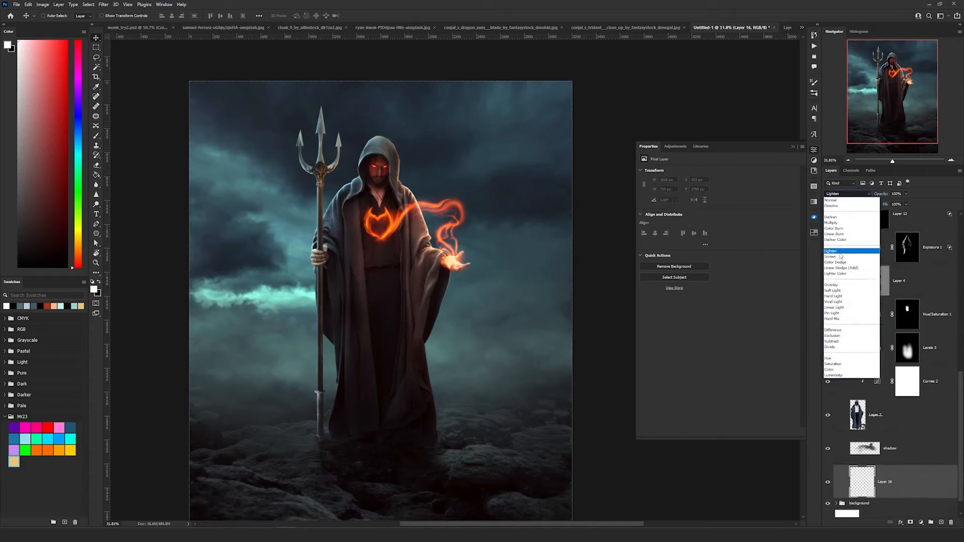
pyautogui.click(853, 261)
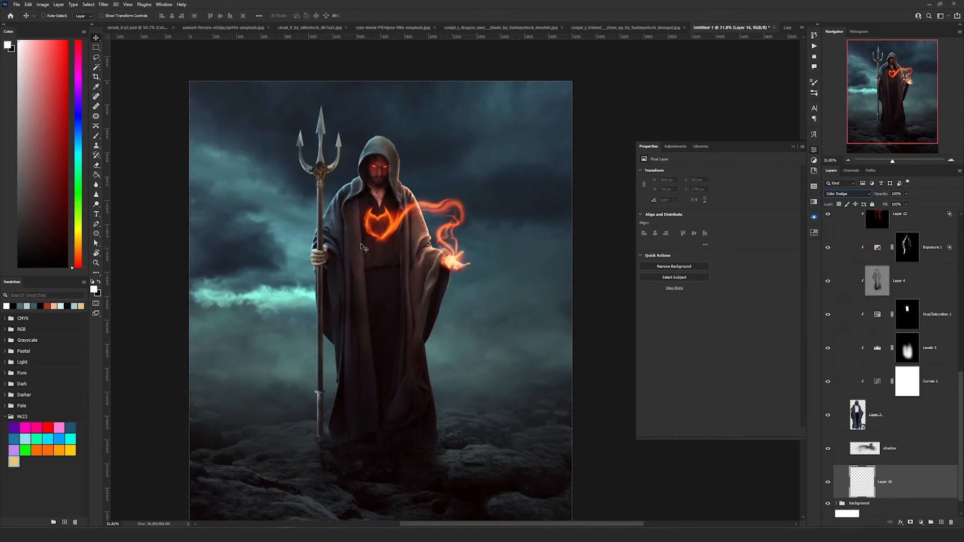
# Paint a soft teal glow, sampled from the bright cloud band, behind the dark lord's shoulders, head and robe.
pyautogui.press('b')
pyautogui.rightClick(450, 144)
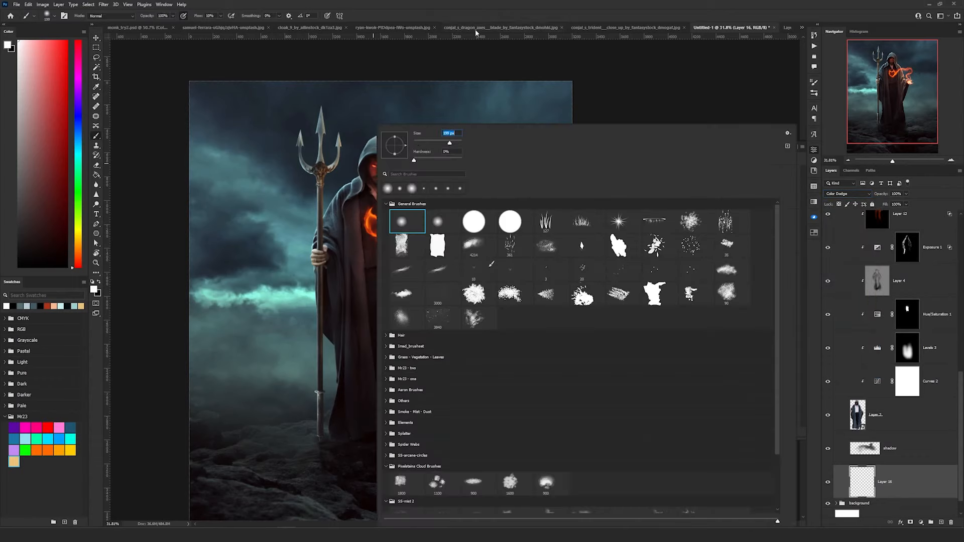
pyautogui.click(486, 2)
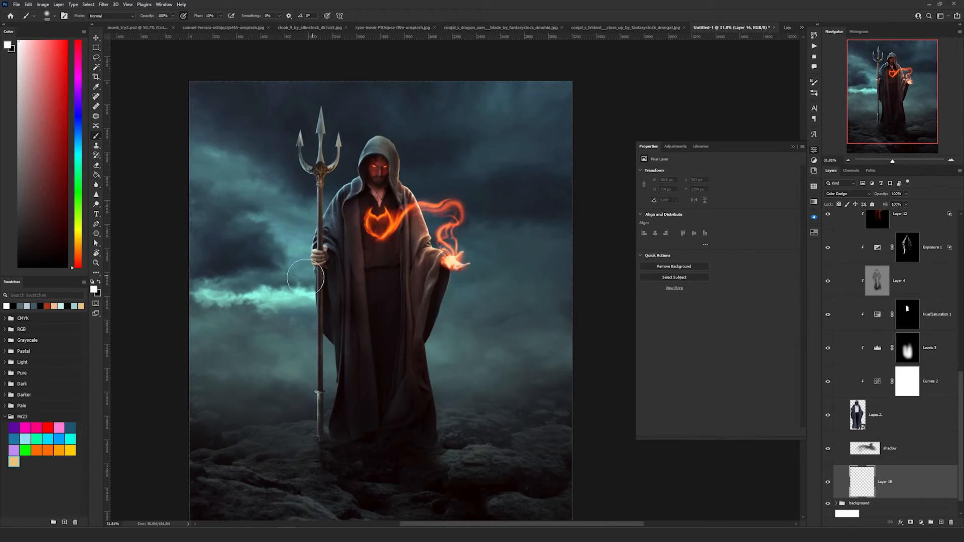
pyautogui.keyDown('alt'); pyautogui.click(278, 290); pyautogui.keyUp('alt')
pyautogui.moveTo(277, 291); pyautogui.dragTo(305, 303)
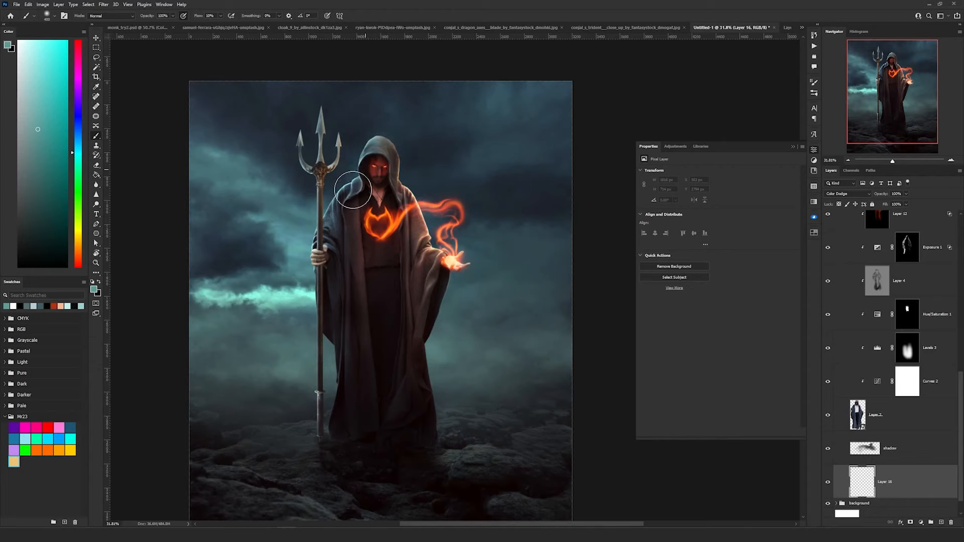
pyautogui.moveTo(331, 231)
pyautogui.mouseDown()
pyautogui.moveTo(379, 147)
pyautogui.moveTo(409, 351)
pyautogui.moveTo(419, 201)
pyautogui.mouseUp()
pyautogui.press(']')
pyautogui.press(']')
pyautogui.press(']')
pyautogui.press(']')
pyautogui.press(']')
pyautogui.press(']')
pyautogui.moveTo(366, 157)
pyautogui.mouseDown()
pyautogui.moveTo(372, 115)
pyautogui.moveTo(362, 90)
pyautogui.mouseUp()
pyautogui.moveTo(361, 351); pyautogui.dragTo(370, 368)
# Soften the teal glow around the figure and trident with a larger eraser.
pyautogui.press('e')
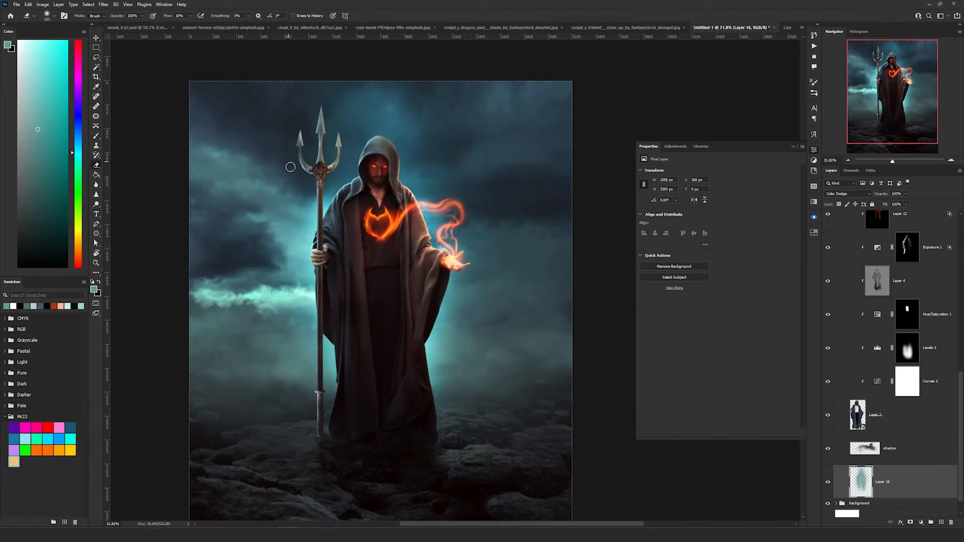
pyautogui.press(']')
pyautogui.press(']')
pyautogui.press(']')
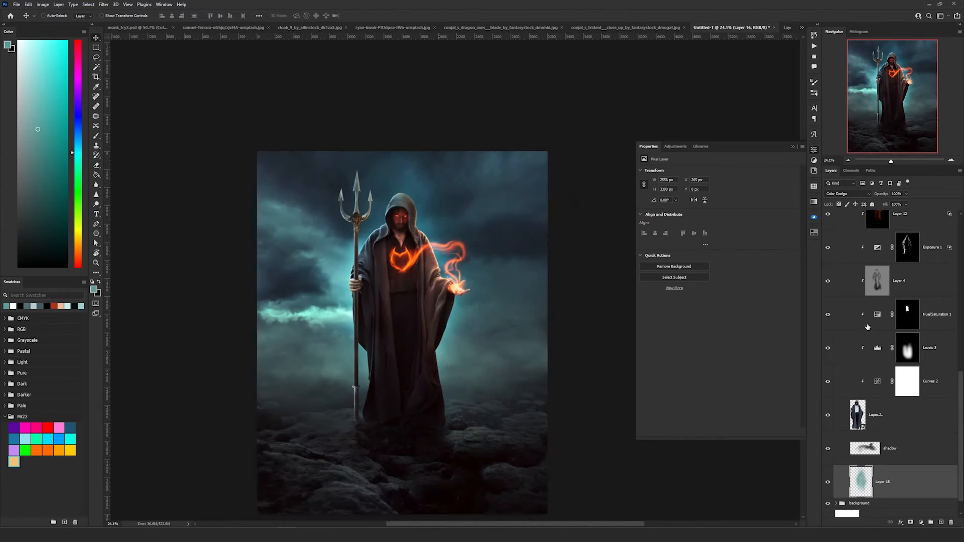
# Create a new layer above the magic group and choose a cloud-shaped brush for painting mist.
pyautogui.scroll(5, 876, 327)
pyautogui.scroll(1, 876, 325)
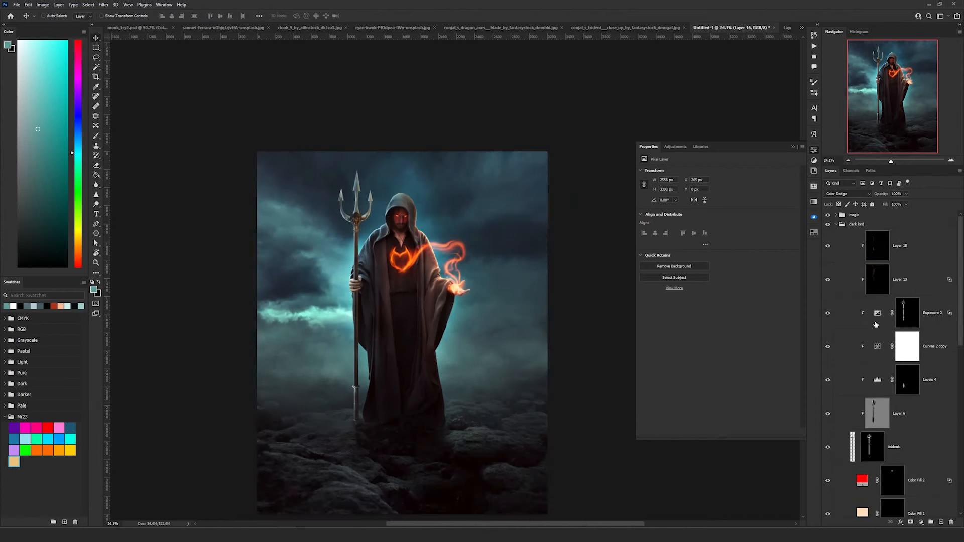
pyautogui.click(890, 217)
pyautogui.click(942, 523)
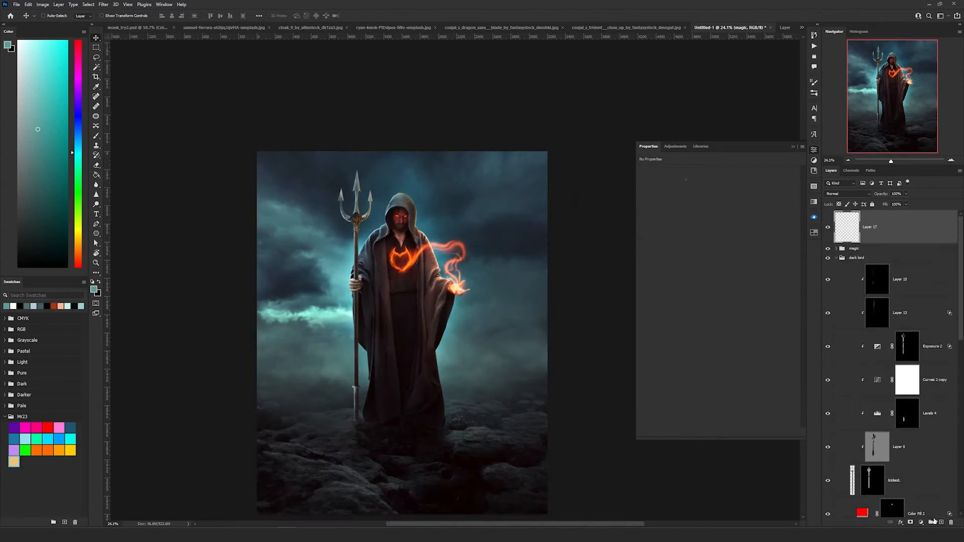
pyautogui.press('b')
pyautogui.rightClick(462, 341)
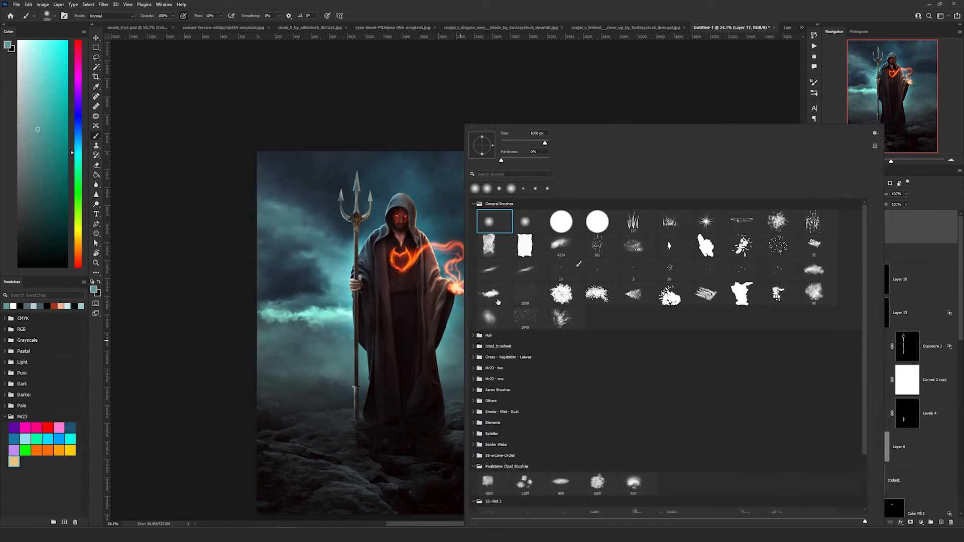
pyautogui.click(498, 4)
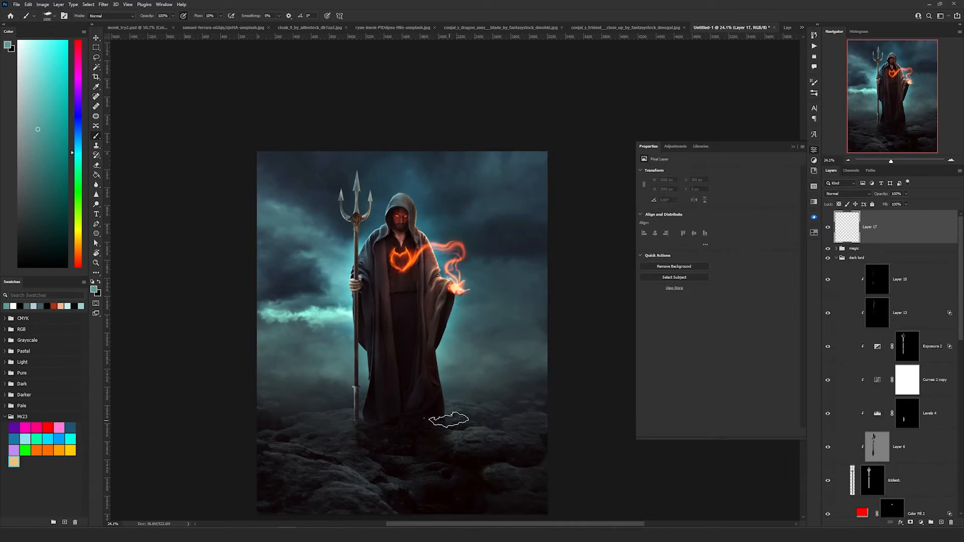
# Paint dark teal mist over the rocky ground and lower robe with an enlarged cloud brush, sampling colours from the scene.
pyautogui.moveTo(442, 415); pyautogui.dragTo(417, 350)
pyautogui.scroll(3, 417, 350)
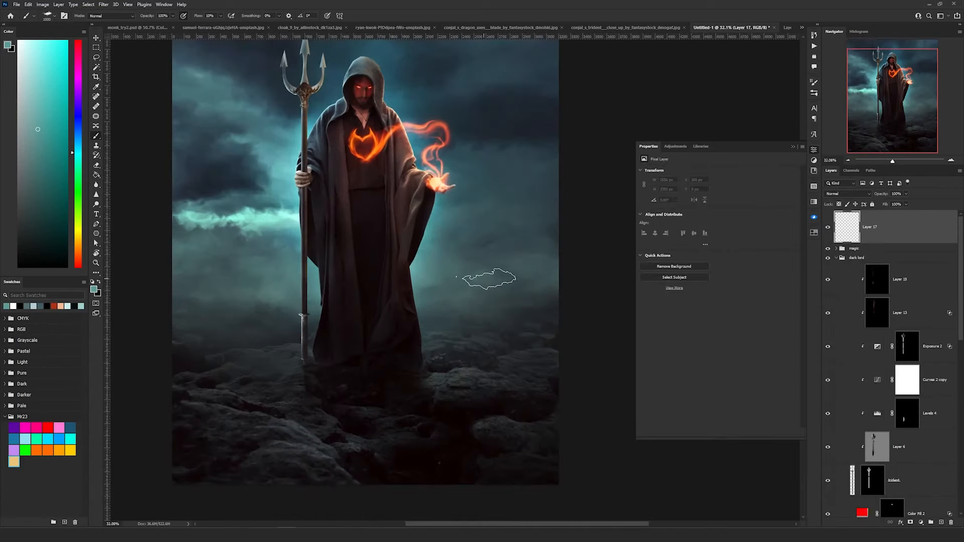
pyautogui.press(']')
pyautogui.press(']')
pyautogui.press(']')
pyautogui.press(']')
pyautogui.press(']')
pyautogui.press(']')
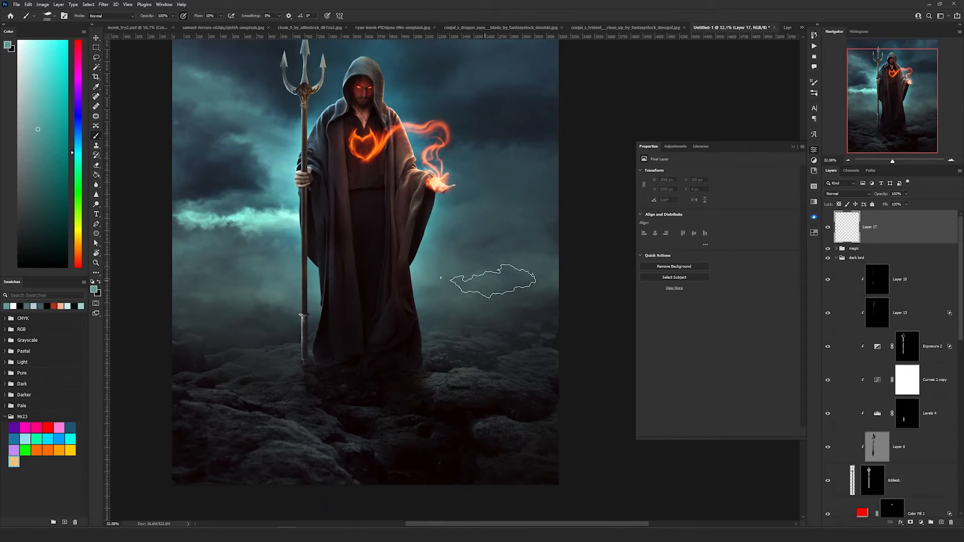
pyautogui.keyDown('alt'); pyautogui.click(244, 335); pyautogui.keyUp('alt')
pyautogui.moveTo(244, 328); pyautogui.dragTo(503, 410)
pyautogui.press(']')
pyautogui.keyDown('alt'); pyautogui.click(454, 424); pyautogui.keyUp('alt')
pyautogui.moveTo(382, 372); pyautogui.dragTo(326, 320)
pyautogui.keyDown('alt'); pyautogui.click(482, 226); pyautogui.keyUp('alt')
pyautogui.moveTo(472, 291)
pyautogui.mouseDown()
pyautogui.moveTo(458, 419)
pyautogui.moveTo(311, 349)
pyautogui.mouseUp()
# Layer lighter teal mist over the lower robe and horizon, sampling colours from the bright cloud band and surrounding mist.
pyautogui.keyDown('alt'); pyautogui.click(251, 220); pyautogui.keyUp('alt')
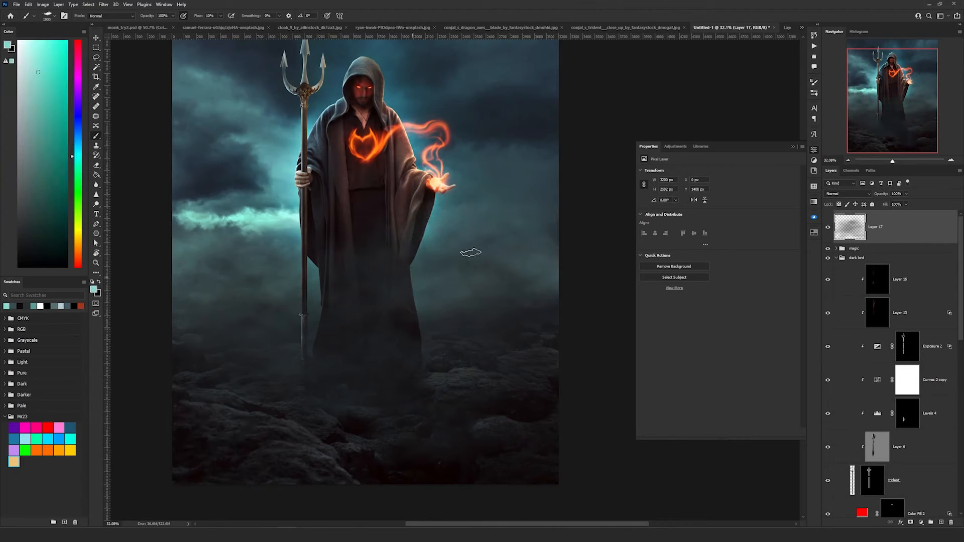
pyautogui.moveTo(430, 286); pyautogui.dragTo(418, 266)
pyautogui.keyDown('alt'); pyautogui.click(246, 210); pyautogui.keyUp('alt')
pyautogui.moveTo(343, 306)
pyautogui.mouseDown()
pyautogui.moveTo(424, 260)
pyautogui.moveTo(477, 387)
pyautogui.mouseUp()
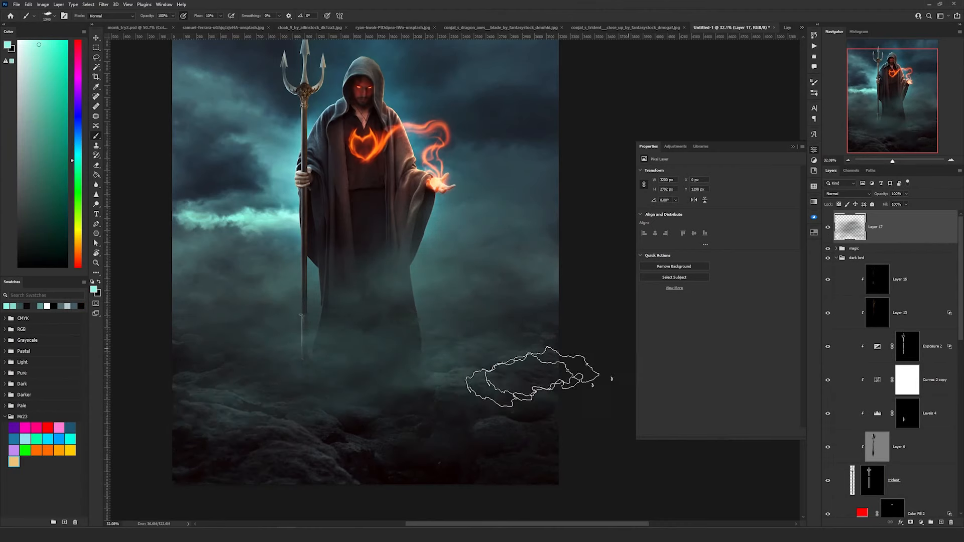
pyautogui.moveTo(477, 260); pyautogui.dragTo(461, 244)
pyautogui.keyDown('alt'); pyautogui.click(351, 430); pyautogui.keyUp('alt')
pyautogui.keyDown('alt'); pyautogui.click(351, 346); pyautogui.keyUp('alt')
pyautogui.moveTo(351, 261)
pyautogui.mouseDown()
pyautogui.moveTo(330, 408)
pyautogui.moveTo(401, 432)
pyautogui.moveTo(380, 223)
pyautogui.mouseUp()
# Erase some of the mist over the rocky ground at the figure's feet.
pyautogui.keyDown('alt'); pyautogui.click(442, 449); pyautogui.keyUp('alt')
pyautogui.keyDown('alt'); pyautogui.click(452, 241); pyautogui.keyUp('alt')
pyautogui.press('e')
pyautogui.moveTo(381, 434); pyautogui.dragTo(208, 356)
# Rebuild the teal mist around the lower robe and foreground with freshly sampled cloud and mist colours.
pyautogui.press('b')
pyautogui.keyDown('alt'); pyautogui.click(423, 341); pyautogui.keyUp('alt')
pyautogui.moveTo(509, 431); pyautogui.dragTo(484, 405)
pyautogui.keyDown('alt'); pyautogui.click(265, 203); pyautogui.keyUp('alt')
pyautogui.moveTo(401, 330)
pyautogui.mouseDown()
pyautogui.moveTo(451, 312)
pyautogui.moveTo(462, 326)
pyautogui.mouseUp()
pyautogui.moveTo(511, 175); pyautogui.dragTo(481, 278)
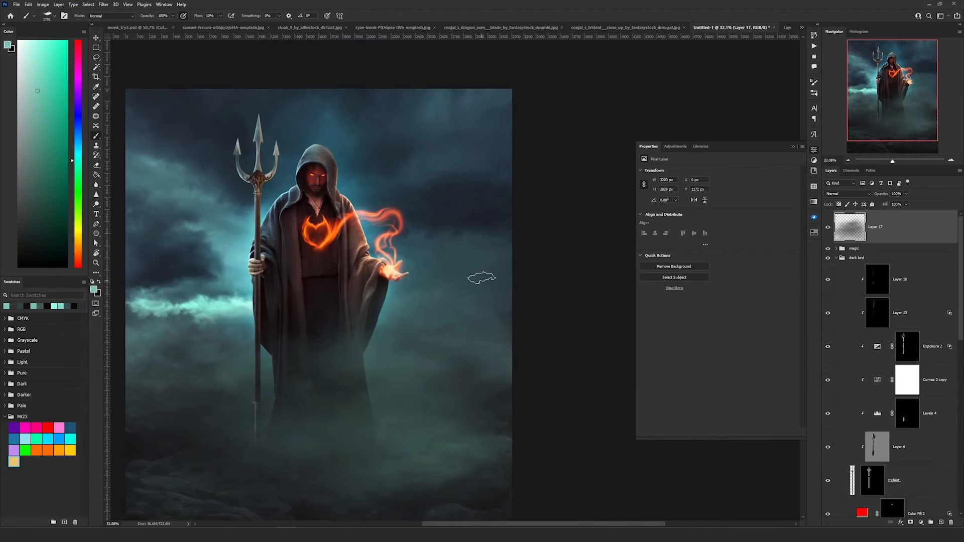
# Move the red and peach colour fill layers, Color Fill 2 and Color Fill 1, to the top of the dark lord group.
pyautogui.scroll(15, 217, 161)
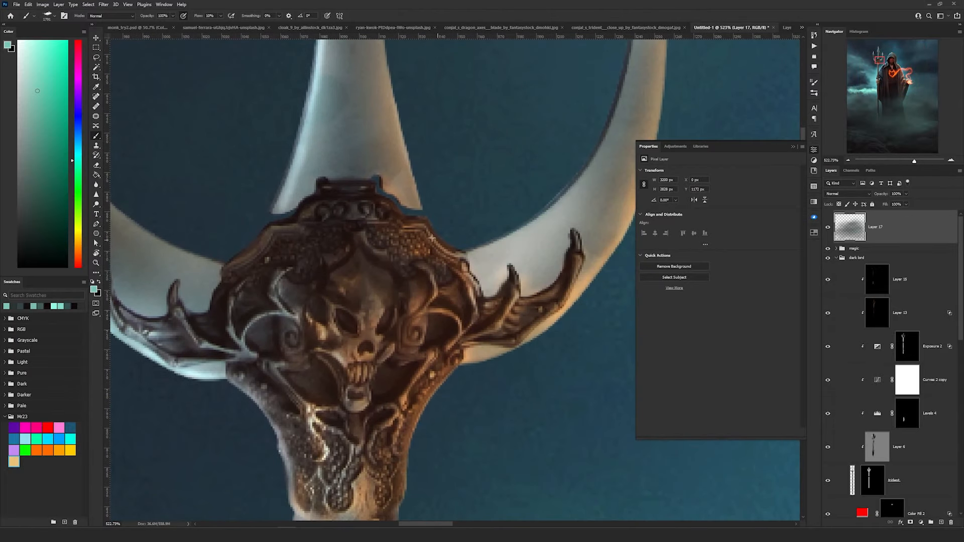
pyautogui.scroll(-5, 917, 331)
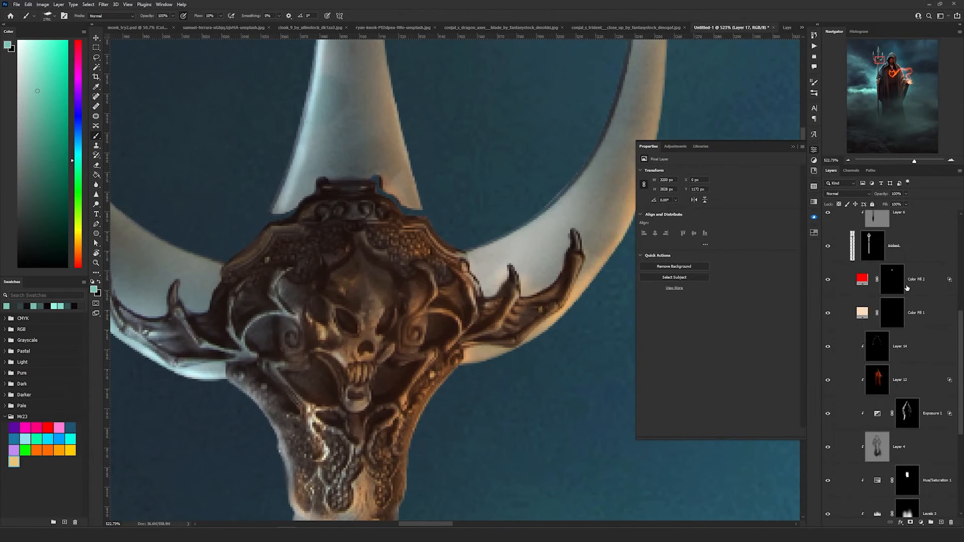
pyautogui.click(890, 285)
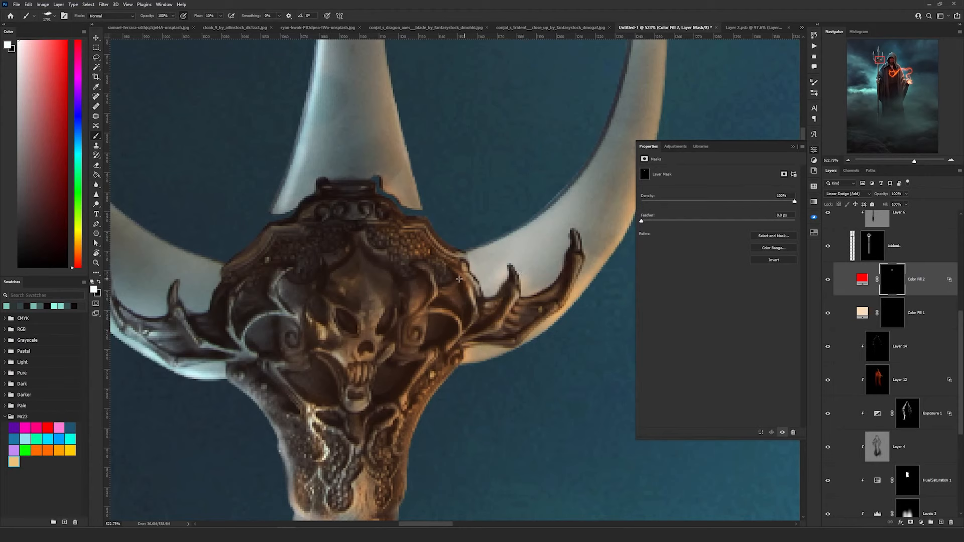
pyautogui.click(923, 291)
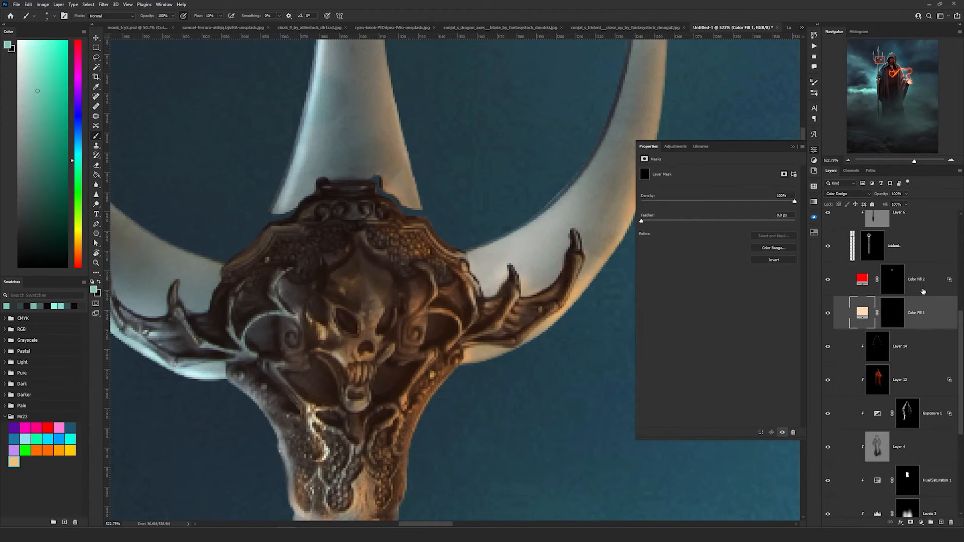
pyautogui.scroll(4, 927, 301)
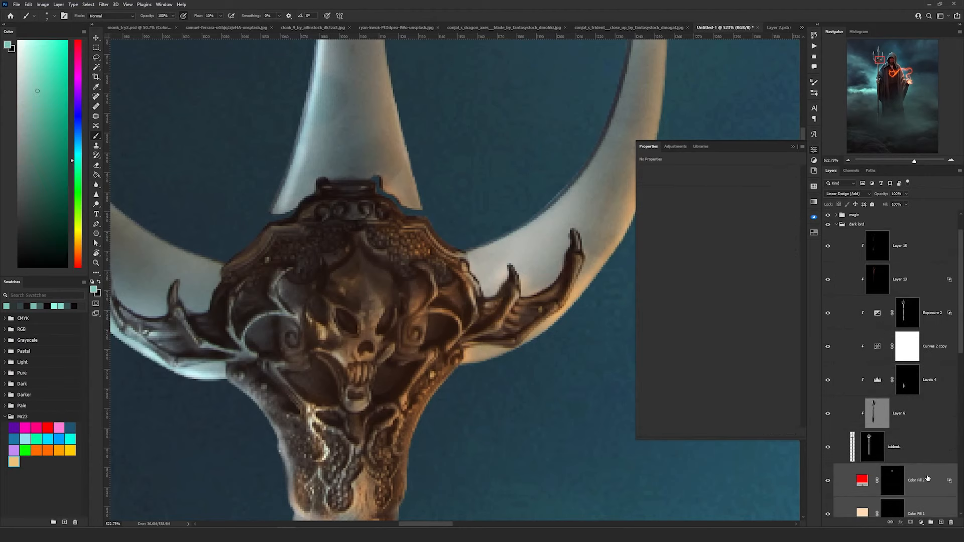
pyautogui.moveTo(926, 474); pyautogui.dragTo(903, 229)
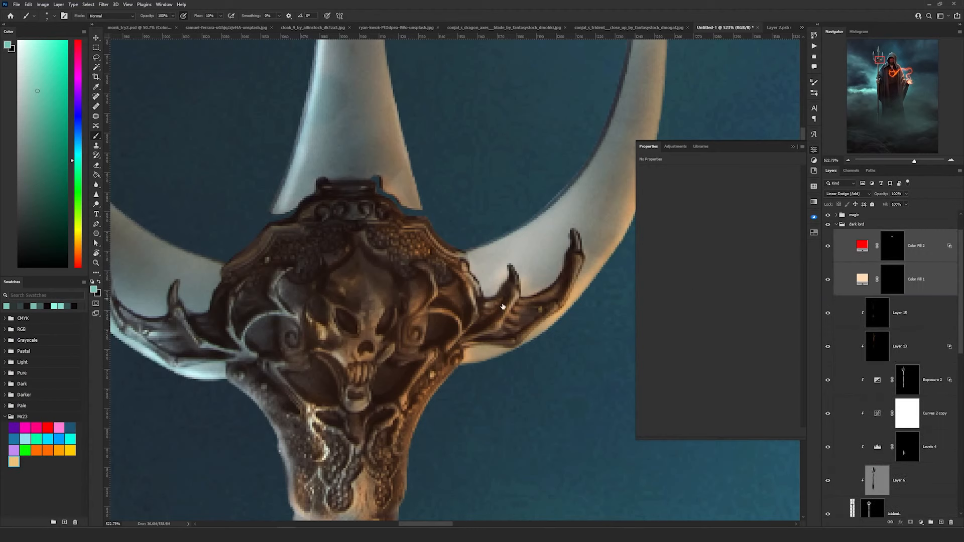
# Paint glowing eyes on the trident's skull in the mask of the peach fill, with a red halo in the red fill's mask.
pyautogui.click(897, 282)
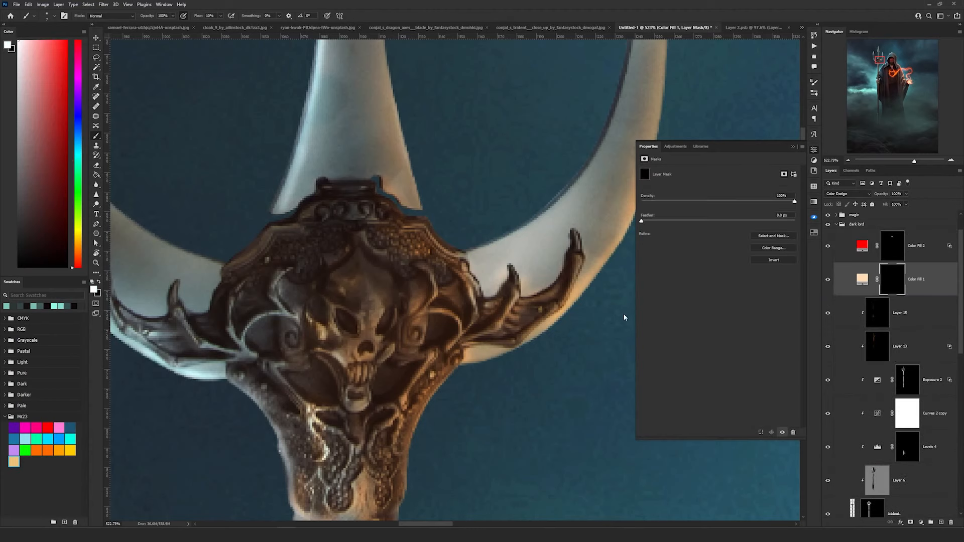
pyautogui.moveTo(348, 327); pyautogui.dragTo(355, 330)
pyautogui.moveTo(388, 318); pyautogui.dragTo(381, 330)
pyautogui.click(892, 246)
pyautogui.moveTo(345, 319)
pyautogui.mouseDown()
pyautogui.moveTo(355, 330)
pyautogui.moveTo(382, 329)
pyautogui.mouseUp()
pyautogui.click(377, 329)
# Refine the skull's eye glow in both colour fill masks, removing the excess red around the nose.
pyautogui.click(892, 279)
pyautogui.press('x')
pyautogui.scroll(-10, 519, 231)
pyautogui.scroll(12, 509, 240)
pyautogui.click(892, 246)
pyautogui.click(456, 201)
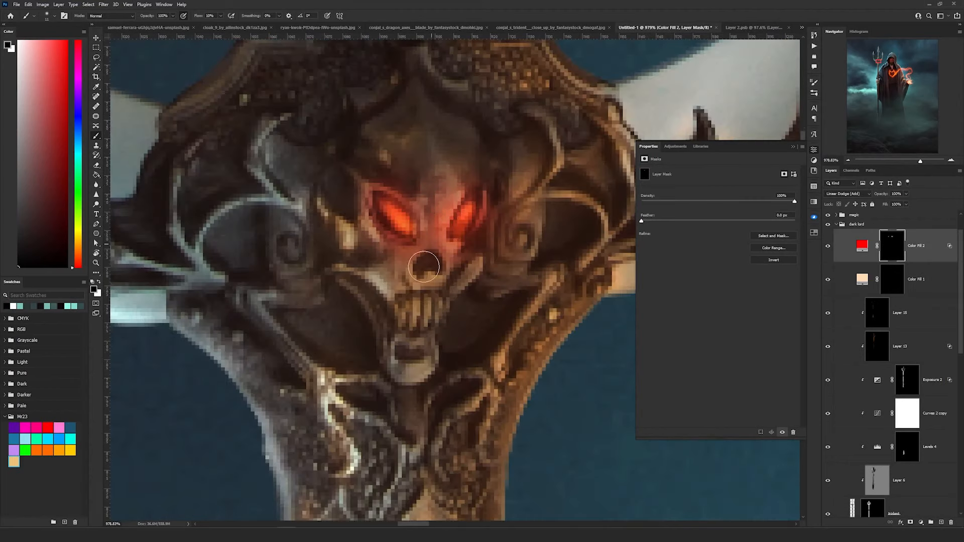
pyautogui.click(863, 281)
pyautogui.hotkey('alt', ']')
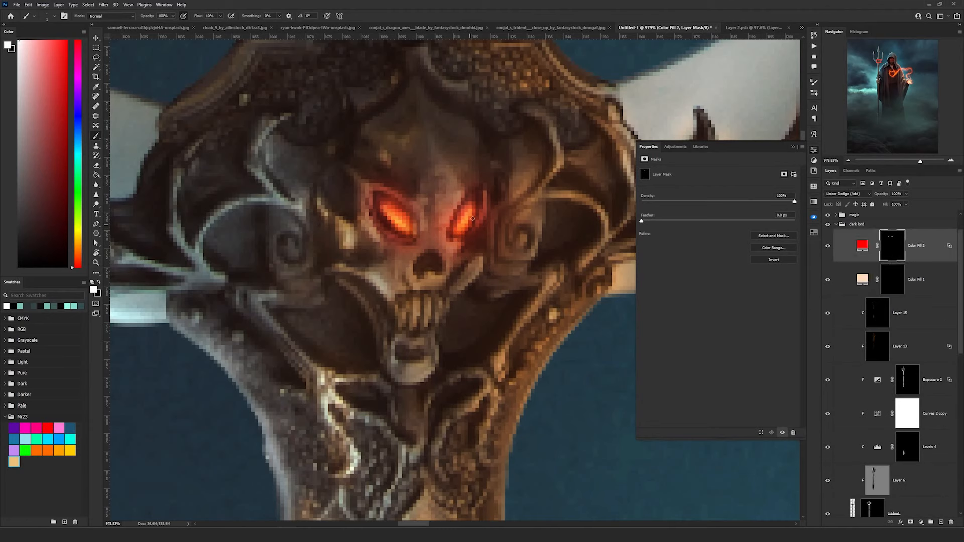
# Add a layer in Overlay mode above the colour fills and paint red over the skull's eyes.
pyautogui.click(941, 522)
pyautogui.click(847, 194)
pyautogui.click(835, 283)
pyautogui.click(48, 428)
pyautogui.moveTo(389, 205); pyautogui.dragTo(410, 231)
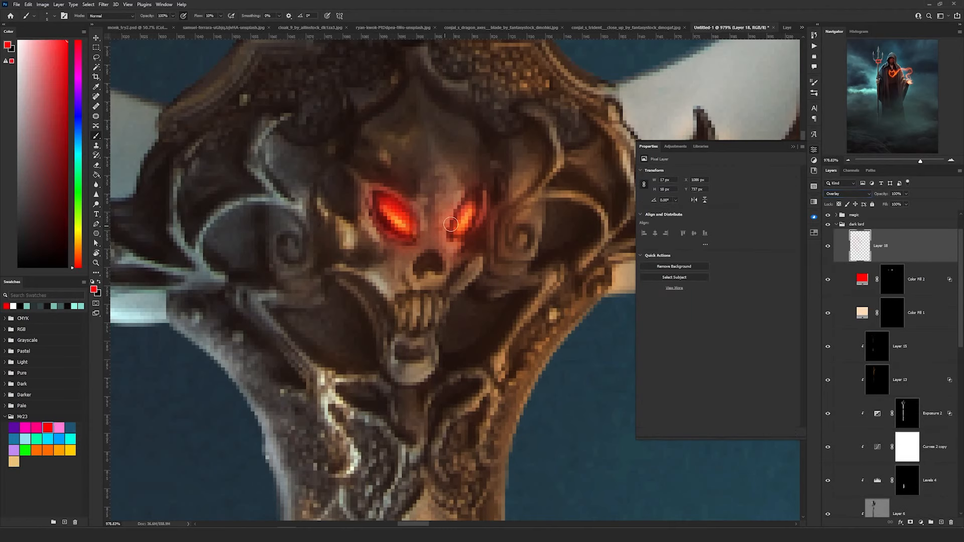
pyautogui.moveTo(469, 207); pyautogui.dragTo(457, 232)
pyautogui.press('e')
pyautogui.hotkey('ctrl', '0')
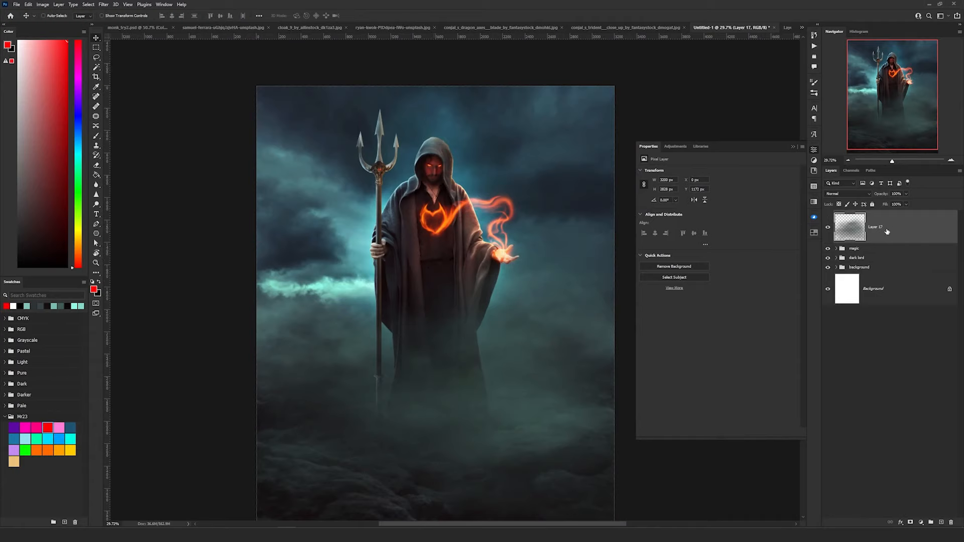
# Stamp all visible layers onto a new layer above the mist and convert it to a smart object.
pyautogui.hotkey('ctrl', 'alt', 'shift', 'e')
pyautogui.rightClick(926, 228)
pyautogui.click(869, 313)
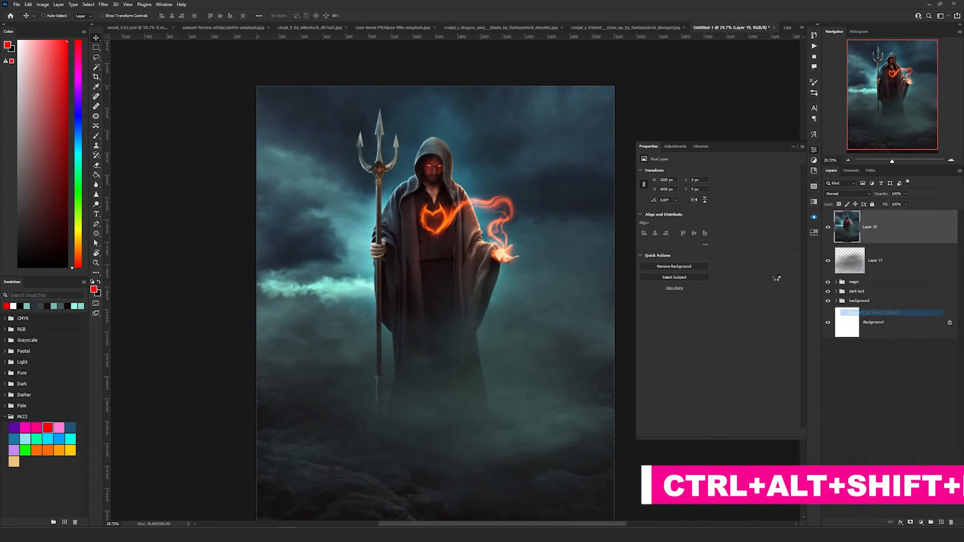
# In Camera Raw, set temperature -4, tint +15, highlights -43, shadows -50, whites -17, blacks -13, texture +12, clarity +11 and dehaze +13, also raising exposure and contrast.
pyautogui.click(104, 4)
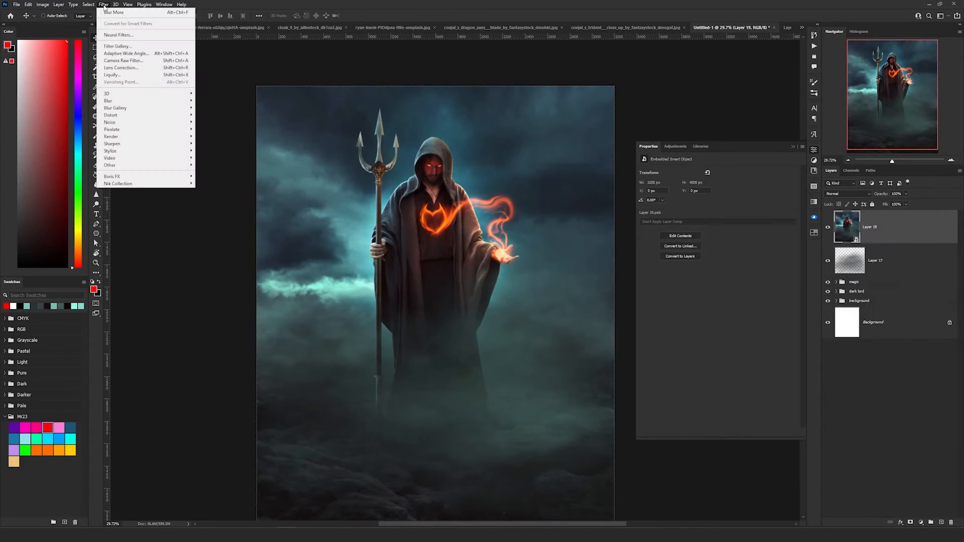
pyautogui.click(123, 60)
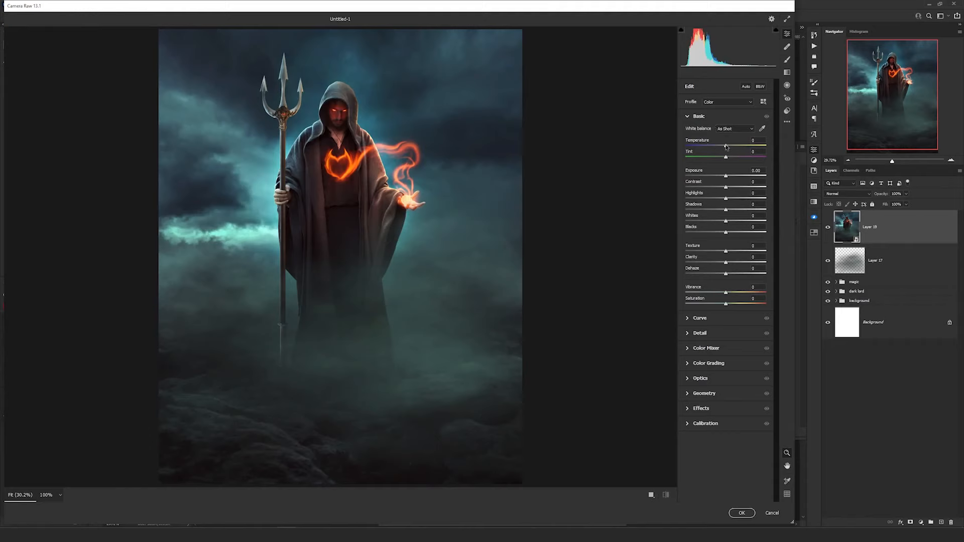
pyautogui.moveTo(726, 177); pyautogui.dragTo(730, 177)
pyautogui.moveTo(726, 188); pyautogui.dragTo(705, 200)
pyautogui.moveTo(726, 211); pyautogui.dragTo(721, 233)
pyautogui.moveTo(726, 252); pyautogui.dragTo(729, 252)
pyautogui.moveTo(704, 199); pyautogui.dragTo(709, 199)
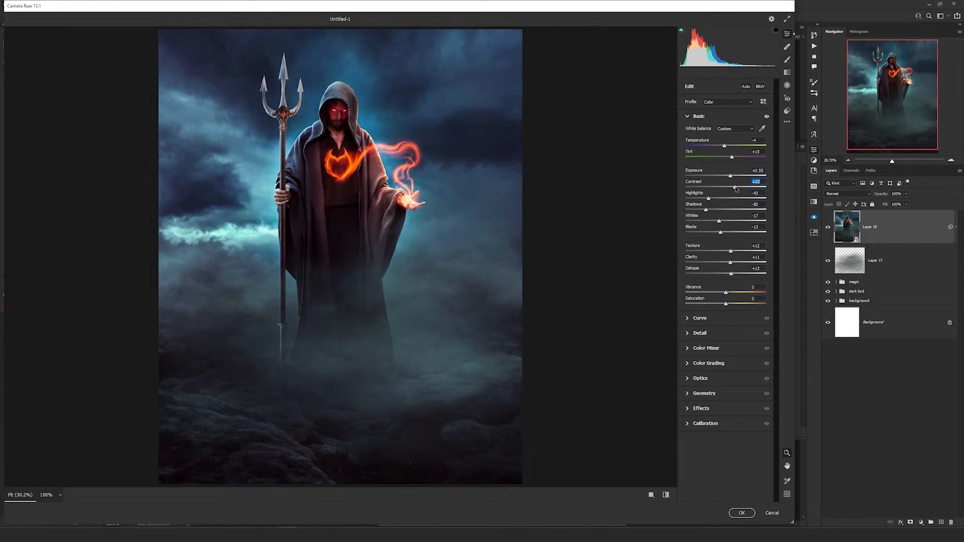
# Set sharpening to 64, noise reduction to 31, color noise reduction to 32 and grain to 17, and apply the Camera Raw filter.
pyautogui.click(699, 116)
pyautogui.click(700, 146)
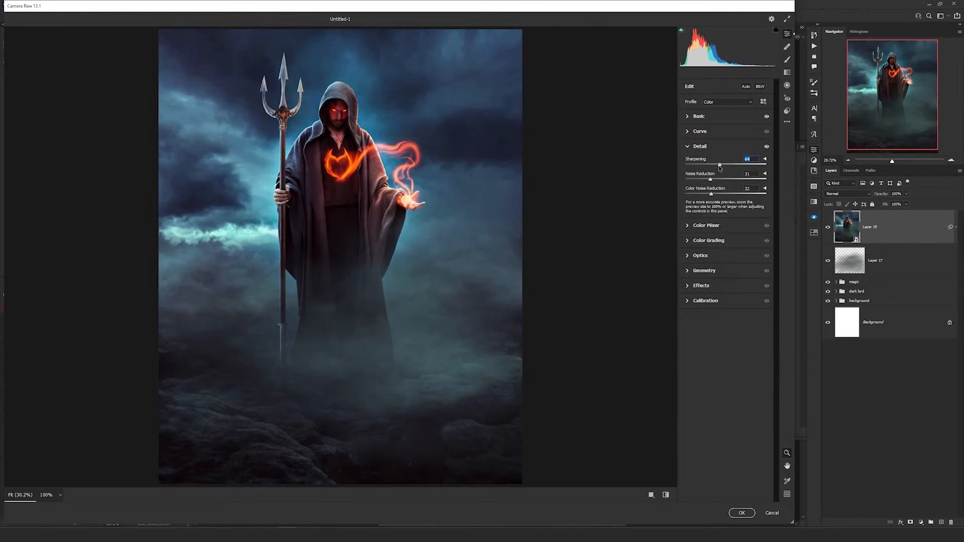
pyautogui.click(701, 286)
pyautogui.click(391, 111)
pyautogui.moveTo(686, 240); pyautogui.dragTo(698, 240)
pyautogui.click(668, 187)
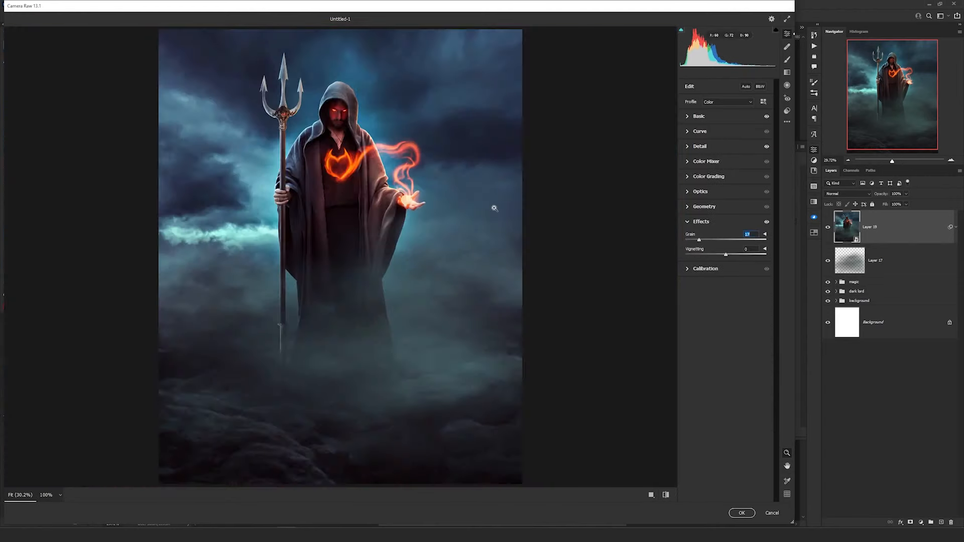
pyautogui.click(741, 513)
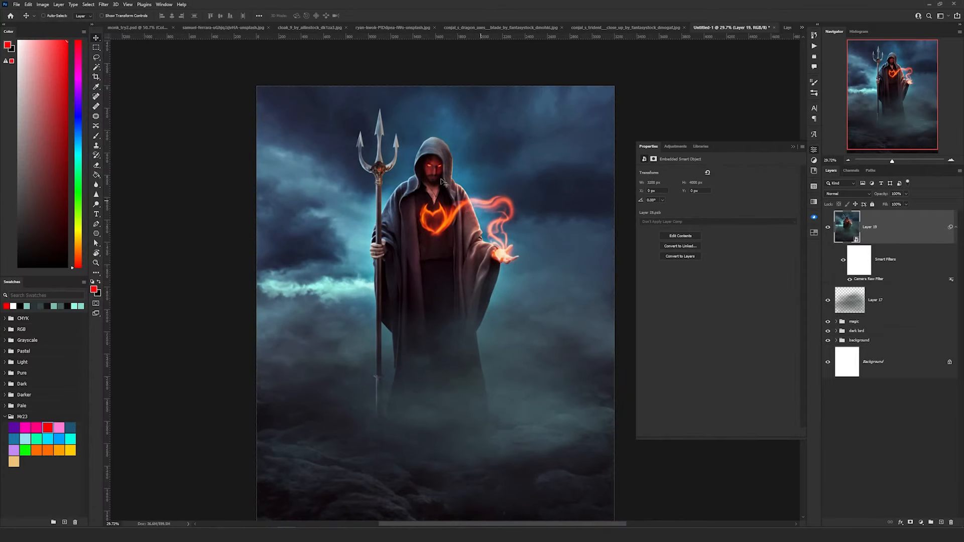
# Start a Tilt-Shift blur on the merged smart object and display its edit pins.
pyautogui.click(104, 4)
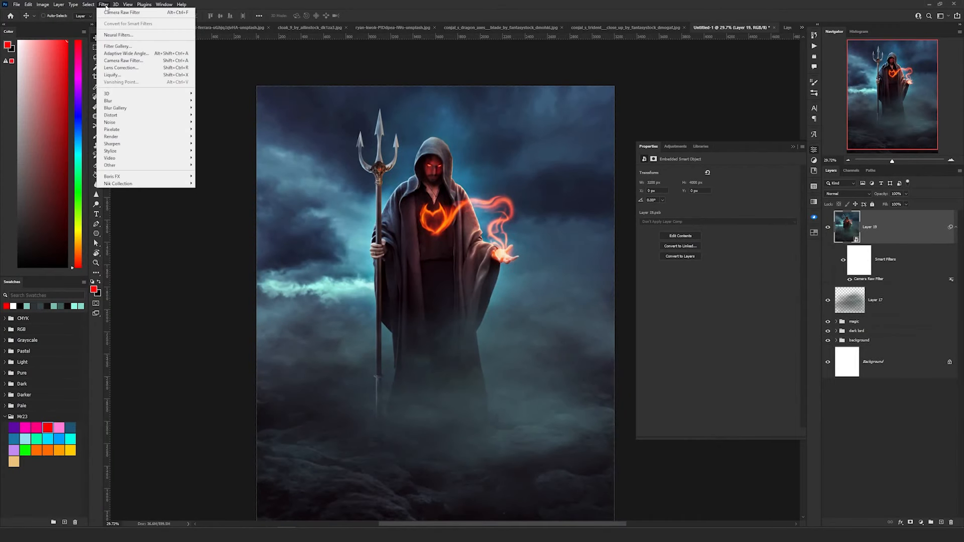
pyautogui.moveTo(150, 108)
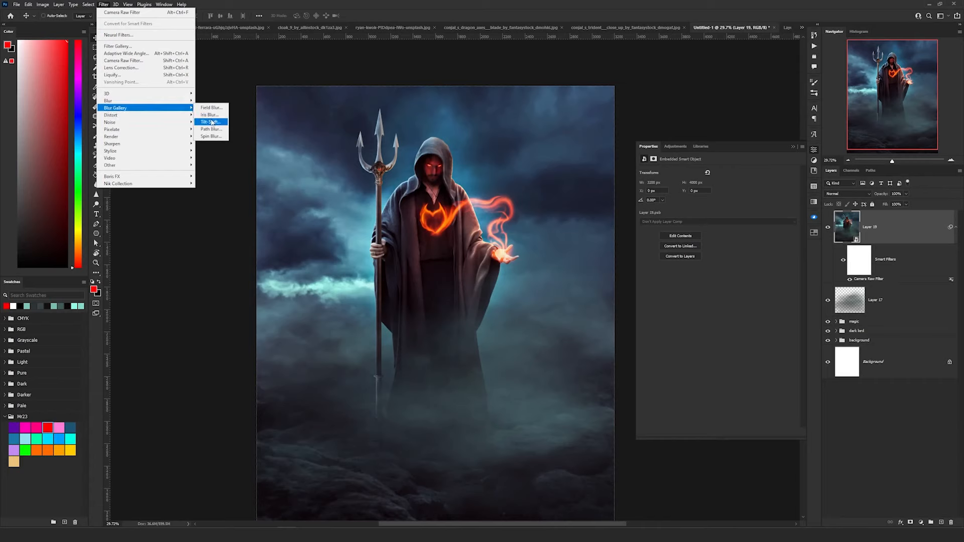
pyautogui.click(221, 116)
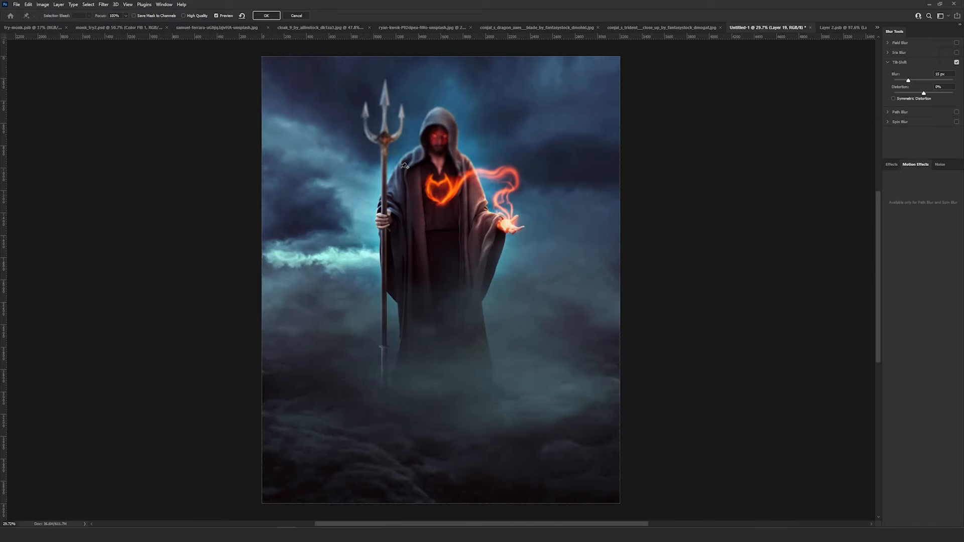
pyautogui.click(127, 4)
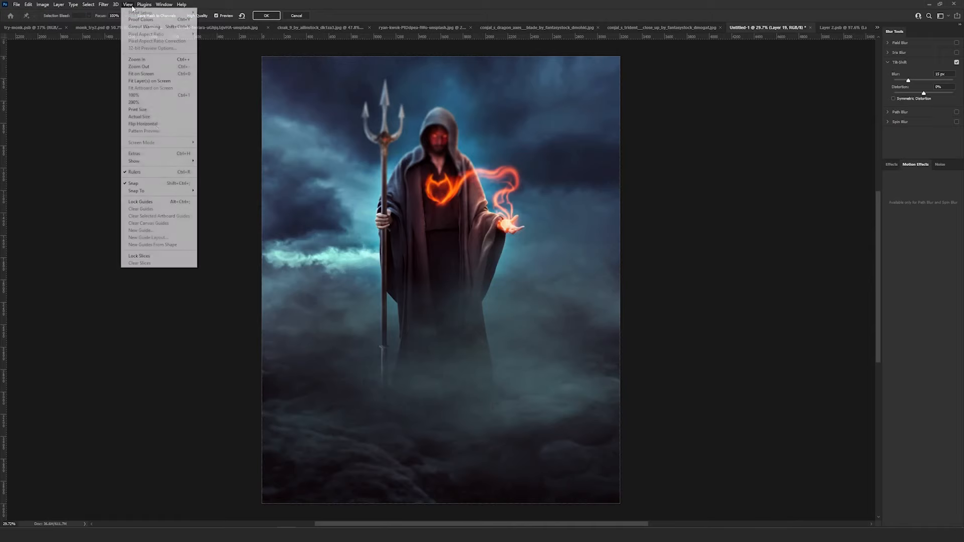
pyautogui.moveTo(168, 162)
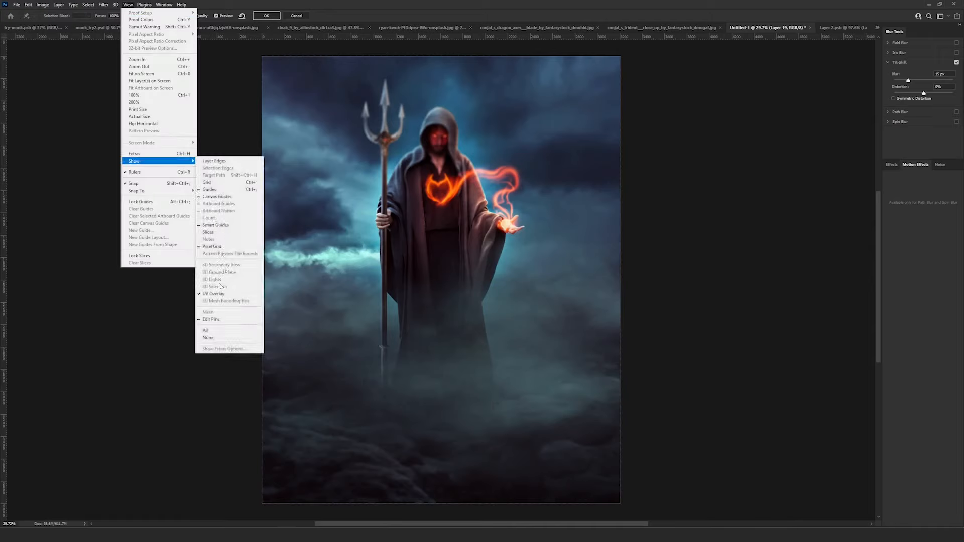
pyautogui.click(226, 318)
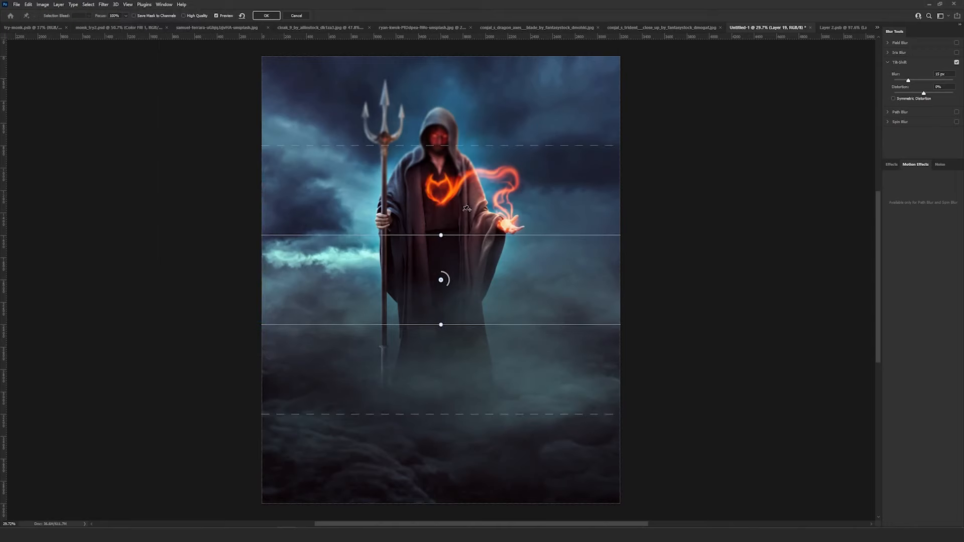
# Widen the Tilt-Shift focus zone from the figure's hood down to the lower robe and apply the 15 px blur.
pyautogui.moveTo(467, 235); pyautogui.dragTo(465, 130)
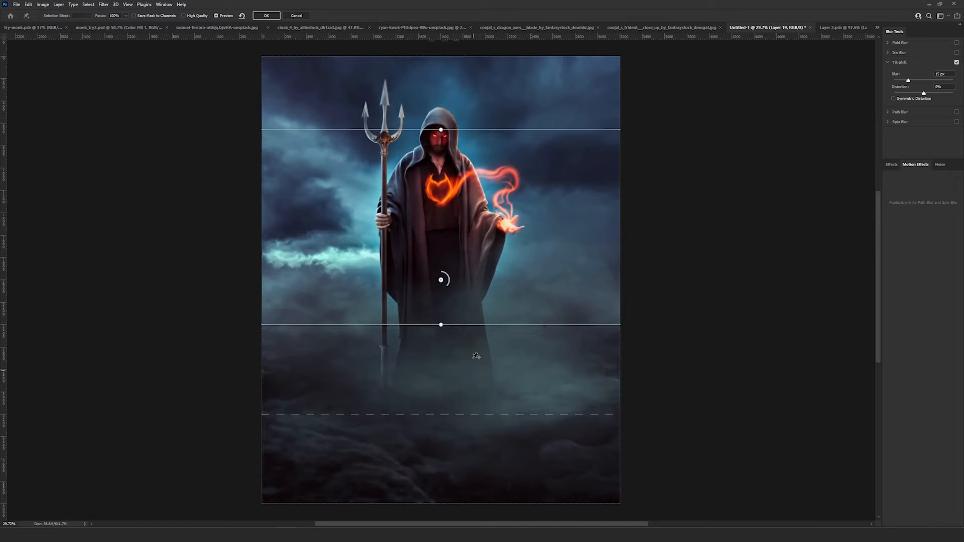
pyautogui.moveTo(479, 326); pyautogui.dragTo(480, 347)
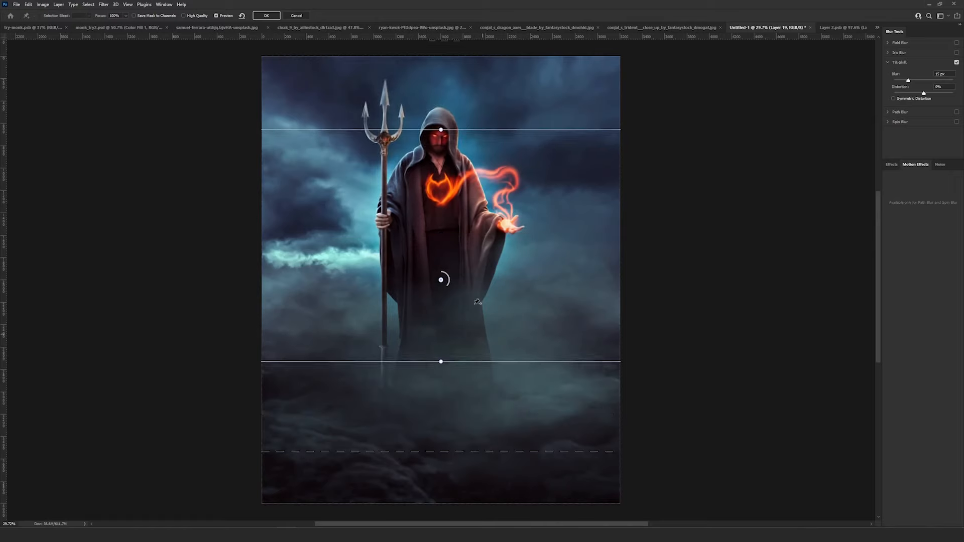
pyautogui.moveTo(443, 288); pyautogui.dragTo(450, 282)
pyautogui.click(266, 15)
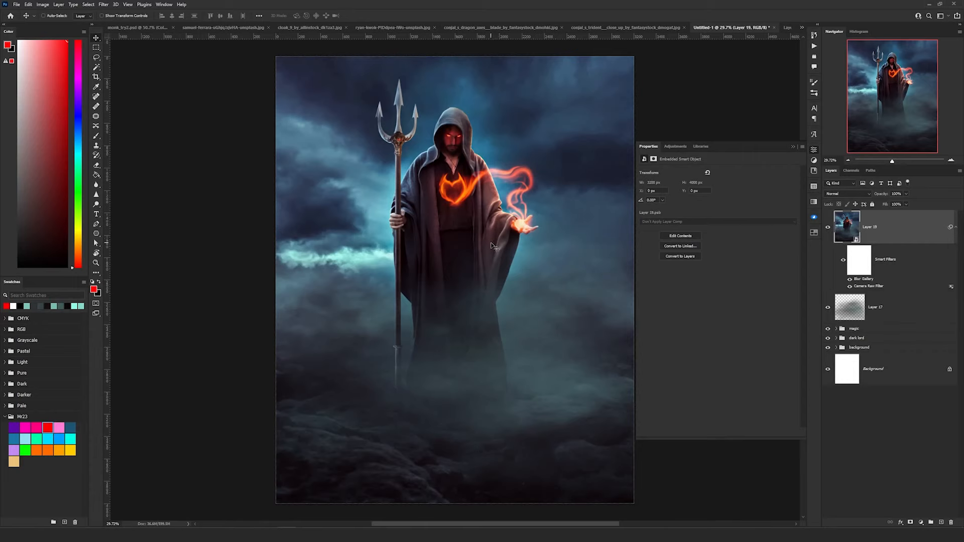
# Stamp the visible layers onto a new layer, apply High Pass with a 0.4 pixel radius and set its blend mode to Linear Light.
pyautogui.hotkey('ctrl', 'alt', 'shift', 'e')
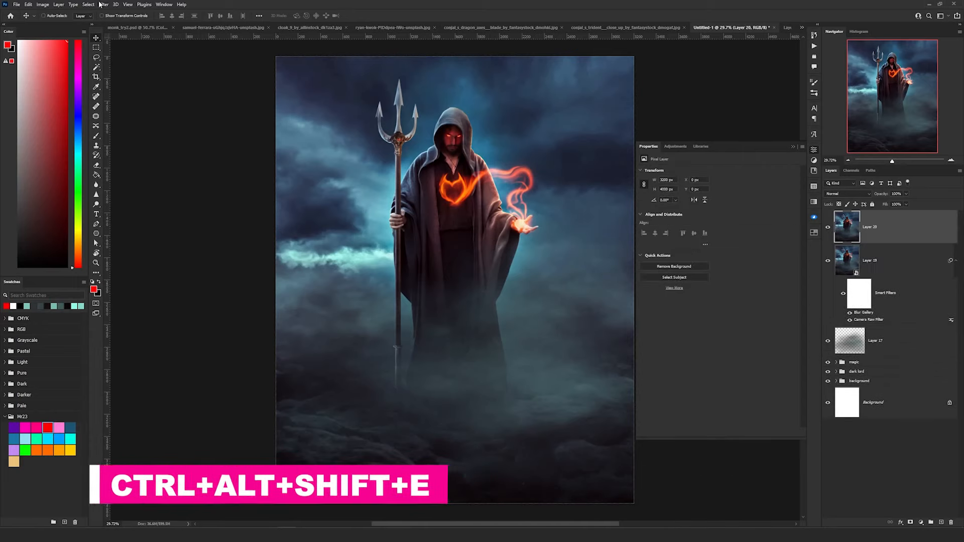
pyautogui.click(103, 5)
pyautogui.moveTo(150, 165)
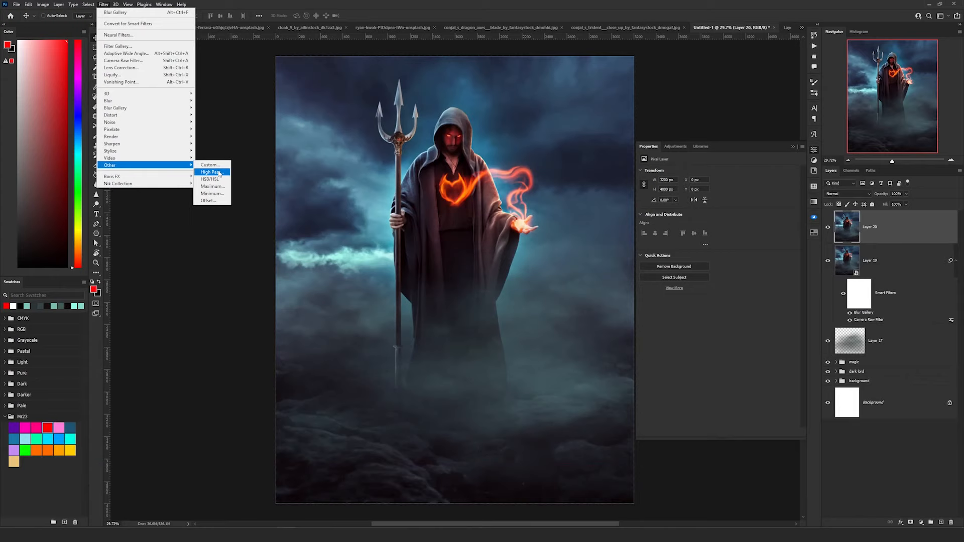
pyautogui.click(210, 172)
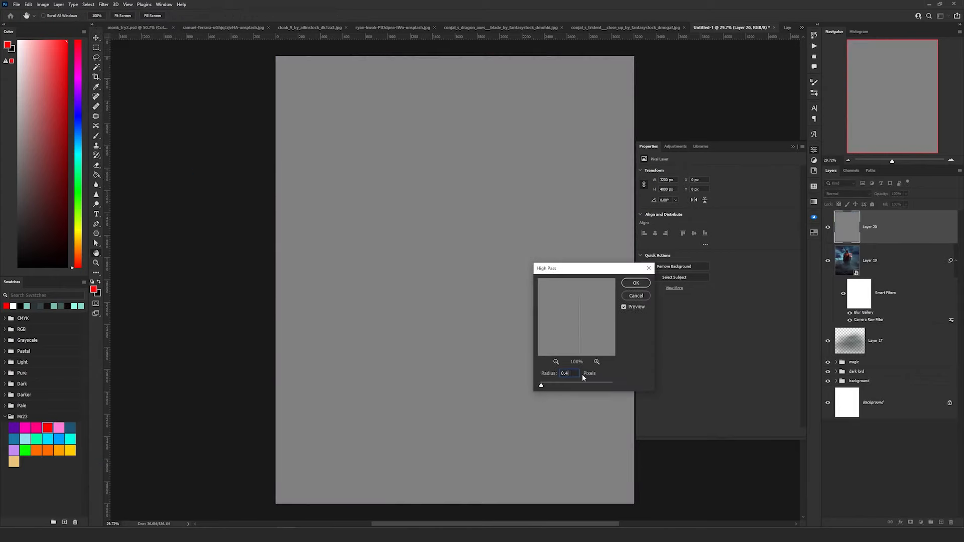
pyautogui.click(635, 282)
pyautogui.click(848, 194)
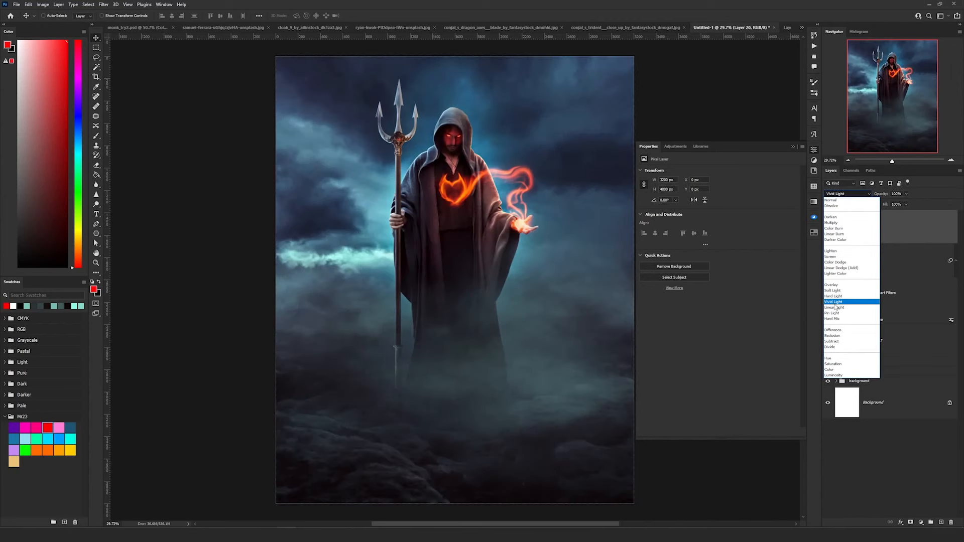
pyautogui.click(849, 305)
# Compare the hooded figure and trident up close with and without the high-pass sharpening layer.
pyautogui.scroll(4, 451, 167)
pyautogui.scroll(3, 450, 167)
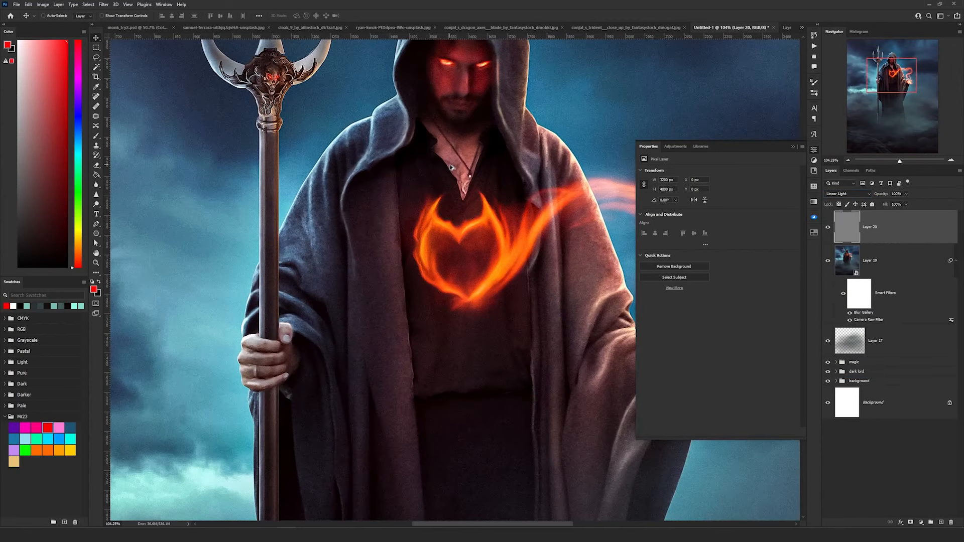
pyautogui.scroll(-1, 451, 167)
pyautogui.scroll(3, 364, 349)
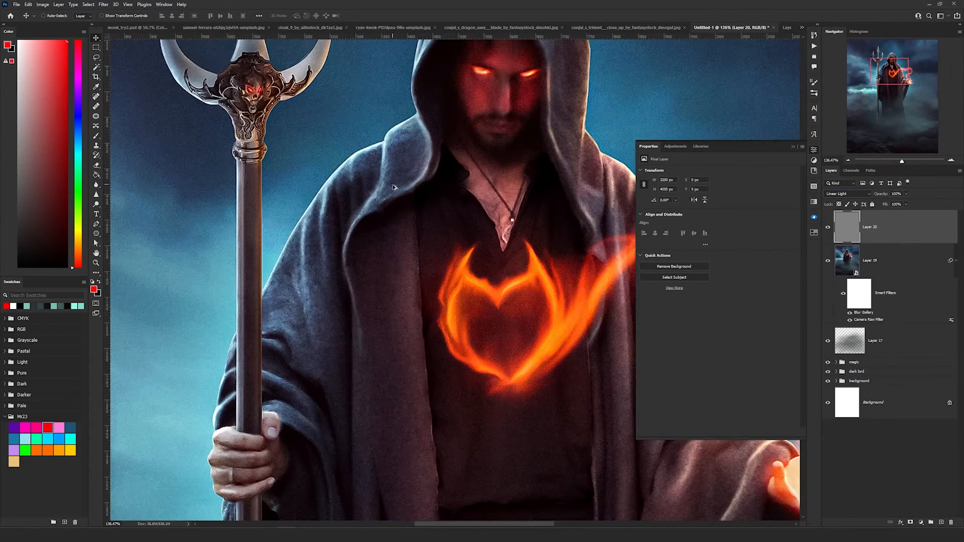
pyautogui.click(828, 227)
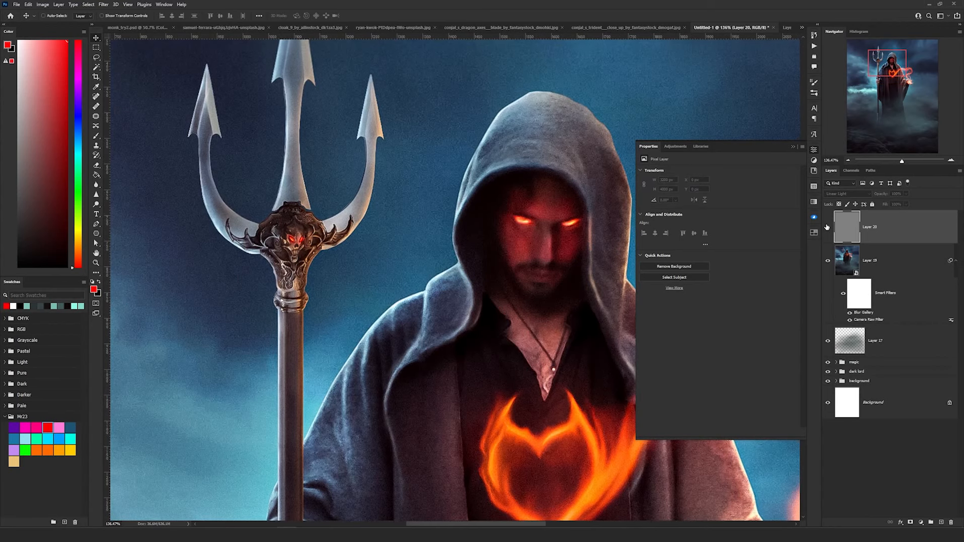
pyautogui.click(827, 227)
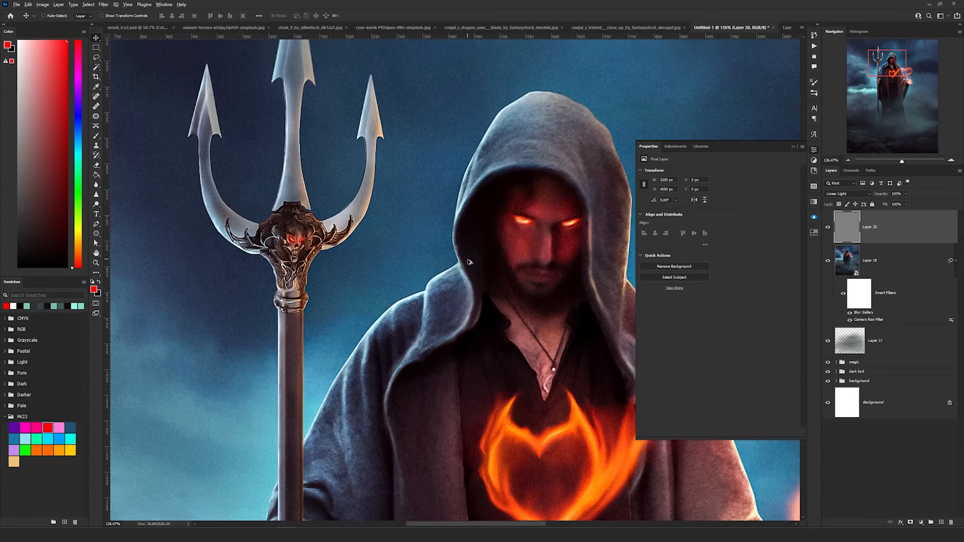
# Add a Brightness/Contrast adjustment above the high-pass layer, setting Brightness to -61 and raising Contrast.
pyautogui.scroll(-5, 490, 316)
pyautogui.moveTo(490, 316); pyautogui.dragTo(378, 212)
pyautogui.click(921, 522)
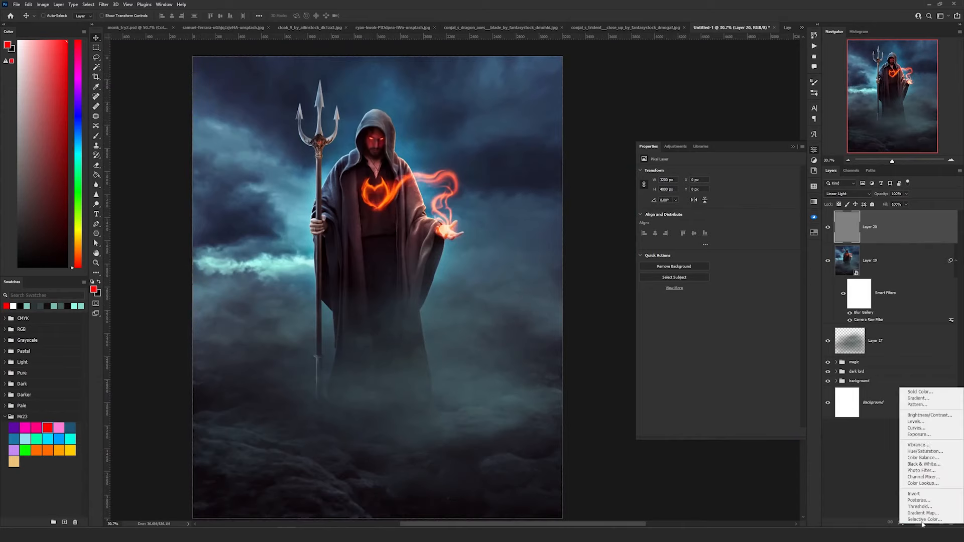
pyautogui.click(930, 416)
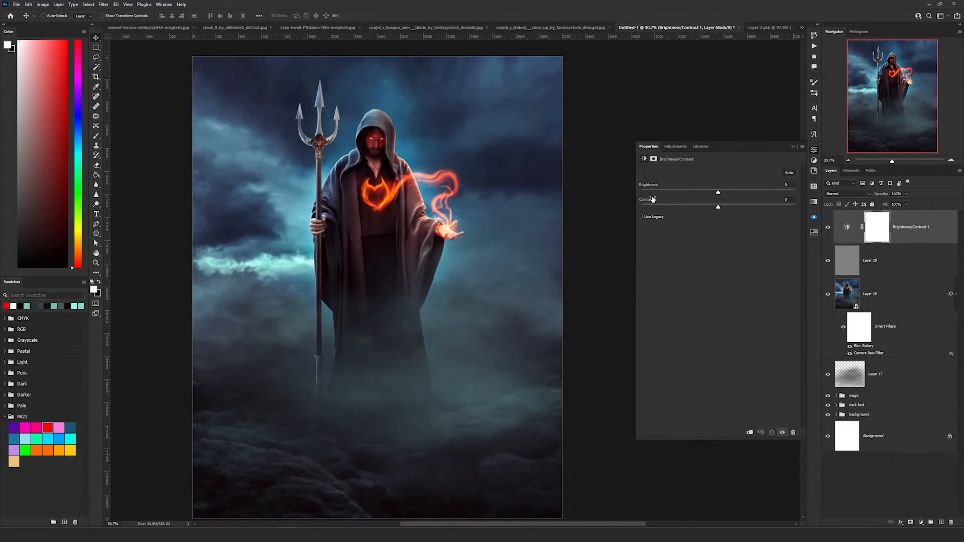
pyautogui.click(702, 192)
pyautogui.moveTo(702, 193); pyautogui.dragTo(741, 207)
# Invert the Brightness/Contrast layer mask to black and prepare a soft round brush 1000 px in size.
pyautogui.hotkey('ctrl', 'i')
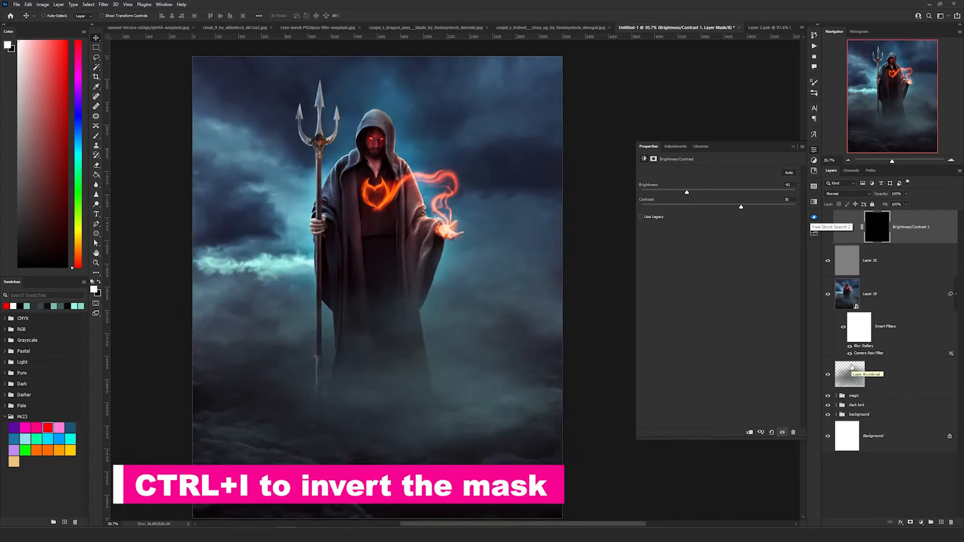
pyautogui.press('b')
pyautogui.rightClick(355, 332)
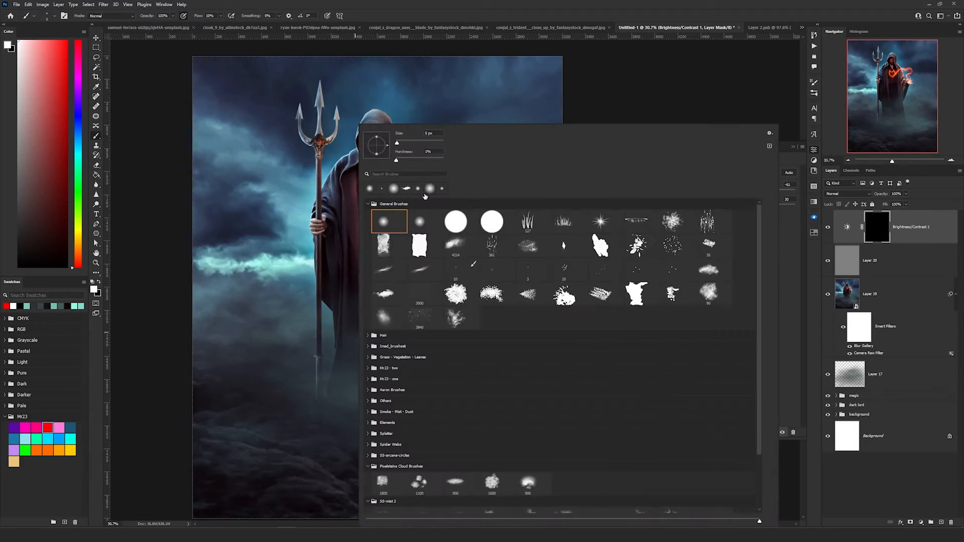
pyautogui.moveTo(438, 144); pyautogui.dragTo(443, 143)
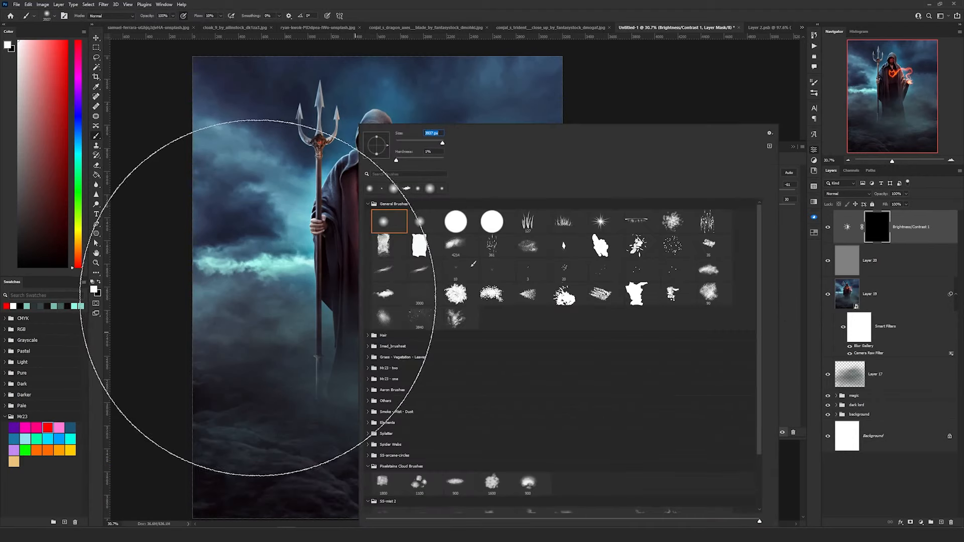
pyautogui.write('1000')
pyautogui.press('Return')
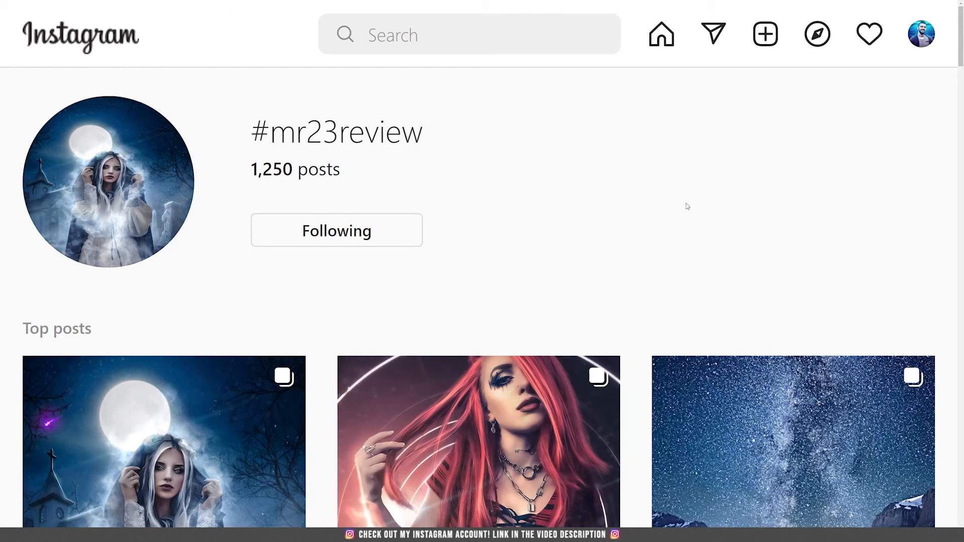
# Switch to the #mr23review hashtag page on Instagram and look through its submitted photo manipulation posts.
pyautogui.scroll(-1, 687, 206)
pyautogui.scroll(1, 688, 207)
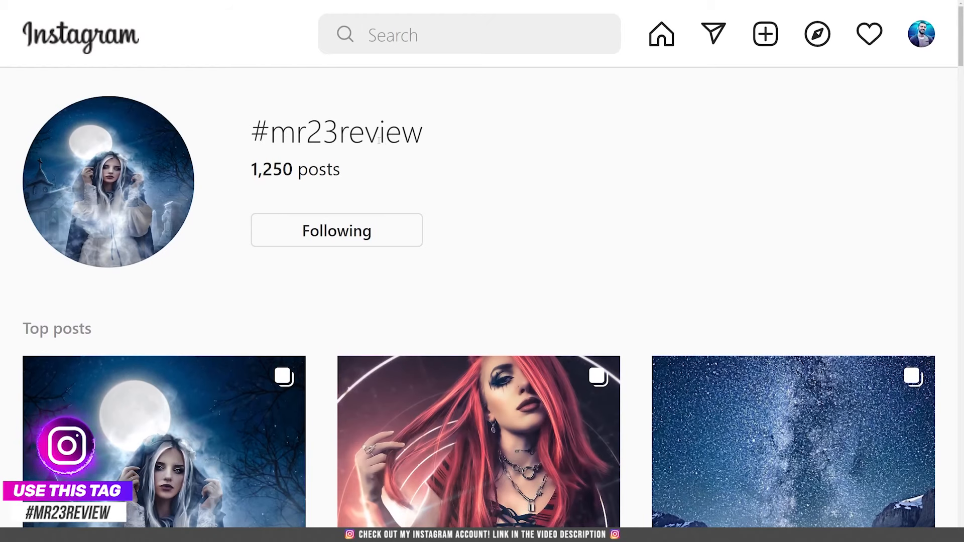
pyautogui.tripleClick(544, 145)
pyautogui.click(657, 151)
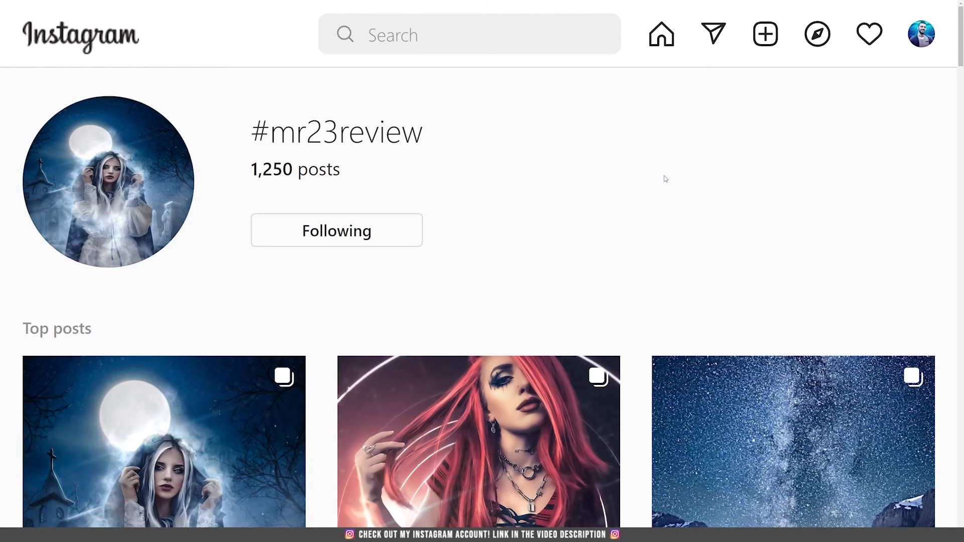
pyautogui.scroll(-15, 663, 179)
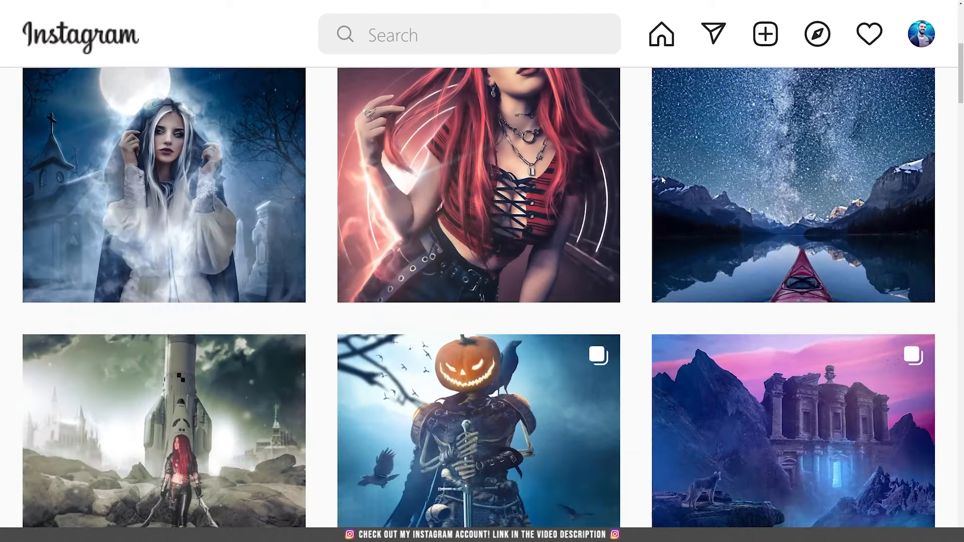
pyautogui.scroll(-20, 670, 195)
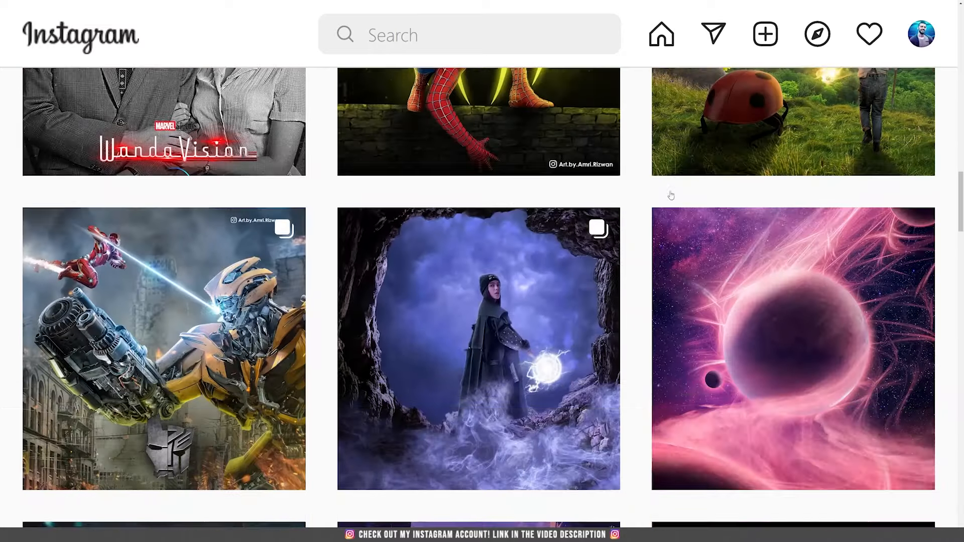
pyautogui.scroll(-20, 671, 196)
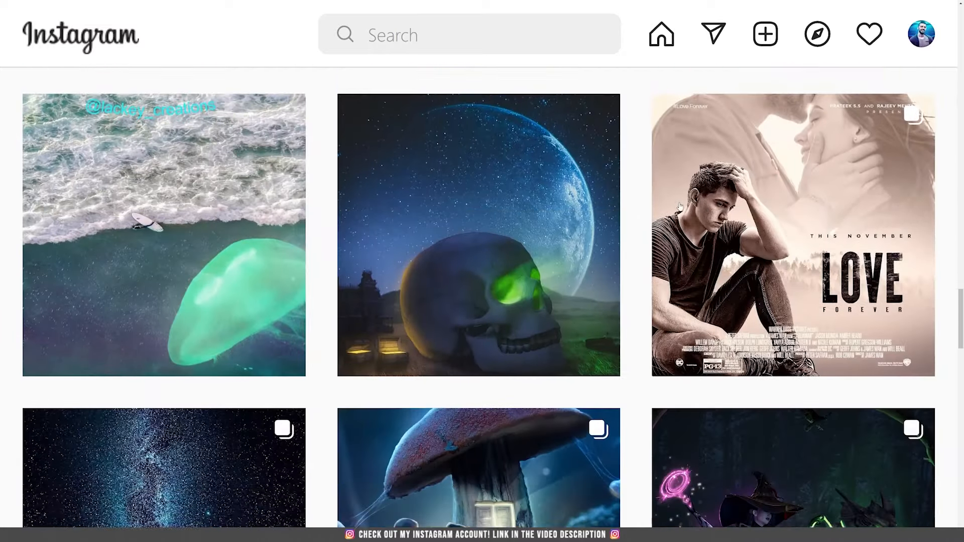
pyautogui.scroll(-20, 681, 206)
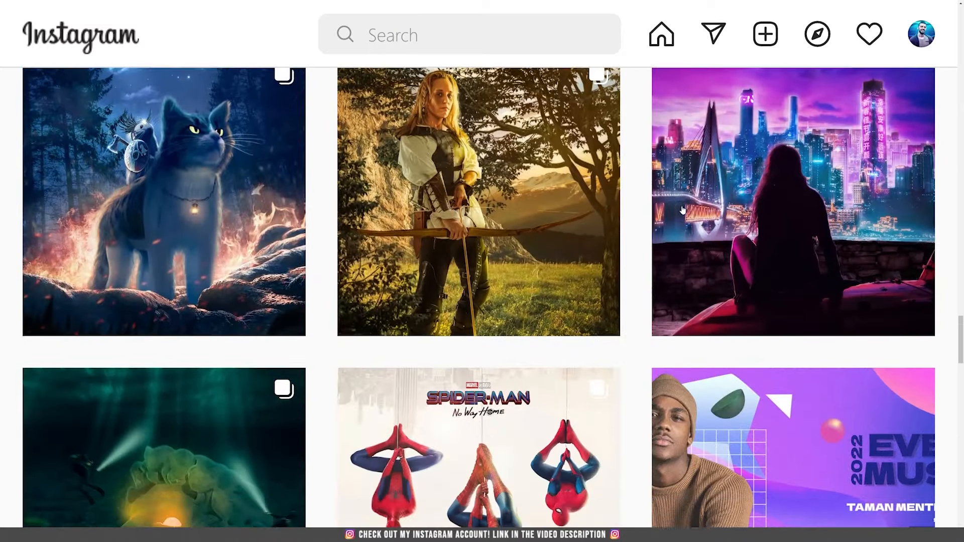
pyautogui.scroll(-20, 683, 211)
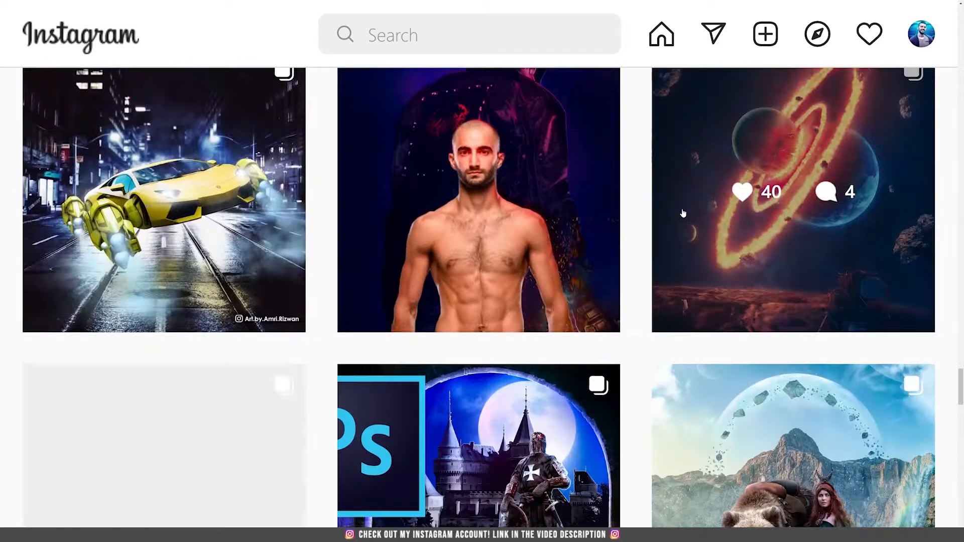
pyautogui.scroll(-20, 682, 214)
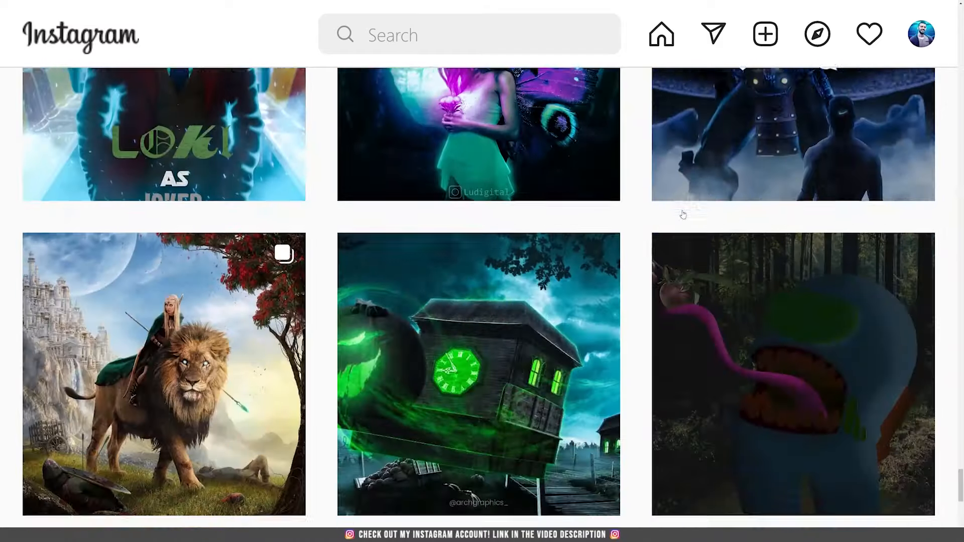
pyautogui.scroll(-15, 682, 214)
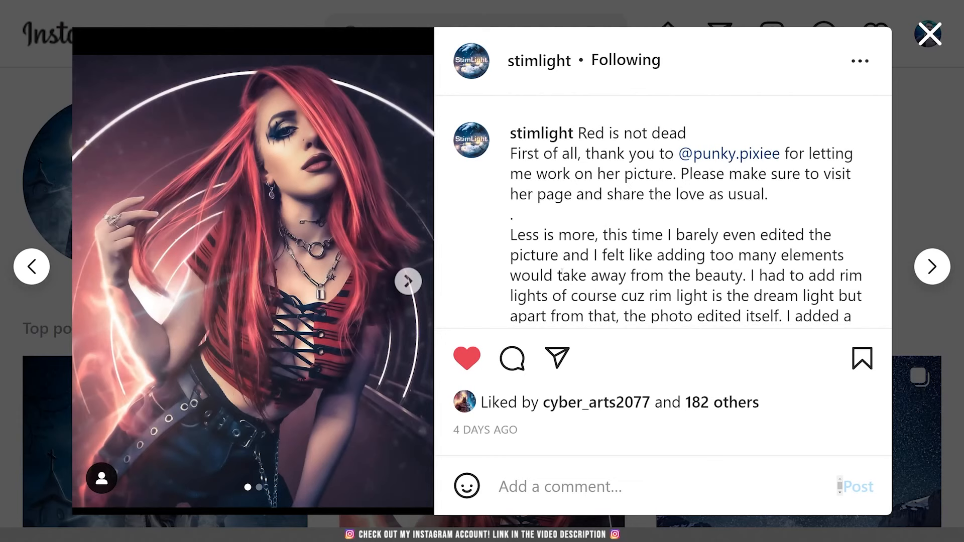
# Compare the red-haired woman edit with its source images and look through the artist's other posts.
pyautogui.click(411, 290)
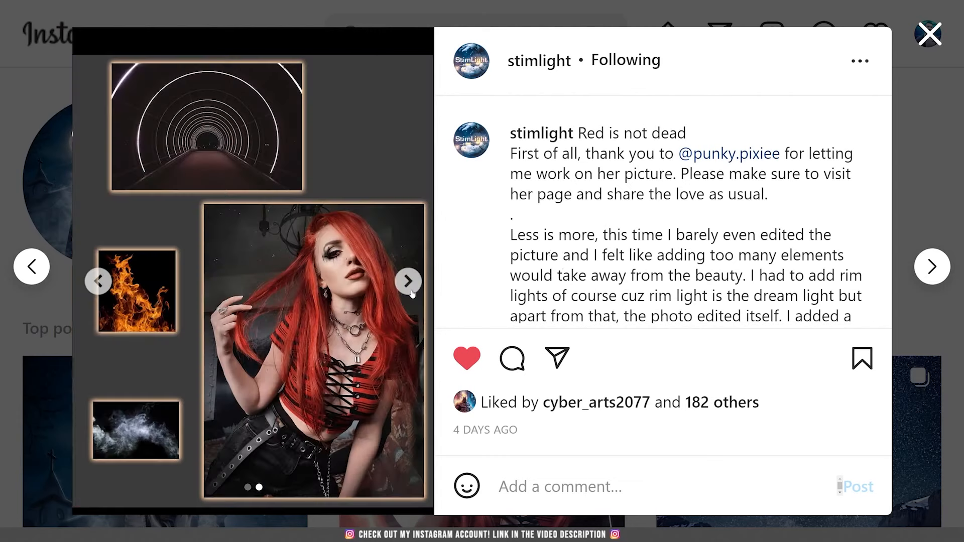
pyautogui.click(107, 285)
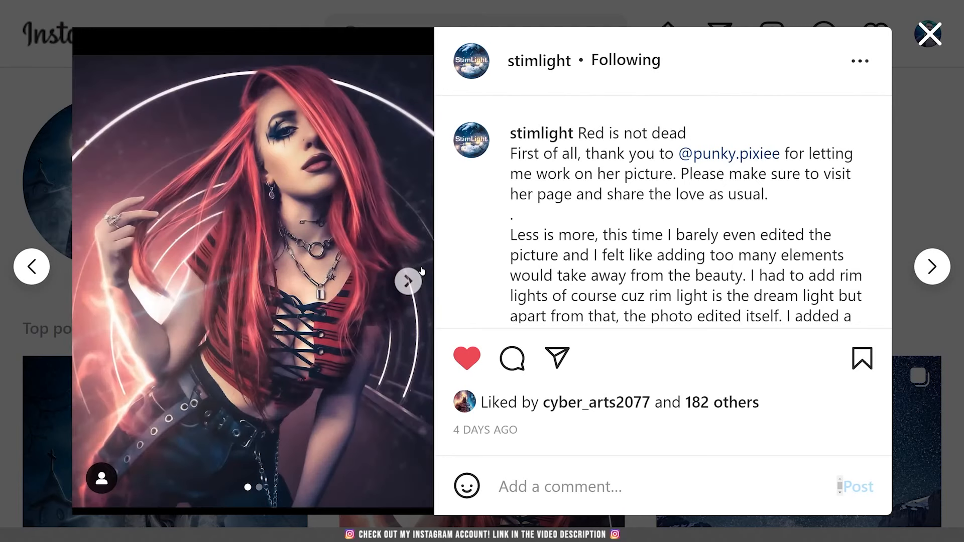
pyautogui.click(550, 65)
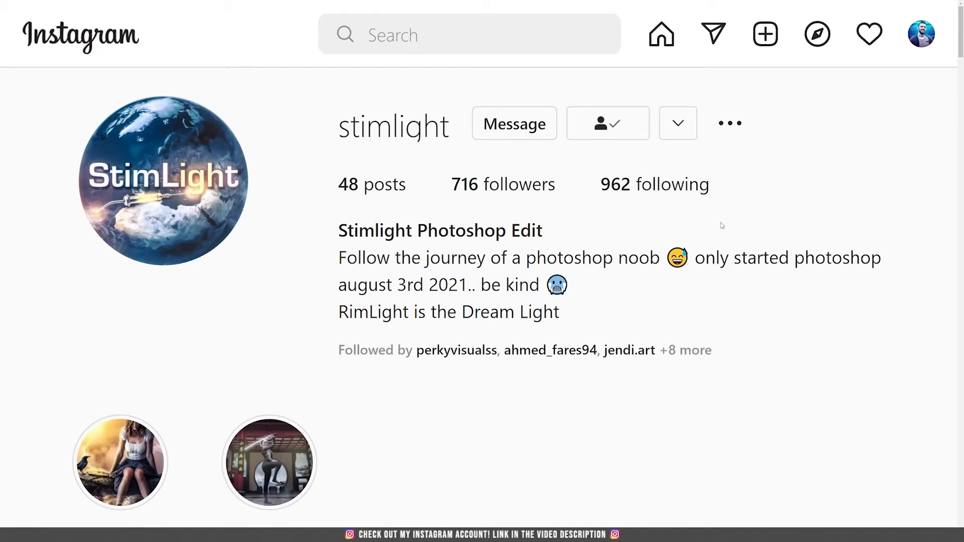
pyautogui.scroll(-10, 674, 228)
pyautogui.scroll(-8, 804, 256)
pyautogui.scroll(-9, 425, 309)
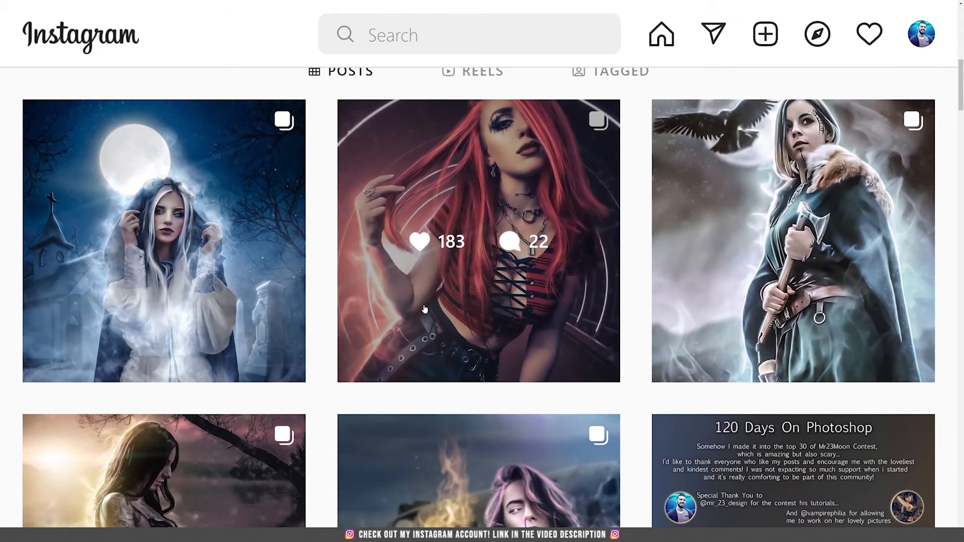
pyautogui.scroll(2, 424, 309)
pyautogui.click(424, 309)
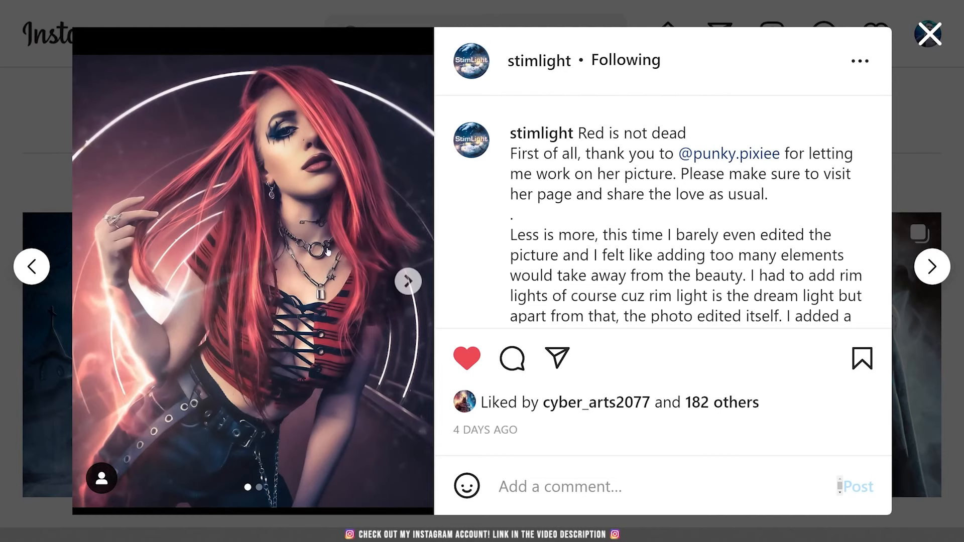
pyautogui.click(47, 175)
# Look through more posts on the #mr23review hashtag page and return to the tag heading.
pyautogui.scroll(-10, 551, 273)
pyautogui.scroll(-18, 552, 279)
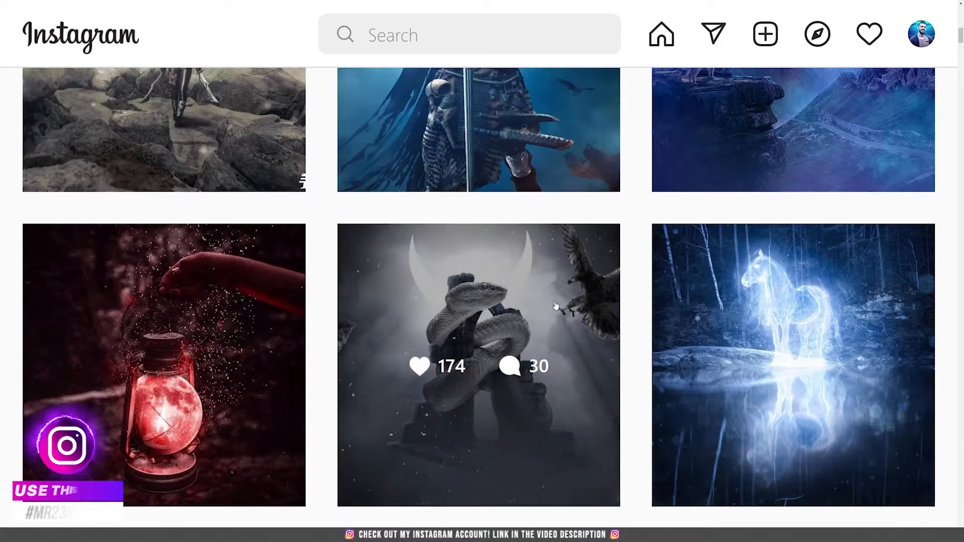
pyautogui.scroll(-6, 660, 345)
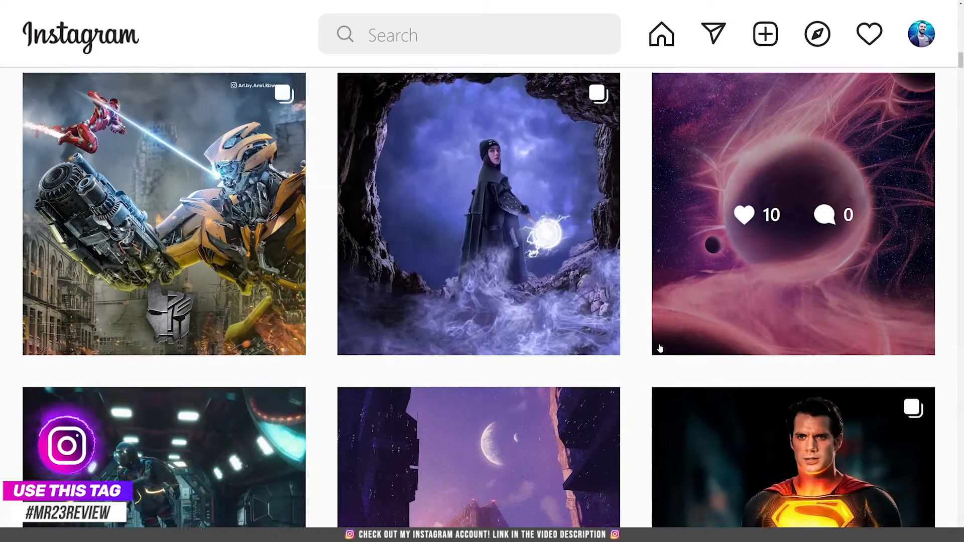
pyautogui.scroll(20, 658, 331)
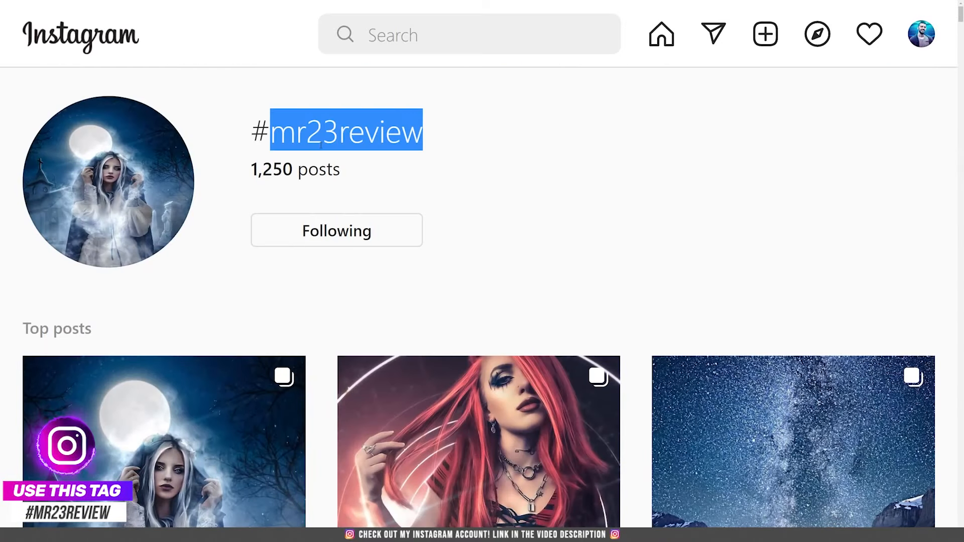